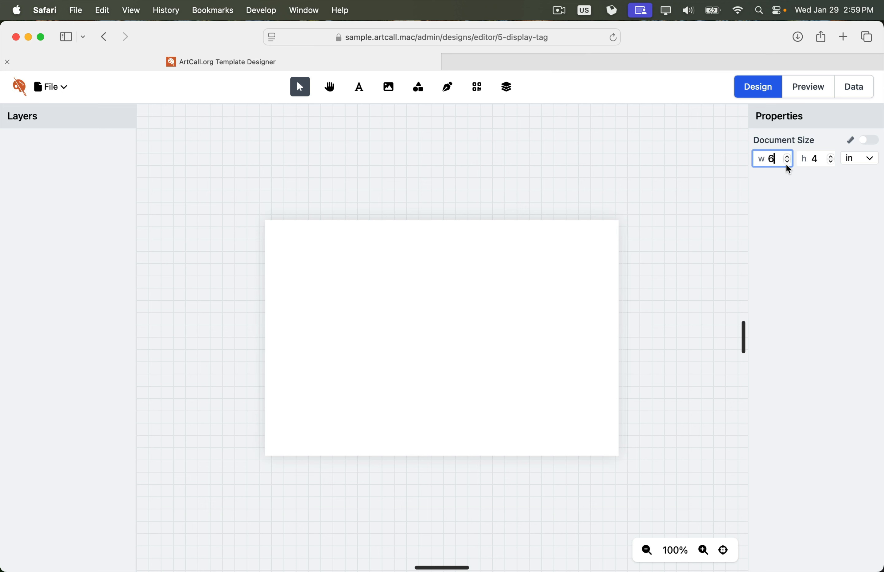
left_click(786, 162)
left_click(786, 162)
left_click(787, 157)
left_click(786, 157)
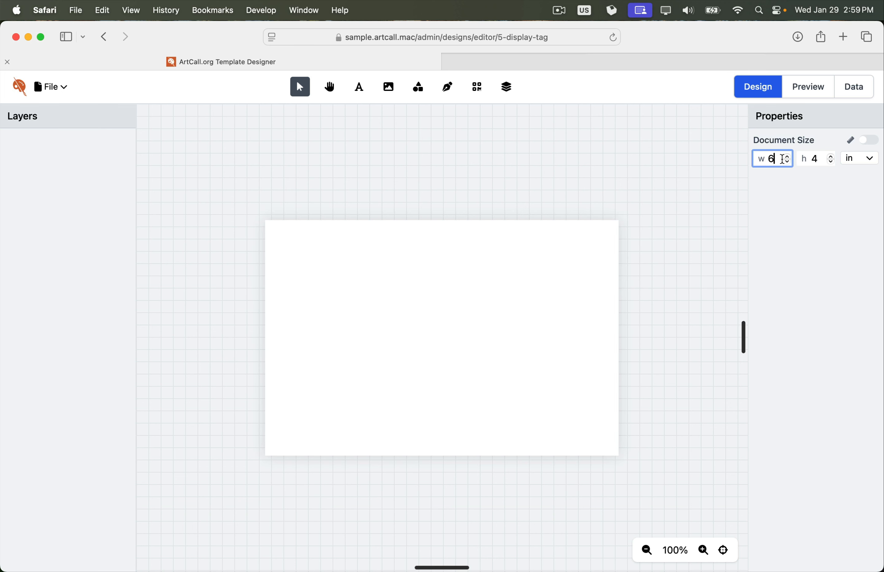
left_click(859, 163)
left_click(861, 163)
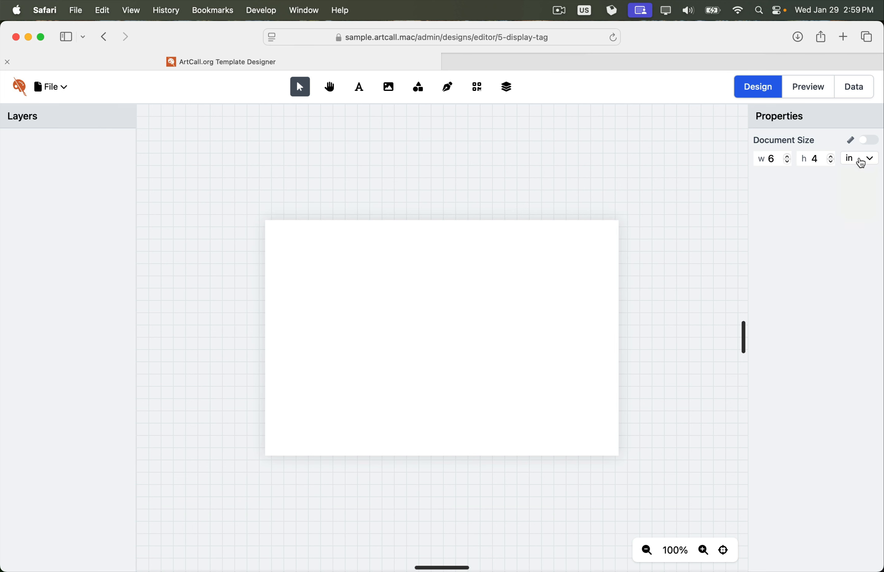
Show the rulers around the document and hide them again
left_click(868, 143)
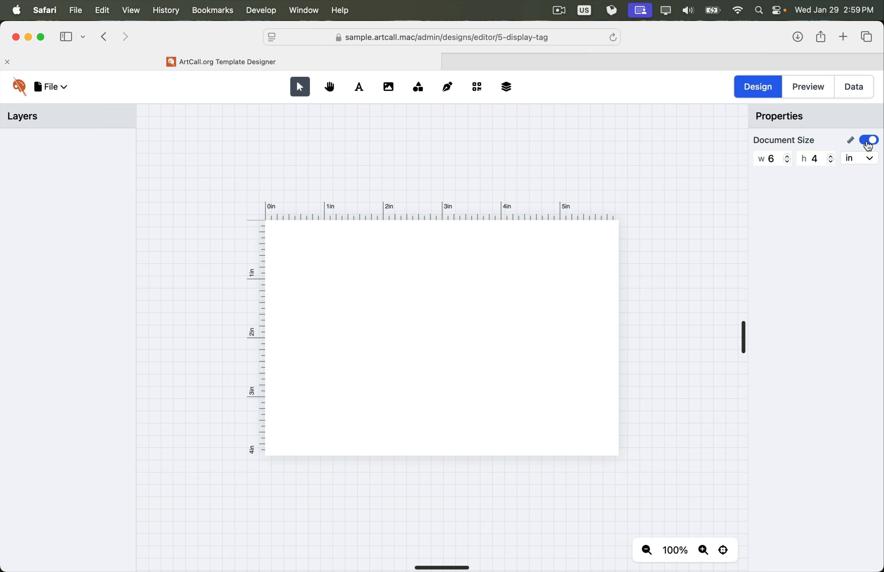
left_click(868, 146)
left_click(868, 146)
left_click_drag(541, 215, 561, 212)
left_click(868, 141)
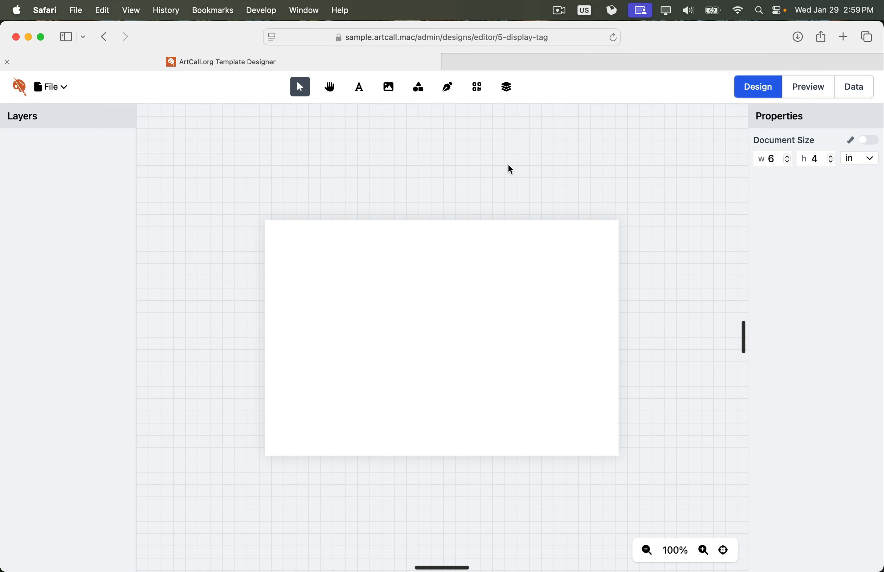
Apply the Display Tag 1 template preset and replace it with the Certificate 1 preset
left_click(507, 93)
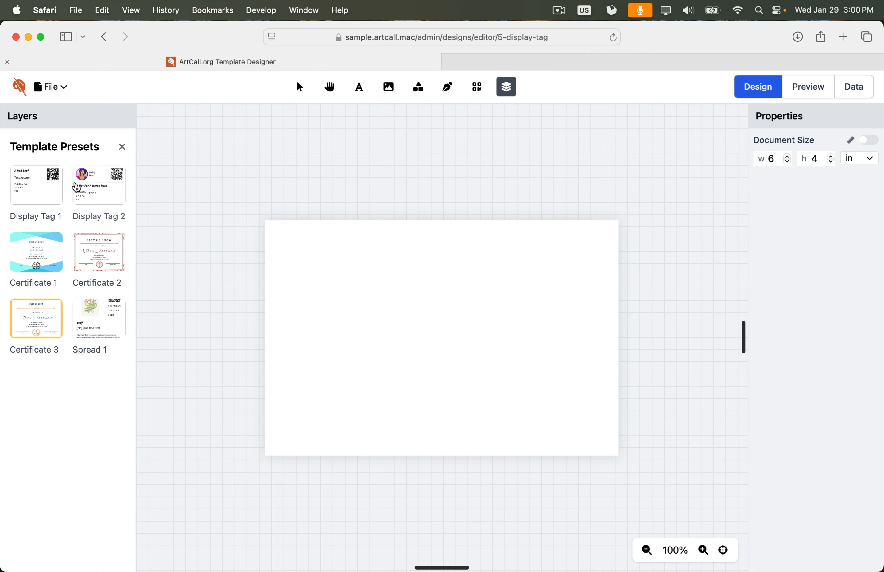
left_click(50, 190)
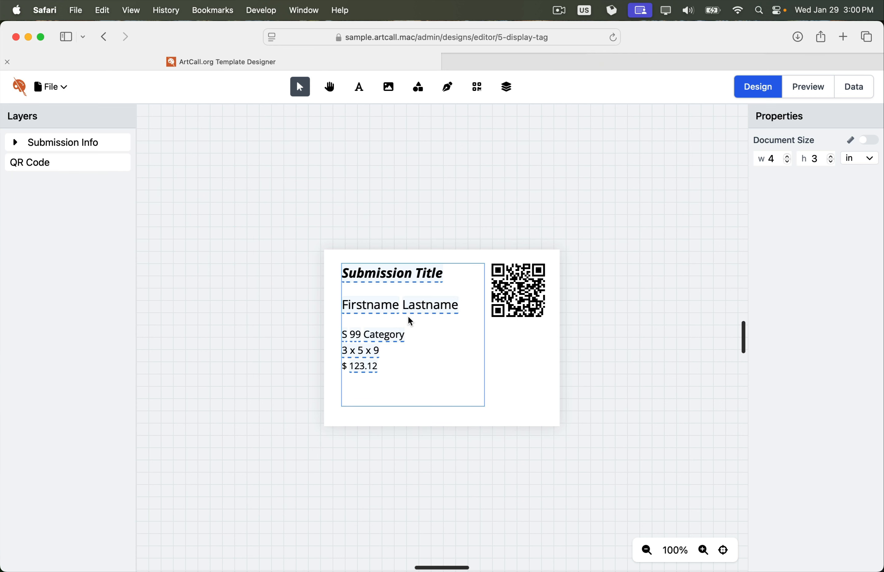
left_click(506, 89)
left_click(46, 252)
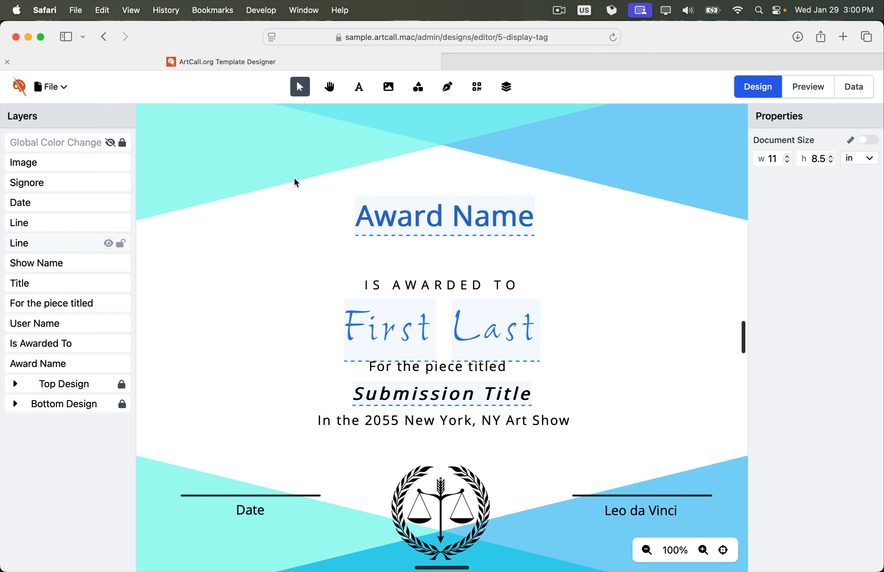
Switch the design back to the Display Tag 1 template preset
left_click(506, 88)
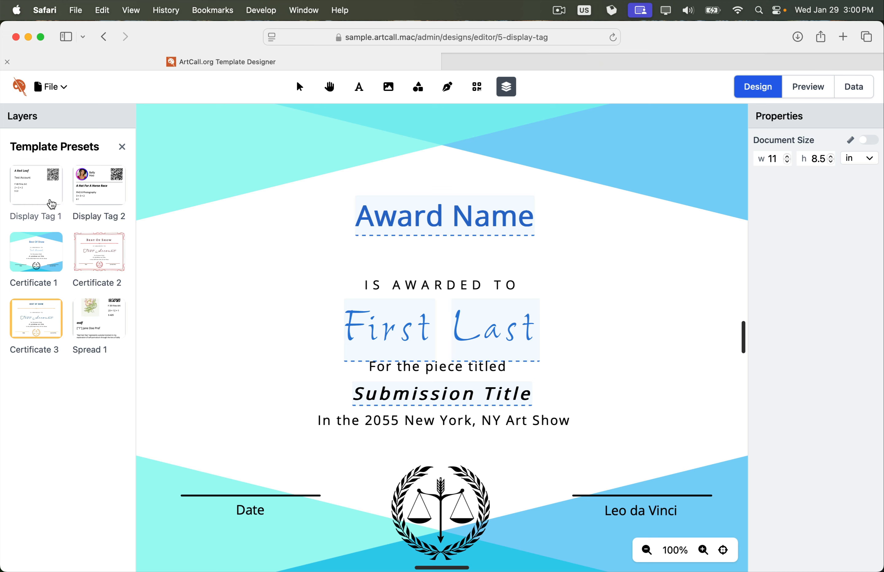
left_click(47, 192)
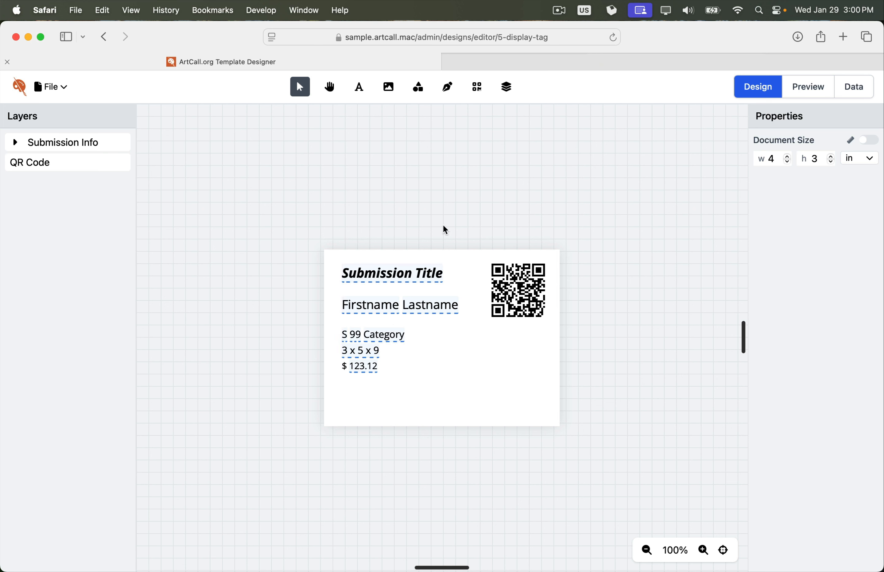
Preview the display tag with the submission data, advancing record by record from row 1 to row 11
left_click(795, 97)
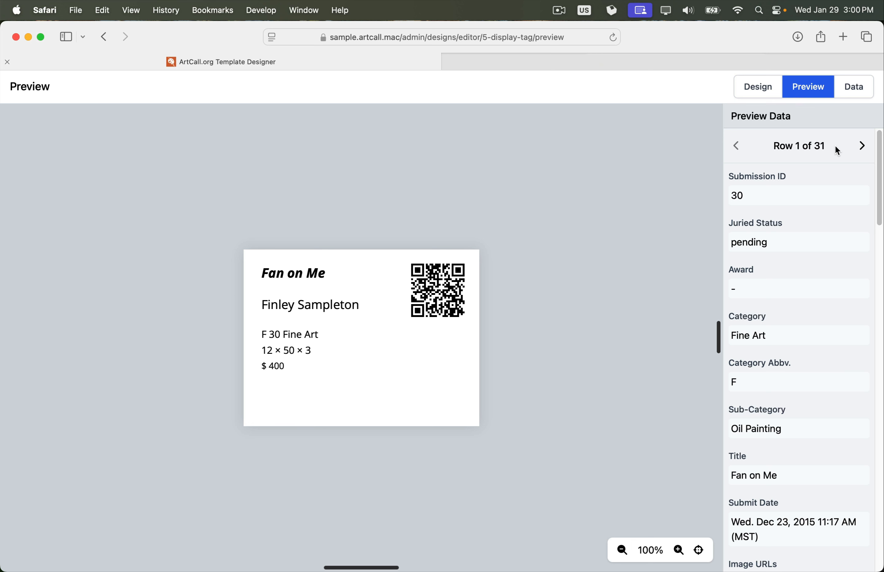
left_click(859, 148)
left_click(860, 148)
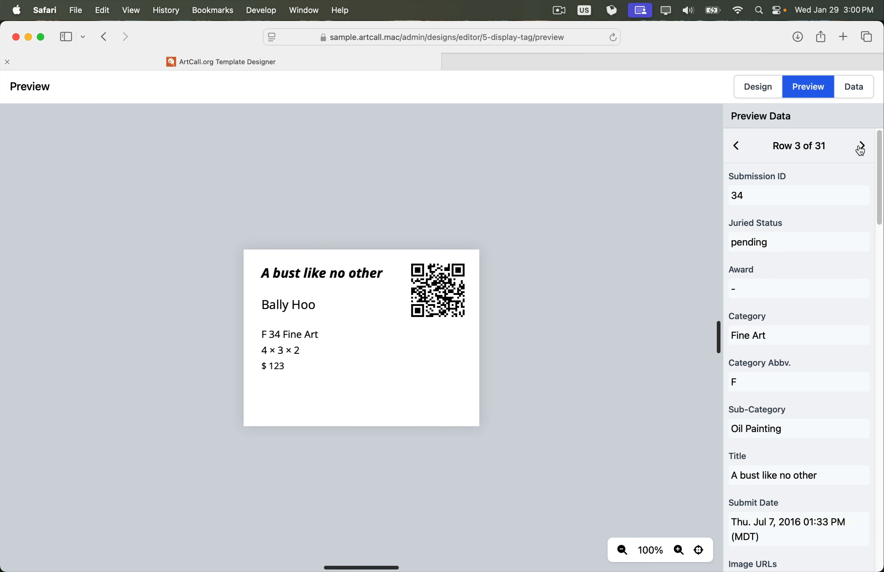
left_click(861, 151)
left_click(860, 151)
left_click(860, 151)
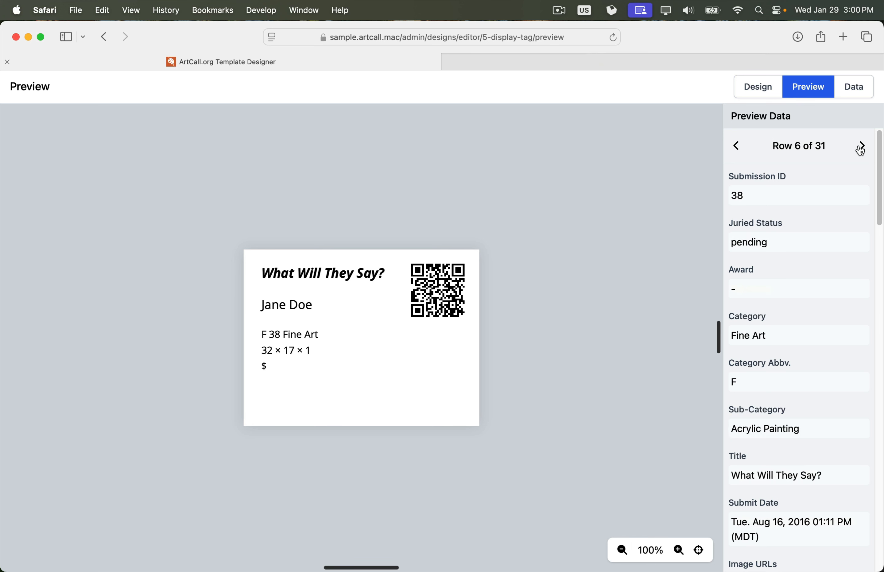
left_click(860, 150)
left_click(861, 150)
left_click(860, 150)
left_click(860, 150)
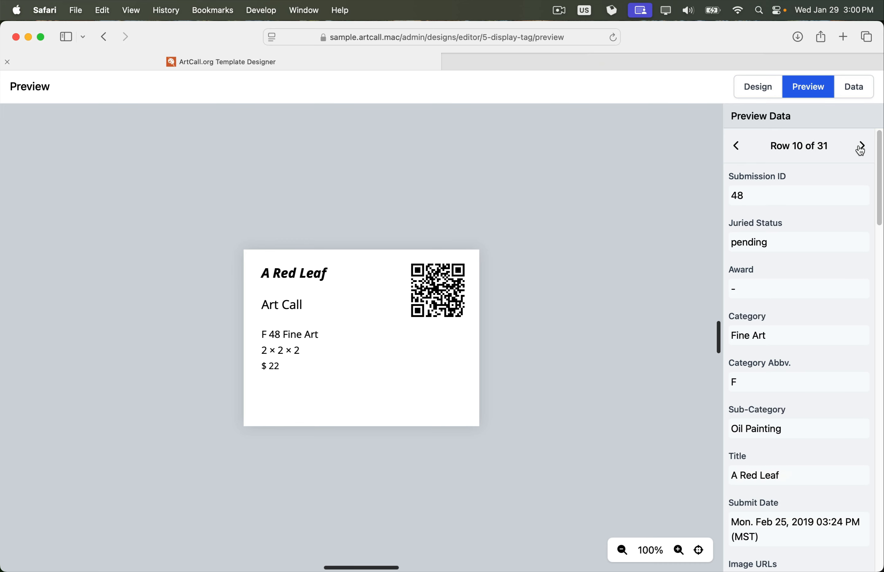
left_click(860, 150)
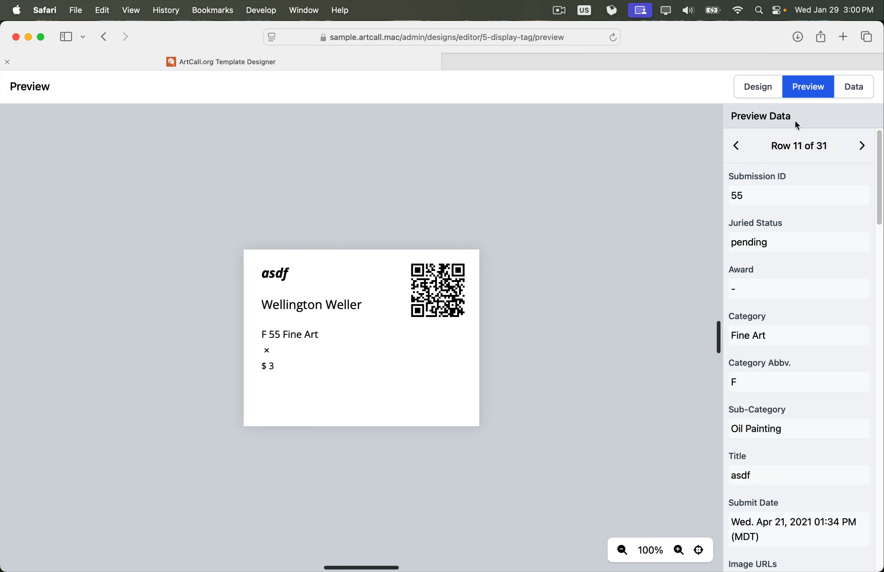
Look through the submission data table that feeds the template, down the rows and back to the first row
left_click(852, 89)
scroll(366, 184, "down", 4)
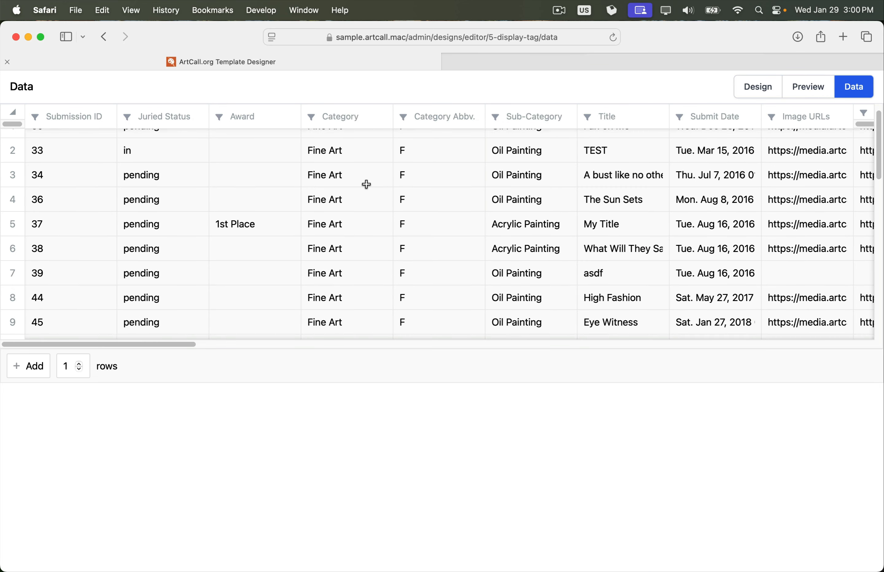
scroll(366, 183, "down", 10)
scroll(367, 185, "up", 12)
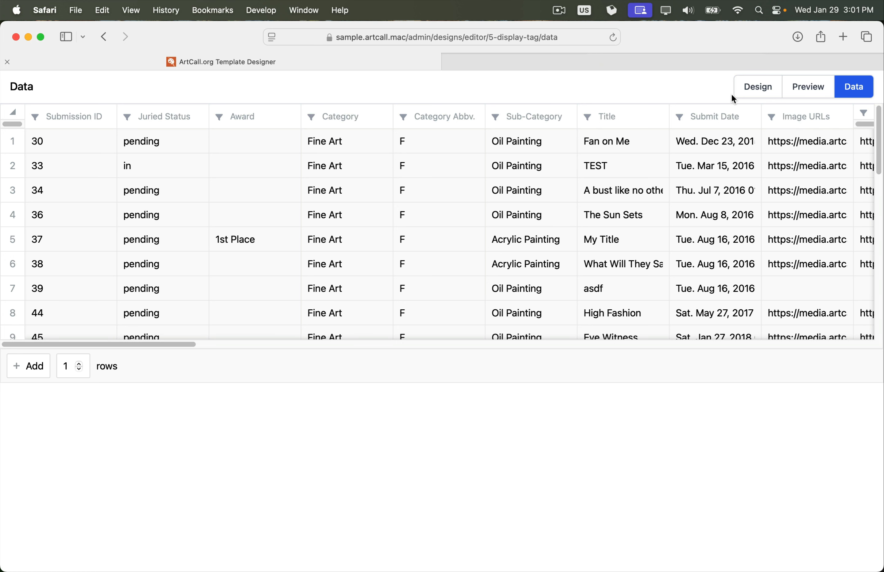
Return to the design and replace the display tag with the Certificate 1 template preset
left_click(756, 89)
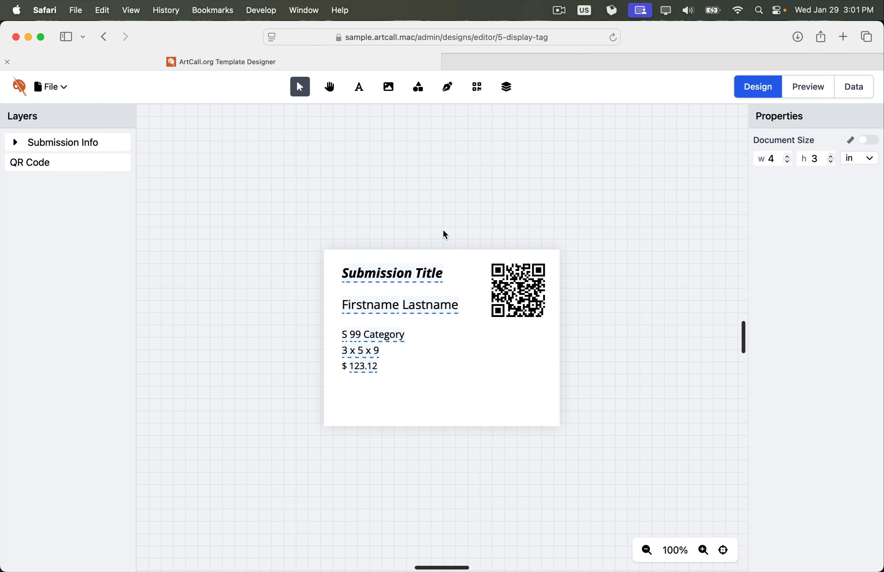
left_click(507, 89)
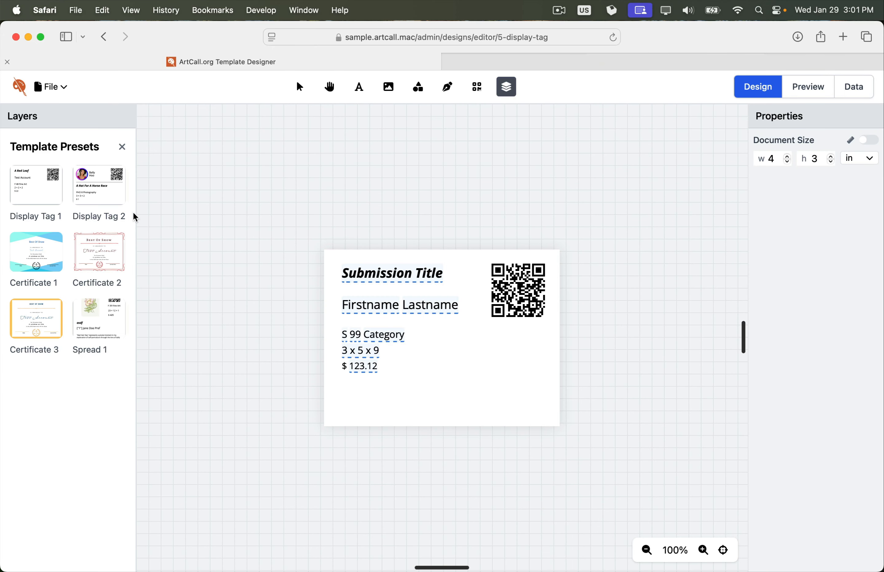
left_click(43, 254)
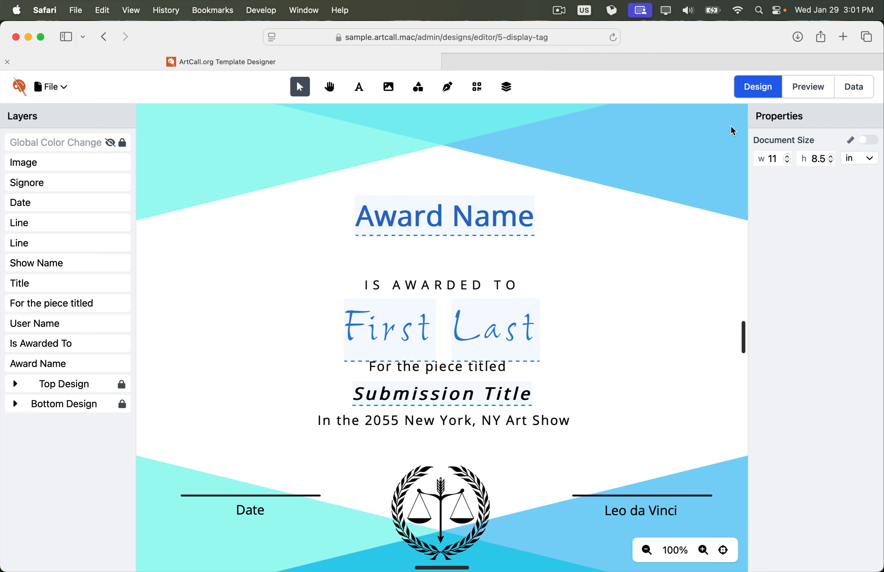
Preview the certificate with the first data row and check its award field and the row counter
left_click(799, 94)
left_click_drag(828, 148, 775, 148)
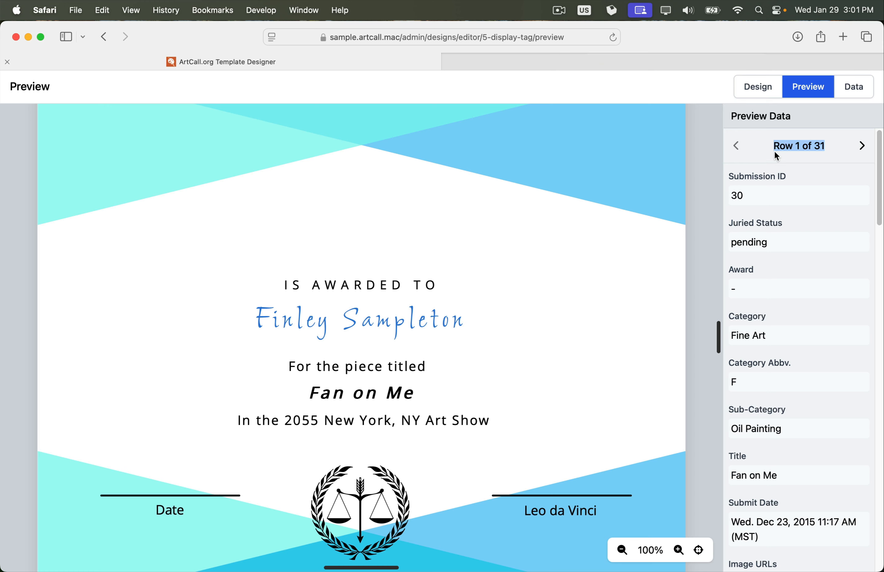
left_click(837, 117)
Filter the data table's Award column with Not Equals and an empty value so only submissions with an award are listed
left_click(852, 98)
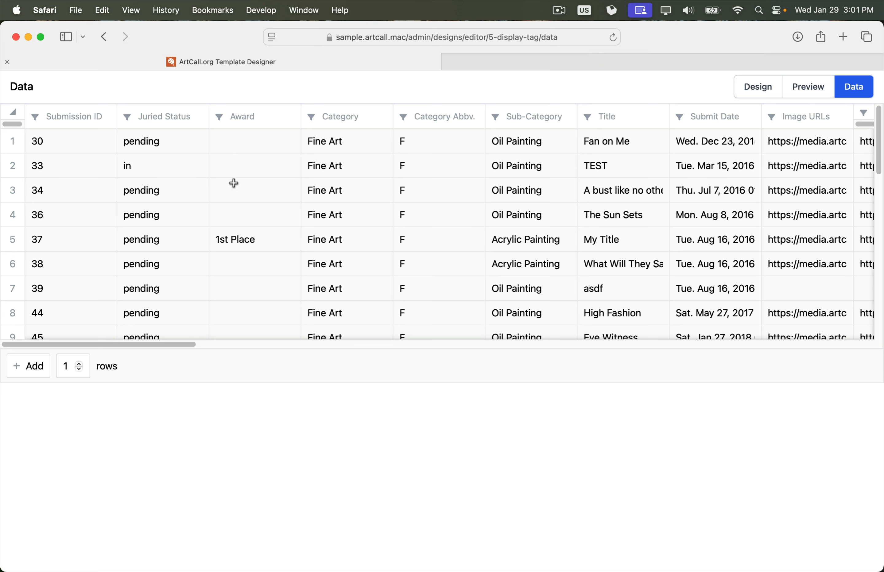
left_click(221, 122)
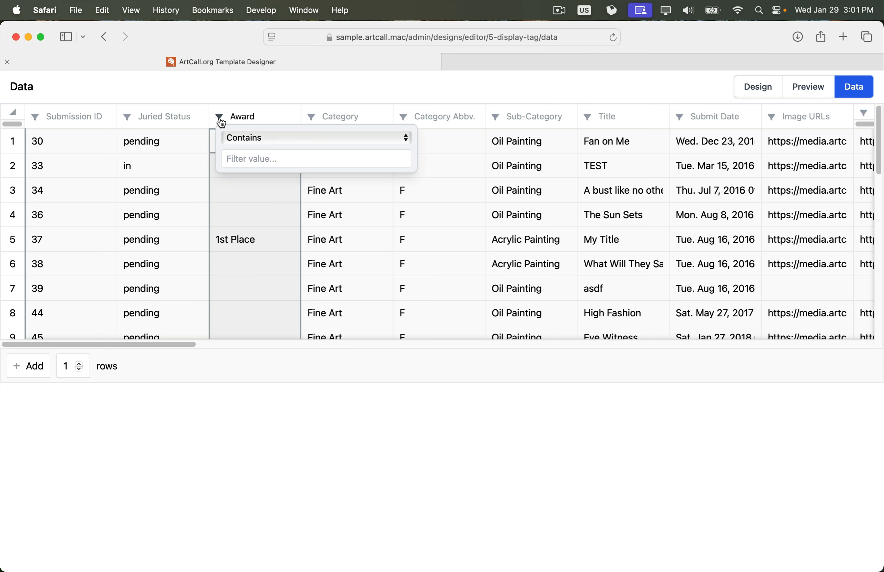
left_click(245, 139)
left_click(246, 139)
left_click(312, 159)
type("award")
Preview the certificates for the filtered submissions, going forward to row 4, back to row 1 and forward to row 4 again
left_click(808, 87)
left_click(861, 147)
left_click(861, 147)
left_click(862, 147)
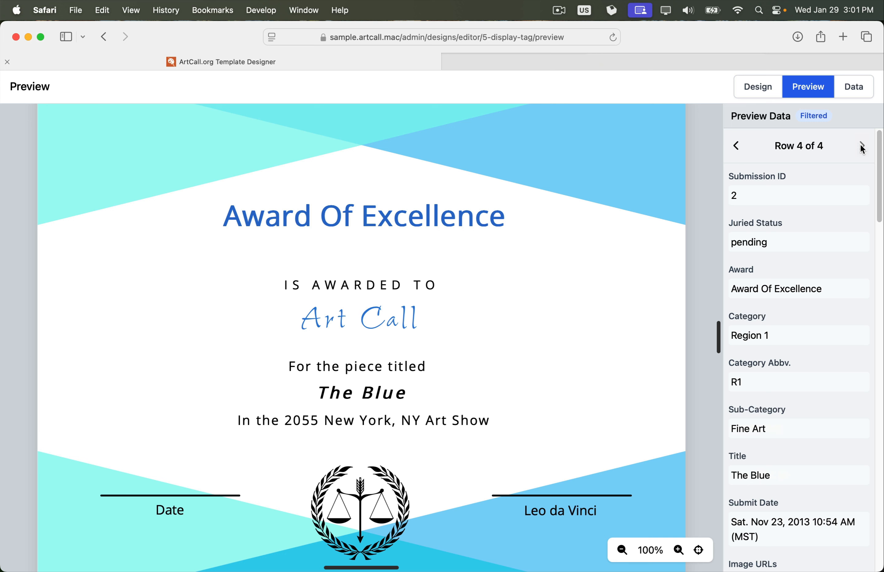
left_click(736, 151)
left_click(738, 152)
left_click(737, 153)
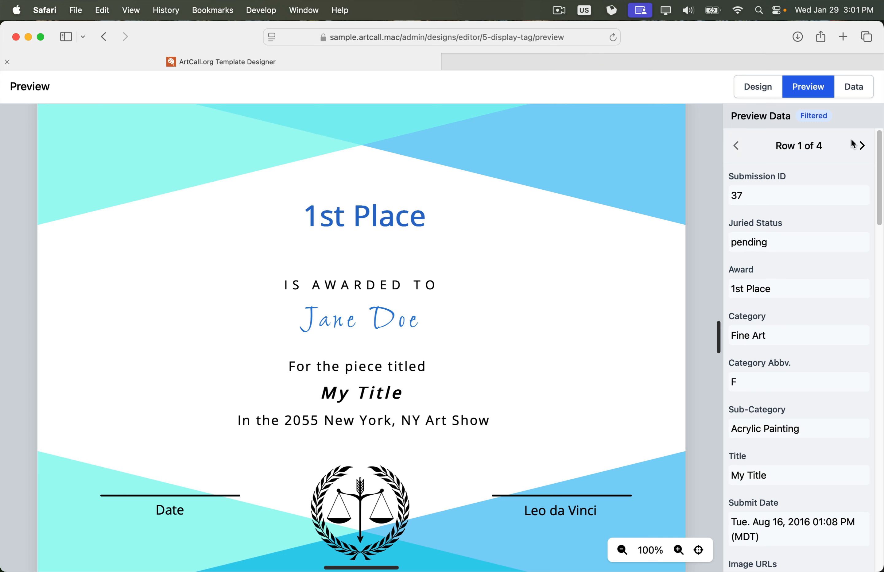
left_click(859, 147)
left_click(860, 147)
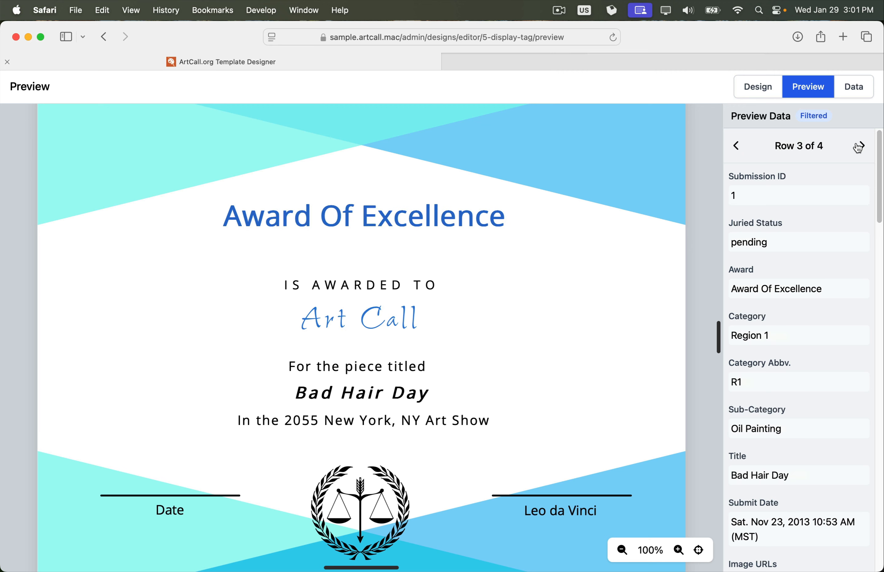
left_click(859, 147)
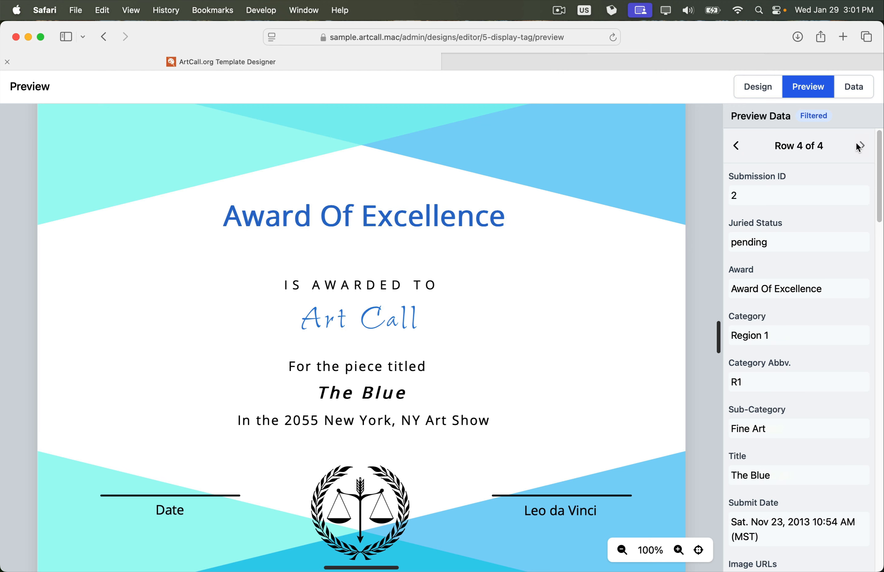
Clear the Award column filter in the data table by setting its condition back to Contains
left_click(765, 97)
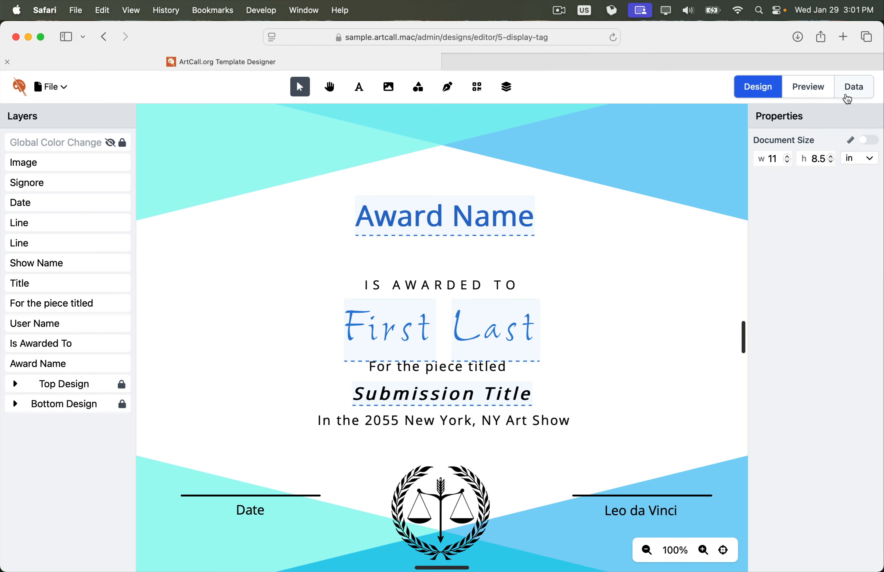
left_click(845, 96)
left_click(219, 117)
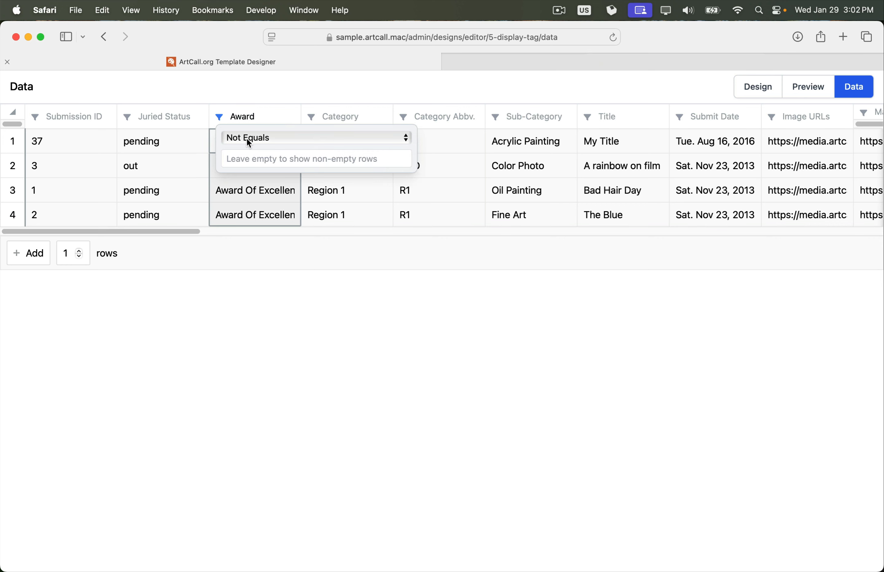
left_click(247, 138)
left_click(255, 110)
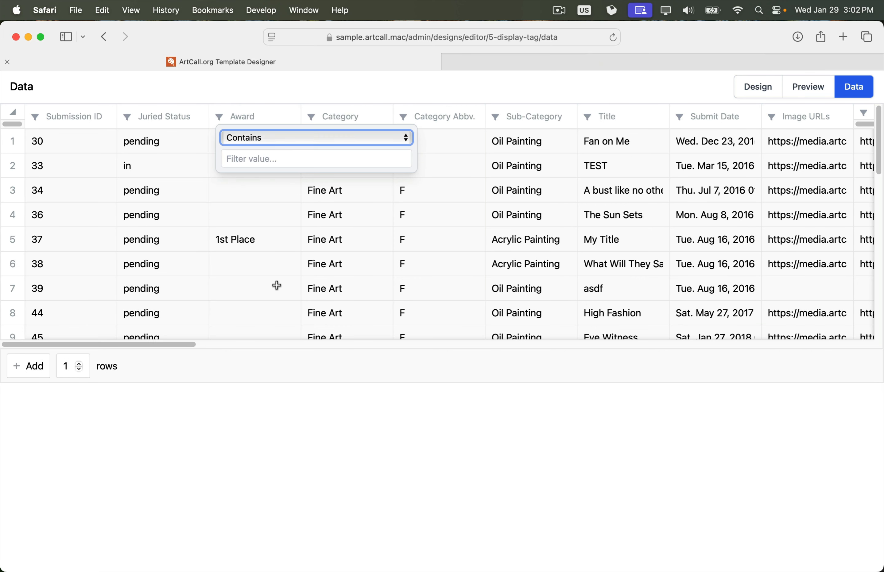
left_click(279, 389)
Return to the design and replace the certificate with the Display Tag 1 template preset
left_click(755, 97)
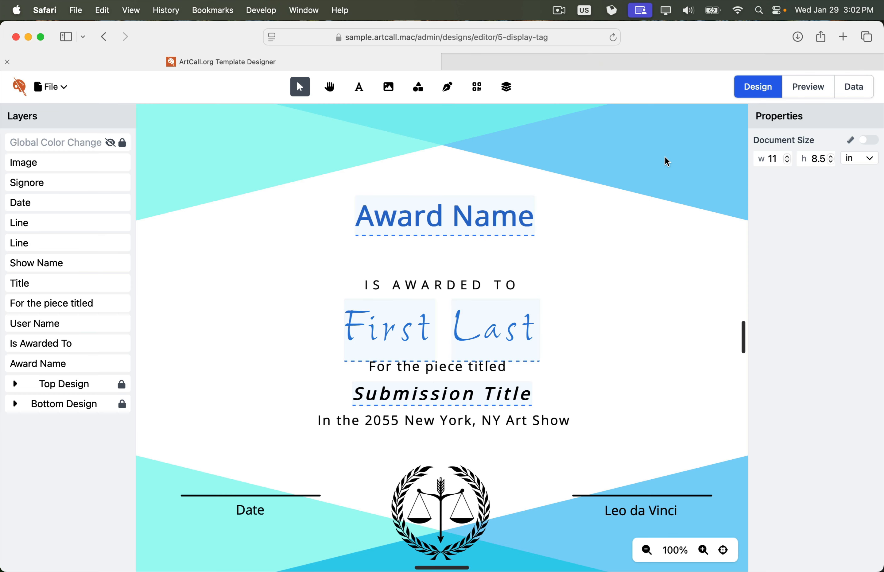
left_click(507, 89)
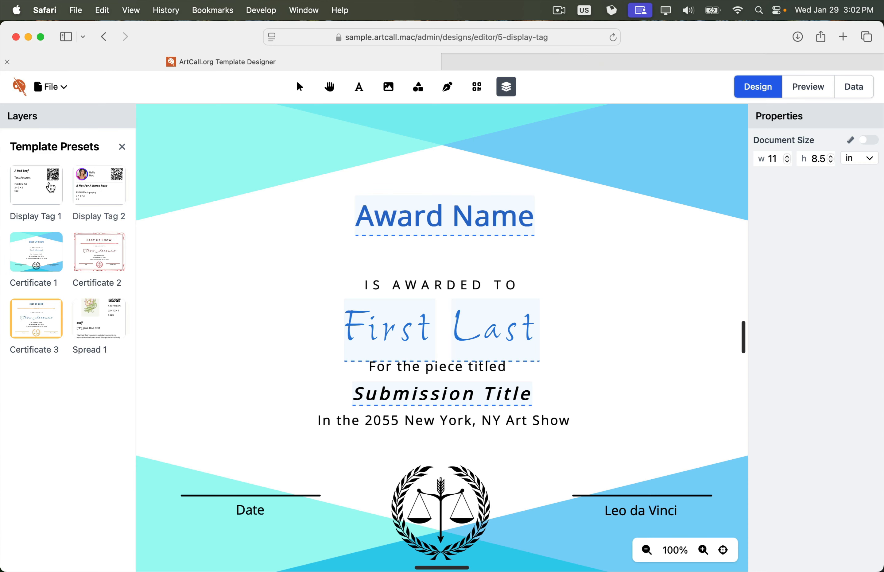
left_click(42, 190)
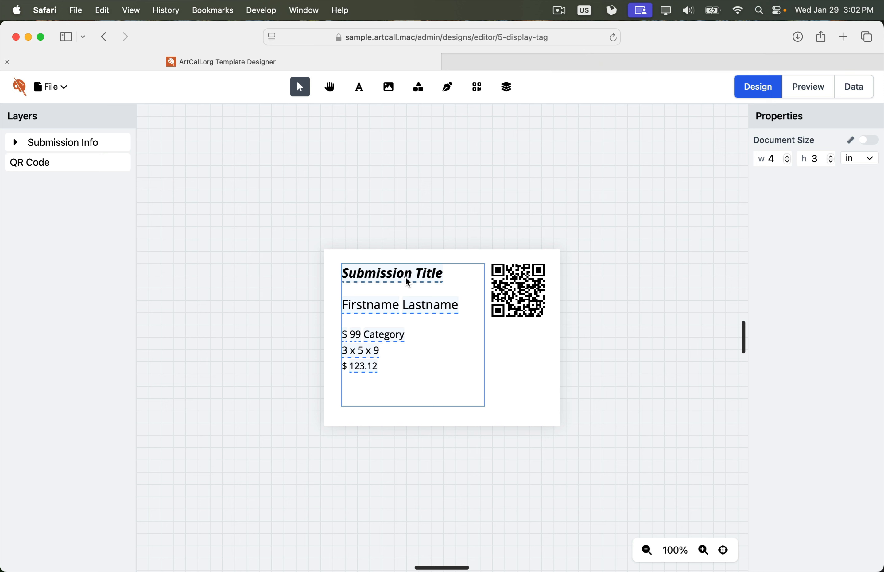
Select the whole Submission Title text on the tag and examine its variable assignment, style and typography settings
double_click(384, 274)
left_click(385, 275)
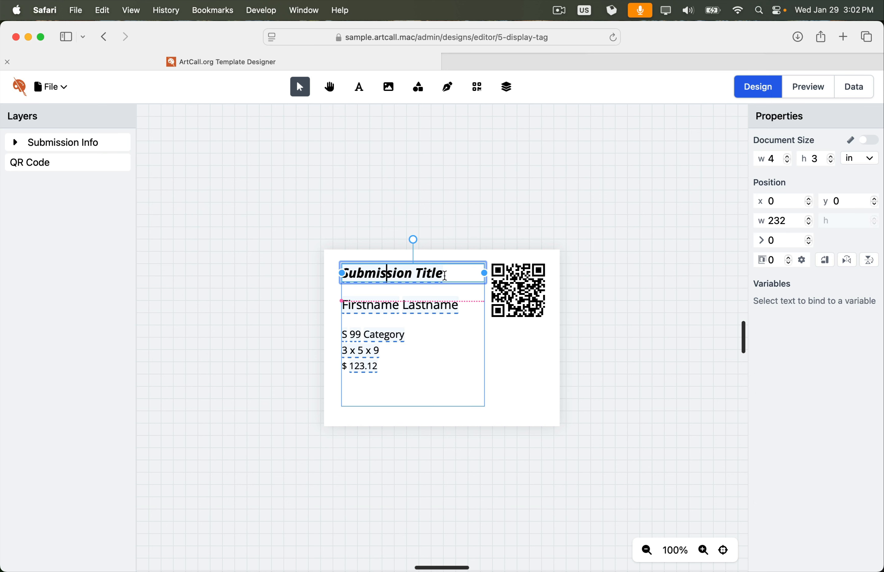
left_click_drag(440, 276, 342, 277)
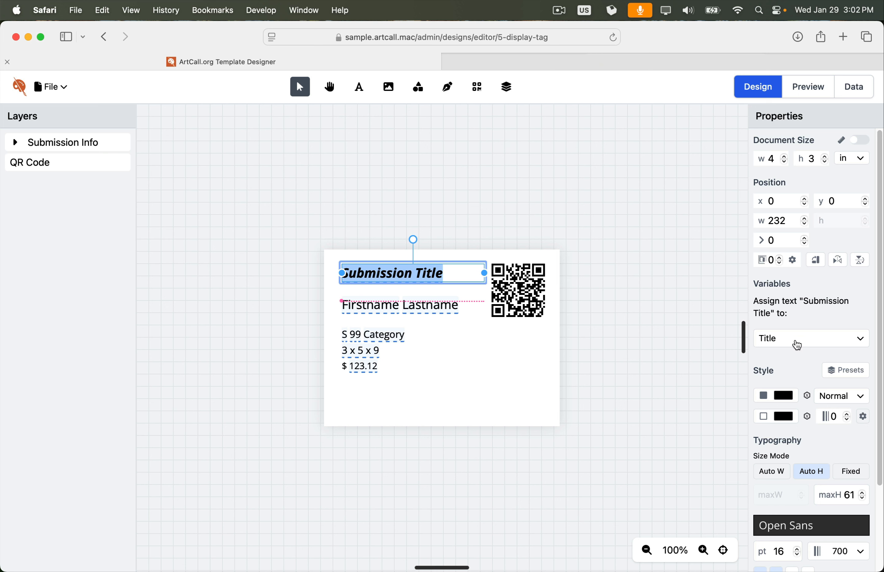
scroll(808, 380, "down", 2)
scroll(809, 381, "down", 1)
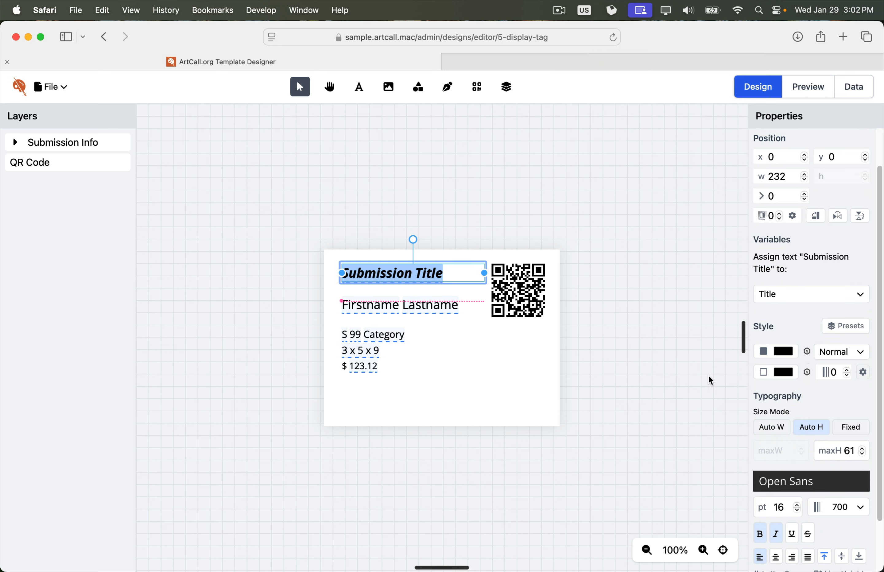
Deselect the title, select the placeholder artist name on the tag, and examine the QR code's properties
left_click(695, 373)
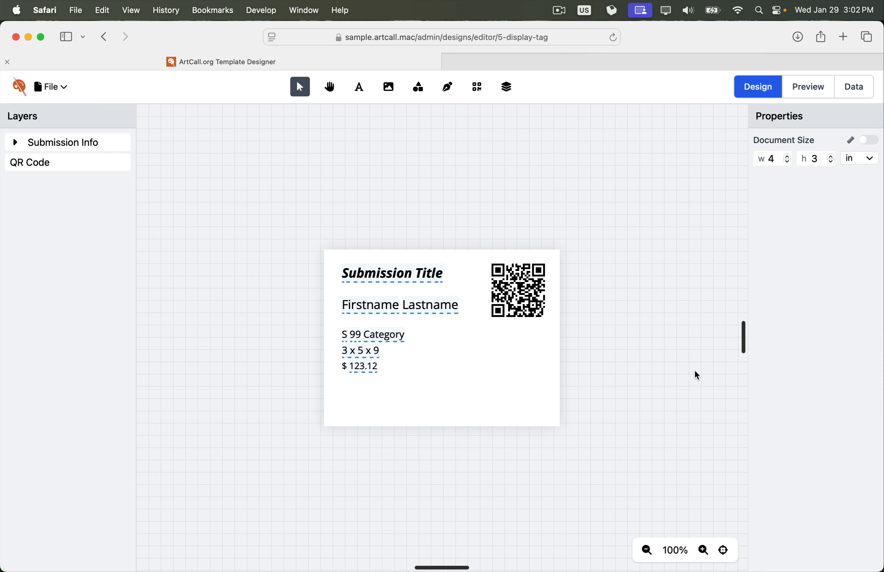
left_click(397, 307)
left_click(516, 298)
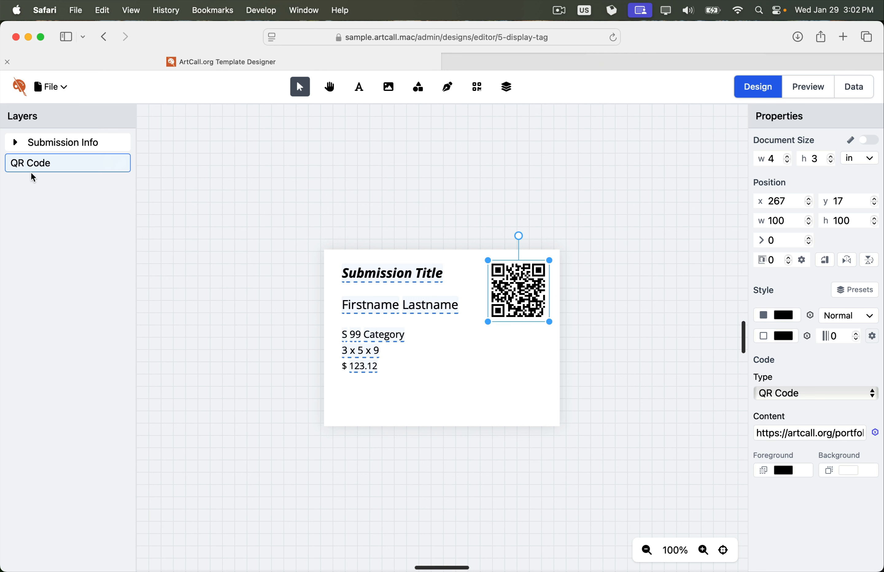
Examine the Submission Info group and its title, user name and ID | Category layers, as well as the separate QR Code layer
left_click(16, 143)
left_click(43, 167)
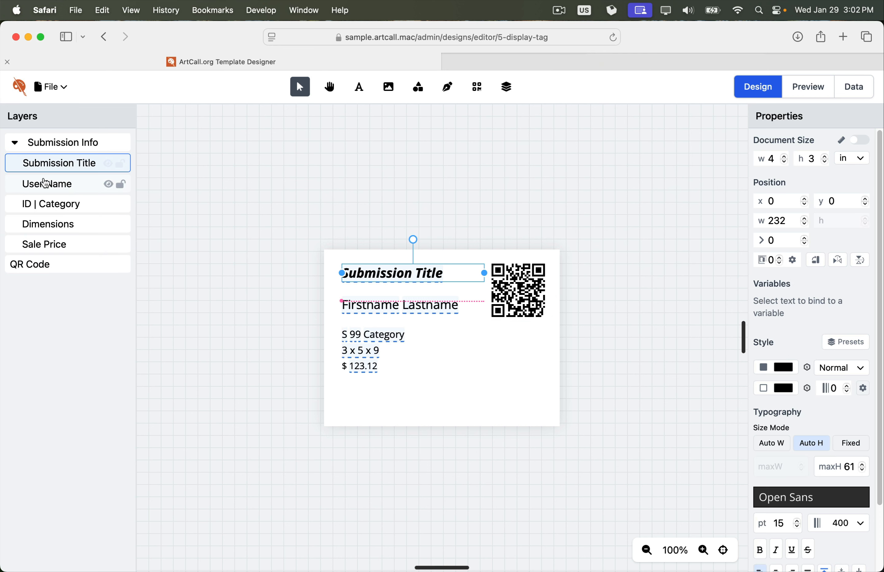
left_click(45, 183)
left_click(46, 203)
left_click(49, 167)
left_click(44, 144)
left_click(16, 145)
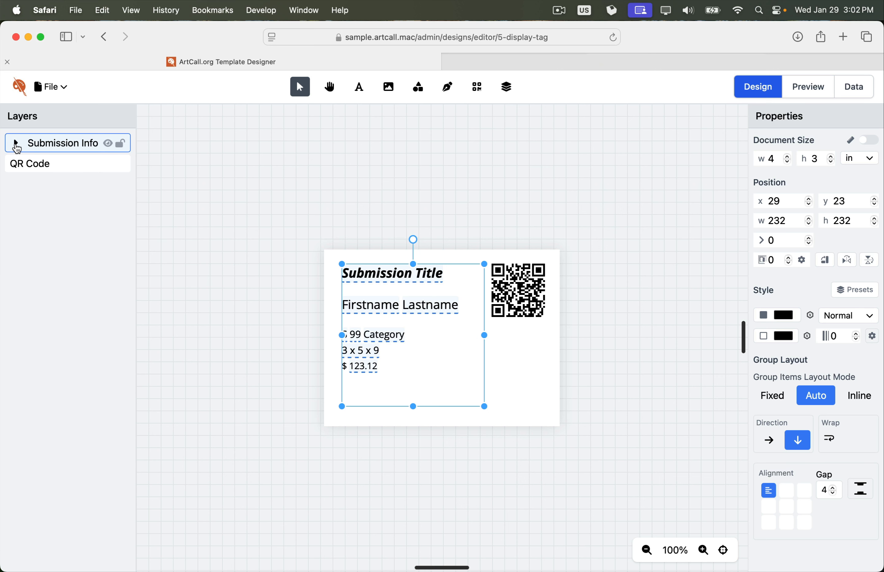
left_click(34, 173)
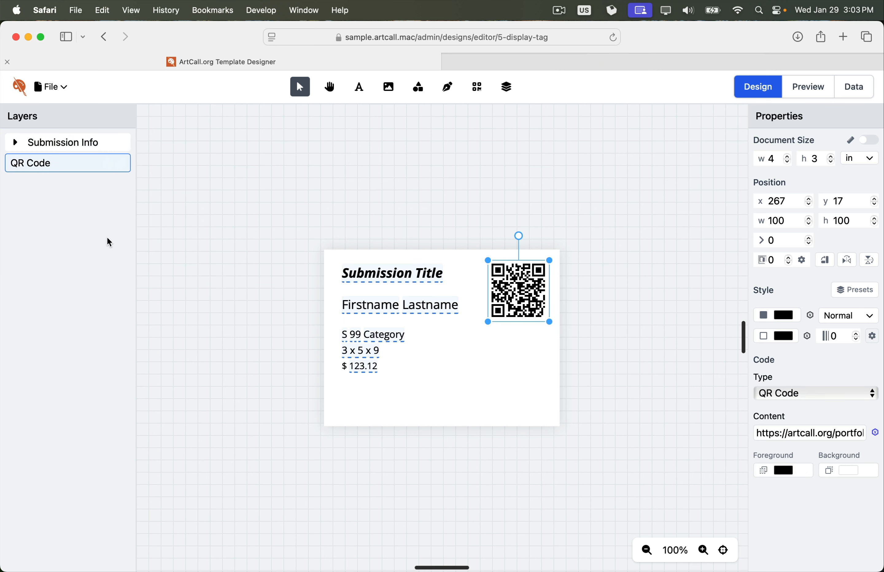
left_click(227, 251)
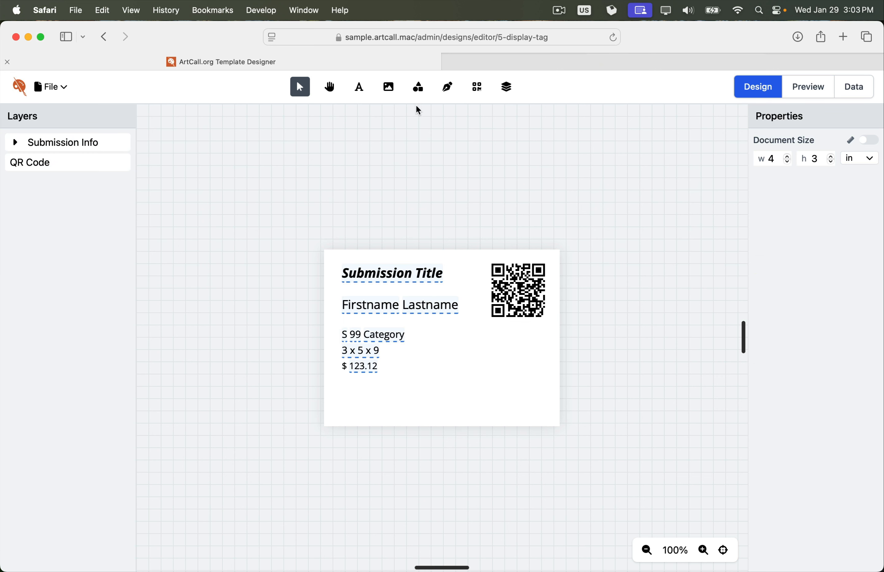
Add a star shape over the tag's text at about x 69, y 23 and give it a gradient fill
left_click(417, 89)
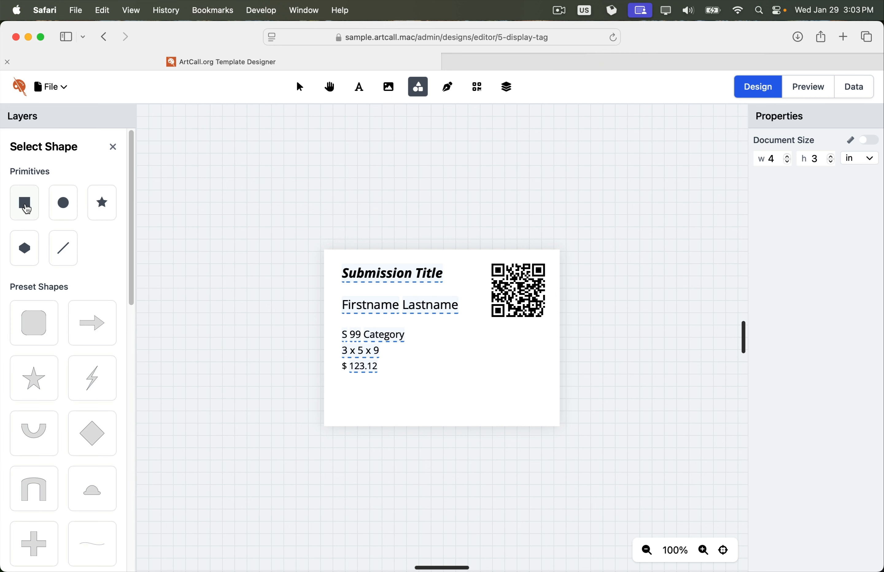
left_click(99, 205)
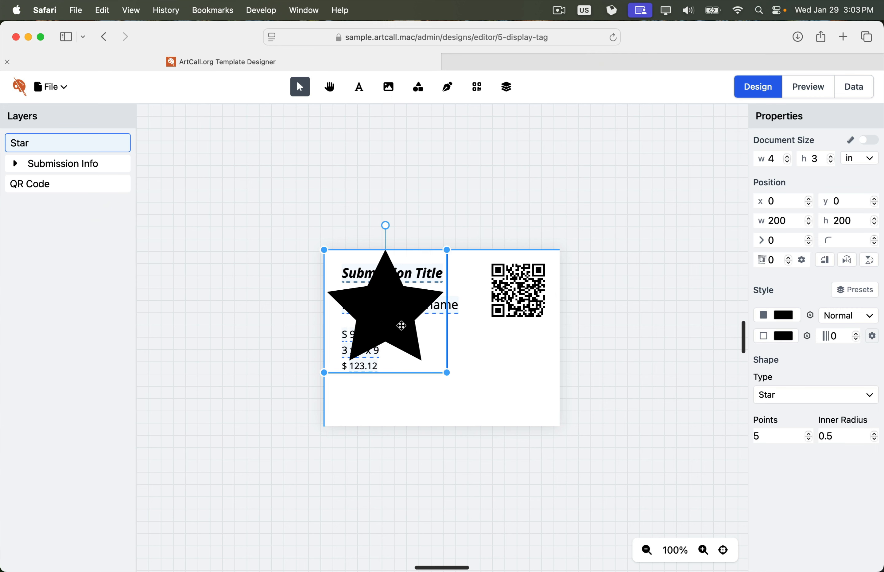
left_click_drag(401, 326, 443, 339)
left_click(784, 319)
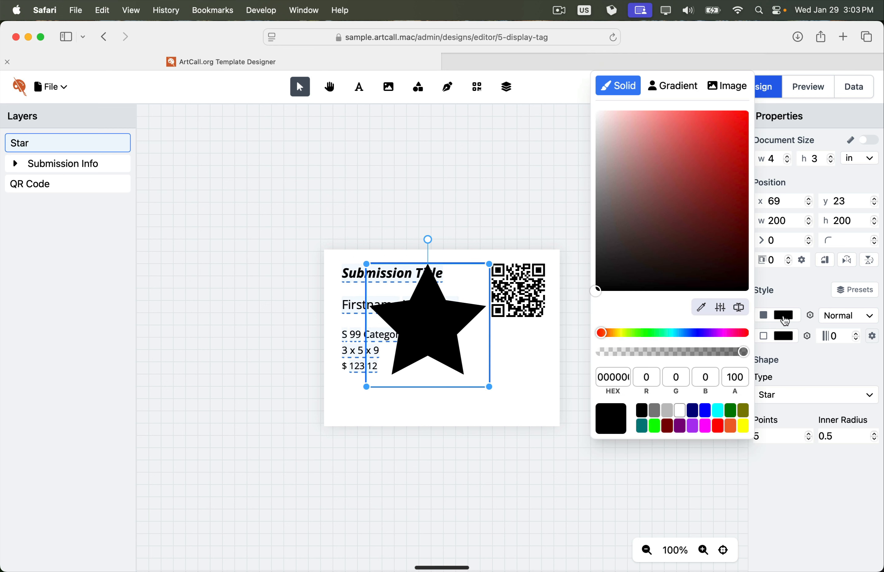
left_click(682, 95)
left_click(518, 431)
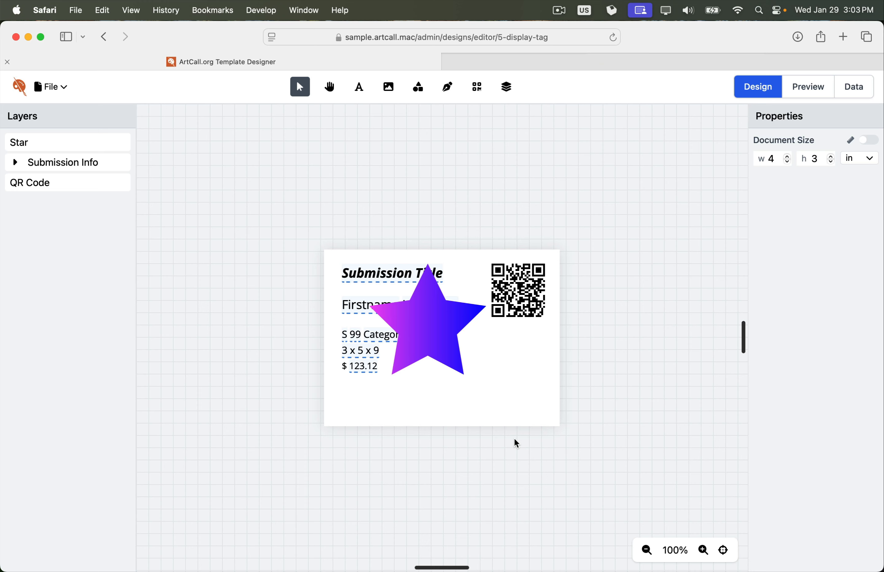
Move the star to about x 85, y 33 and reorder its layer below the Submission Info group
left_click_drag(430, 343, 456, 341)
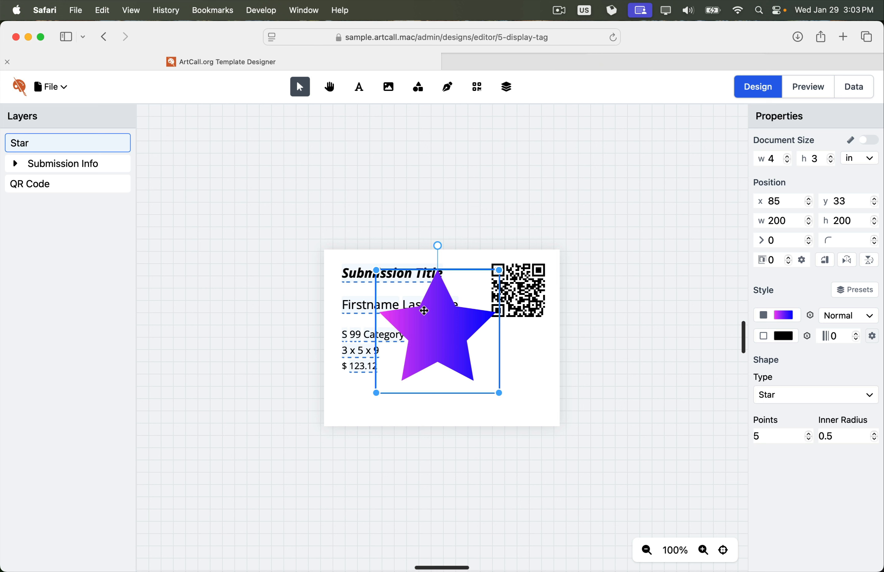
mouse_move(52, 148)
left_click_drag(51, 145, 48, 187)
left_click_drag(504, 344, 476, 343)
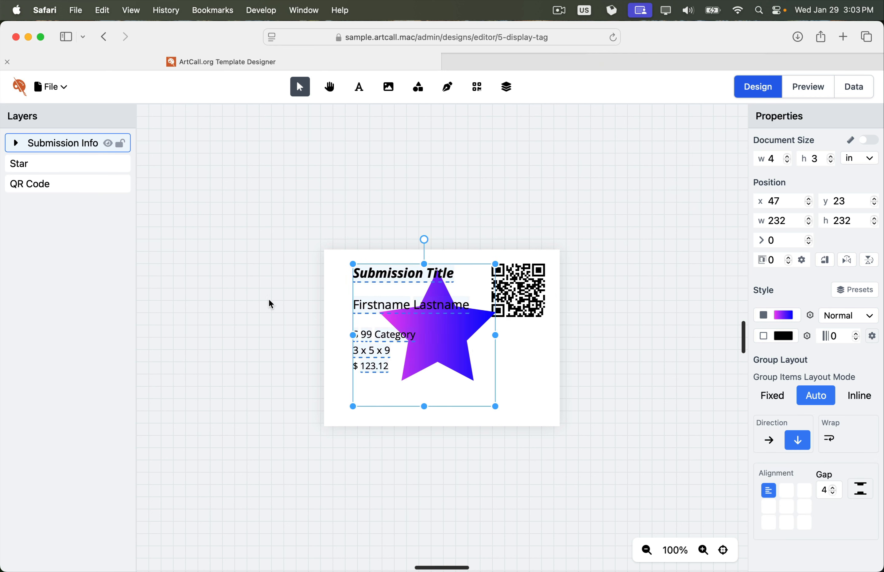
Shift the Star layer backward and forward repeatedly in the layer order, and delete the star from the tag
left_click(39, 165)
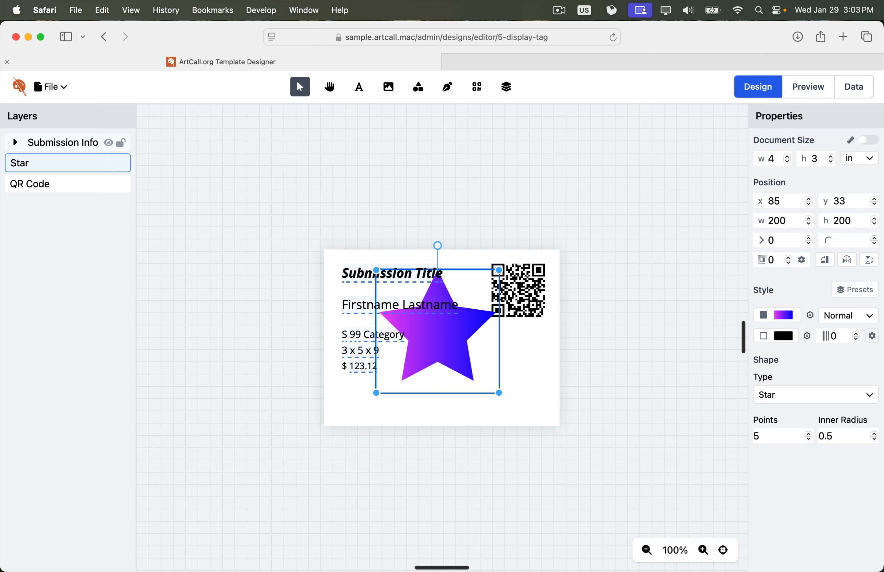
key("super+[")
key("super+]")
key("super+[")
key("super+]")
key("super+[")
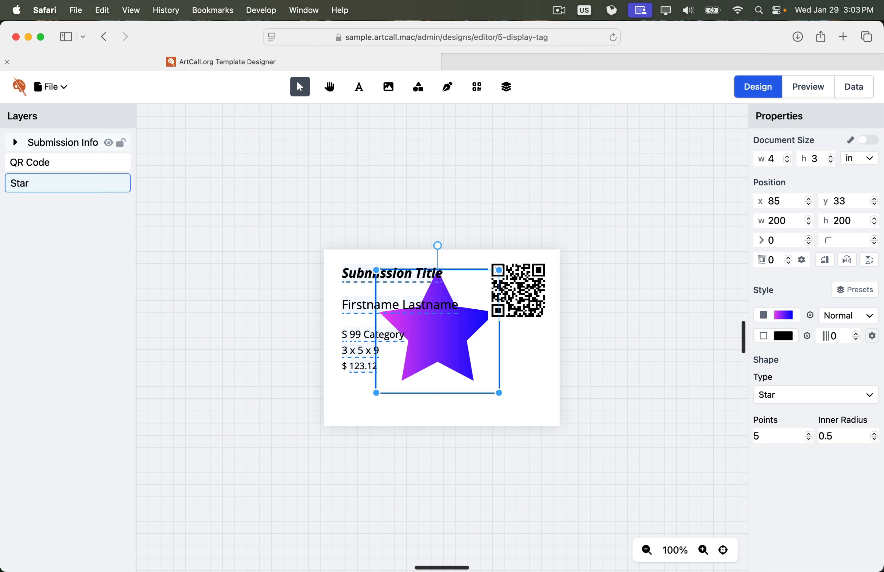
key("super+]")
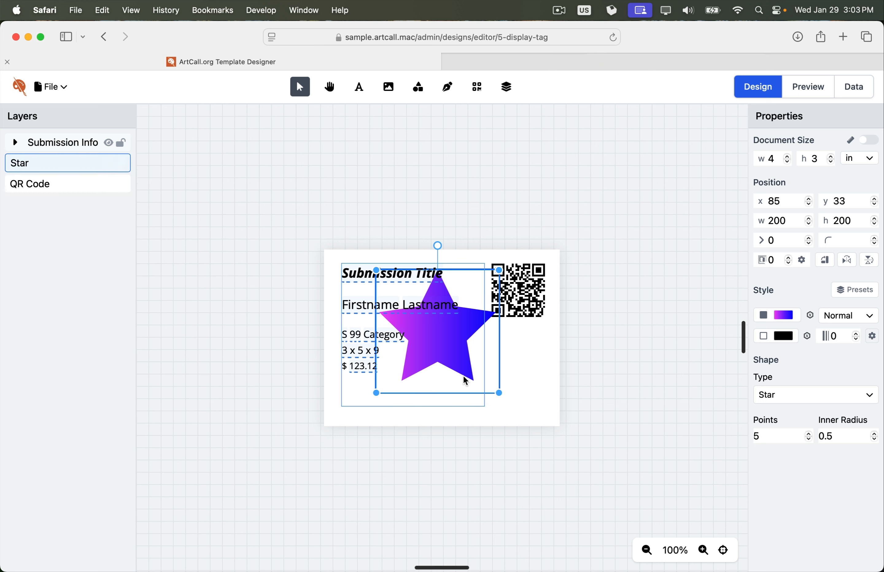
key("Delete")
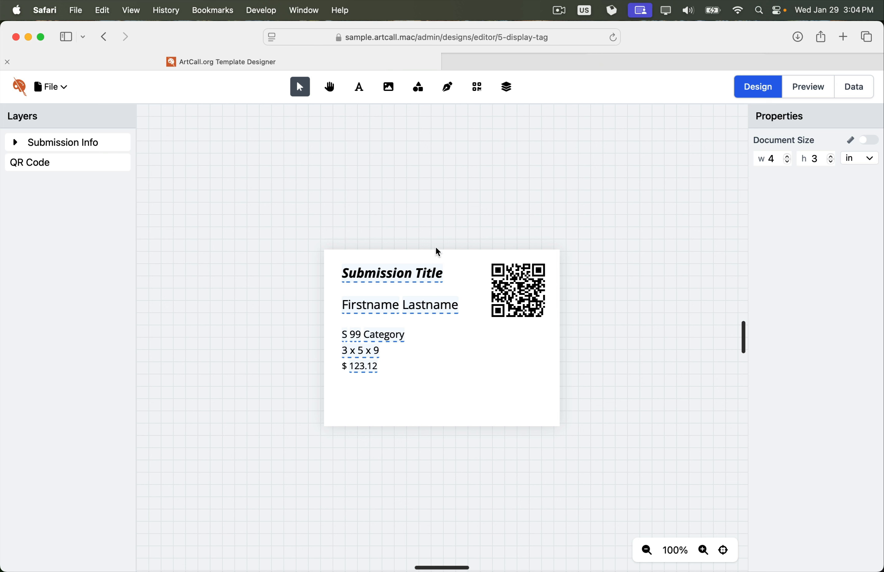
Move the QR code to the tag's lower-right corner, at about x 276, y 178
left_click(531, 304)
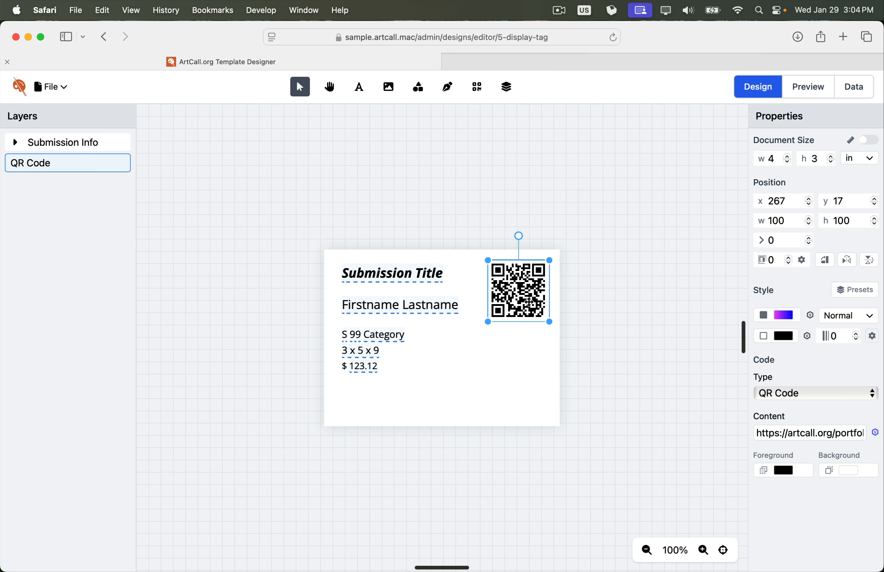
left_click_drag(529, 302, 535, 403)
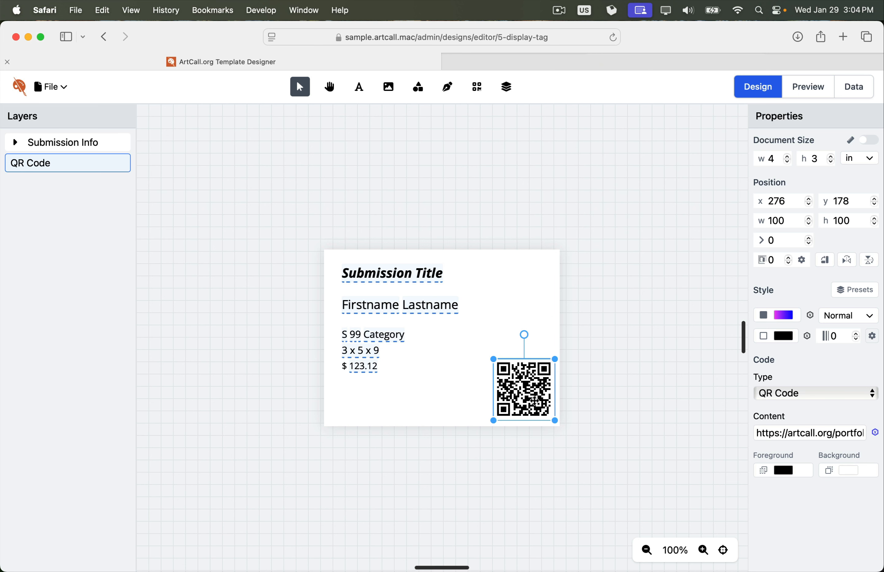
left_click(605, 412)
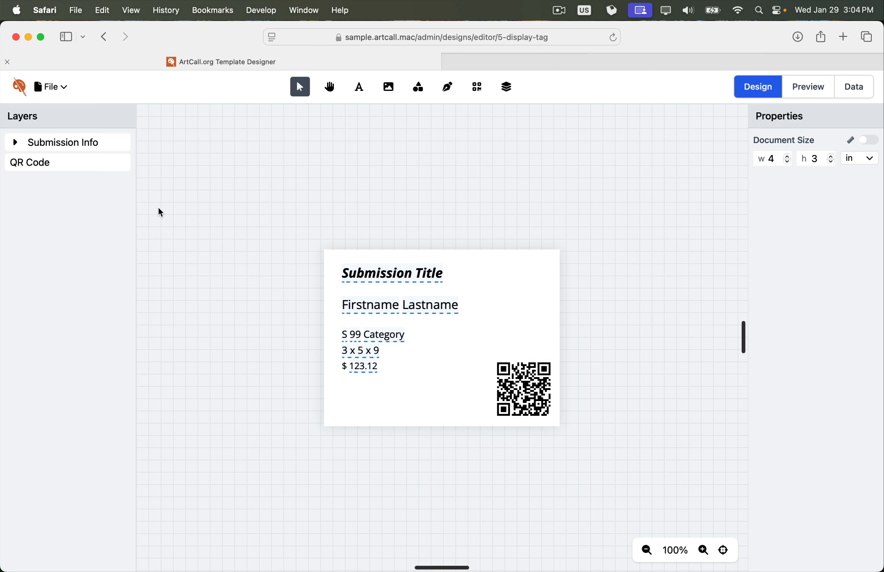
Save the template and return to the list of design templates
left_click(63, 93)
left_click(59, 135)
left_click(63, 93)
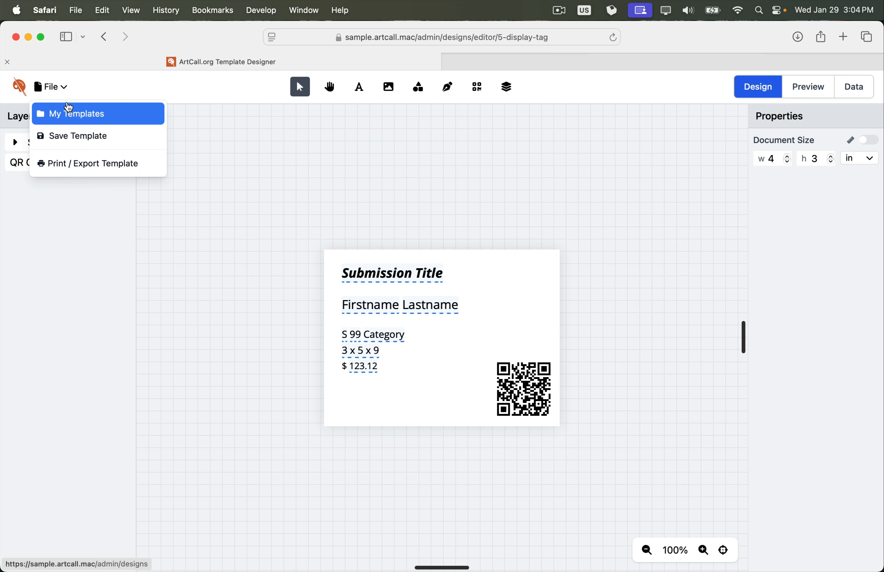
left_click(36, 92)
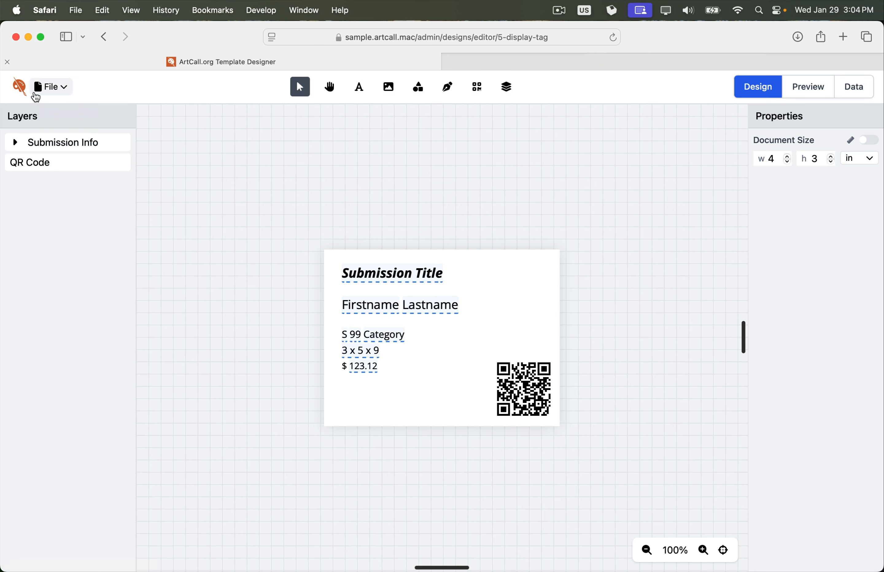
left_click(19, 86)
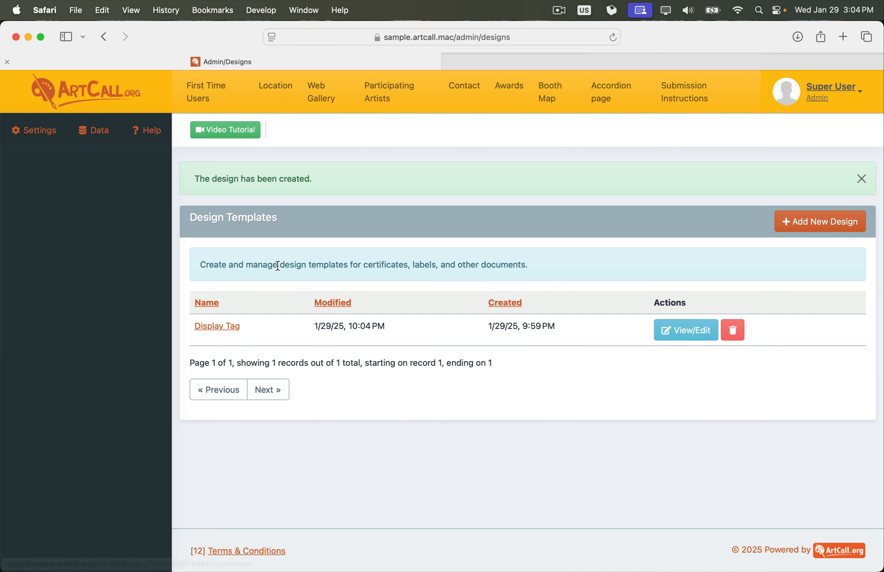
Reopen the Display Tag design from the templates list for editing
left_click_drag(186, 326, 461, 328)
left_click(462, 328)
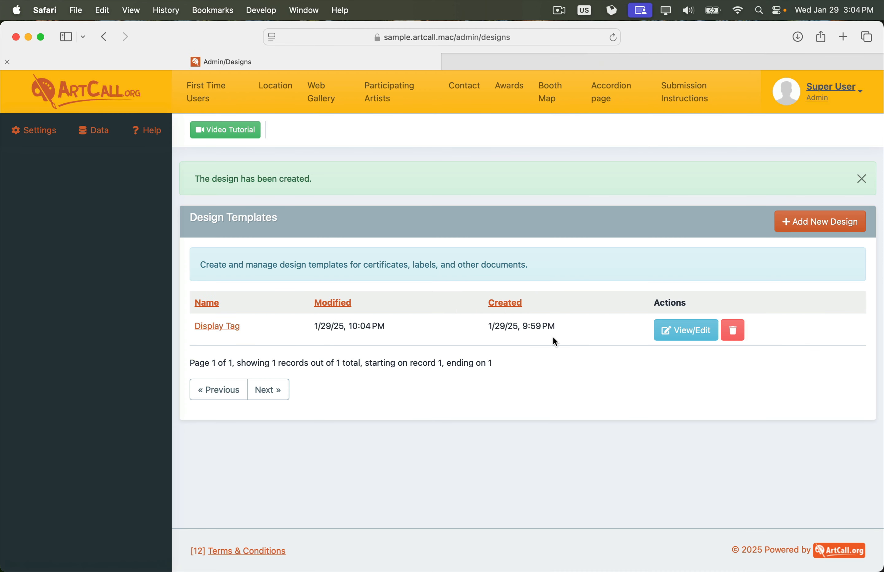
left_click(686, 332)
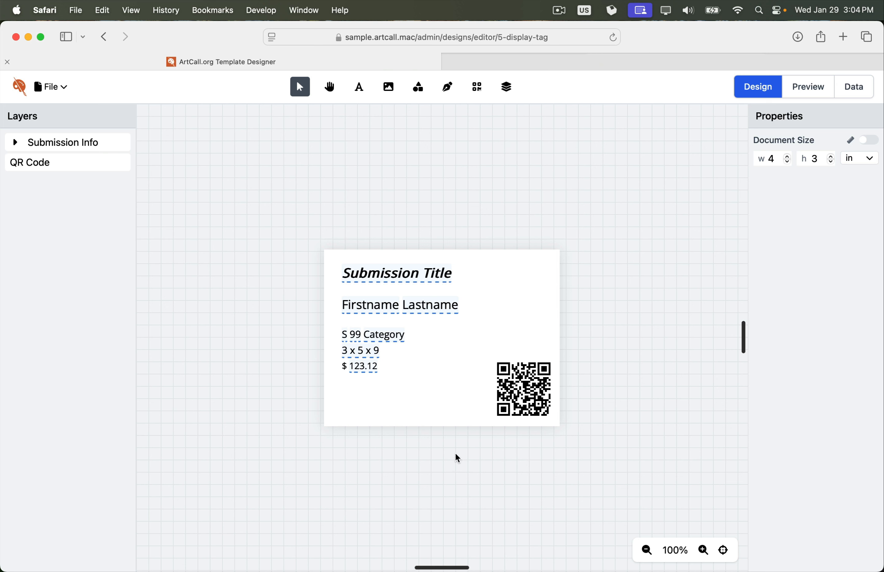
Move the QR code to the tag's upper-right corner, at about x 272, y 12, and save the template
left_click_drag(534, 386, 532, 282)
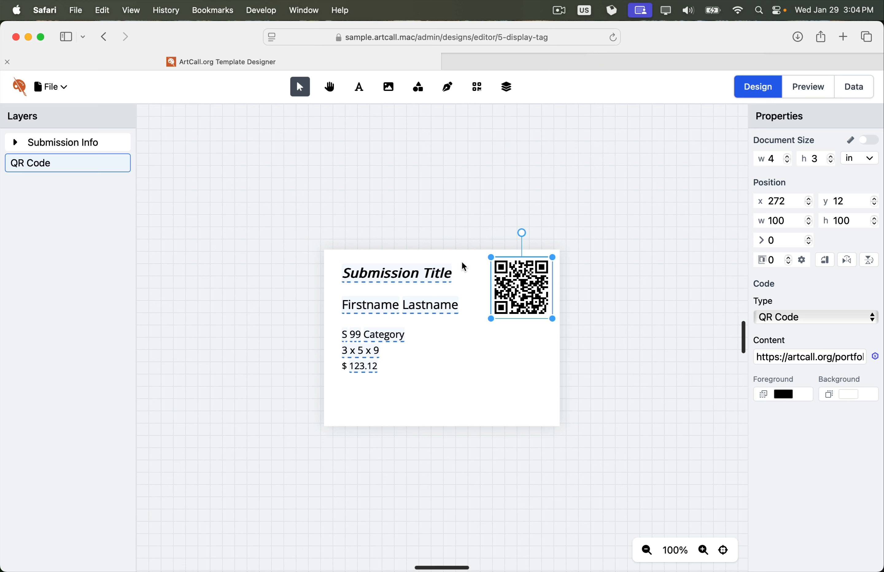
left_click(315, 209)
left_click(51, 87)
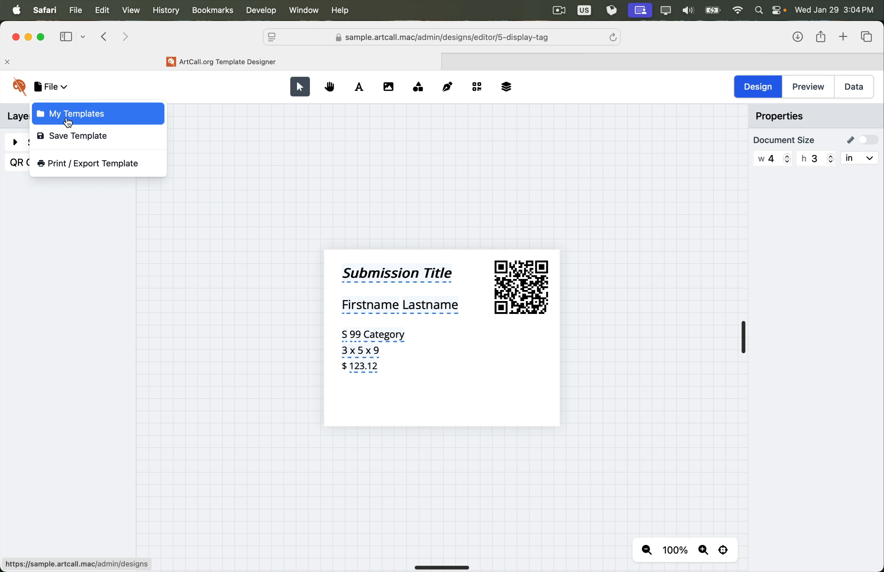
left_click(64, 135)
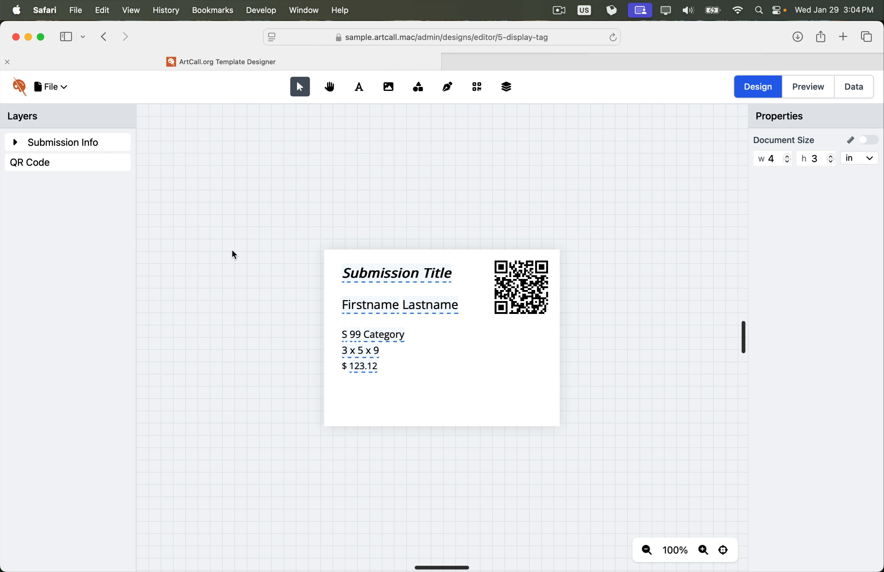
Open the template's PDF export settings, try the landscape orientation, and set the Letter paper back to portrait
left_click(58, 92)
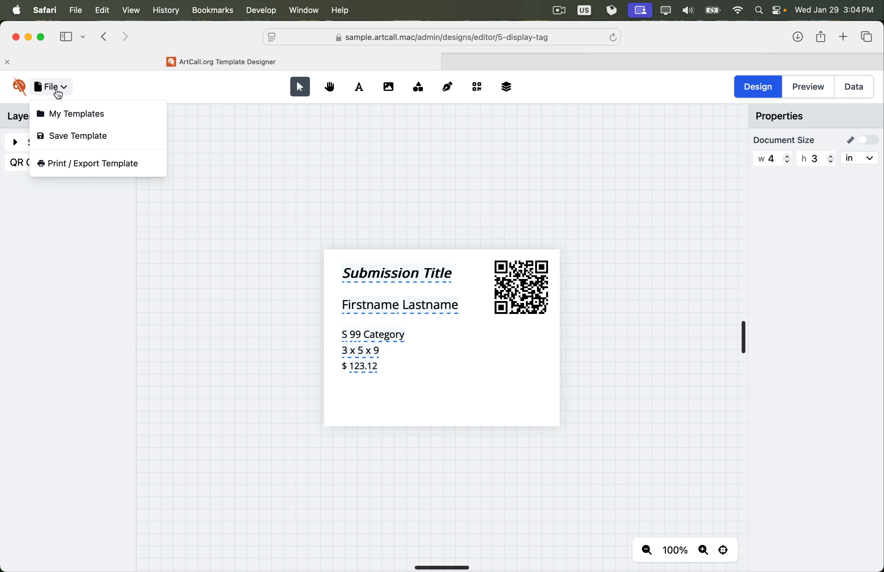
left_click(86, 170)
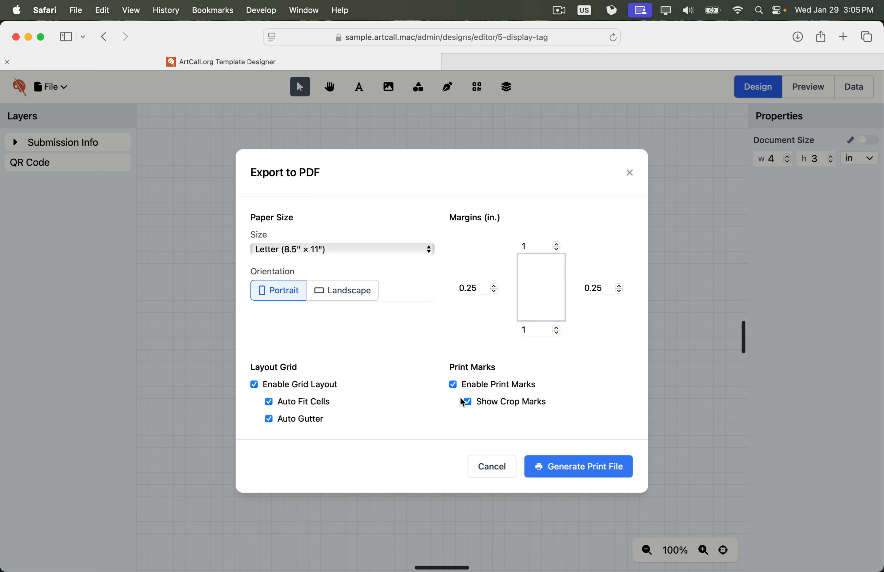
left_click(296, 251)
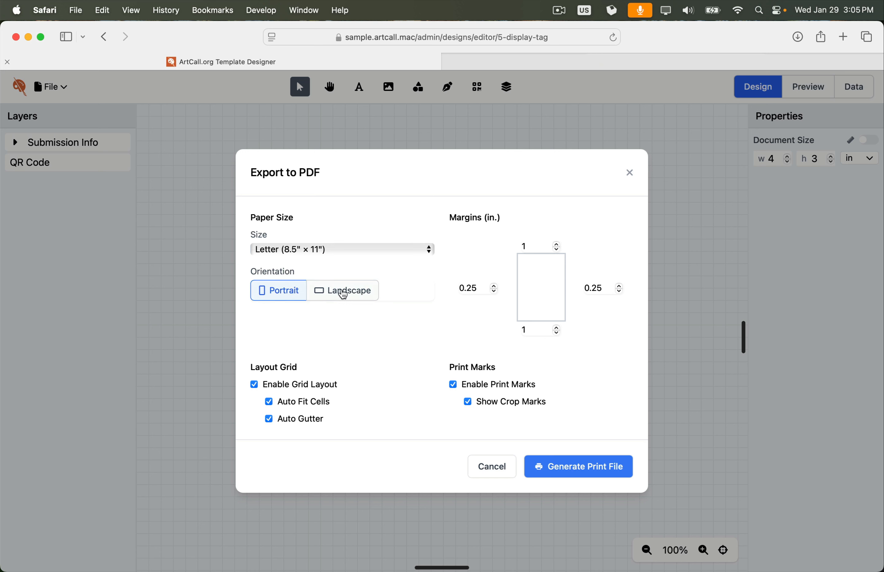
left_click(348, 295)
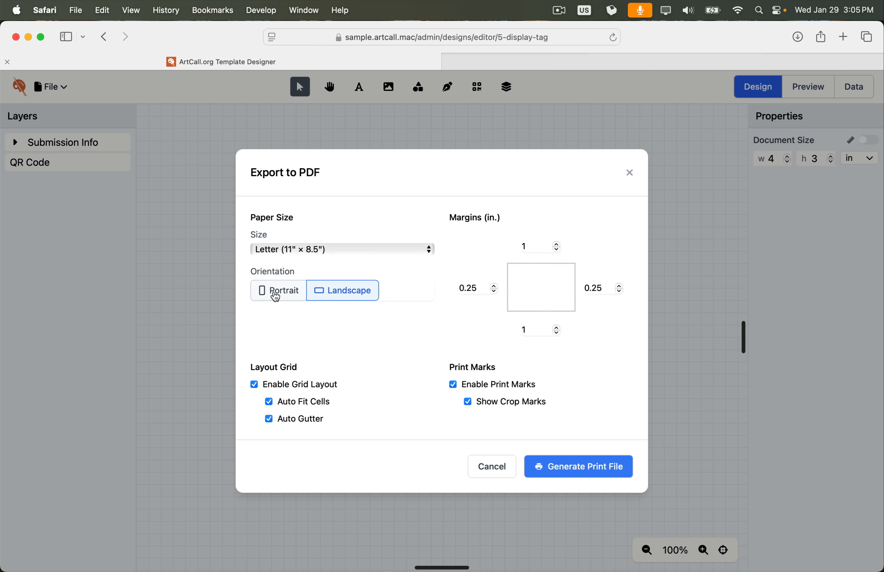
left_click(274, 295)
left_click(329, 298)
left_click(541, 248)
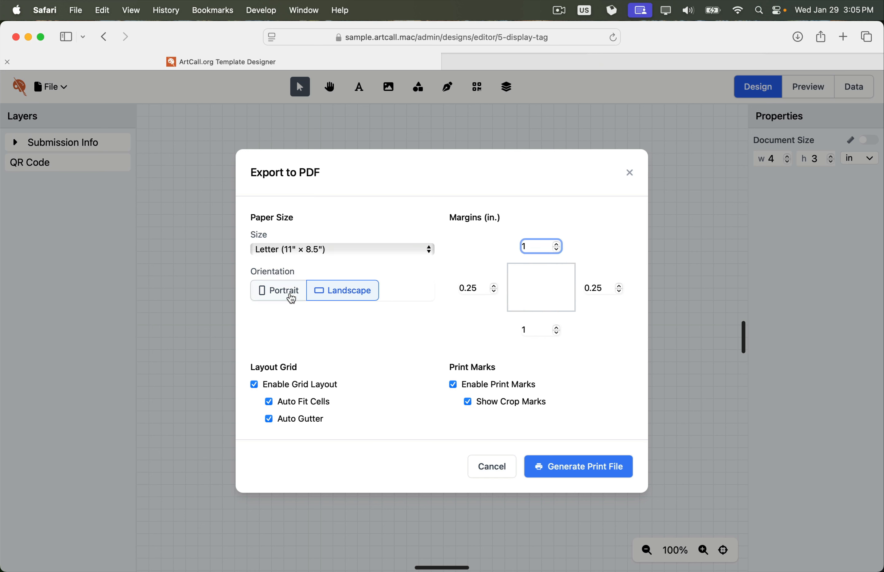
left_click(291, 299)
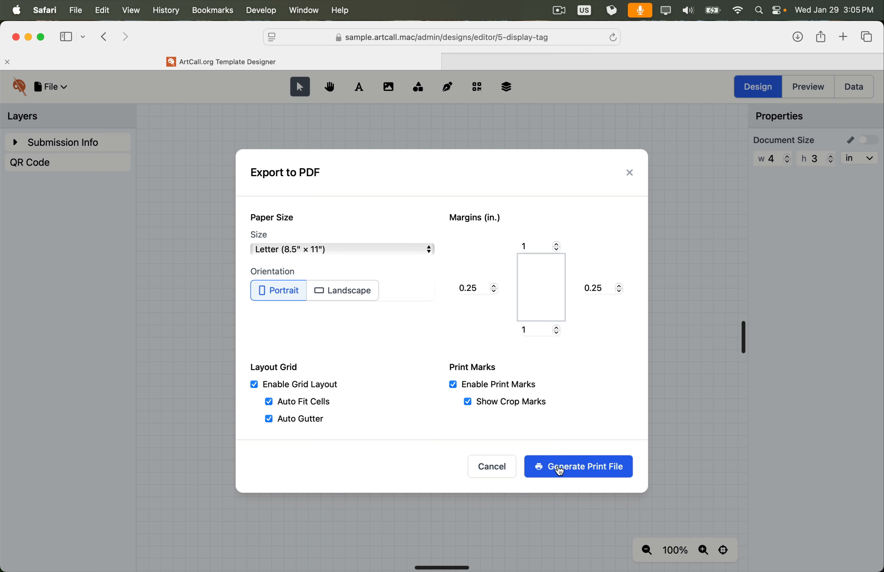
Generate the print file and look through the pages of display tags
left_click(560, 470)
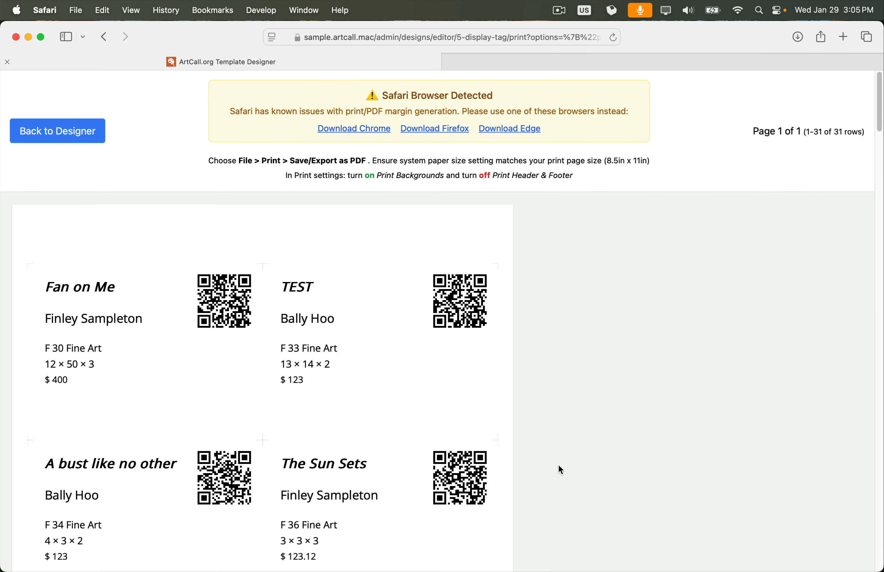
scroll(513, 397, "down", 5)
scroll(483, 353, "up", 4)
scroll(290, 346, "down", 10)
scroll(247, 310, "down", 6)
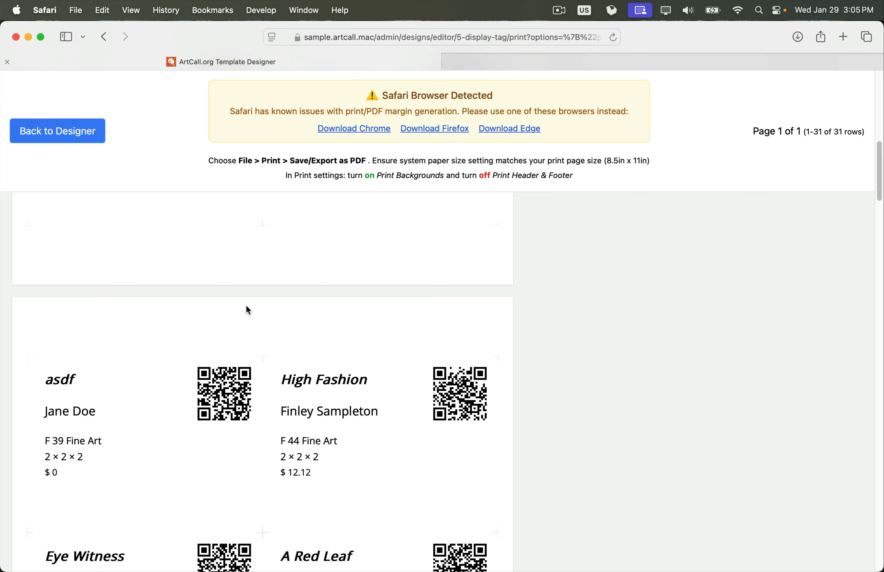
Examine the remaining pages of display tags in the portrait print file, then return to the first page
scroll(249, 308, "down", 12)
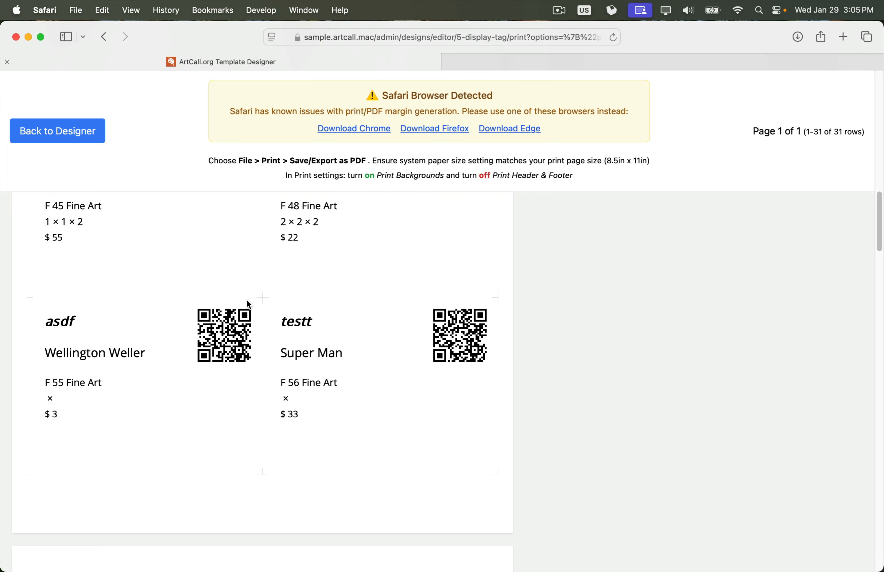
scroll(249, 305, "down", 4)
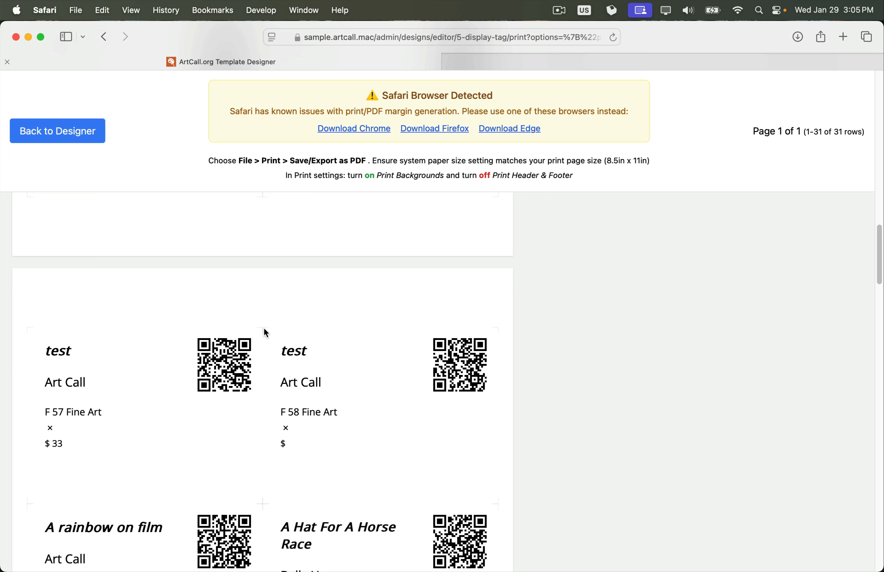
scroll(265, 332, "down", 5)
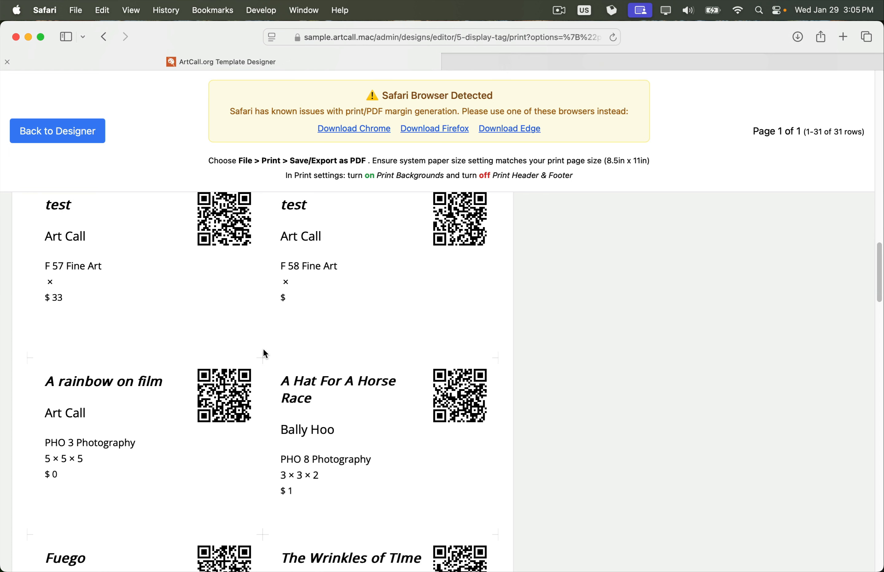
scroll(263, 349, "down", 14)
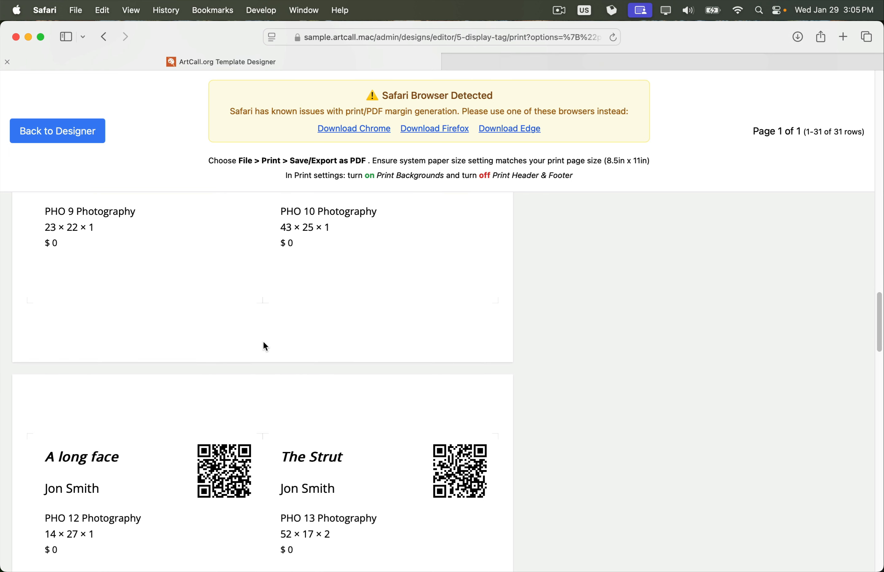
scroll(263, 342, "down", 20)
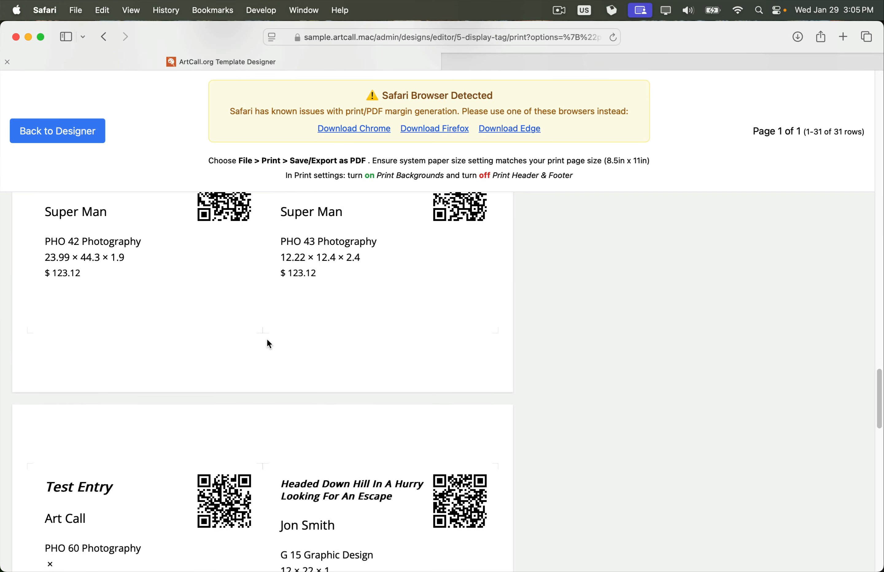
scroll(269, 344, "up", 20)
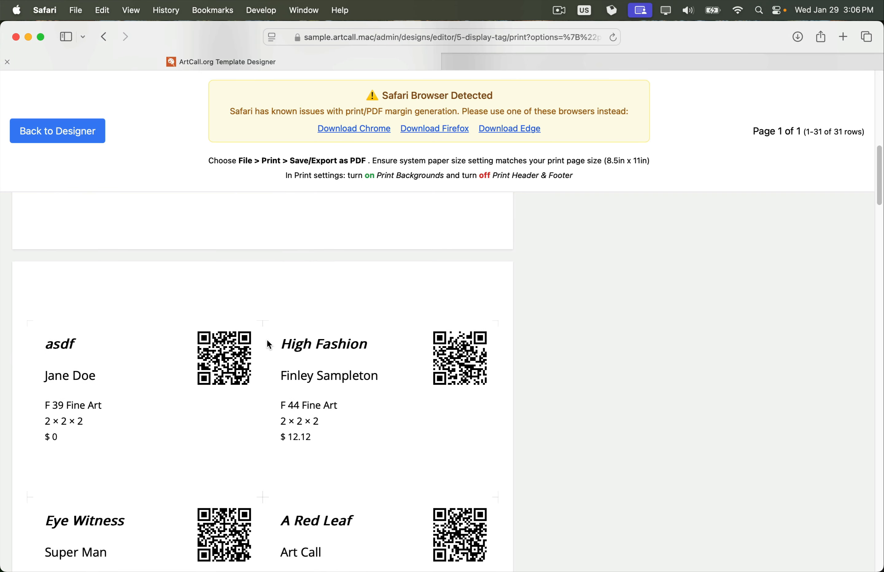
scroll(269, 346, "up", 15)
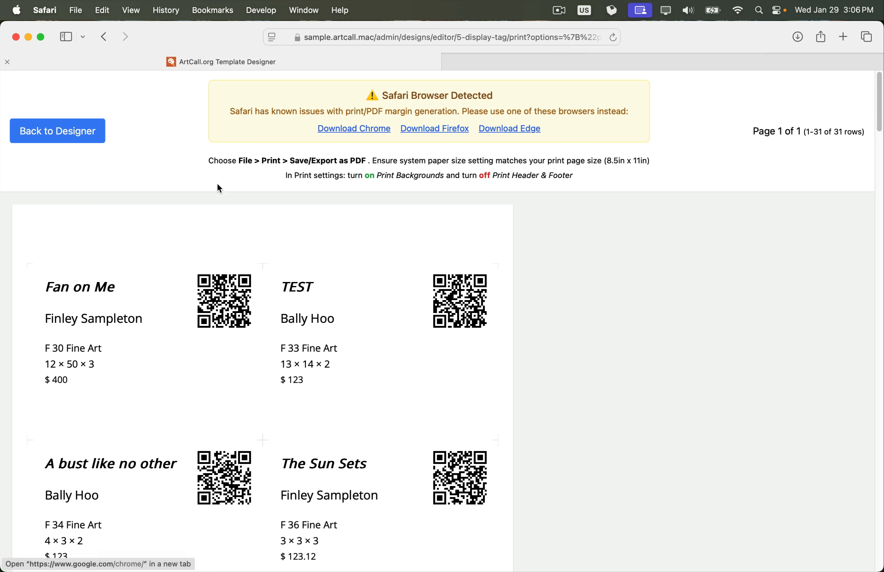
Open the browser's print dialog, review the page previews and the PDF saving options, and cancel without printing
left_click(76, 10)
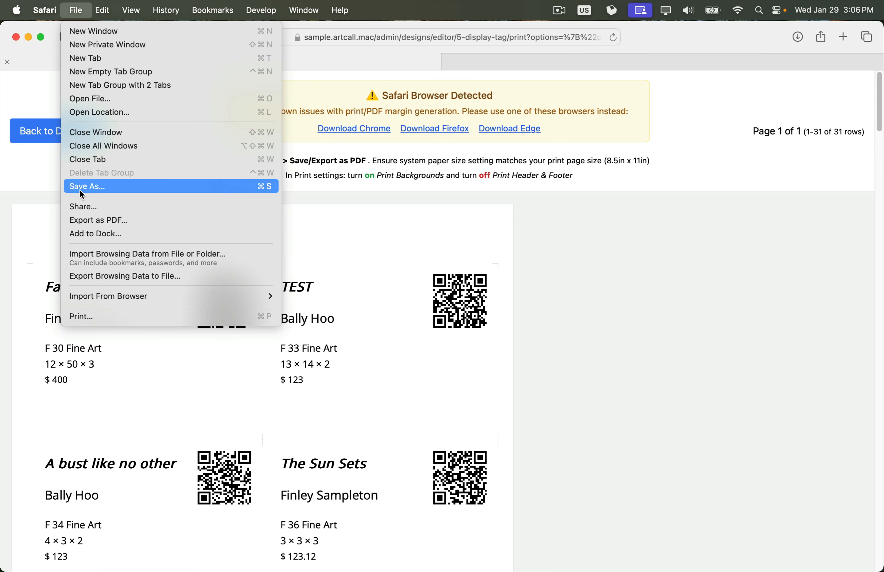
left_click(96, 316)
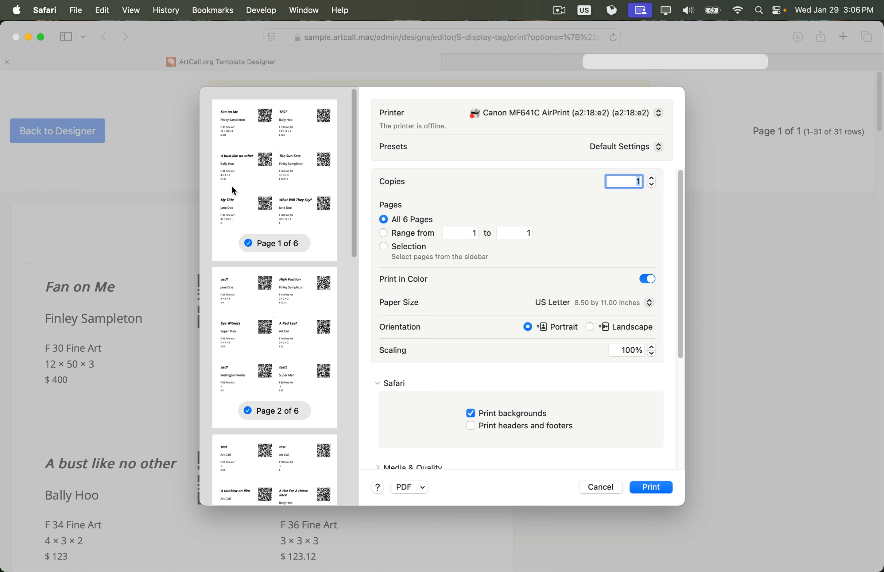
scroll(289, 265, "down", 10)
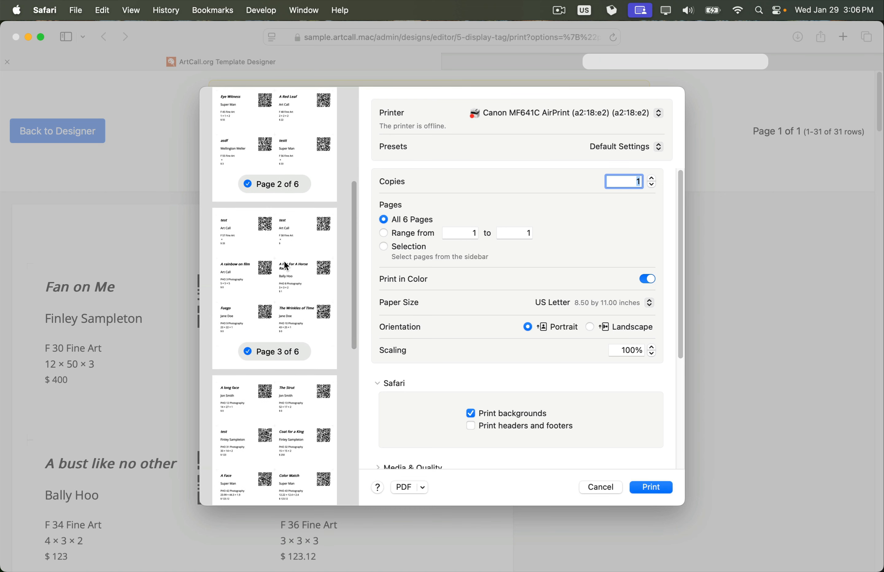
scroll(286, 270, "up", 10)
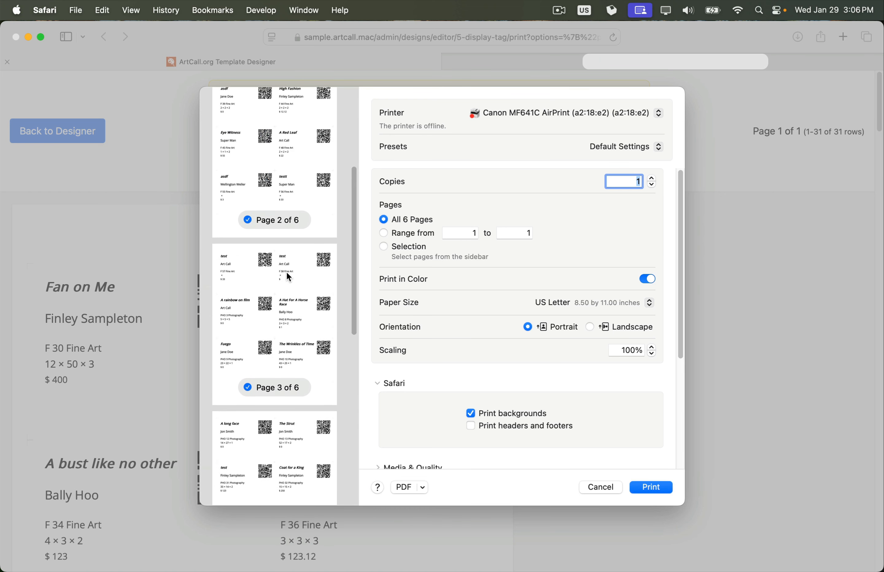
scroll(286, 273, "up", 3)
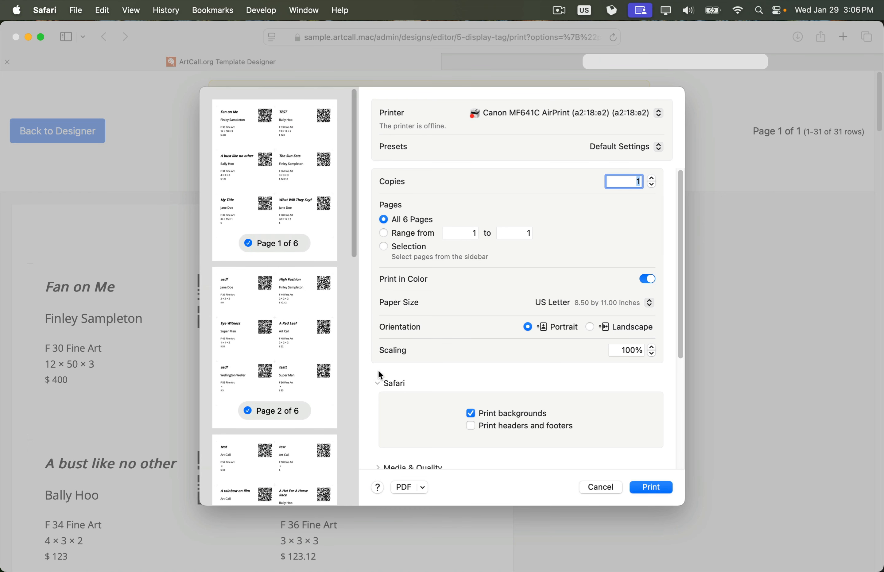
left_click(423, 488)
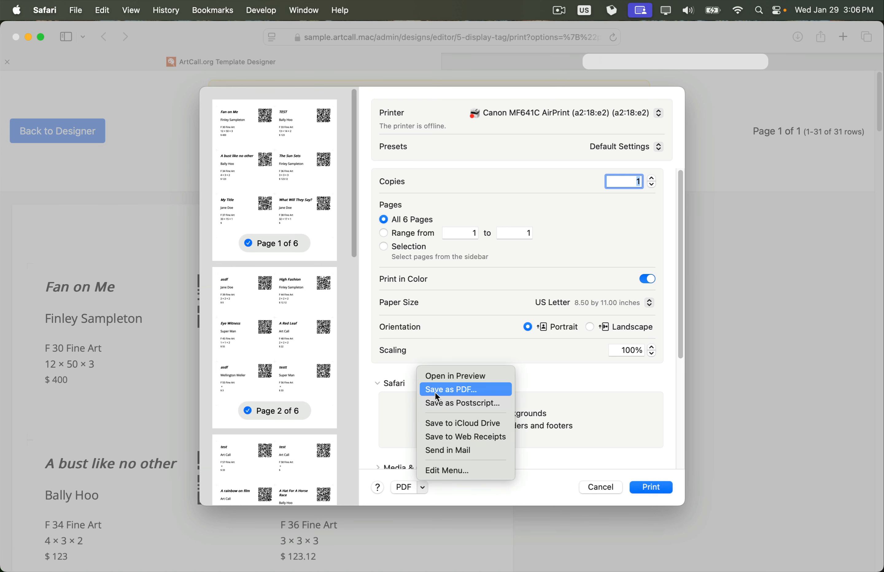
left_click(355, 243)
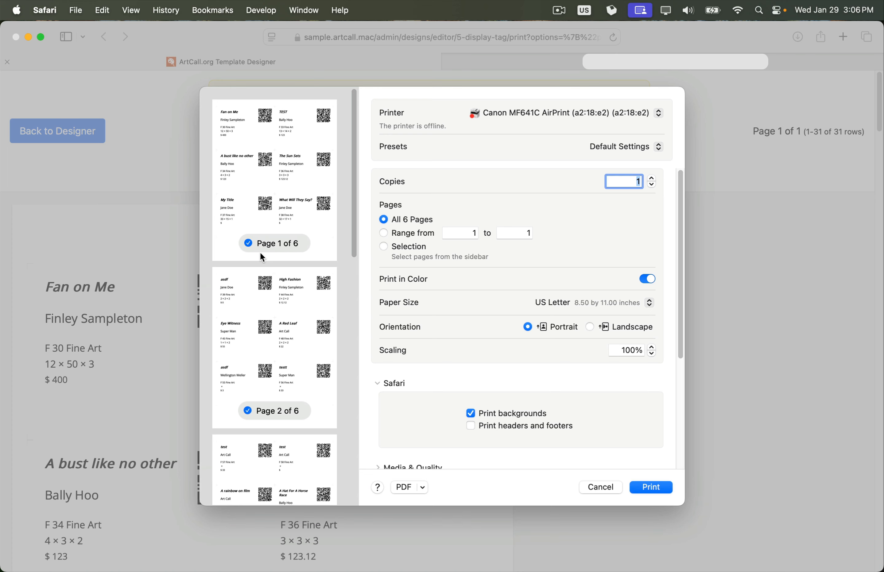
left_click(595, 487)
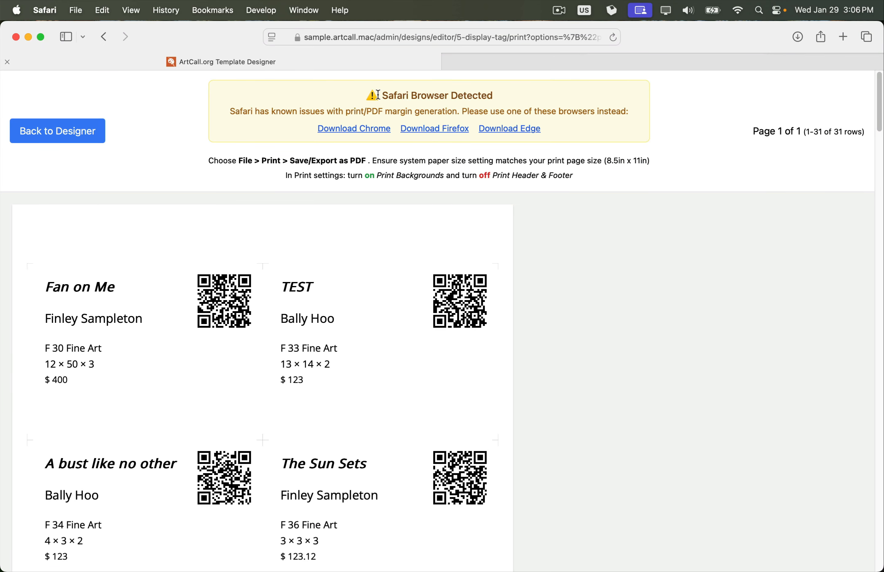
Read the Safari print margin warning and go back to the Display Tag design
left_click_drag(378, 94, 624, 110)
left_click(620, 110)
left_click(64, 139)
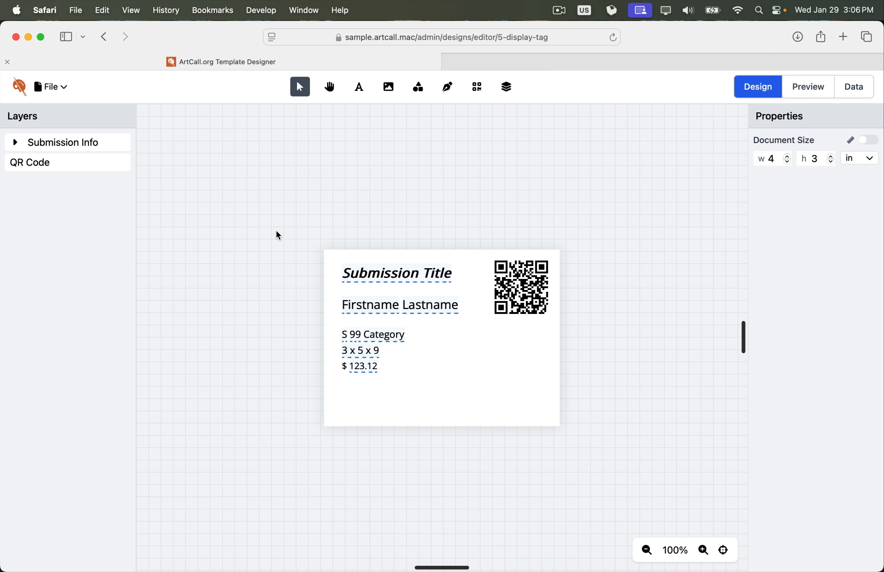
Set the template's PDF export to landscape orientation on Letter paper and generate the print file
left_click(59, 95)
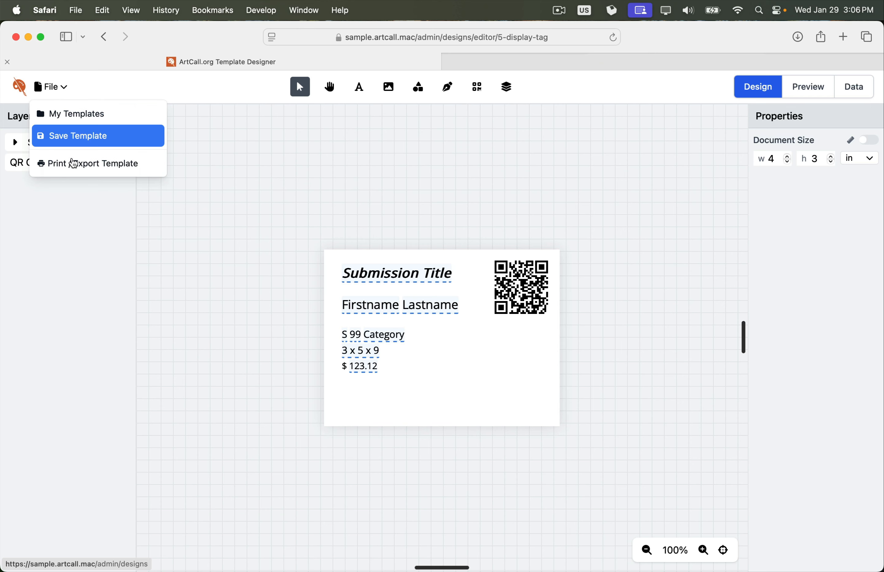
left_click(76, 173)
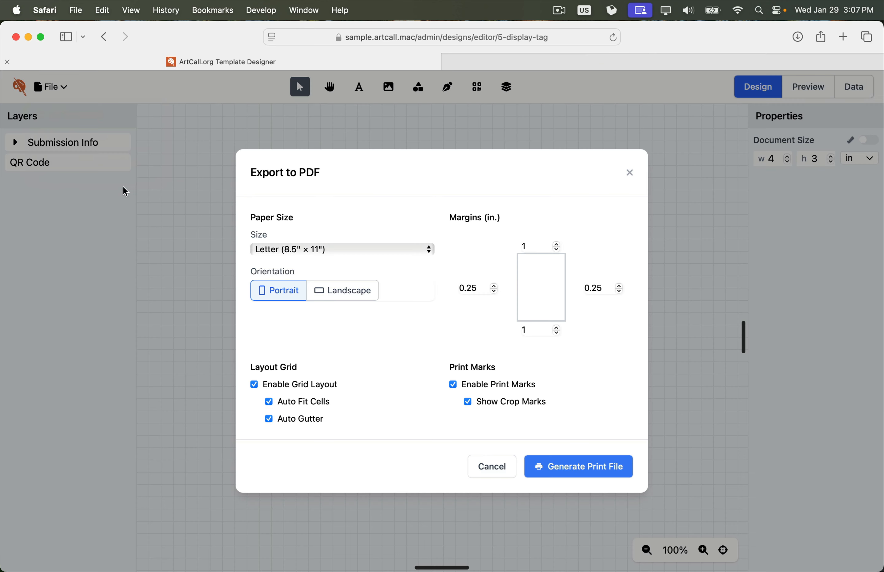
left_click(346, 297)
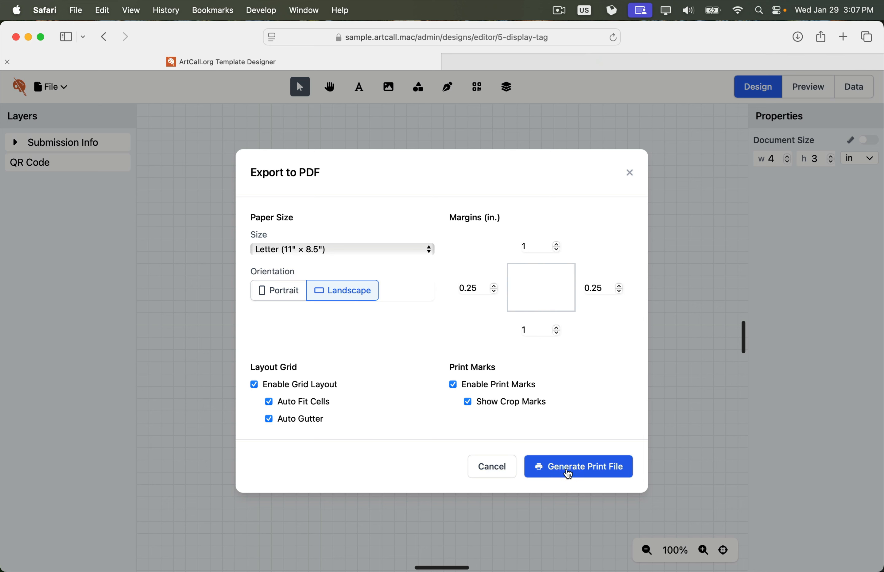
left_click(568, 474)
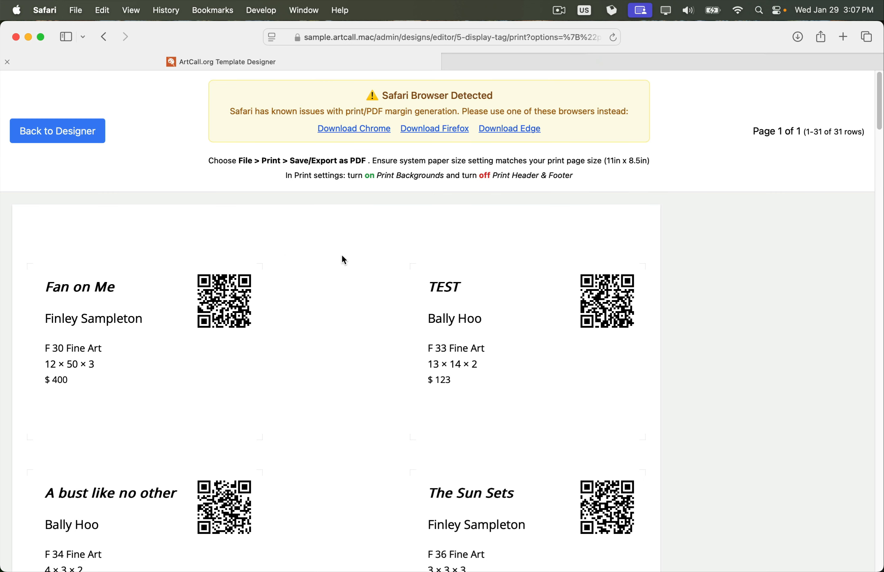
Examine how the display tags are laid out across the pages of the landscape print file
scroll(433, 364, "down", 5)
scroll(488, 462, "up", 4)
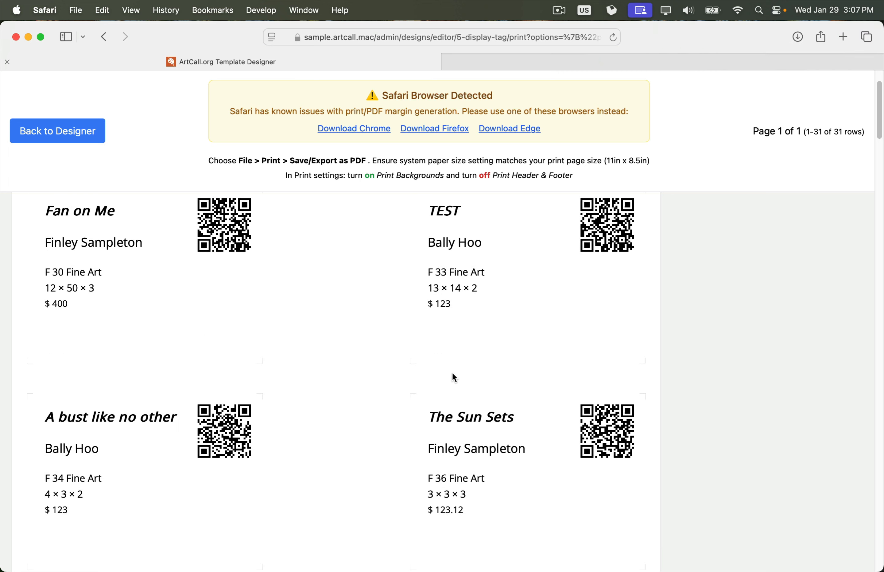
scroll(454, 378, "up", 1)
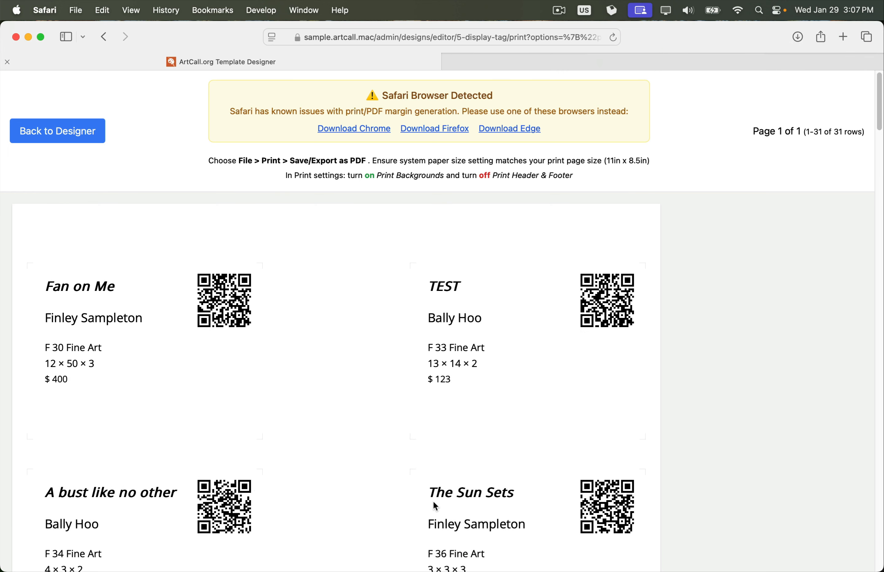
scroll(433, 502, "down", 15)
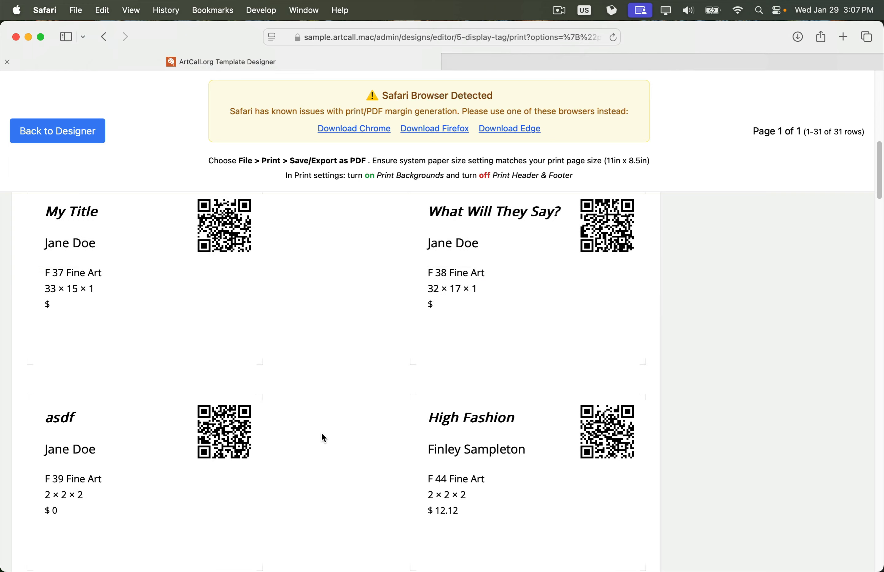
scroll(321, 433, "down", 15)
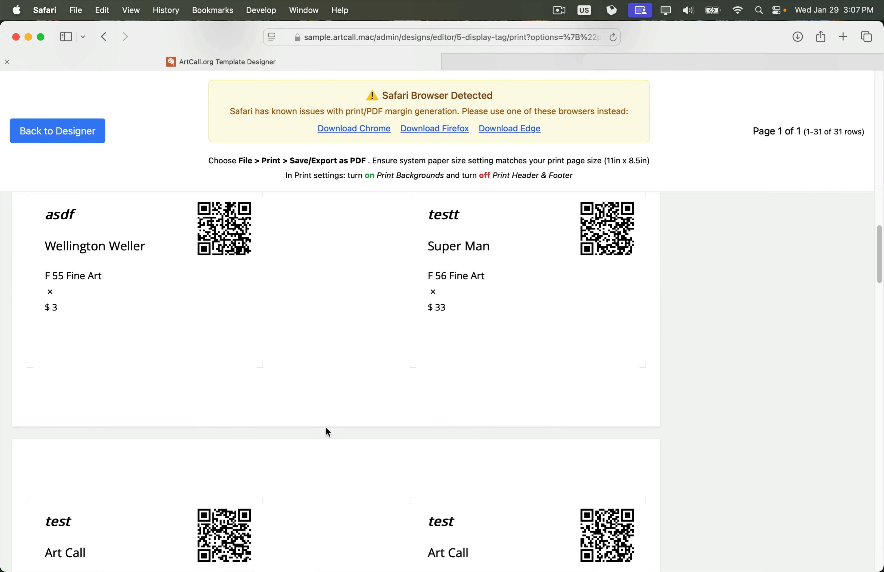
scroll(327, 432, "down", 15)
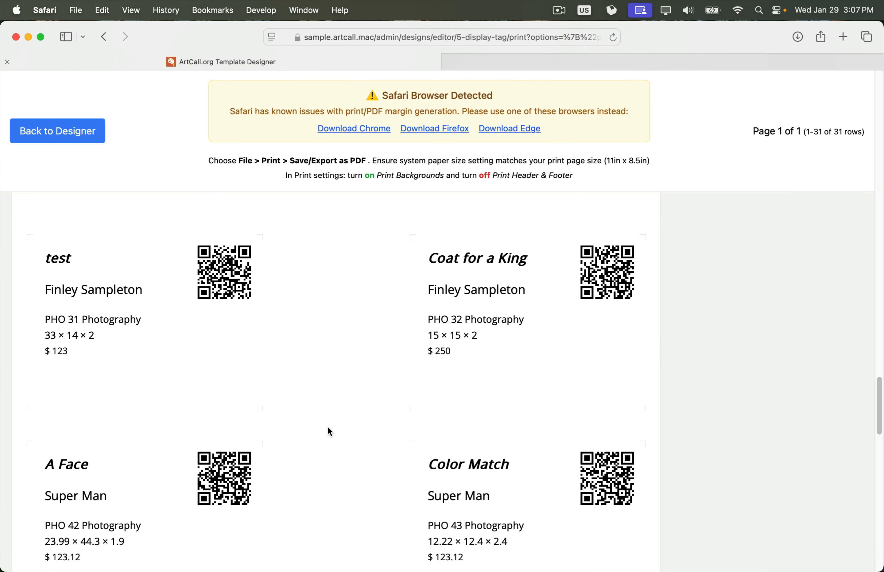
scroll(330, 429, "down", 5)
scroll(106, 205, "up", 5)
Return to the designer and load the Certificate 2 template preset onto the canvas
left_click(68, 136)
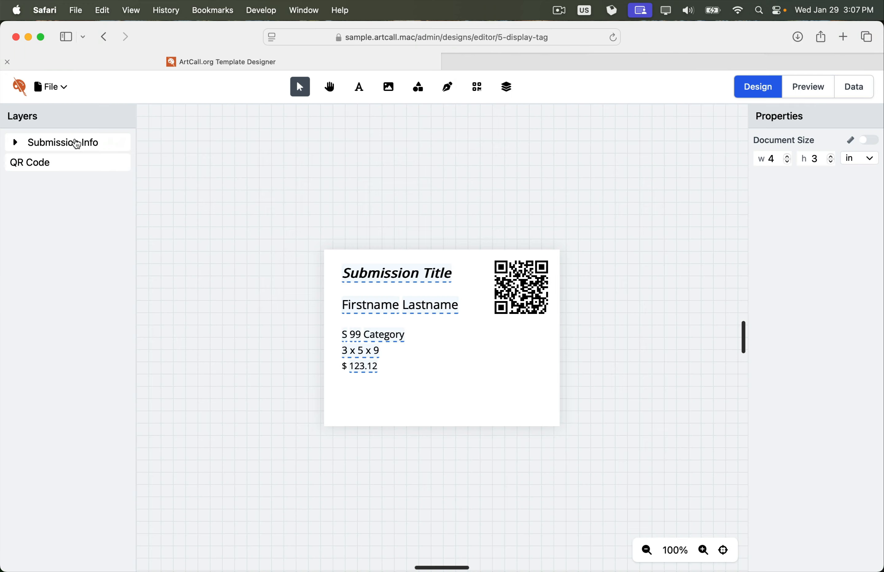
left_click(508, 92)
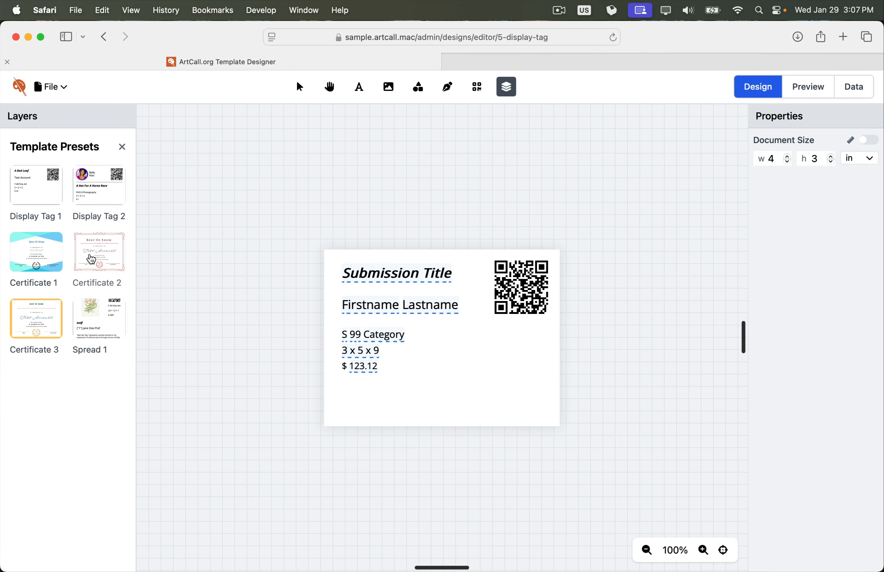
left_click(91, 259)
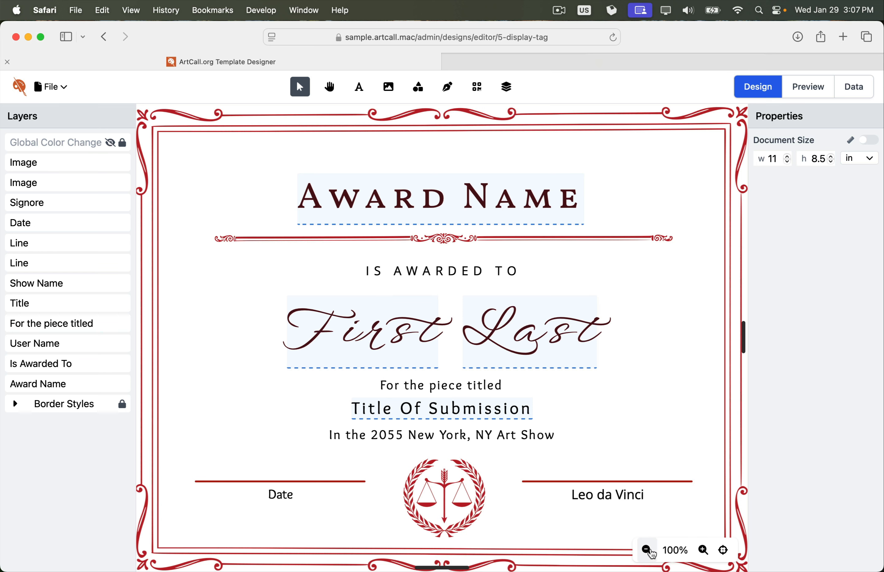
left_click(647, 550)
left_click(647, 550)
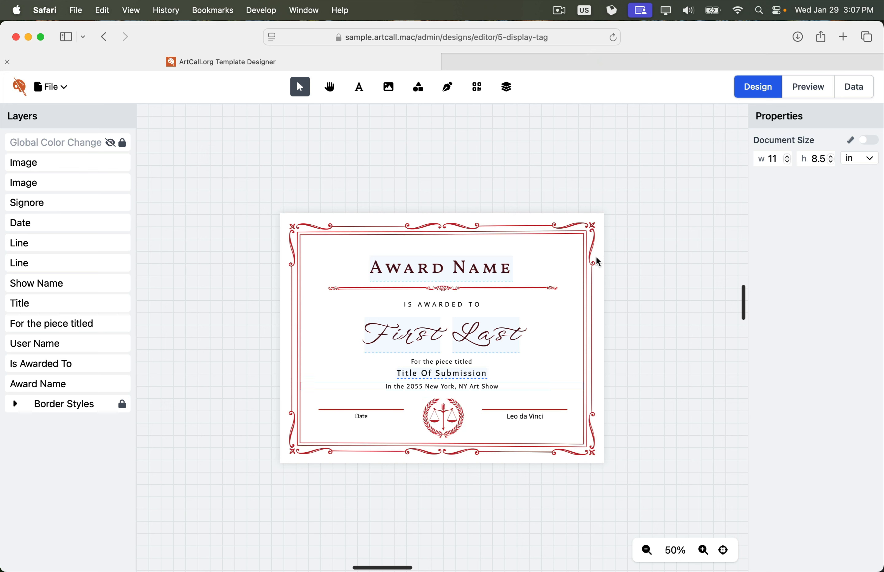
Generate the certificate's print file on landscape Letter paper with 0 in margins and look through the award certificates
left_click(51, 87)
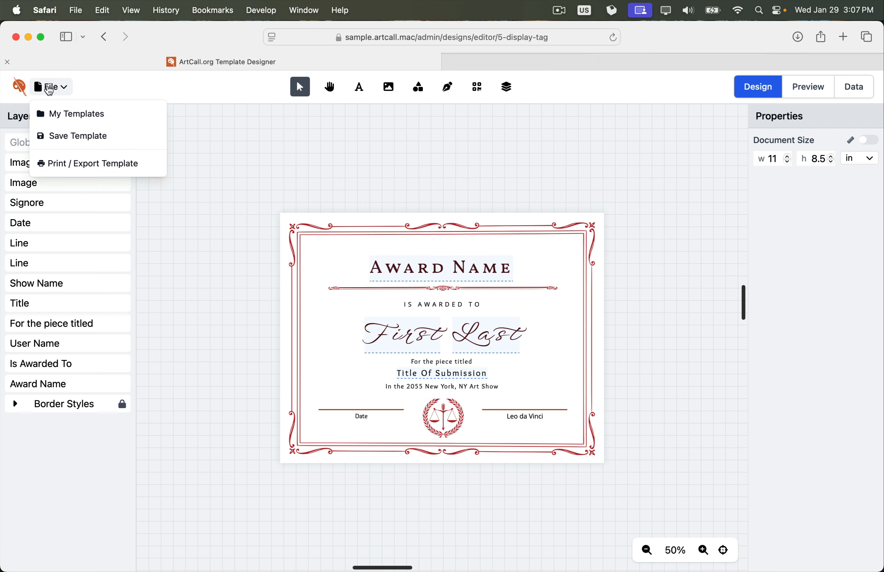
left_click(73, 167)
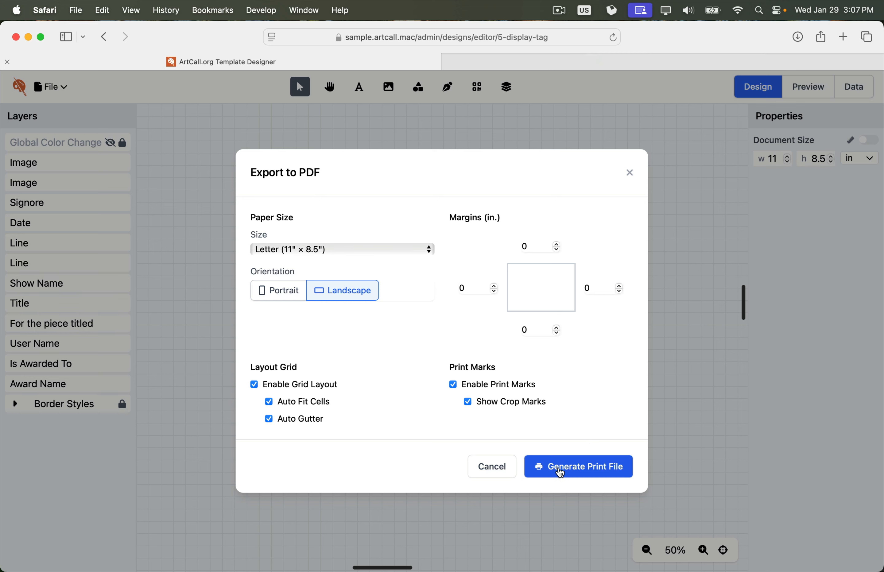
left_click(561, 473)
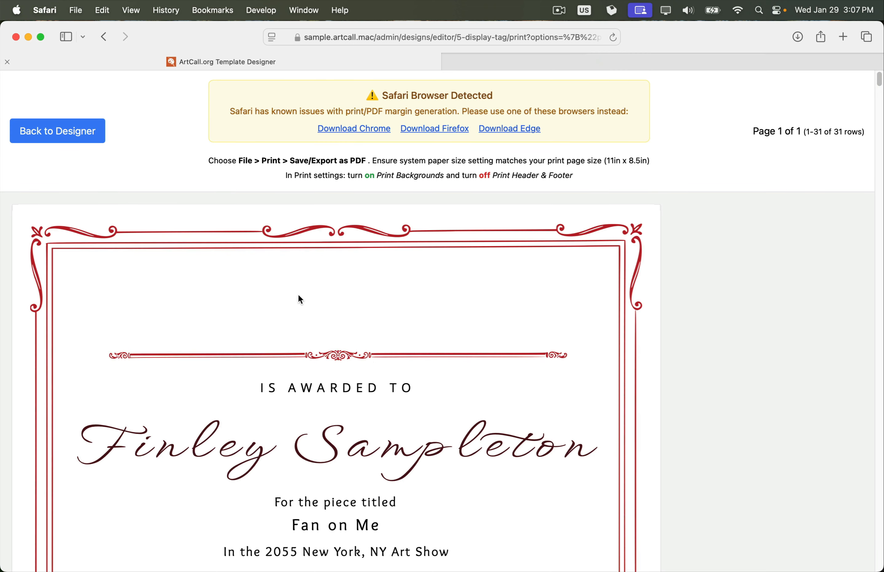
scroll(300, 300, "down", 15)
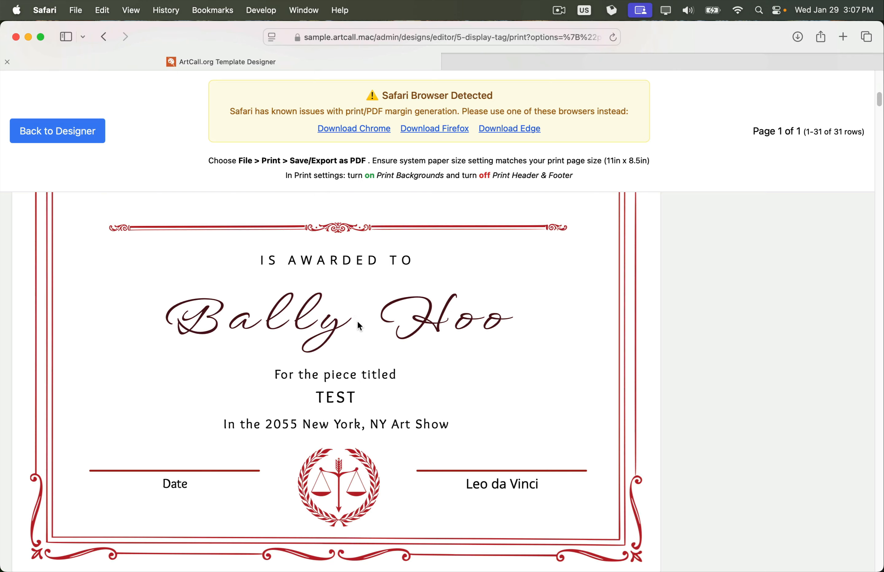
scroll(358, 323, "down", 10)
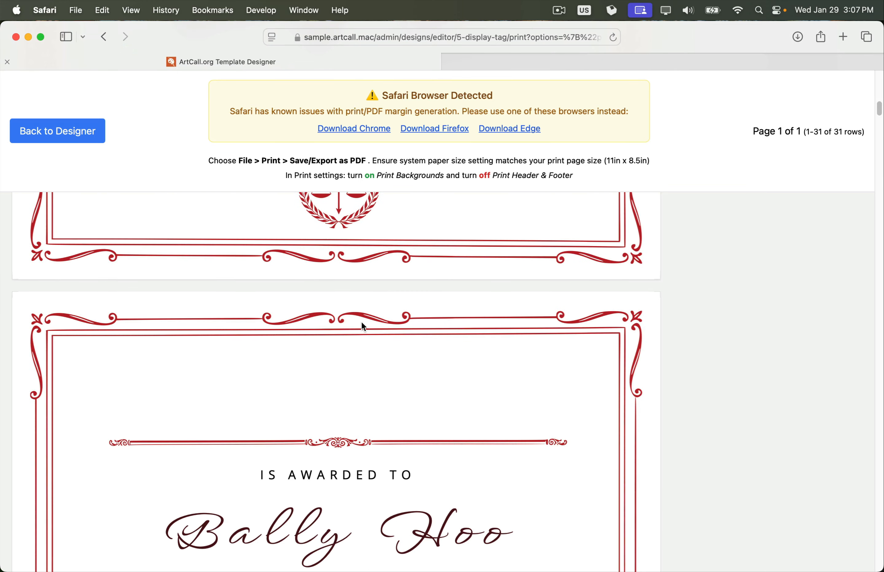
scroll(363, 323, "down", 15)
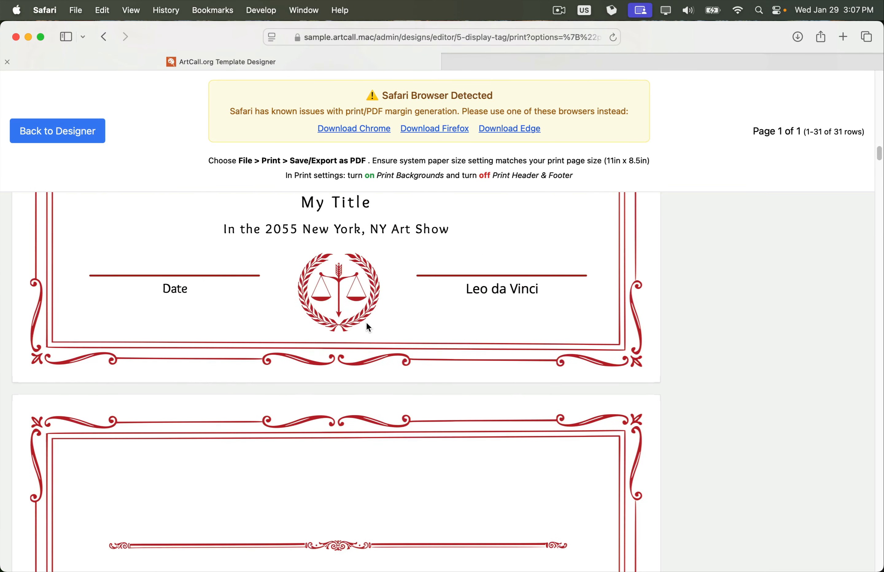
Look through the remaining award certificates in the print file
scroll(367, 326, "down", 15)
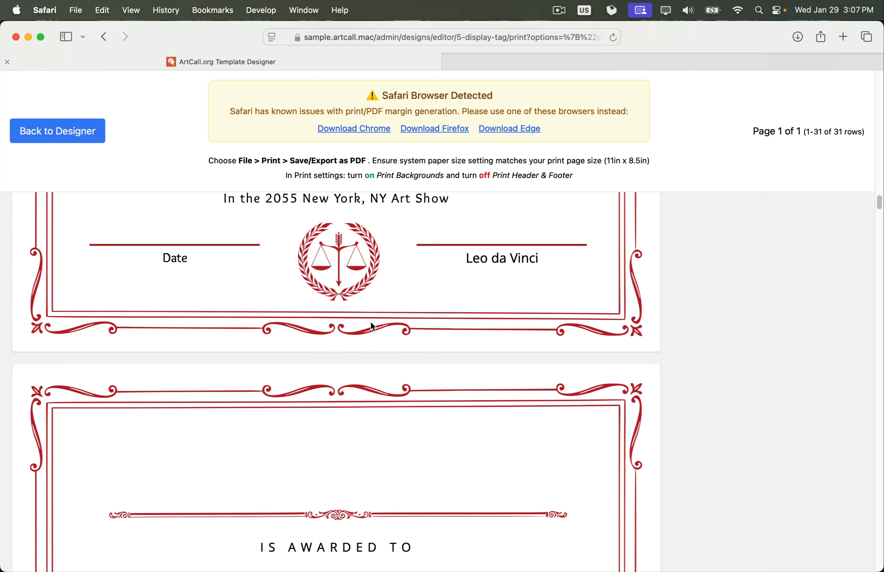
scroll(373, 326, "down", 15)
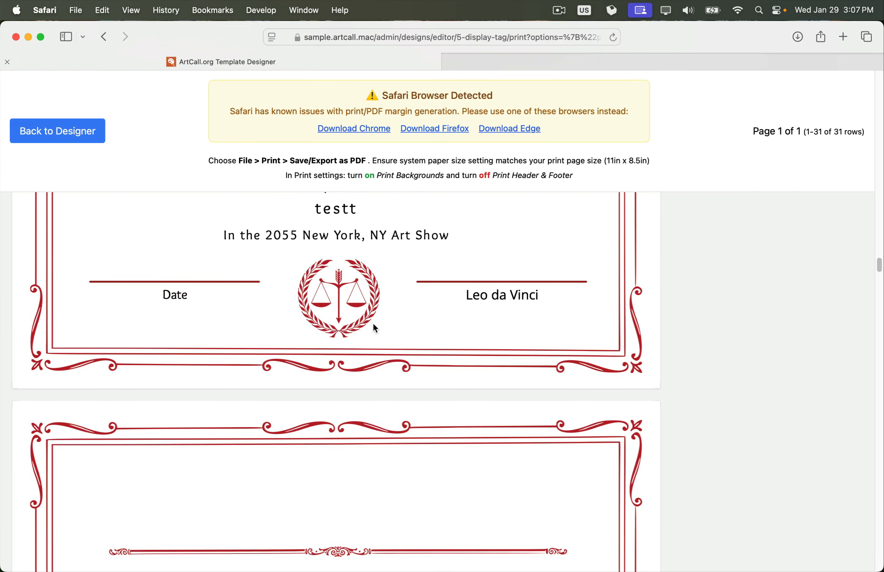
scroll(373, 323, "down", 5)
Return to the designer and filter the data's Award column by Not Equals with an empty value, keeping only rows with an award
left_click(73, 136)
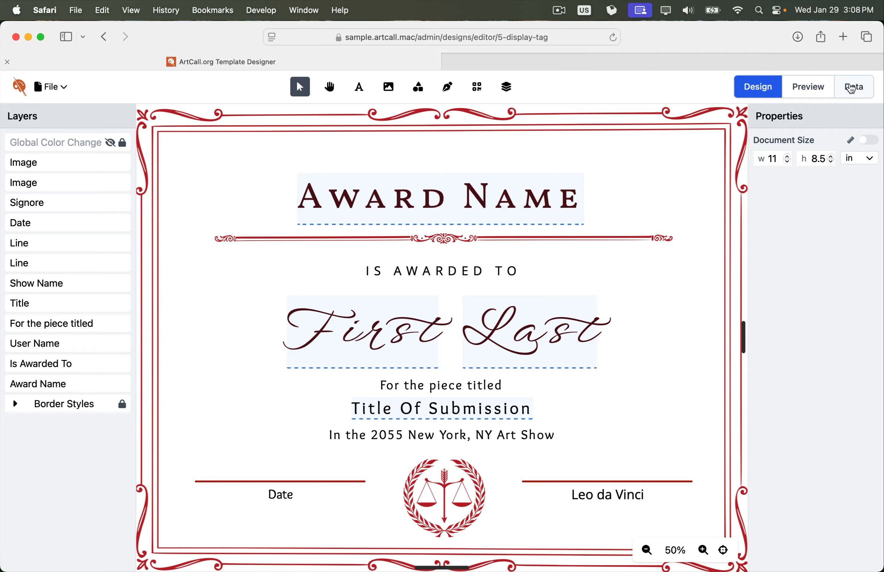
left_click(852, 89)
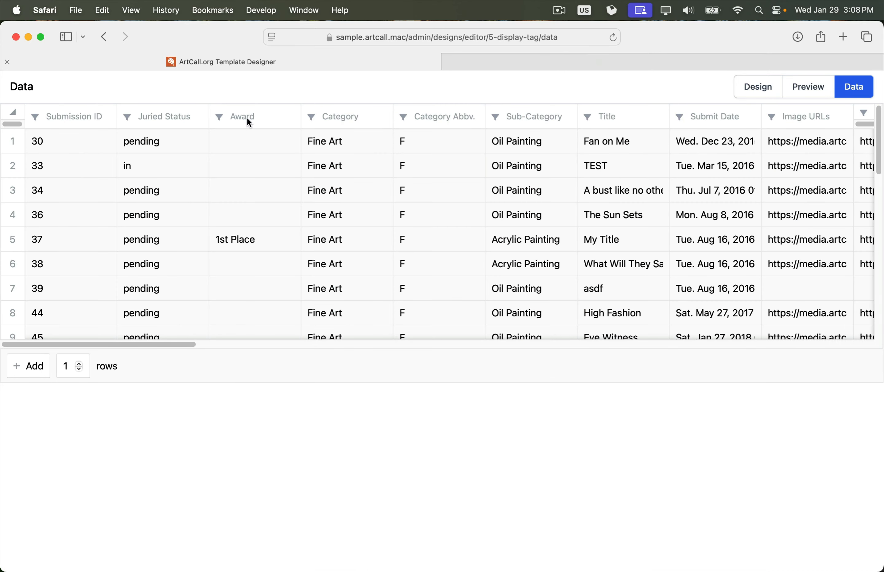
left_click(219, 117)
left_click(231, 137)
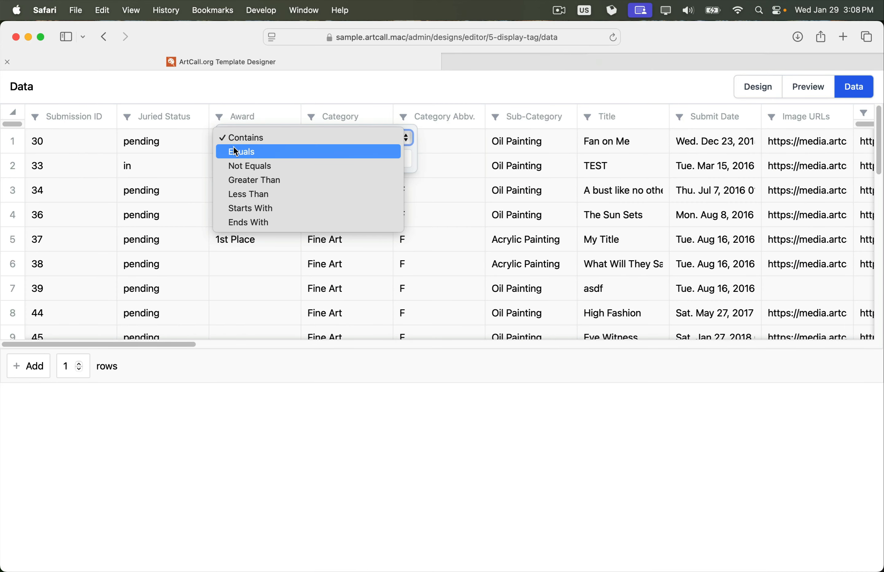
left_click(237, 164)
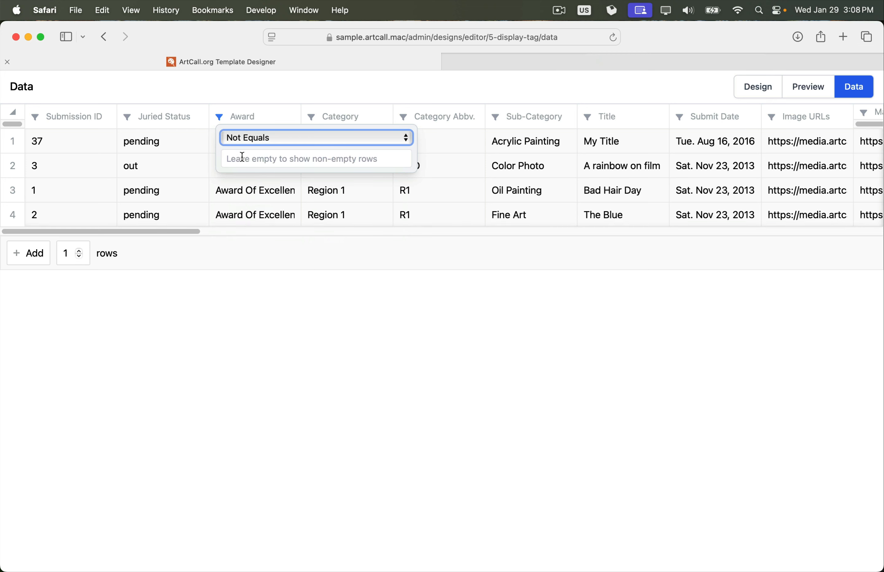
left_click(258, 327)
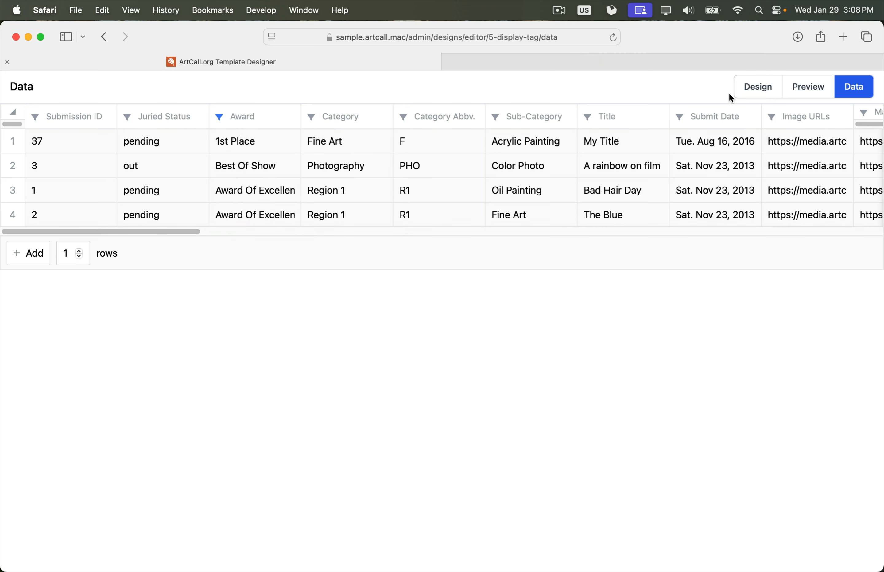
Generate the certificate's print file from the filtered data and look through the certificates for the awarded submissions
left_click(748, 90)
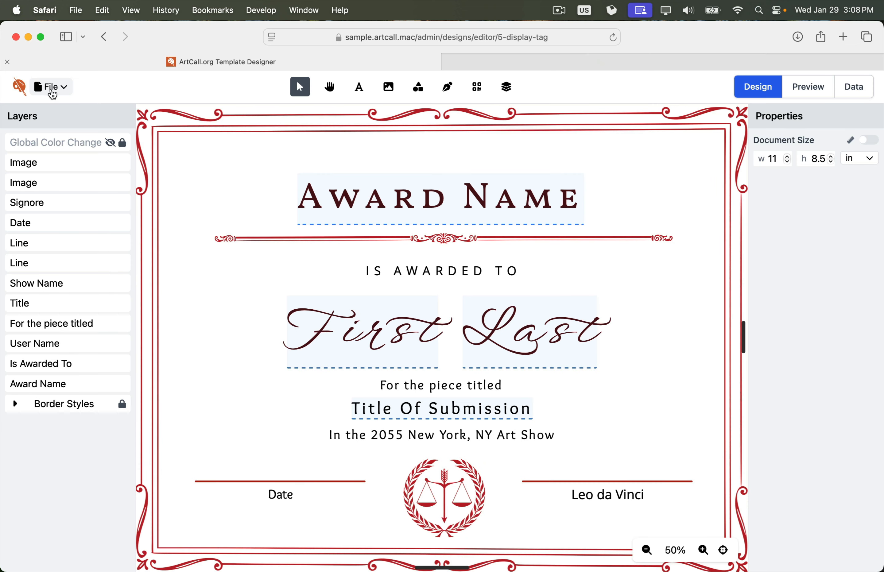
left_click(51, 87)
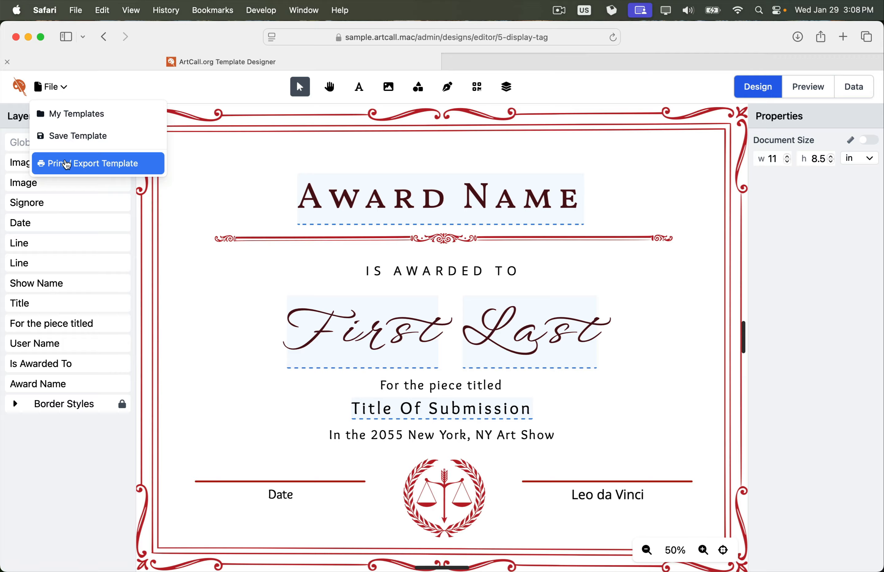
left_click(67, 165)
left_click(568, 467)
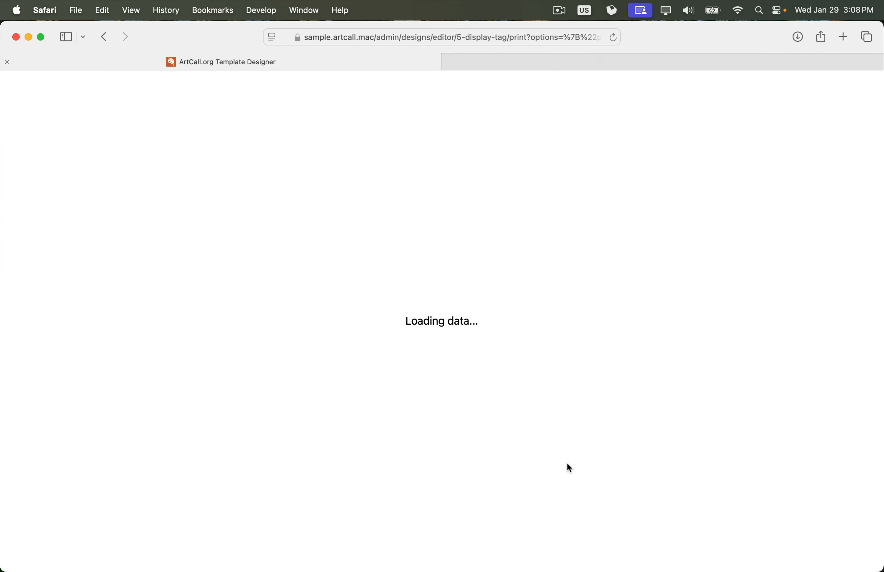
scroll(437, 355, "down", 15)
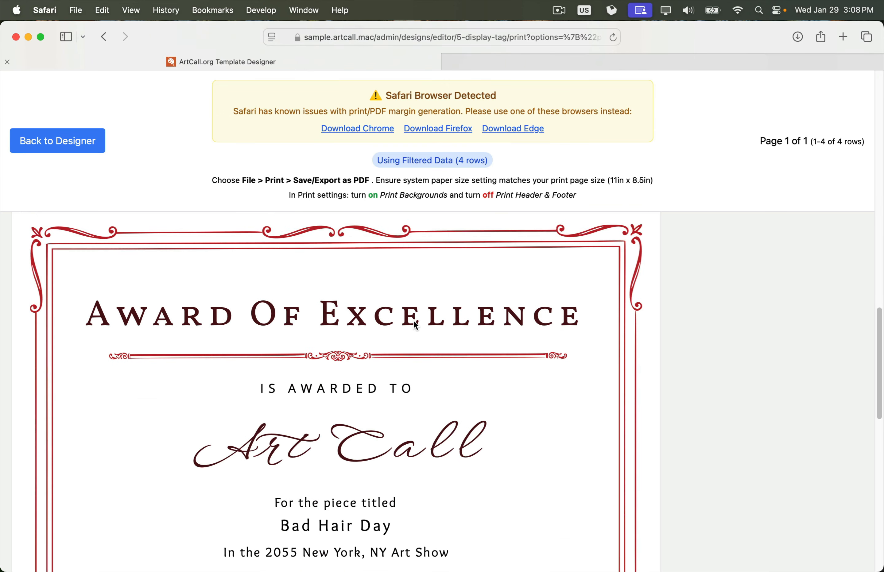
left_click_drag(384, 161, 486, 160)
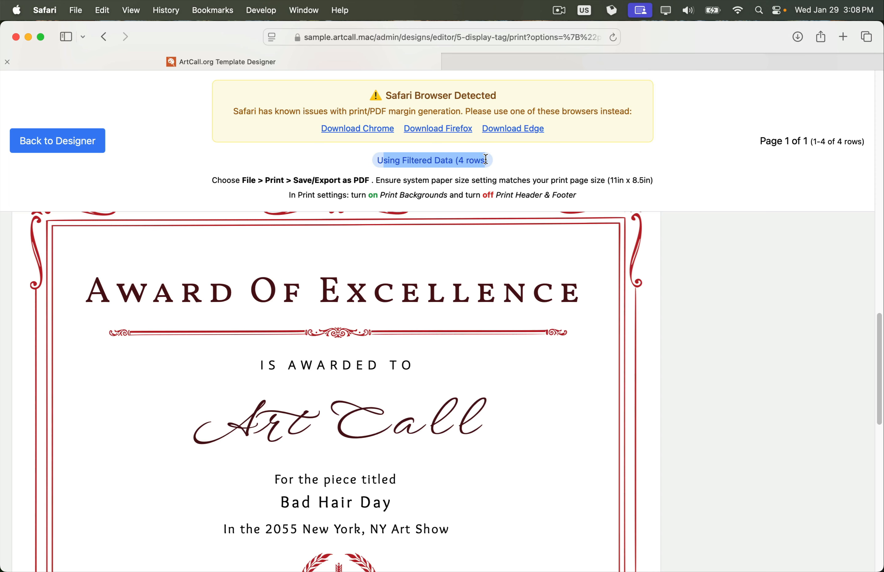
left_click(687, 327)
scroll(599, 327, "up", 10)
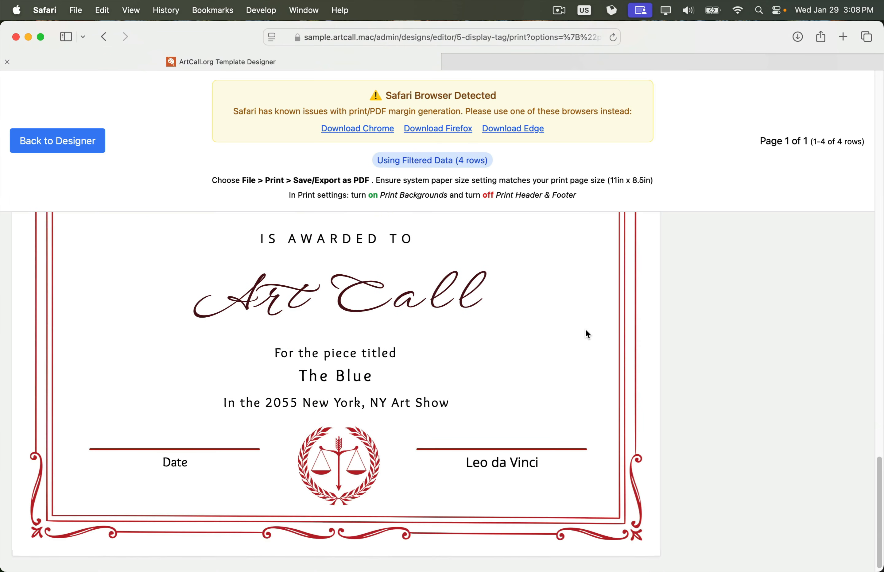
Check the certificate pages in the system print preview, switch the orientation to Landscape, and close the preview without printing
key("super+p")
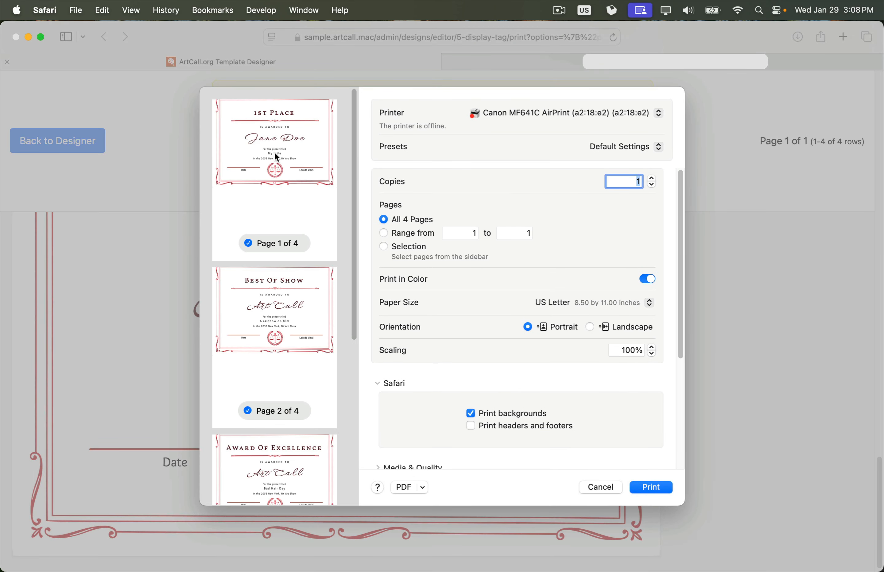
scroll(278, 339, "down", 4)
scroll(285, 432, "down", 10)
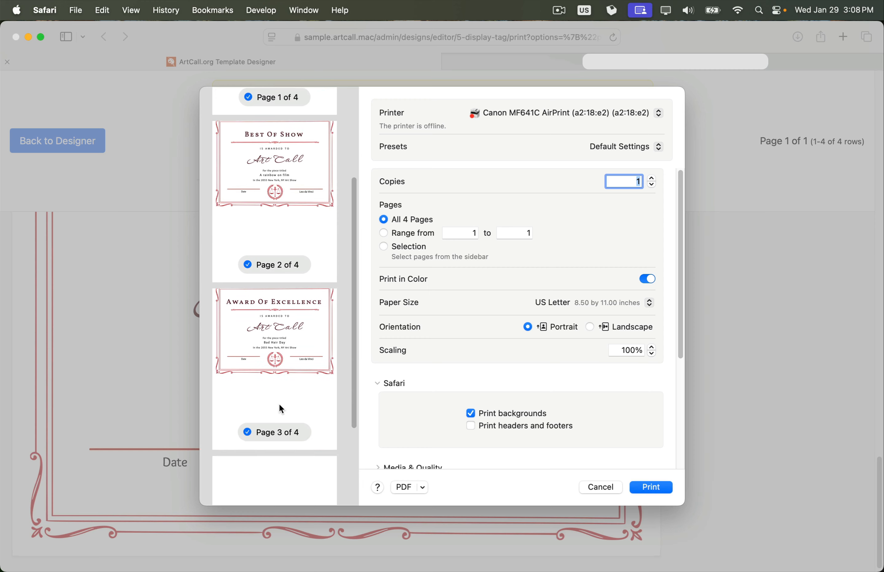
scroll(279, 410, "up", 10)
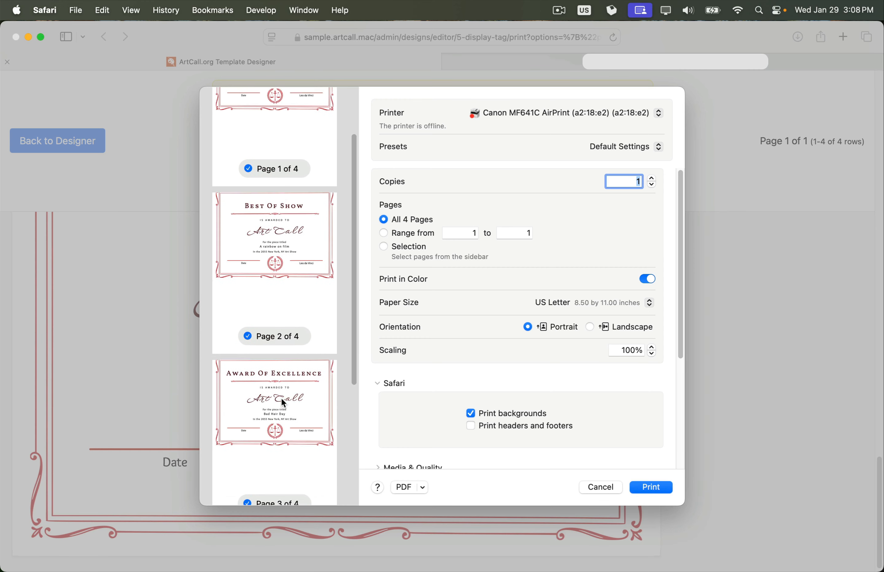
left_click(590, 327)
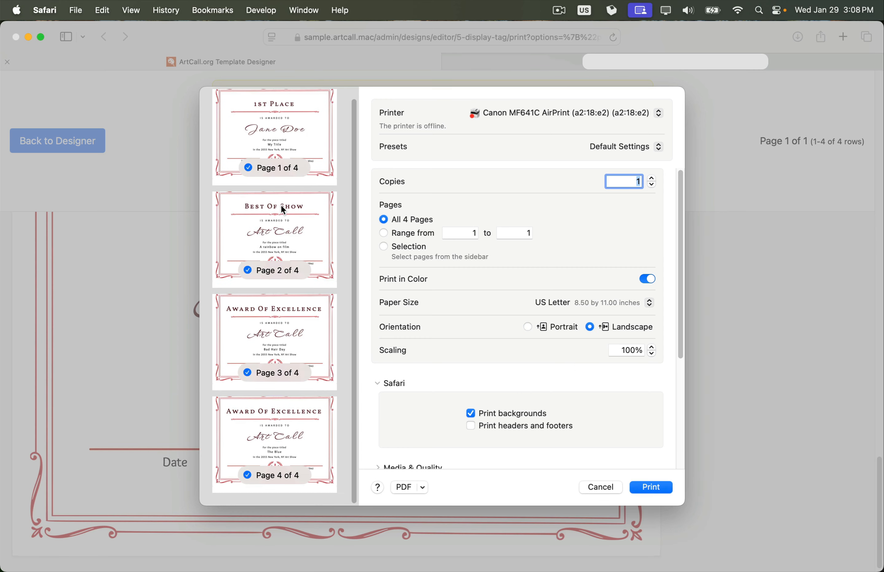
left_click(601, 488)
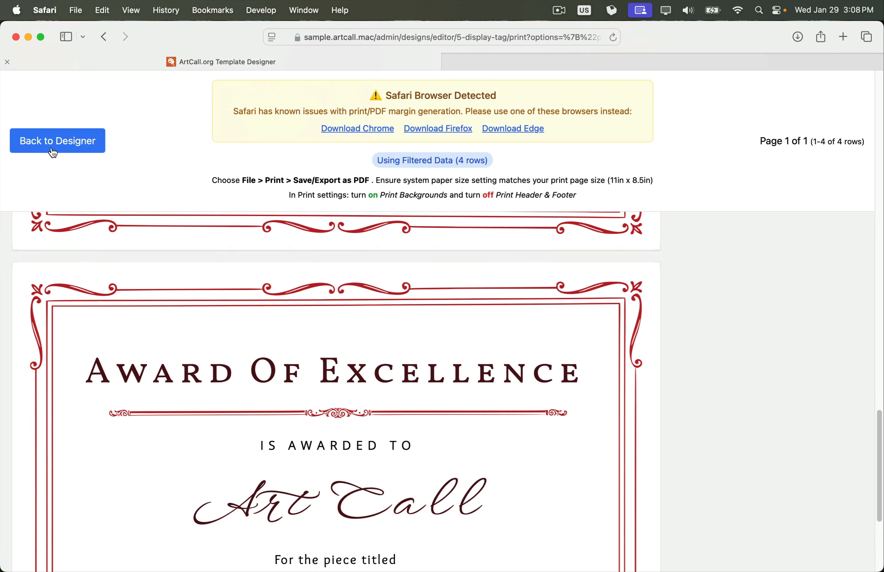
Return to the designer and load the Display Tag 1 template preset onto the canvas
left_click(54, 148)
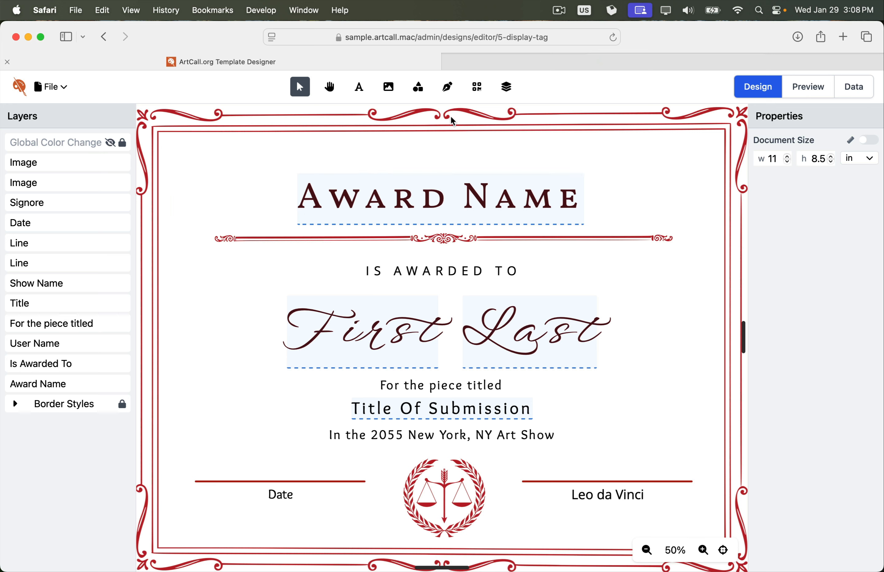
left_click(506, 87)
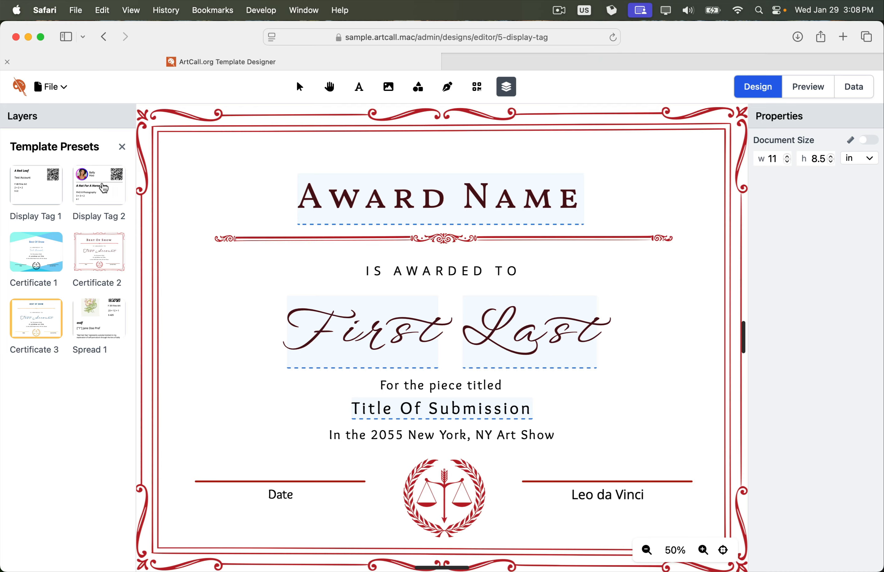
left_click(99, 184)
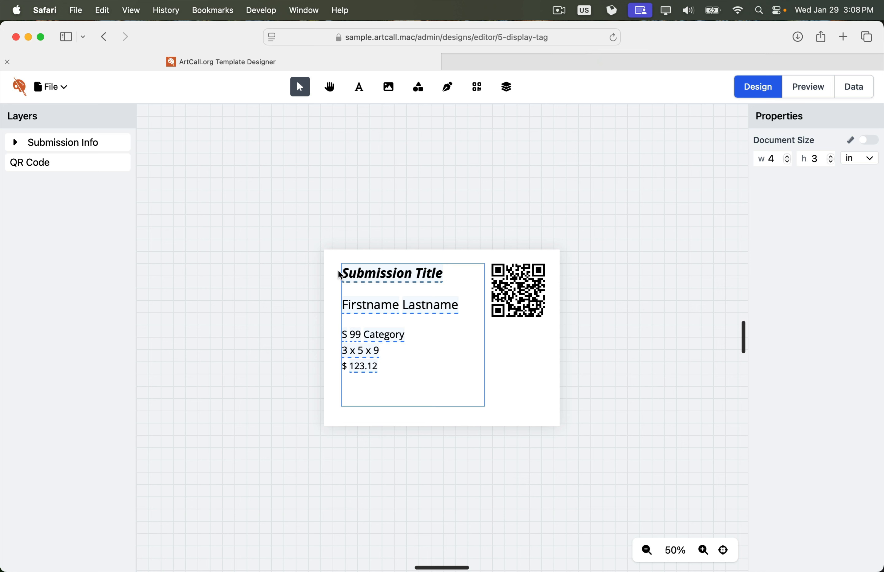
Delete the Submission Info group and the QR Code together to clear the display tag
left_click_drag(302, 238, 633, 442)
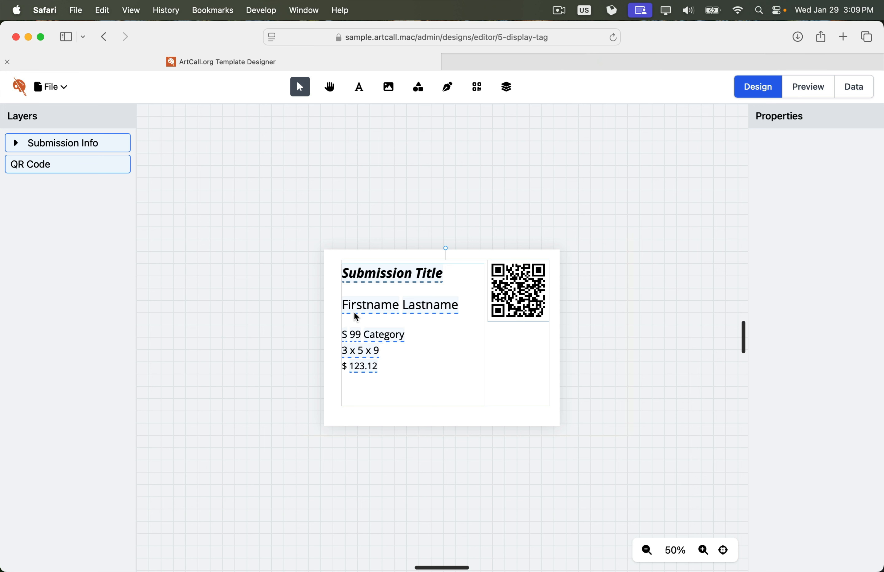
key("Delete")
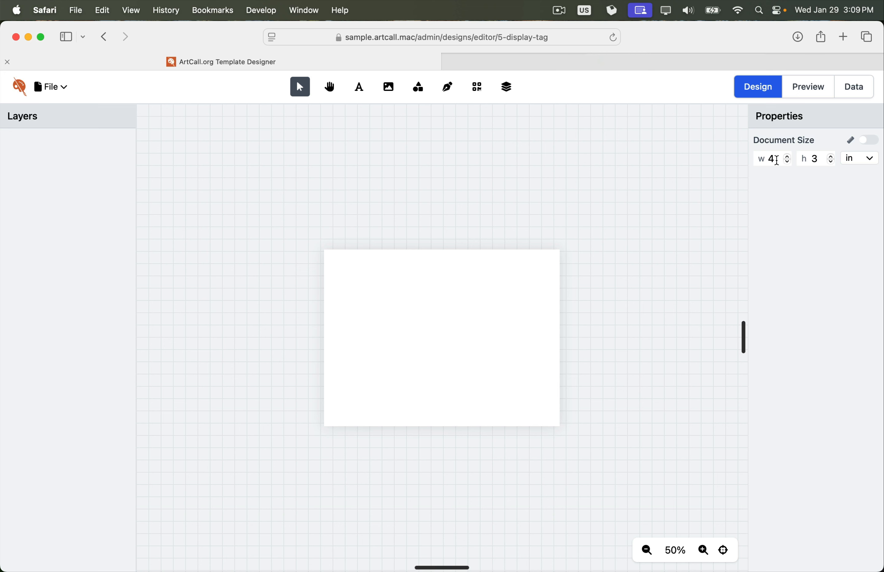
scroll(533, 245, "down", 1)
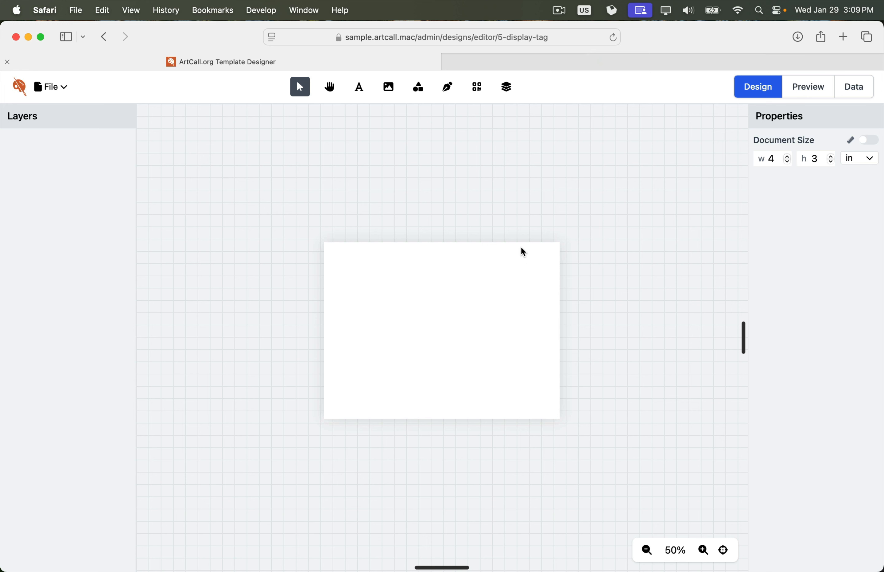
Add a text layer reading "Submission Title Here" and move it towards the blank tag's upper-left corner
left_click(359, 88)
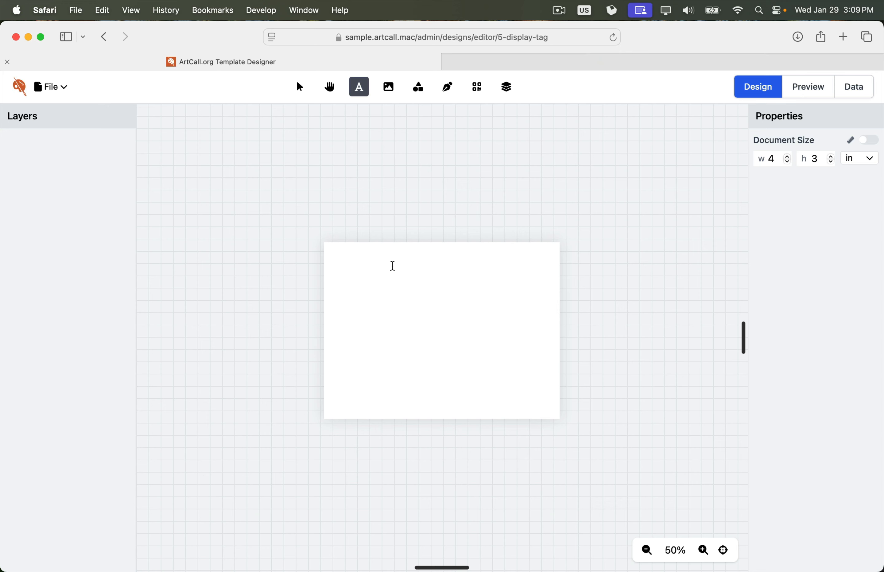
left_click(373, 275)
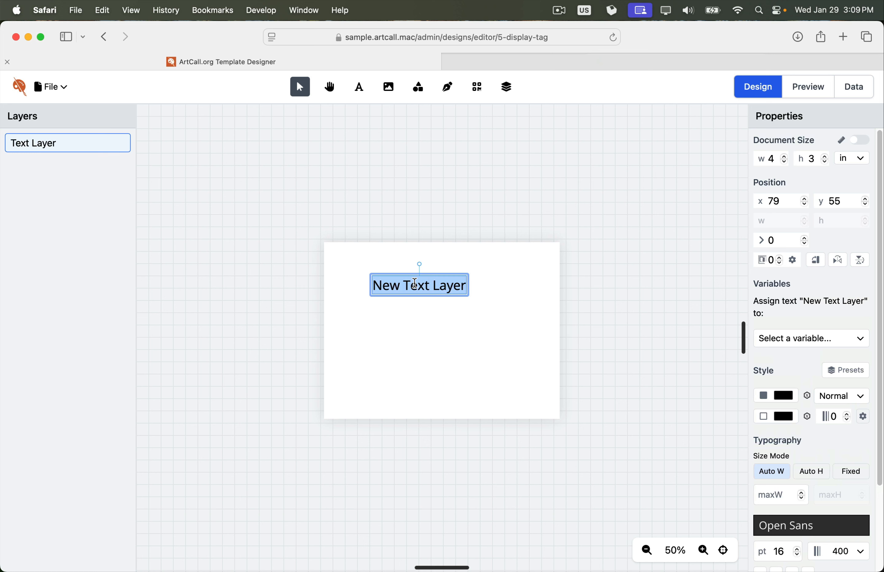
type("Submis")
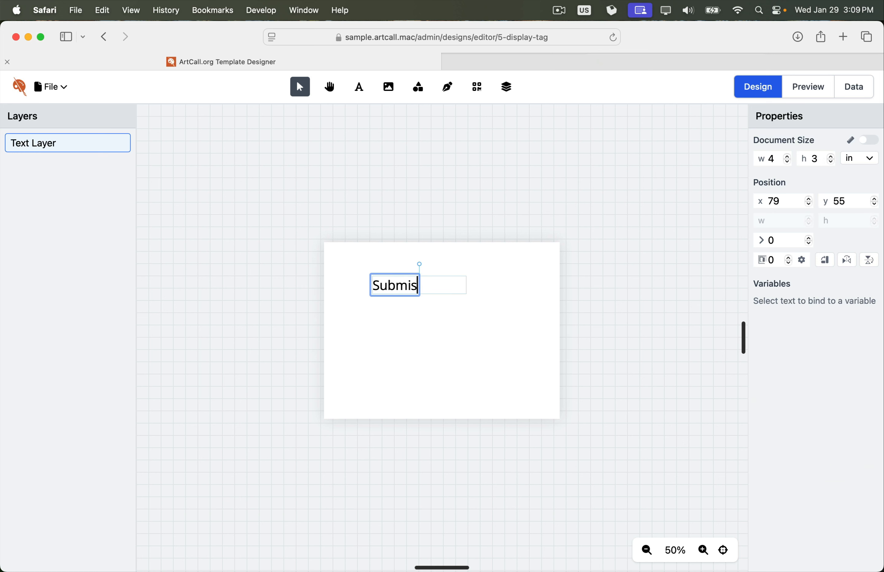
type("sion Title Here")
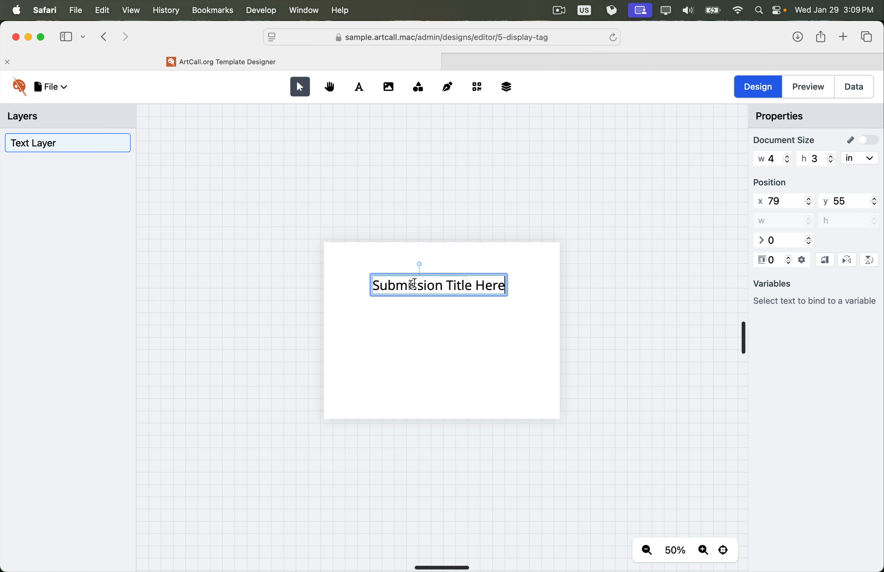
left_click(441, 319)
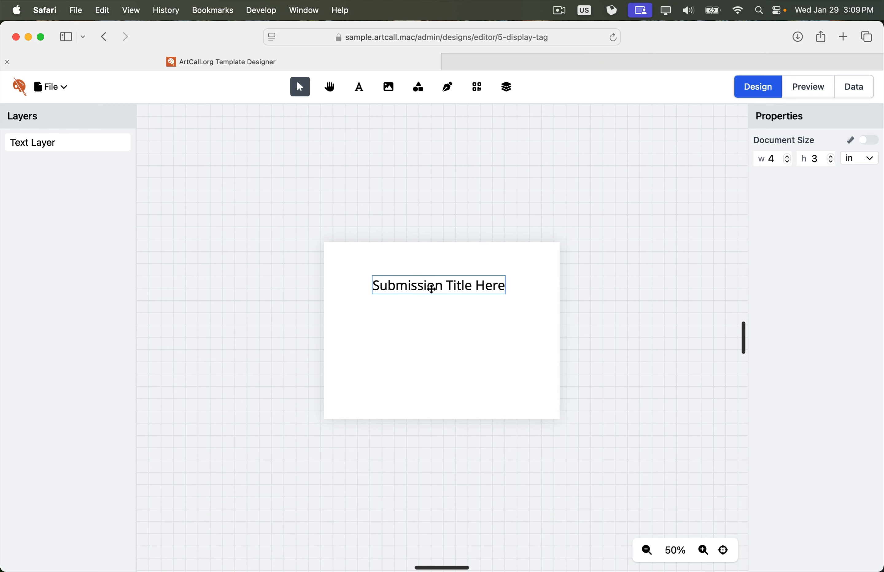
left_click_drag(432, 288, 408, 279)
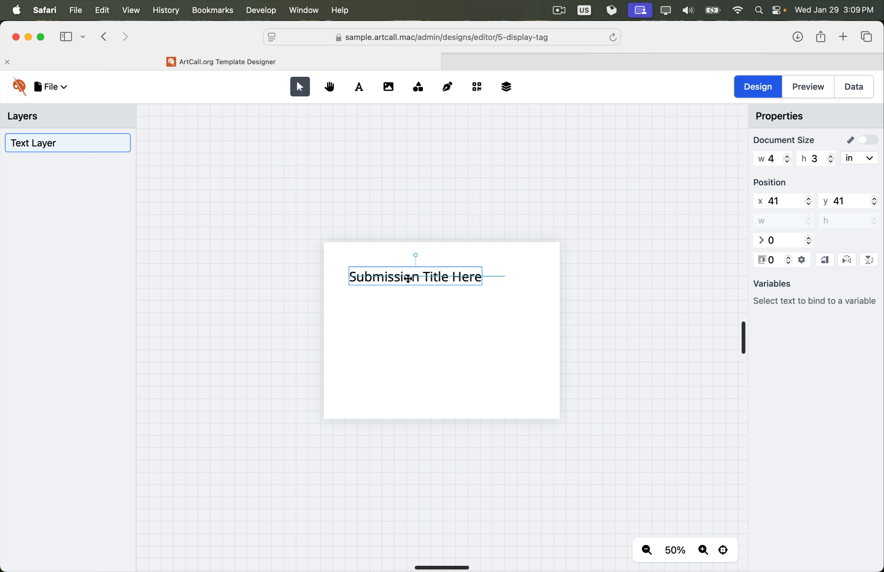
Duplicate the title text layer, place the copy below it at x 36, y 99, and change its text to "Firstname Lastname"
left_click(393, 280)
key("super+v")
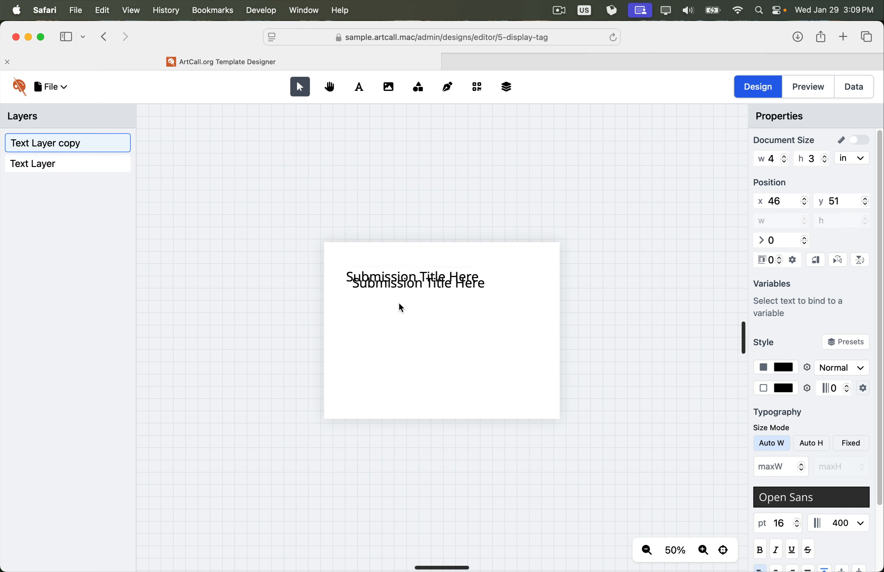
left_click_drag(394, 285, 386, 316)
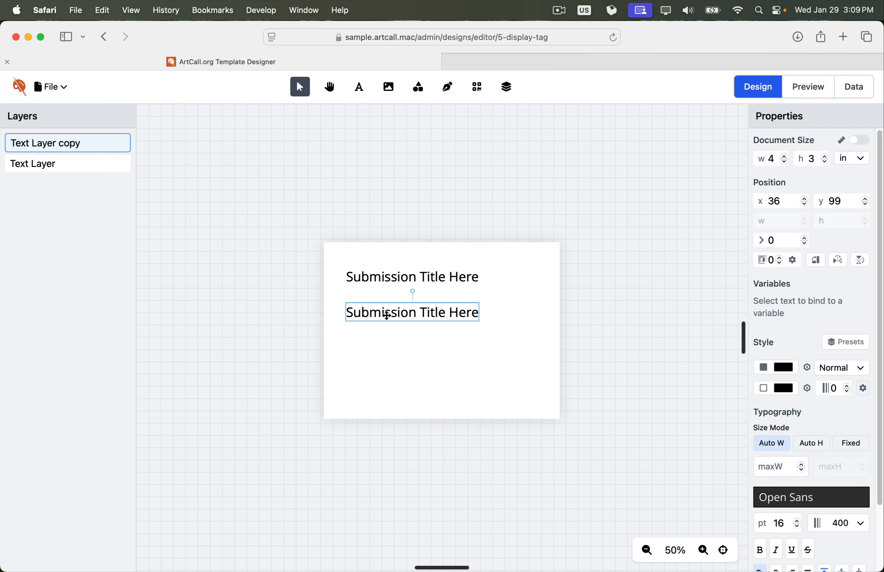
double_click(378, 313)
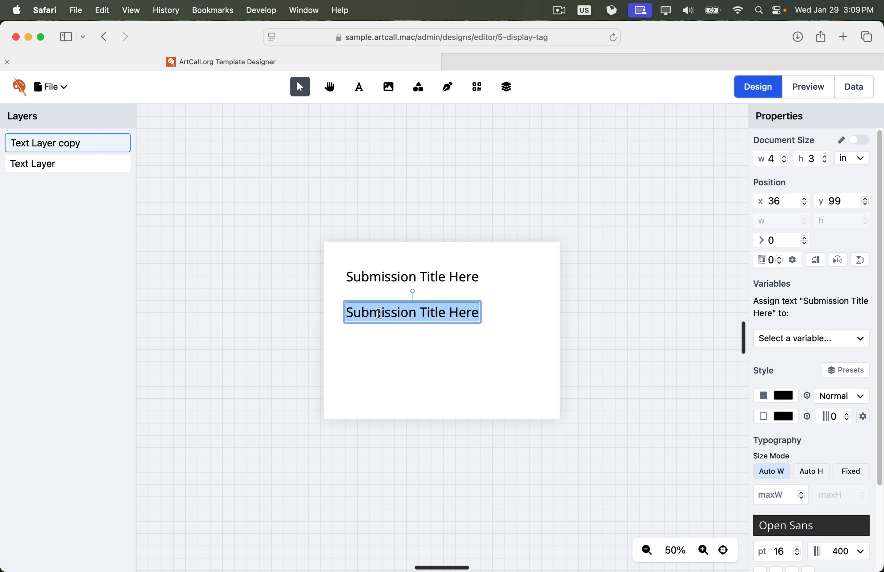
type("Firstname")
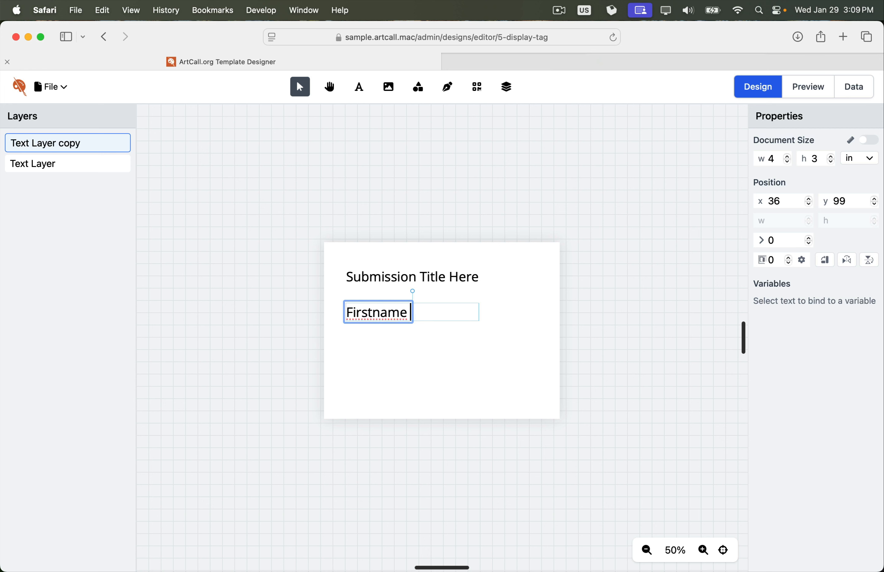
type(" Lastname")
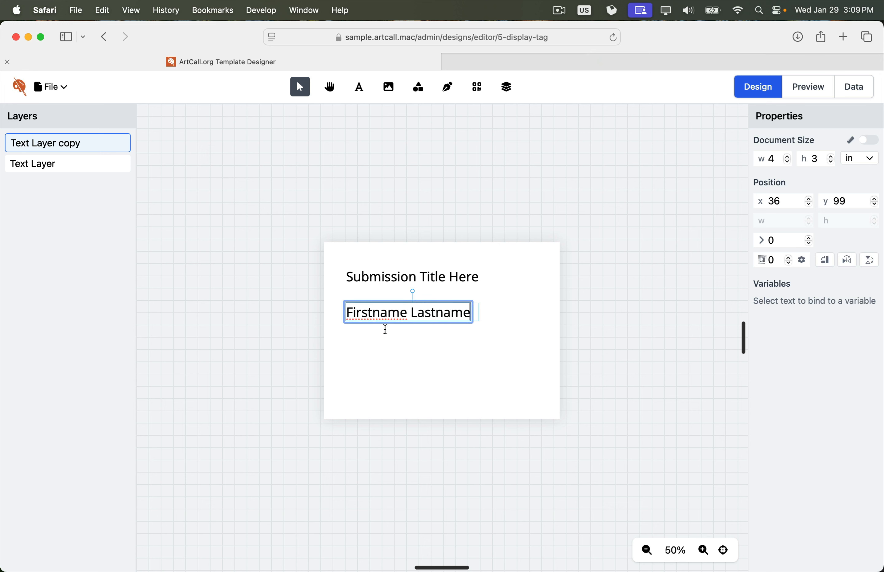
Duplicate the "Firstname Lastname" text layer and place the copy directly below it at x 36, y 147
left_click(386, 357)
left_click(377, 315)
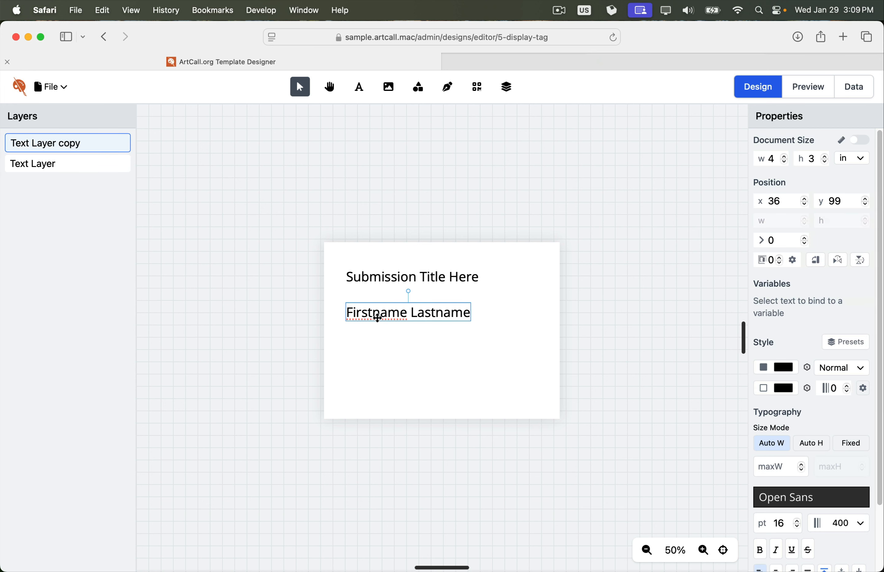
key("super+v")
left_click(386, 339)
left_click_drag(381, 323, 374, 345)
Change the text of the lowest duplicated layer to "Category | ID"
double_click(374, 344)
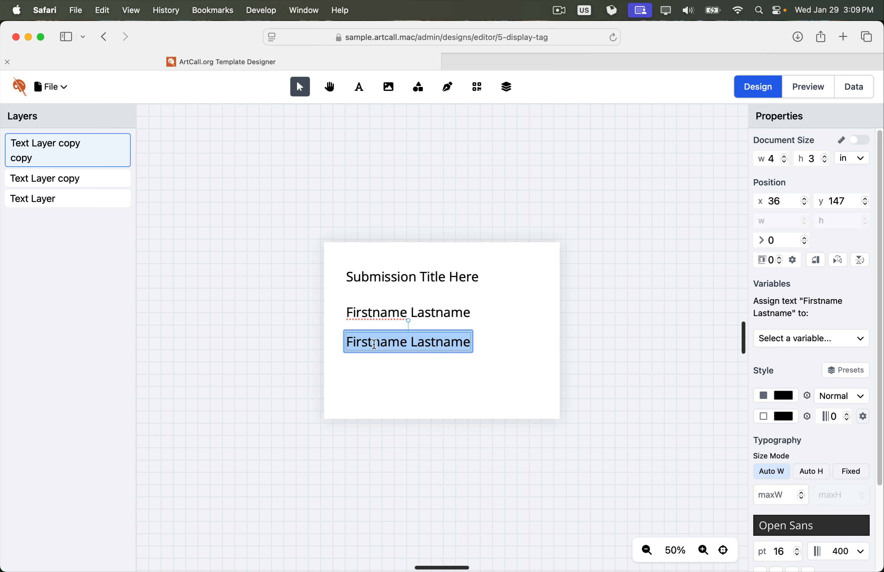
type("Cate")
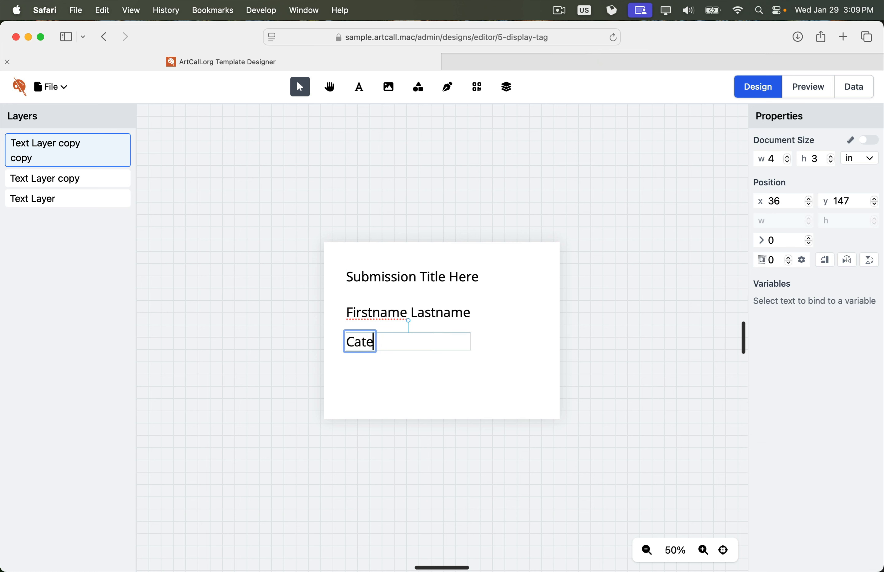
type("gory |")
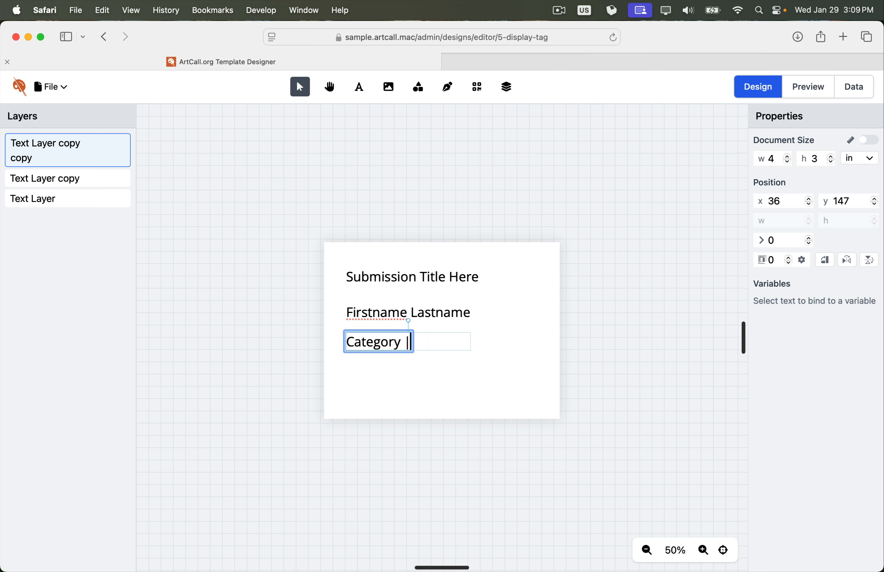
type(" S")
key("BackSpace")
type("ID")
left_click(373, 359)
Duplicate the "Category | ID" text layer and place the copy below it at x 36, y 190
left_click(375, 341)
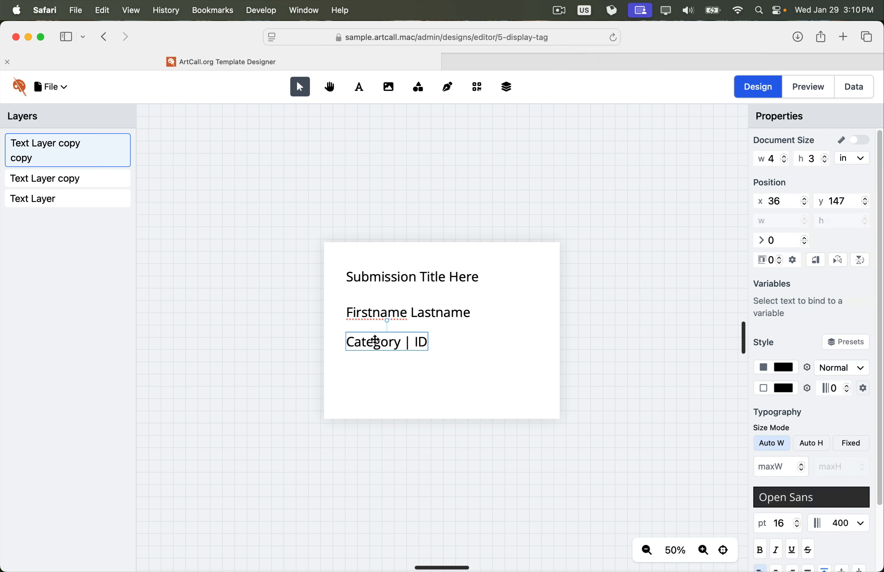
key("super+d")
left_click_drag(376, 350, 370, 370)
Replace the text of the second "Category | ID" layer with the sample sale price "$ 455"
double_click(370, 370)
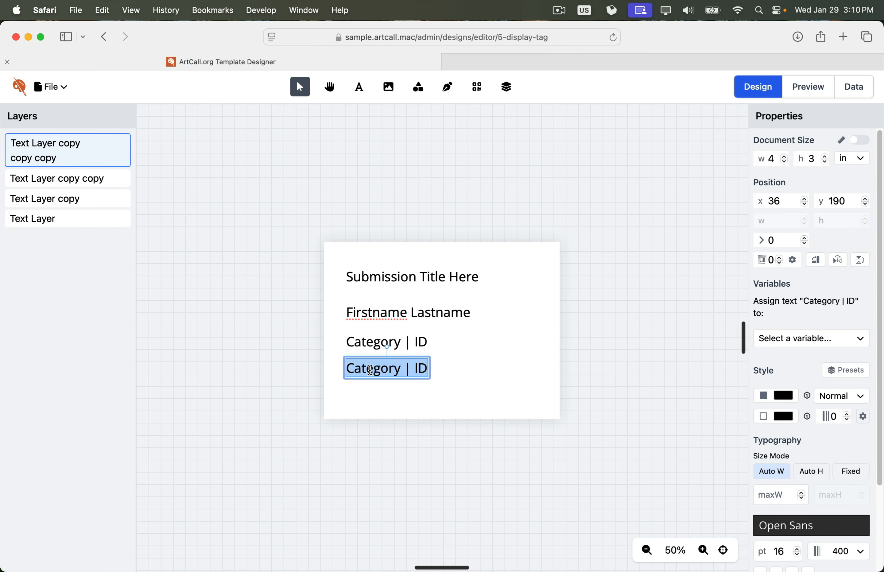
type("Sale")
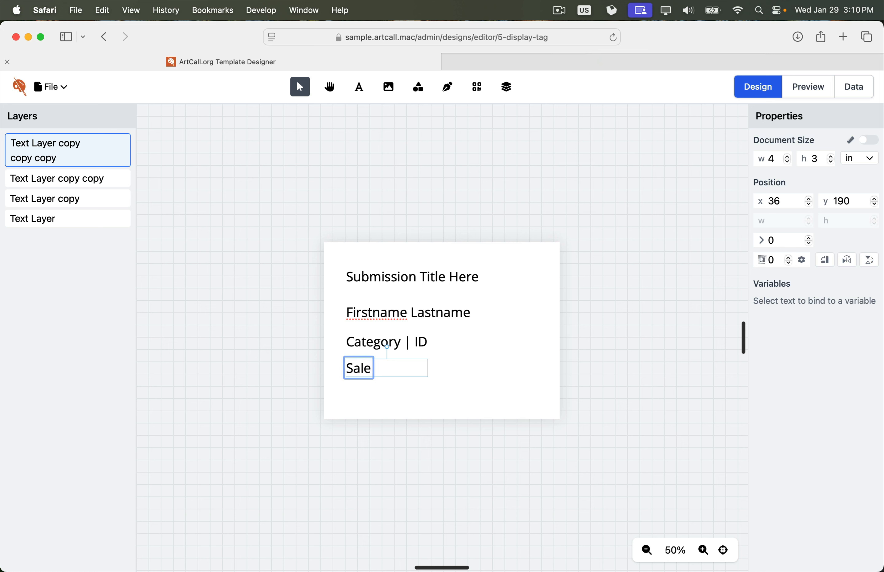
type(" Price")
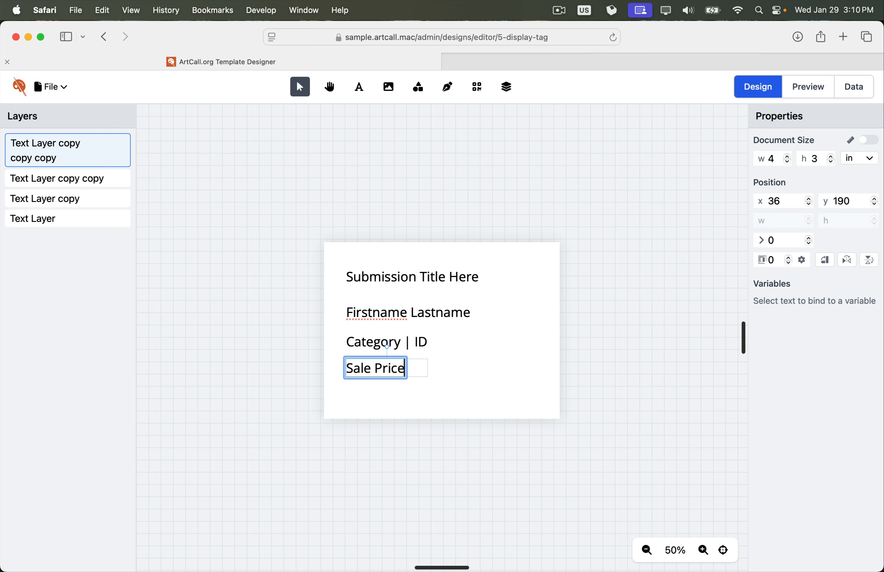
key("super+a")
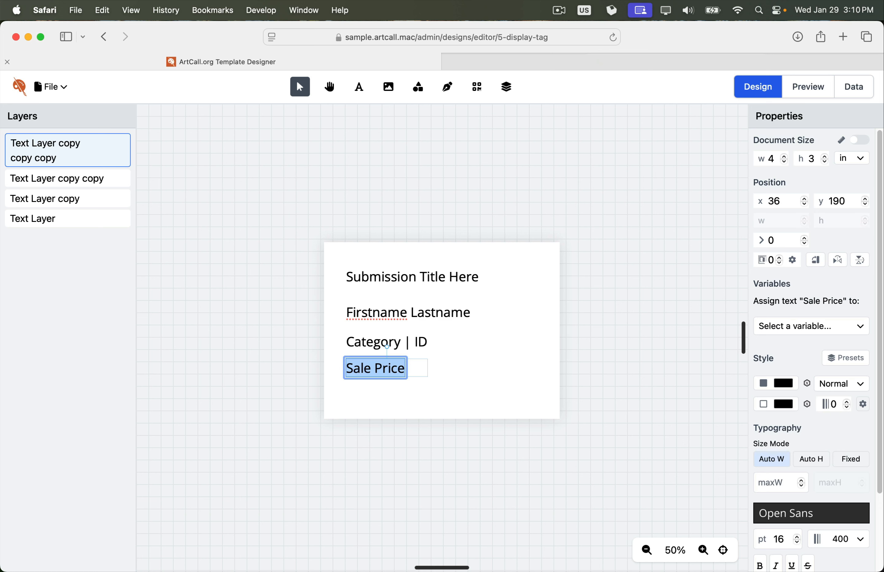
type("455")
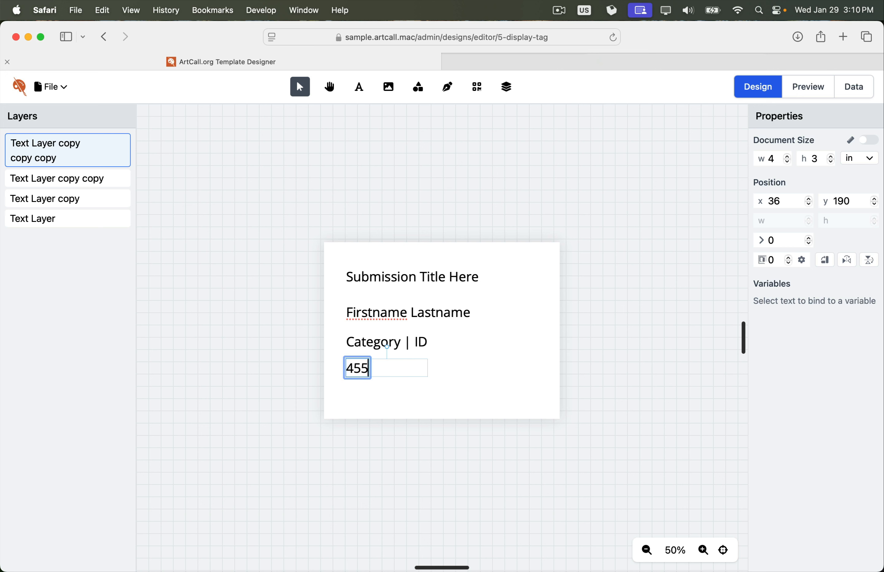
key("Left")
key("Left")
key("Left")
type("$")
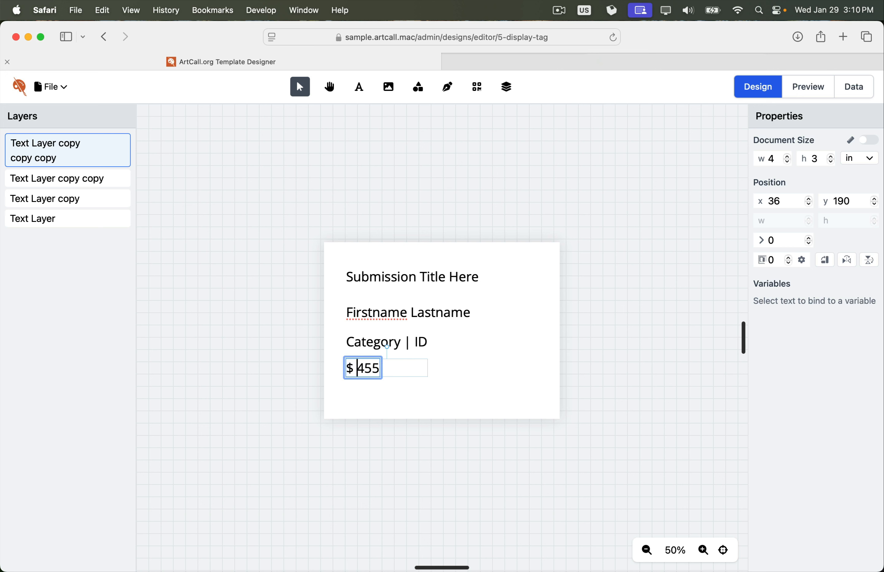
left_click(376, 392)
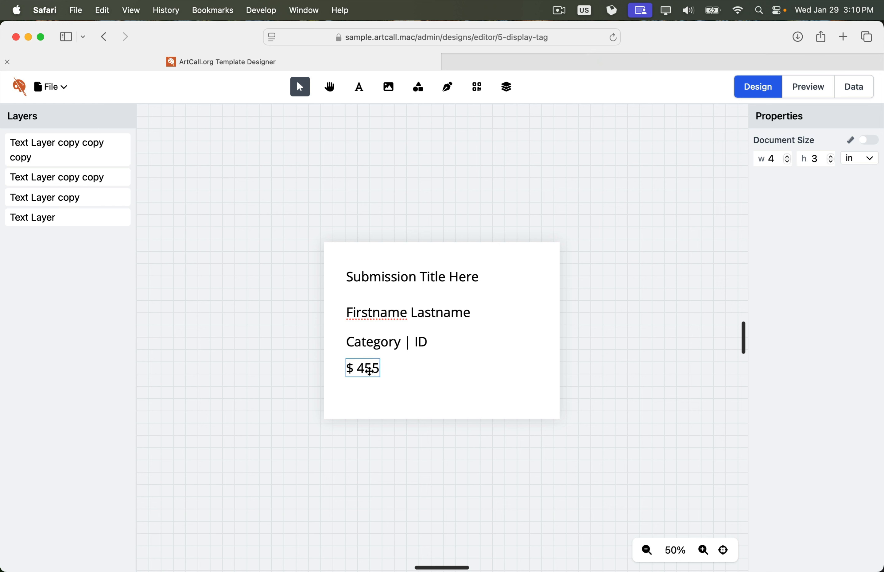
Move the "Submission Title Here" text down to x 36, y 56, closer to the name line
left_click(369, 371)
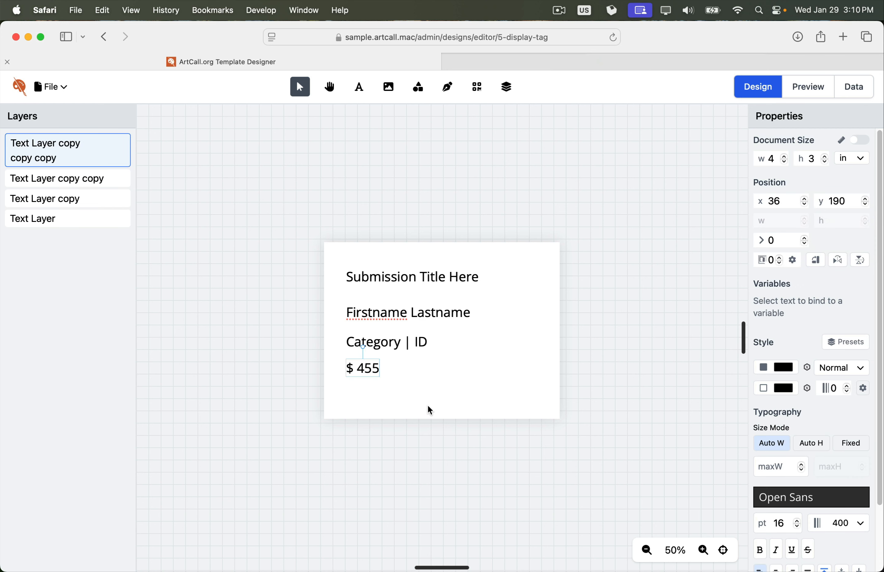
left_click(385, 282)
left_click_drag(385, 284, 386, 290)
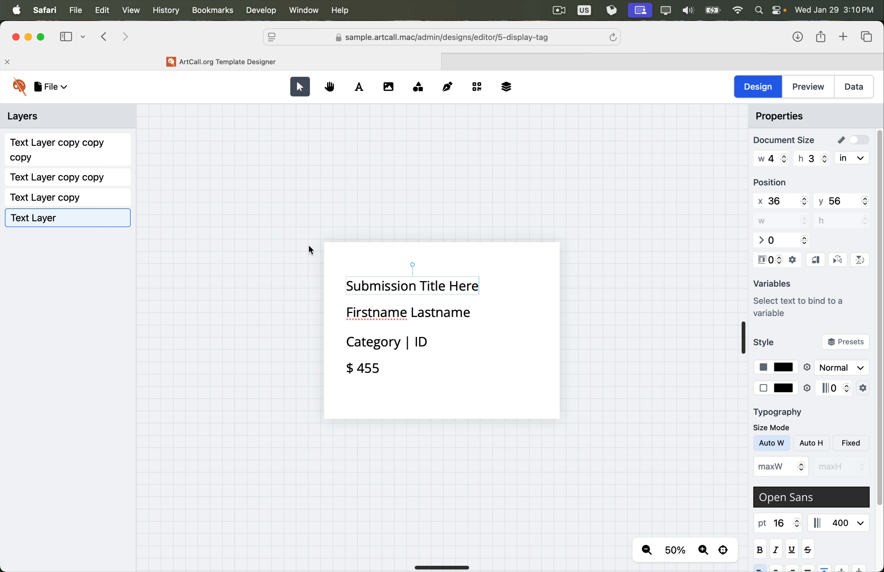
Select all four text layers and move them together towards the tag's left edge, to x 20
left_click_drag(308, 245, 364, 377)
left_click_drag(390, 289, 380, 285)
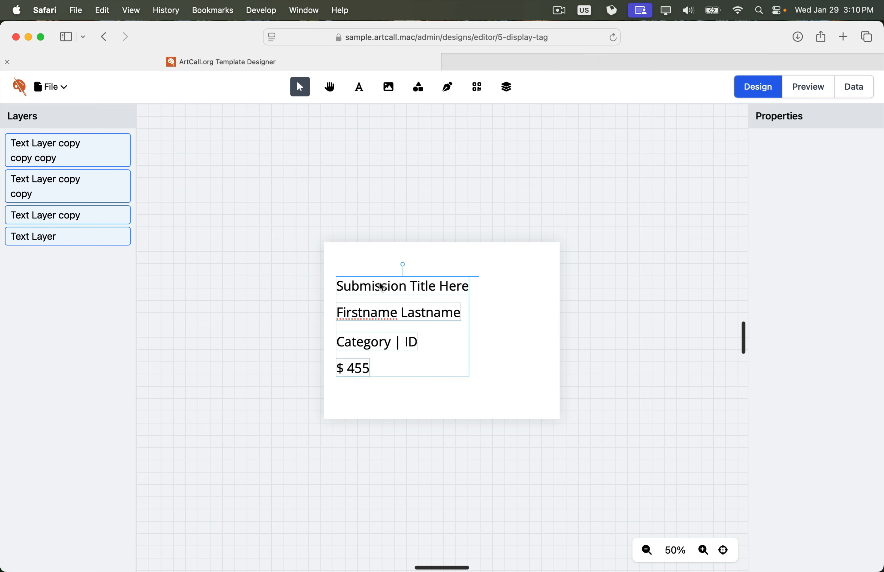
left_click(148, 268)
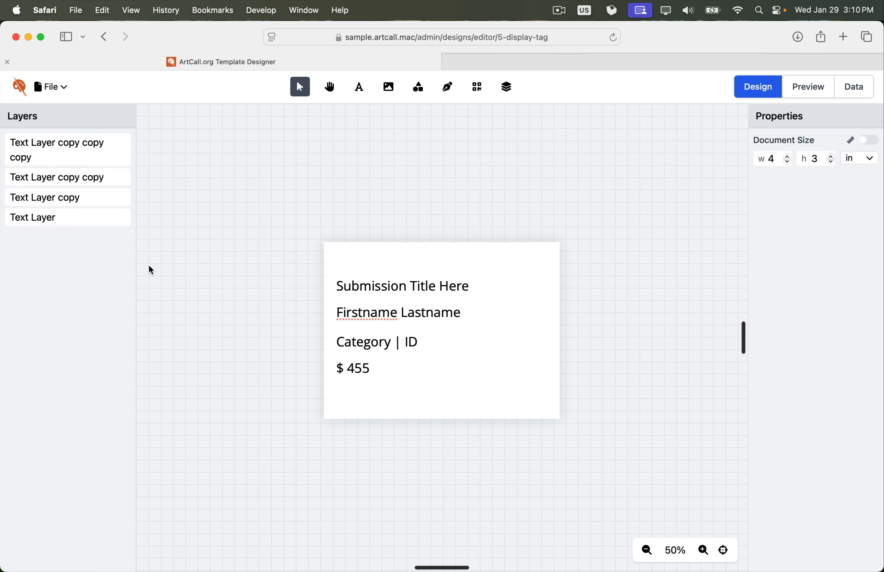
double_click(32, 150)
triple_click(39, 144)
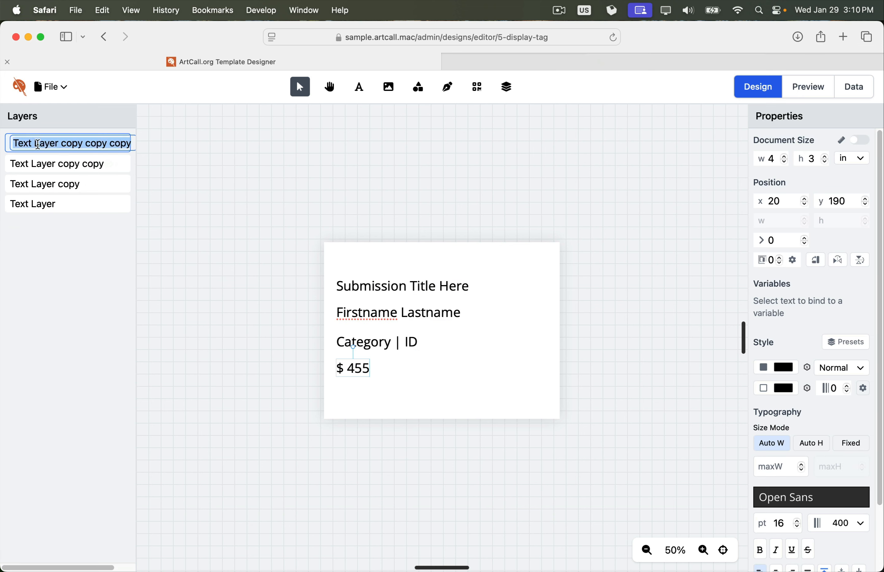
left_click(205, 259)
Rename the layer holding the "Submission Title Here" text as "Submission Title"
left_click(366, 288)
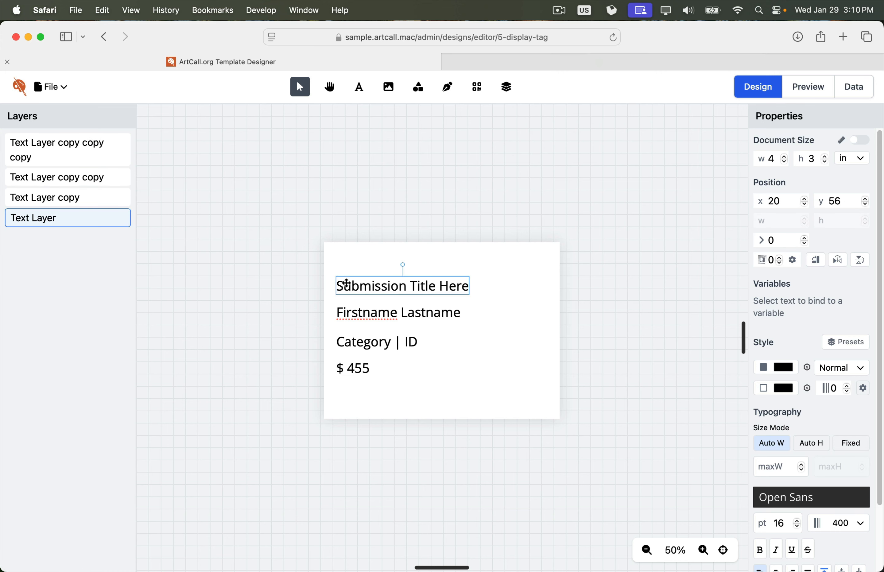
double_click(33, 219)
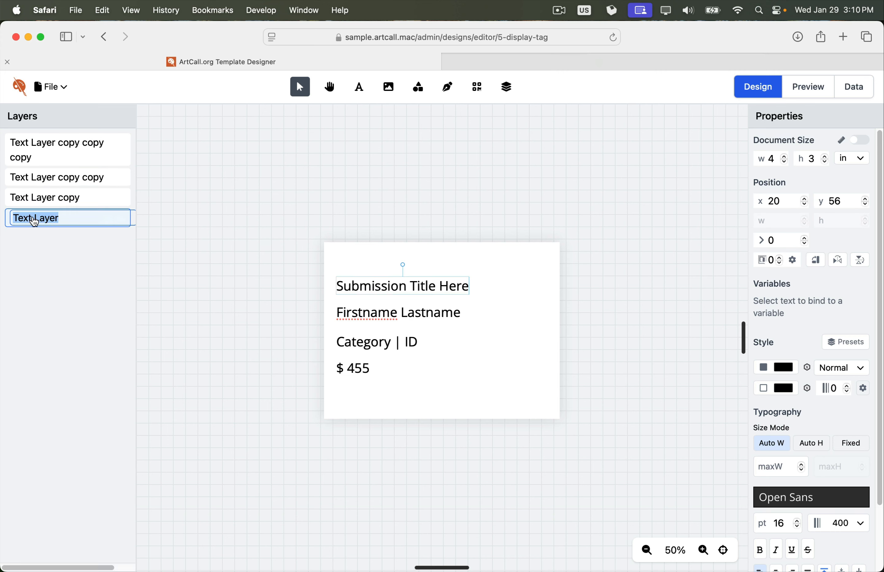
type("Submi")
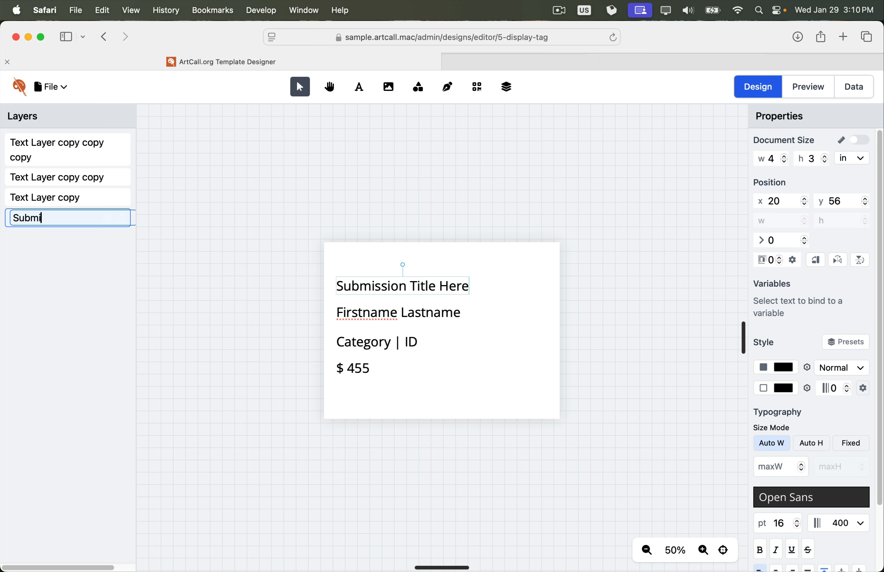
type("ssion Title")
key("Return")
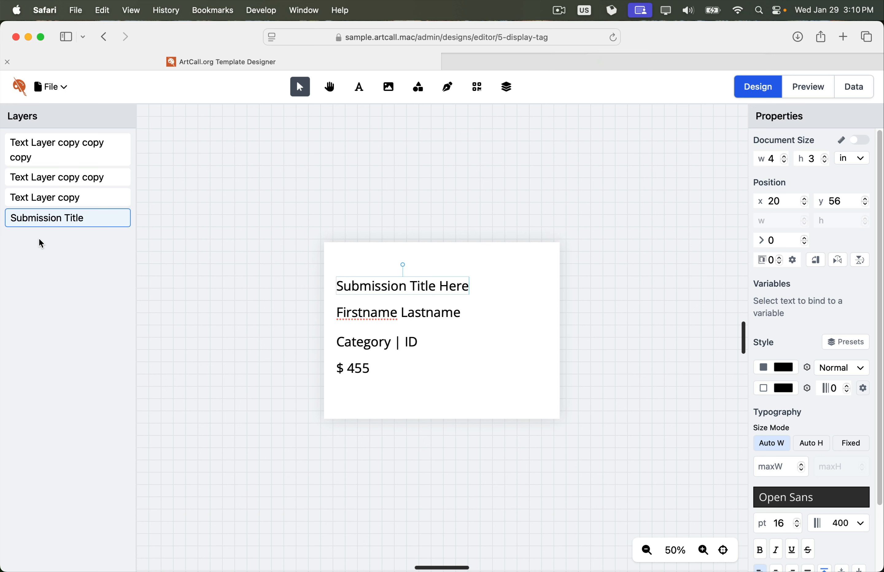
Try to rename the layer holding the "Firstname Lastname" text, and undo that layer's accidental deletion
double_click(42, 200)
triple_click(42, 199)
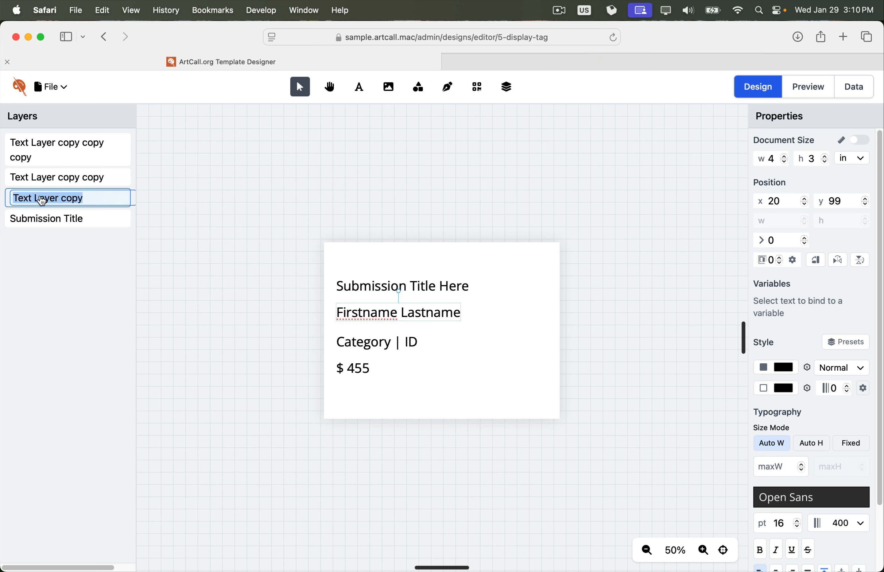
type("Firstnae")
key("BackSpace")
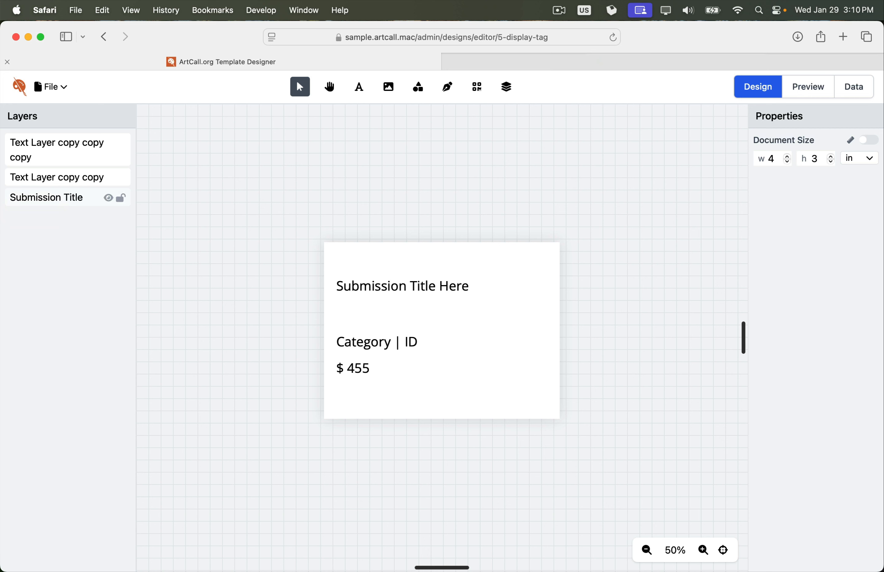
key("super+z")
left_click(49, 246)
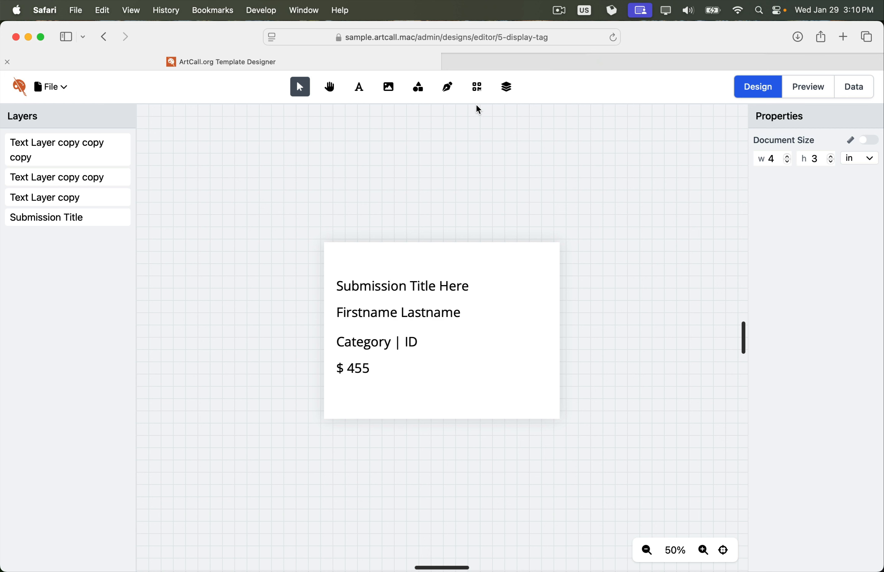
Add a QR code to the tag and place it in the upper-right corner at x 269, y 30
left_click(479, 91)
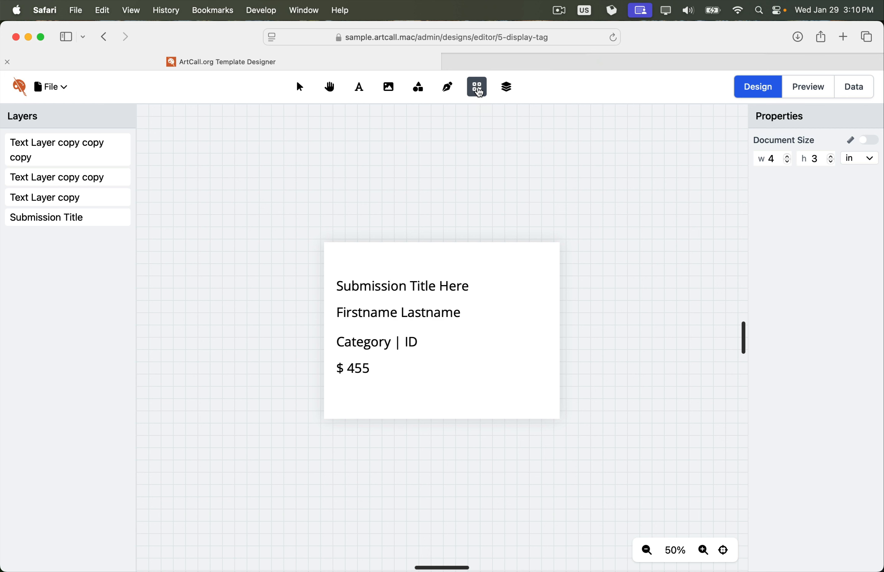
left_click(498, 266)
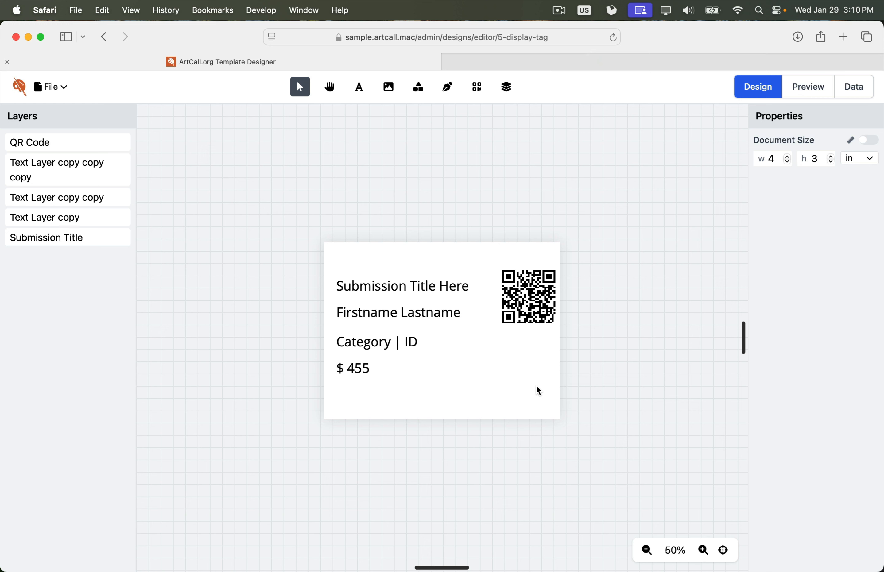
left_click(531, 304)
left_click_drag(531, 304, 522, 298)
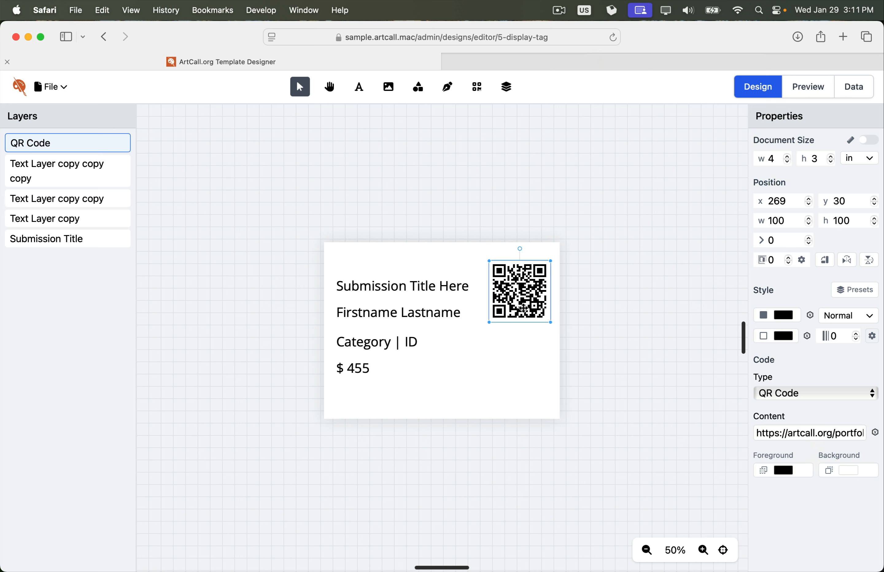
left_click_drag(756, 433, 881, 437)
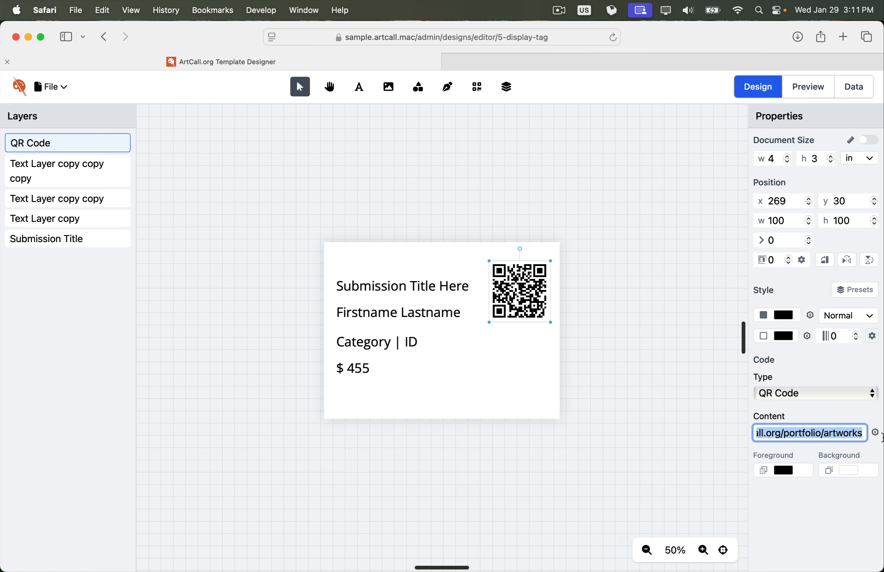
type("Ht")
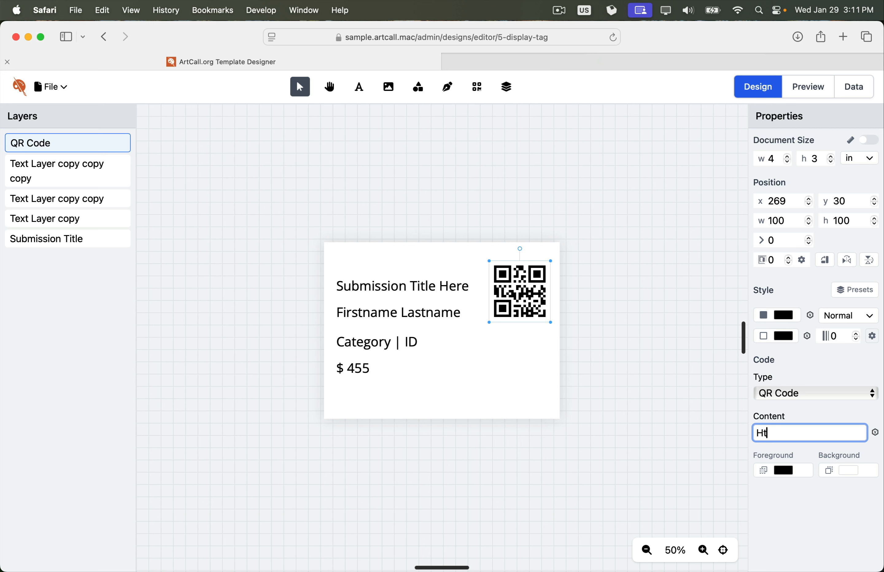
key("BackSpace")
key("BackSpace")
type("http:")
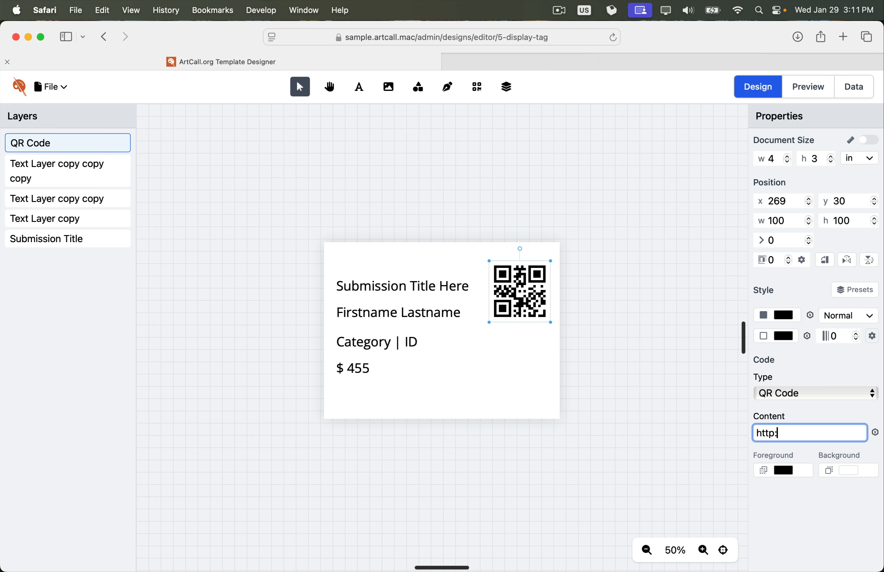
type("//example.com")
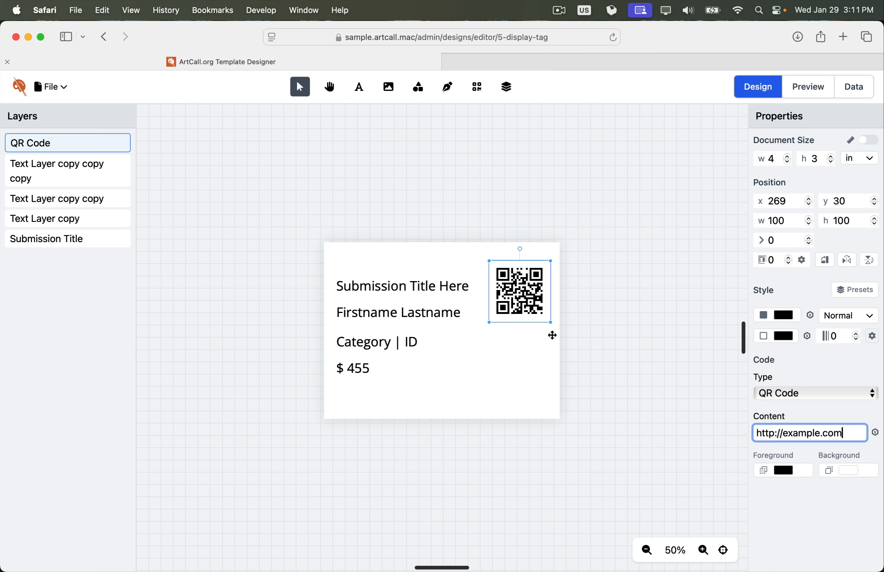
left_click(555, 371)
Set the QR code's foreground to a solid dark red, hex aa1515
left_click(532, 322)
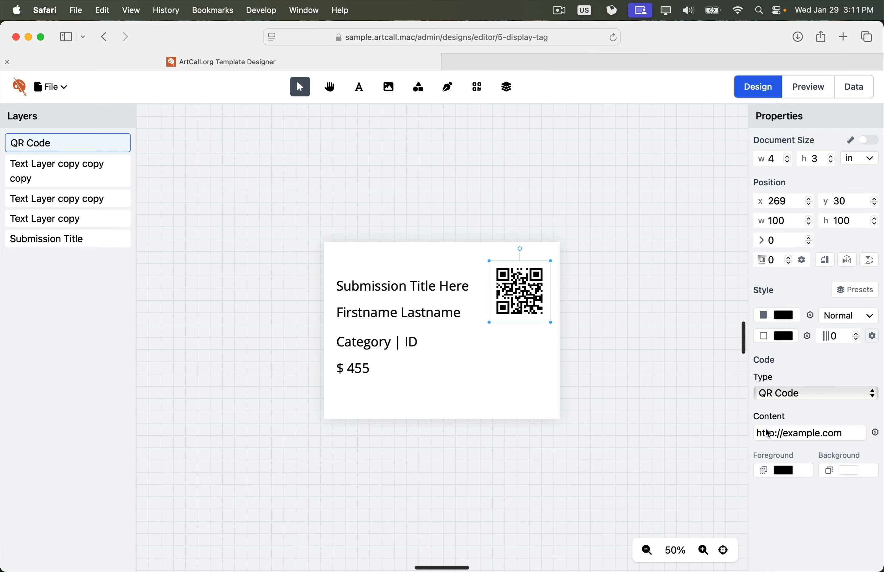
left_click(785, 470)
left_click_drag(738, 168, 732, 173)
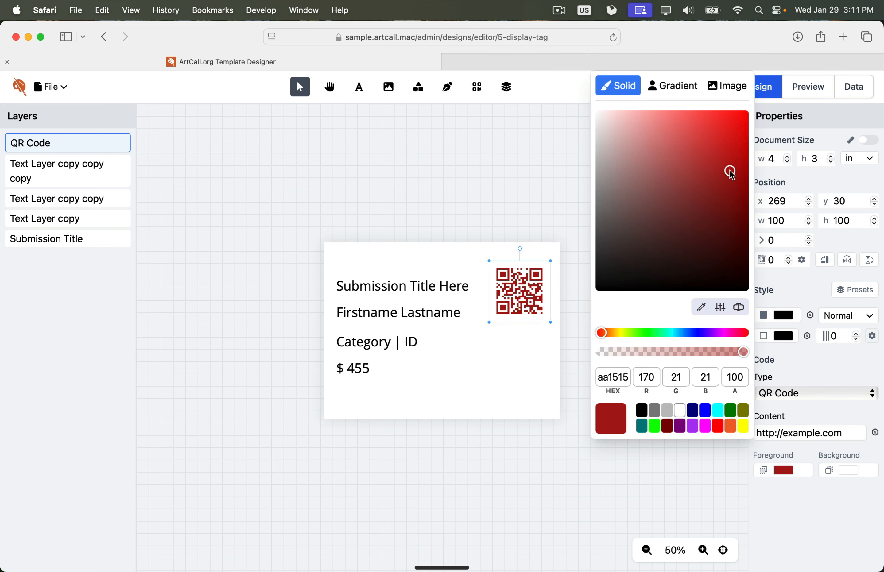
left_click(556, 354)
left_click(530, 306)
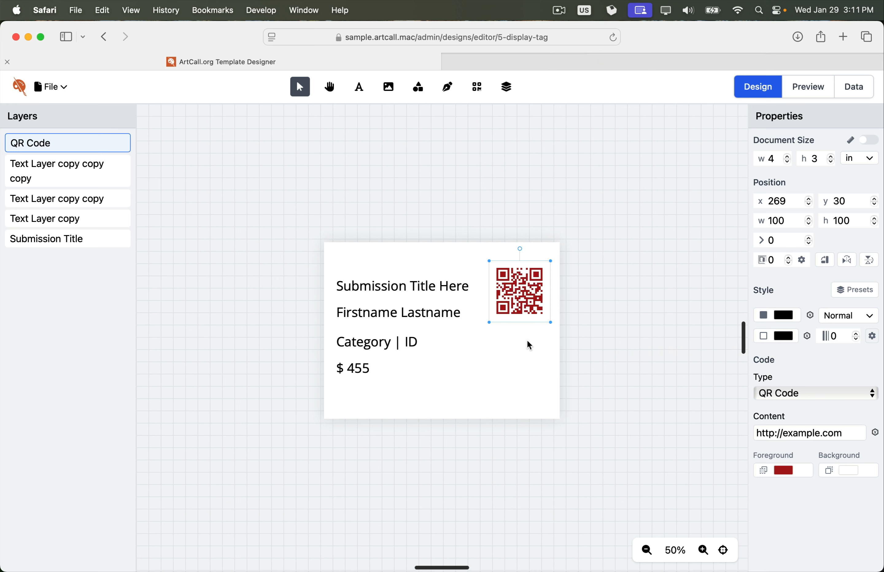
left_click(639, 262)
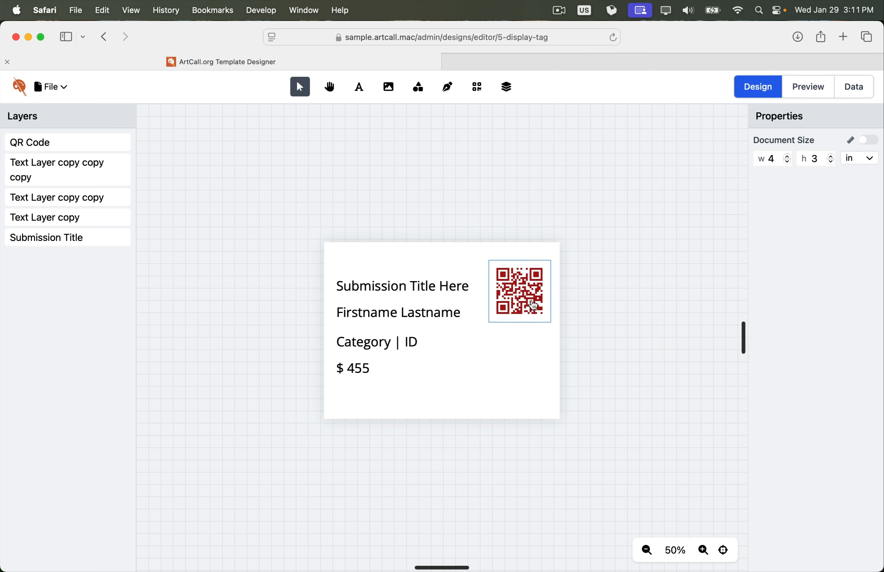
Bind the QR code's content to the QR Code URL variable
left_click(534, 301)
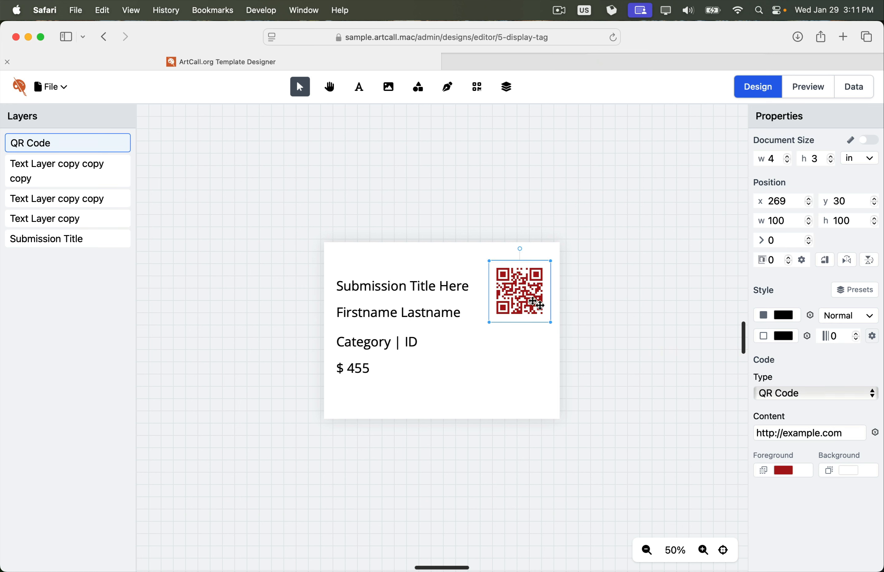
left_click(875, 434)
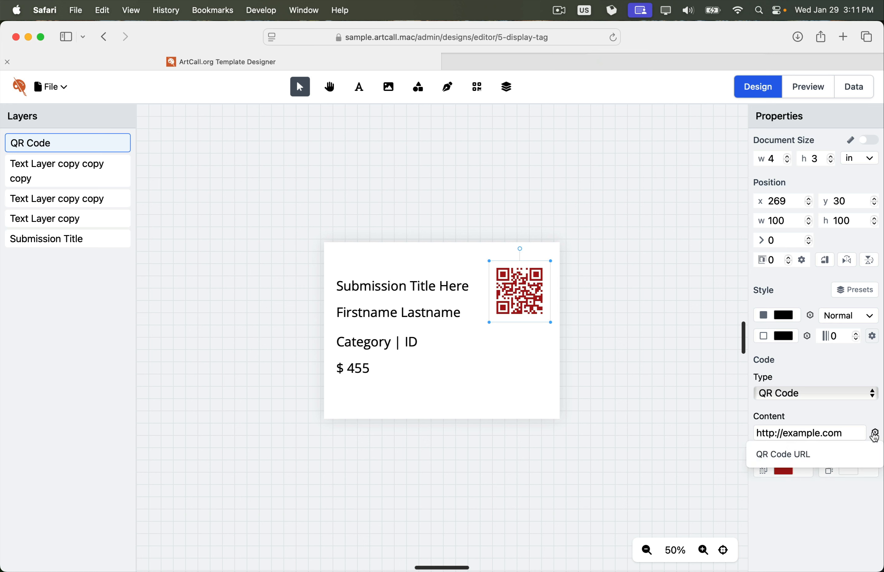
left_click(794, 461)
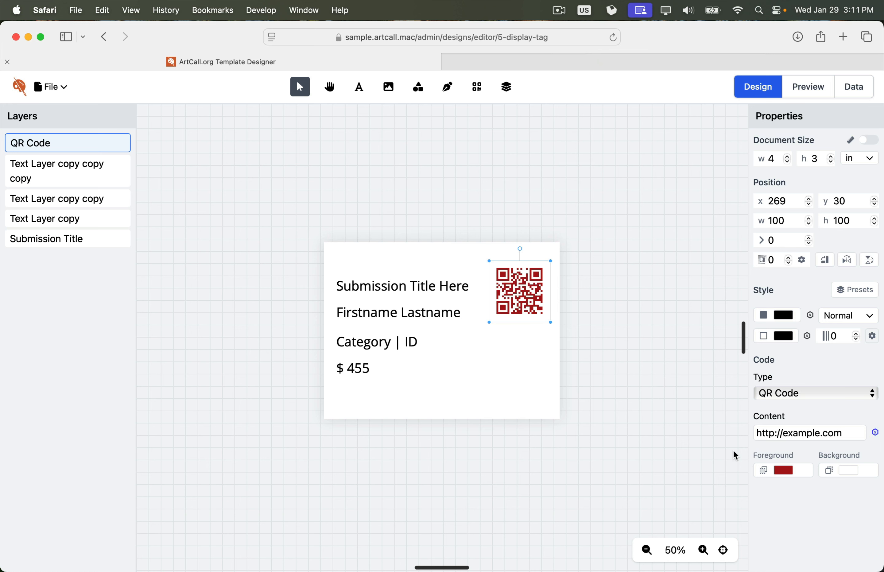
Preview the tag with several data rows to check the QR code, return to the design and select the code
left_click(805, 89)
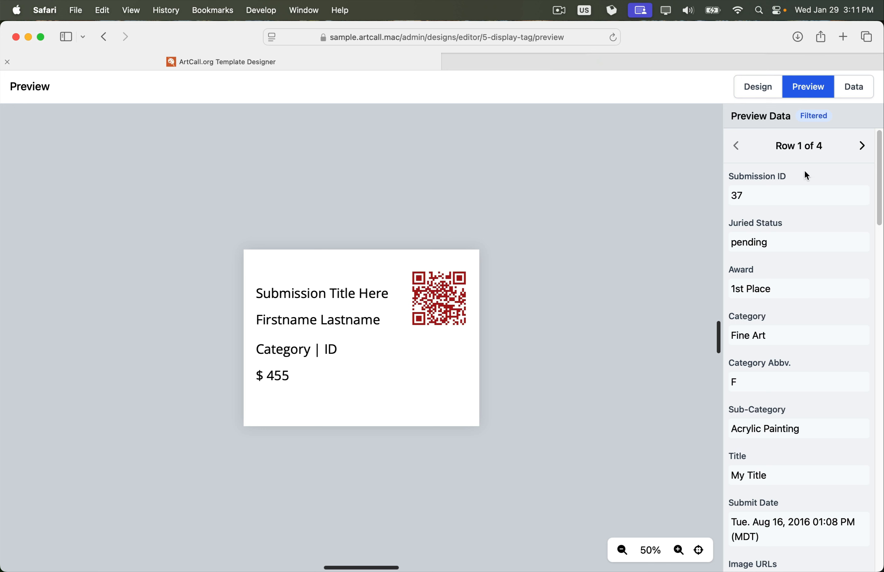
left_click(861, 150)
left_click(861, 150)
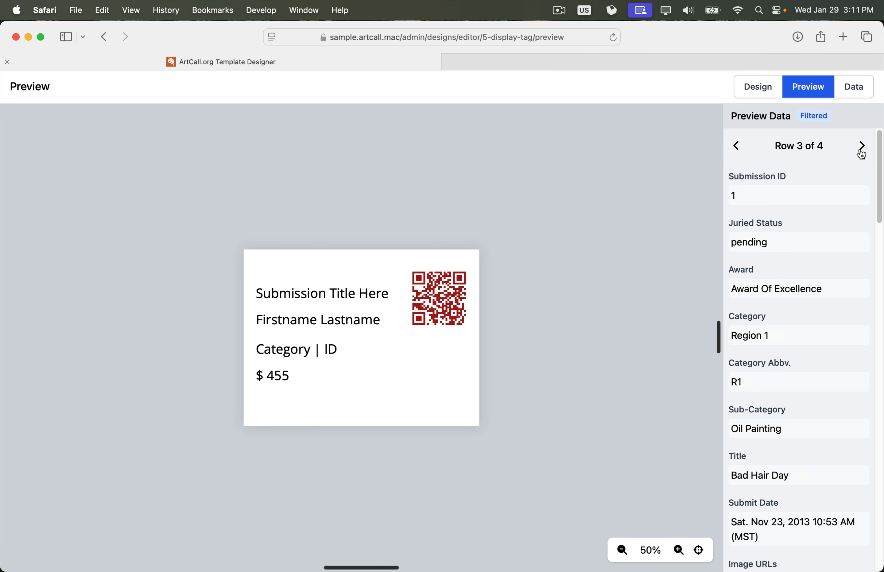
left_click(738, 148)
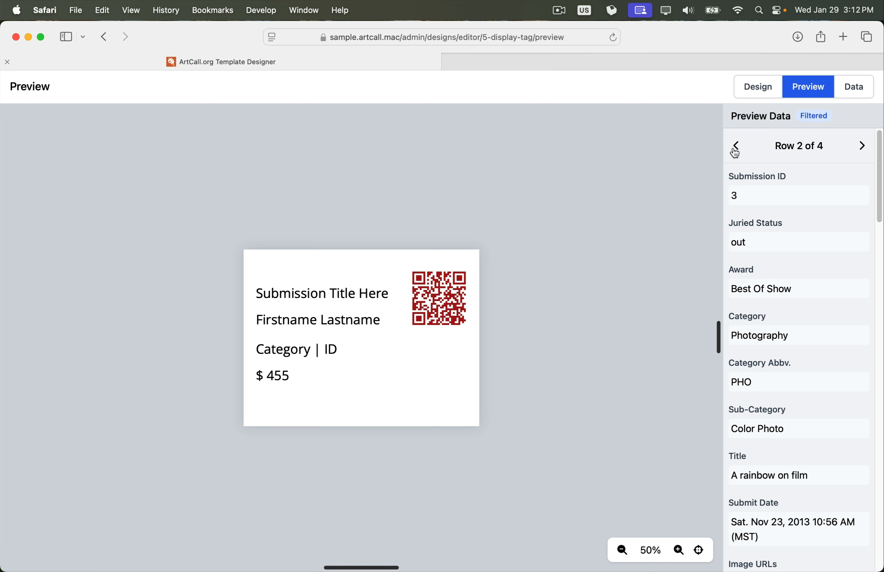
left_click(734, 147)
left_click(860, 152)
left_click(861, 151)
left_click(738, 148)
left_click(738, 147)
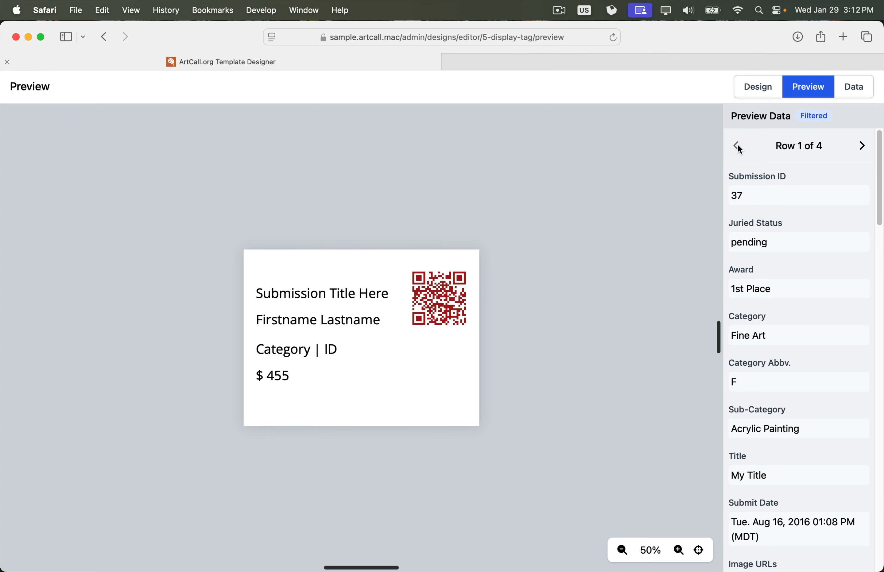
left_click(758, 93)
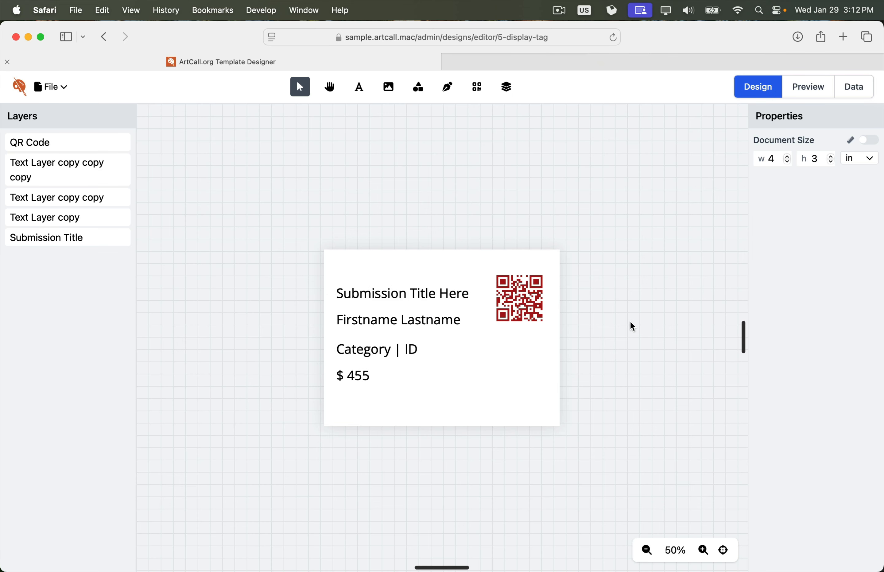
left_click(545, 316)
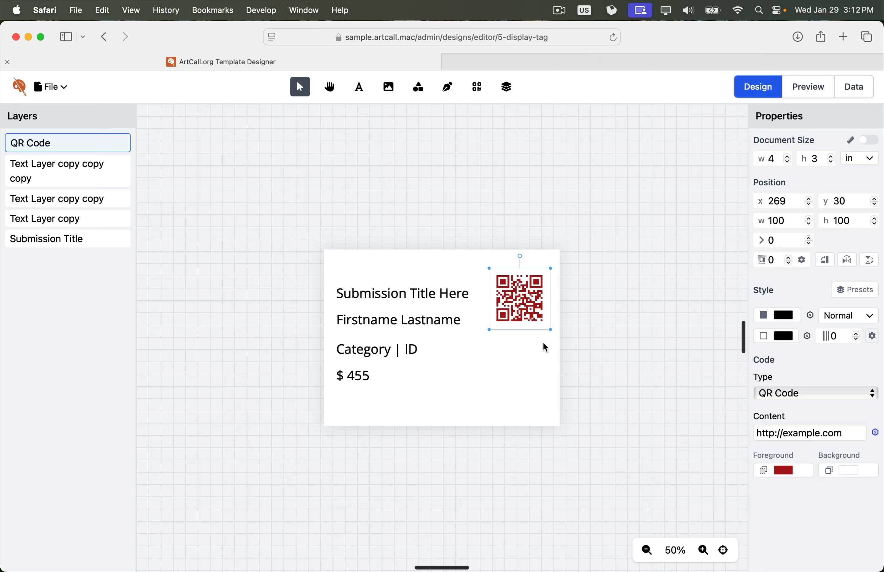
Set the submission title's font to Pacifico and move the title up to x 20, y 31
left_click(384, 297)
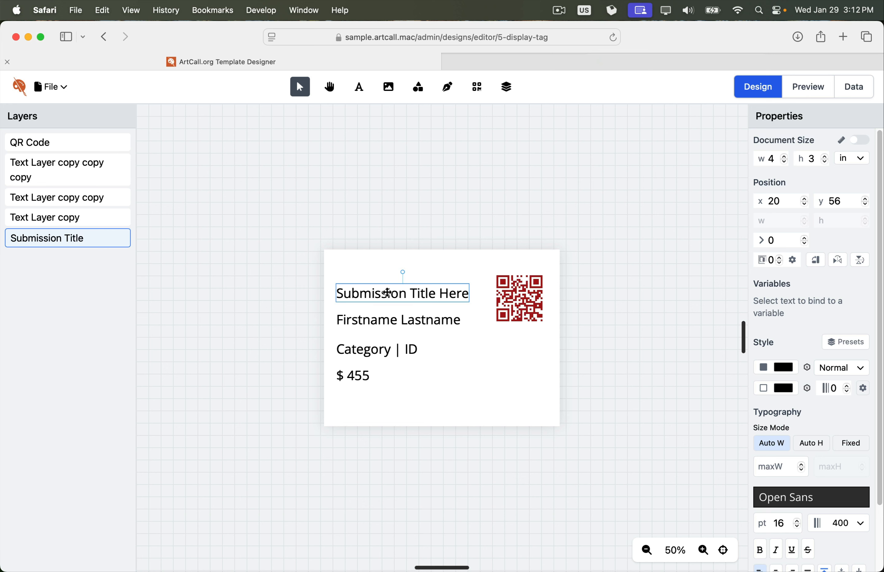
scroll(824, 430, "down", 4)
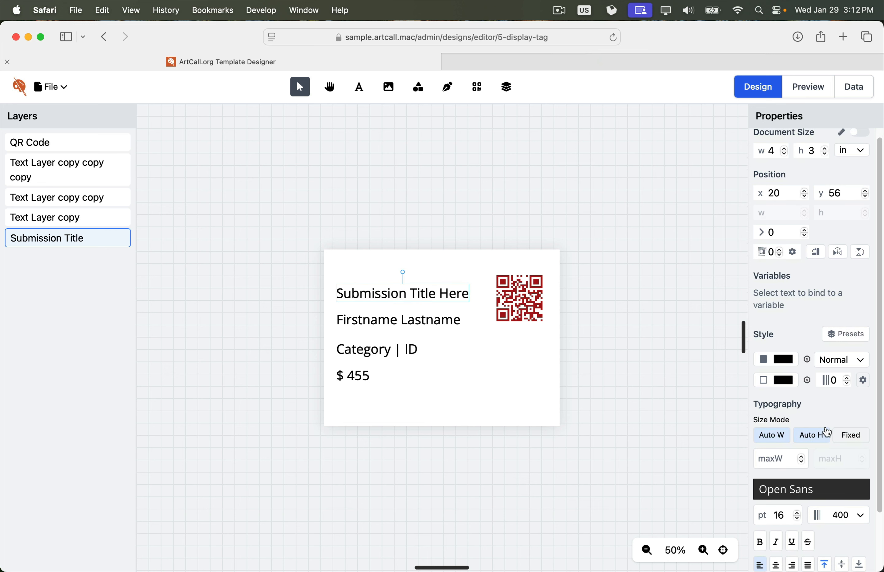
left_click(829, 426)
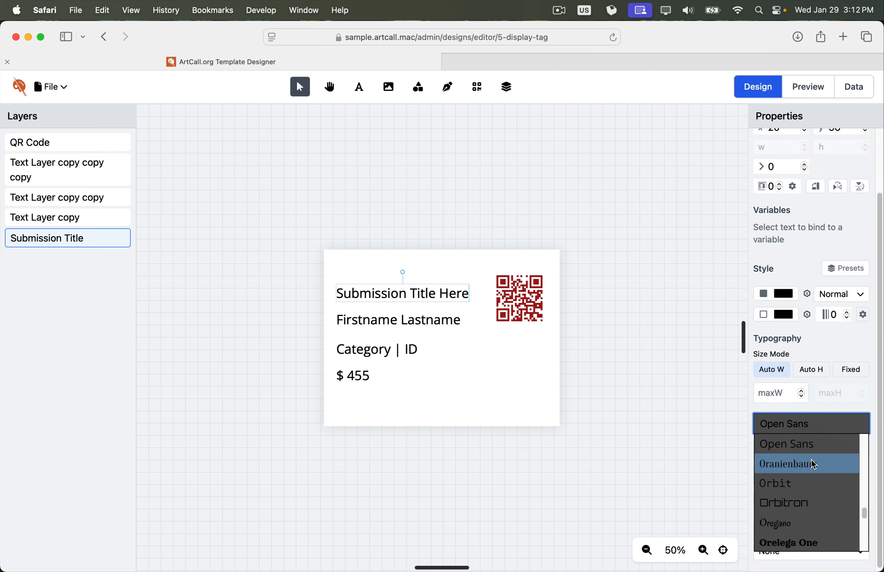
scroll(811, 459, "down", 2)
scroll(811, 460, "down", 5)
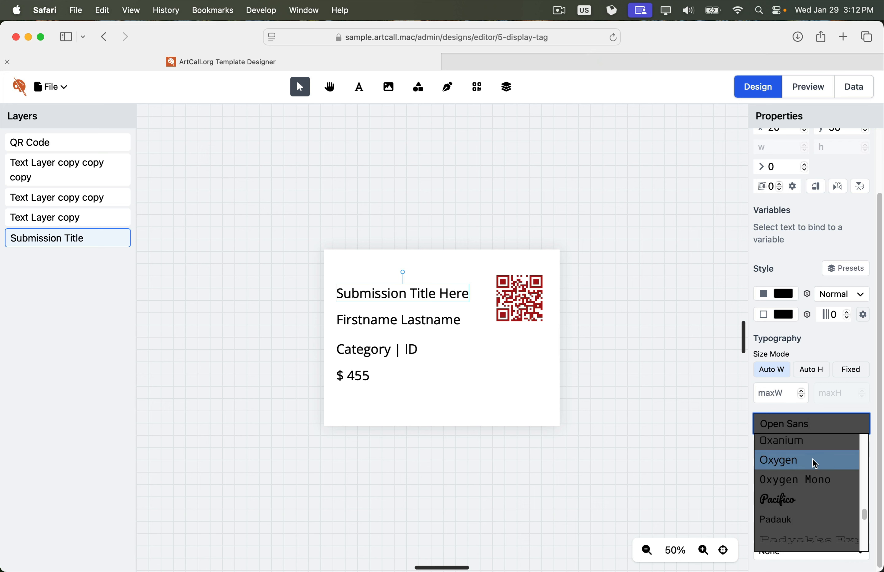
left_click(789, 502)
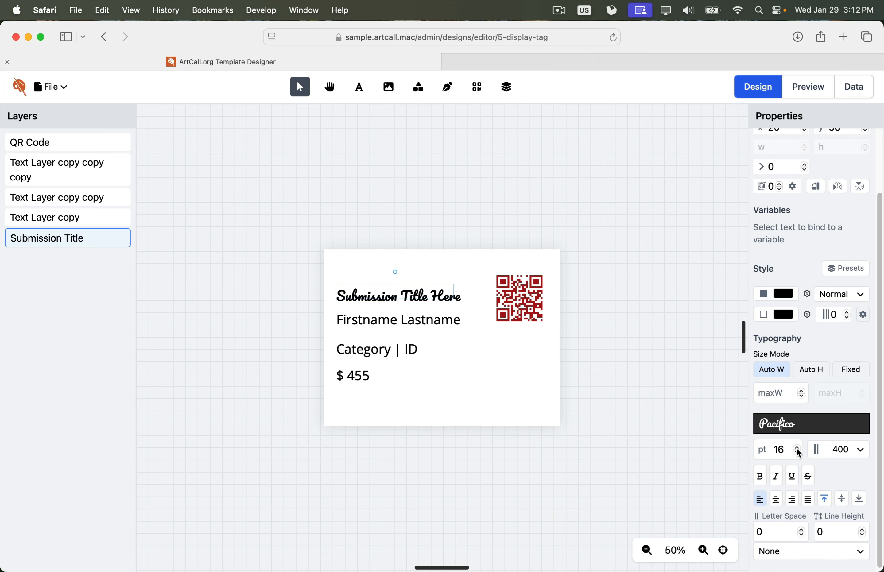
left_click(413, 246)
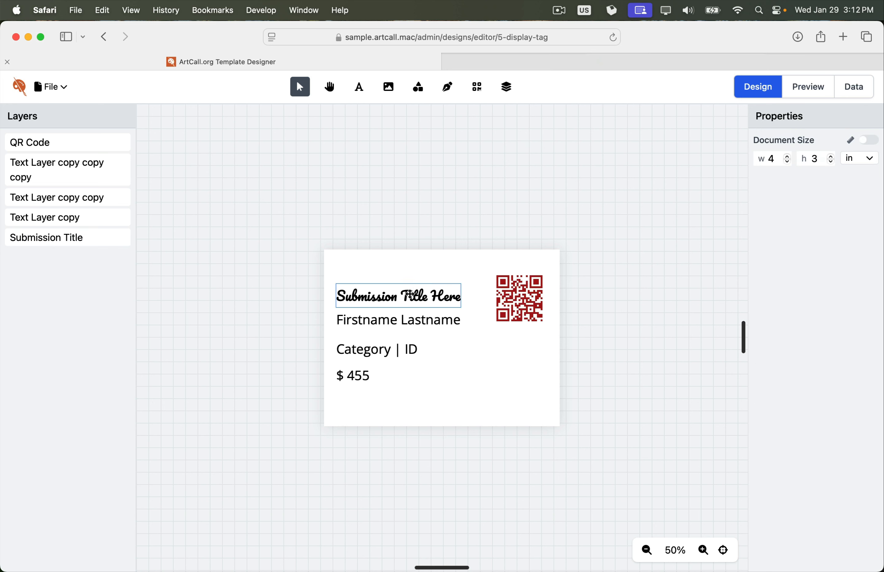
mouse_move(412, 288)
left_mouse_down()
mouse_move(406, 275)
mouse_move(412, 280)
left_mouse_up()
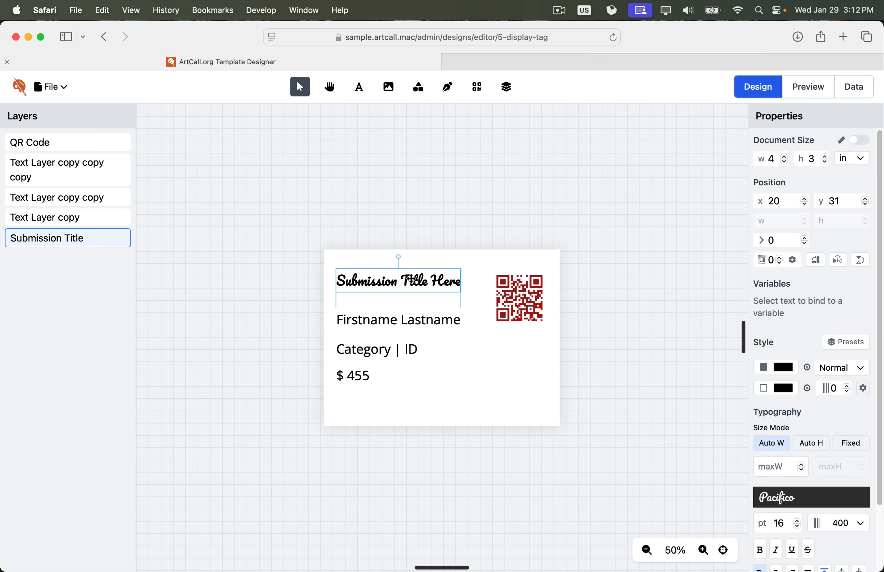
Try larger font sizes on the submission title and set it back to 16 pt
left_click(799, 522)
left_click(799, 522)
left_click(799, 523)
left_click(798, 528)
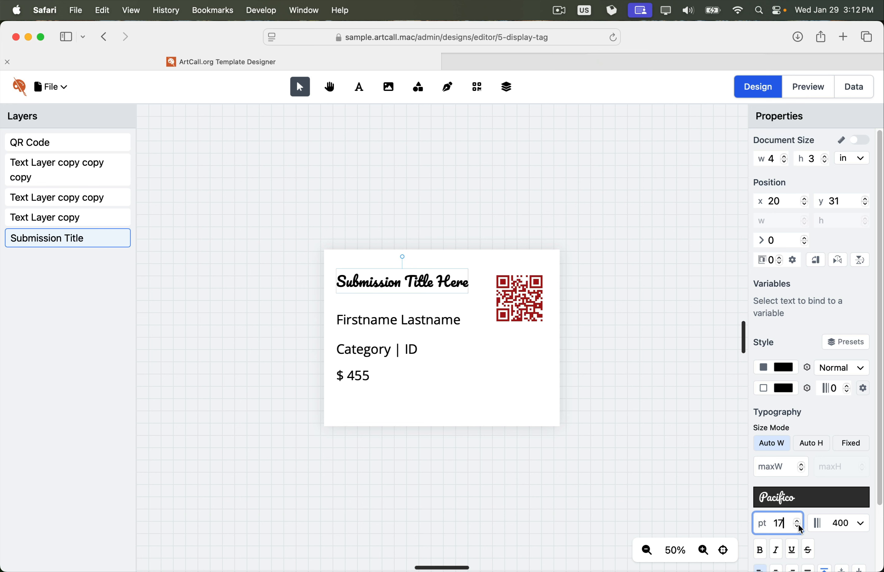
left_click(797, 528)
left_click(798, 527)
scroll(798, 524, "down", 2)
left_click(777, 528)
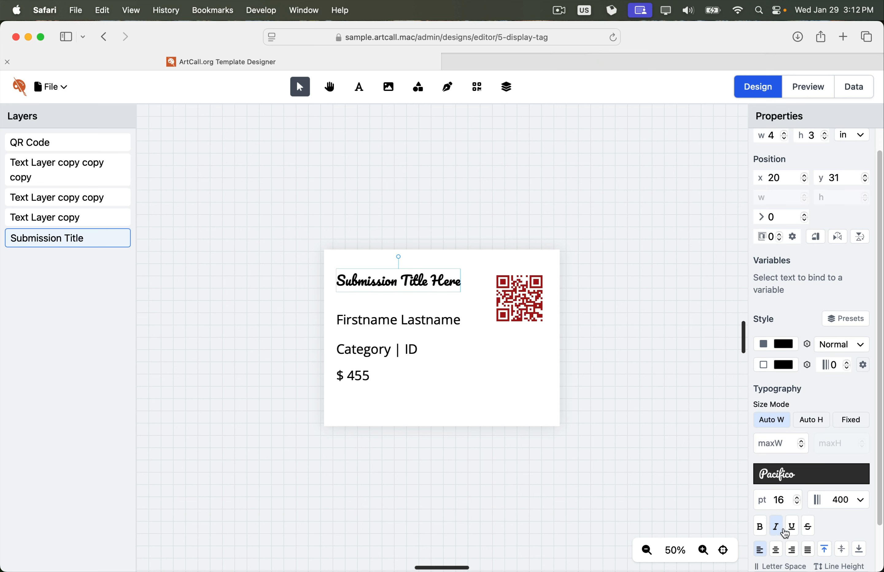
Try wider letter spacing on the submission title, settle on 2, and deselect the layer
scroll(832, 528, "down", 2)
scroll(799, 522, "down", 1)
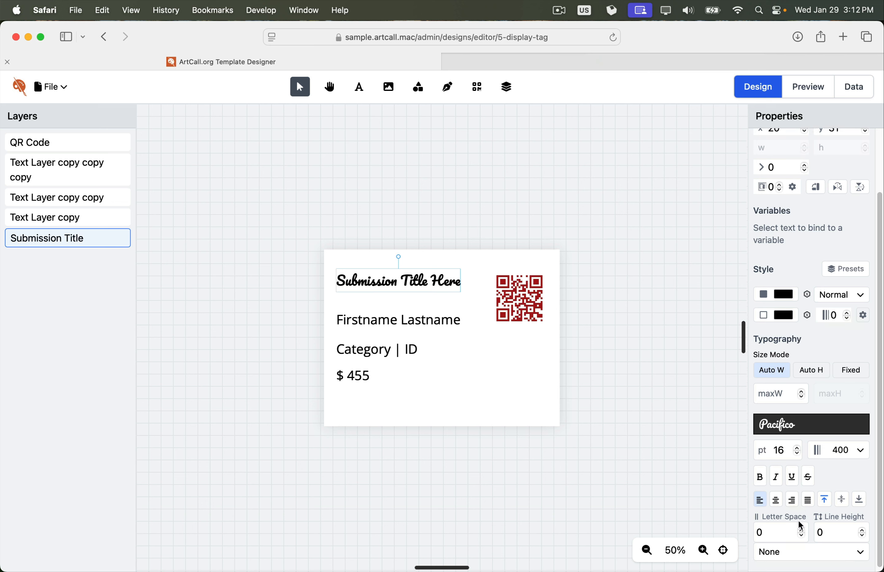
left_click(801, 527)
left_click(801, 526)
left_click(801, 527)
left_click(801, 529)
left_click(801, 530)
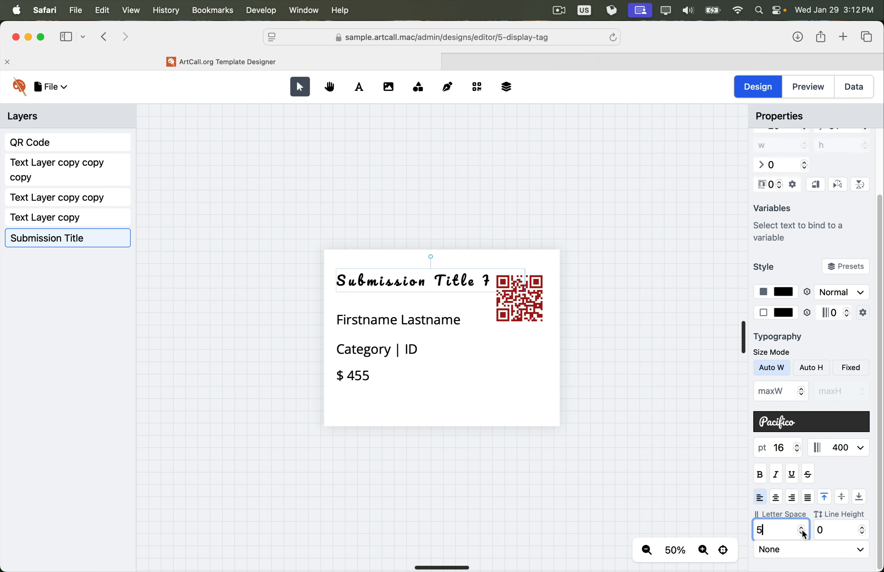
left_click(804, 536)
left_click(803, 536)
left_click(803, 536)
left_click(803, 537)
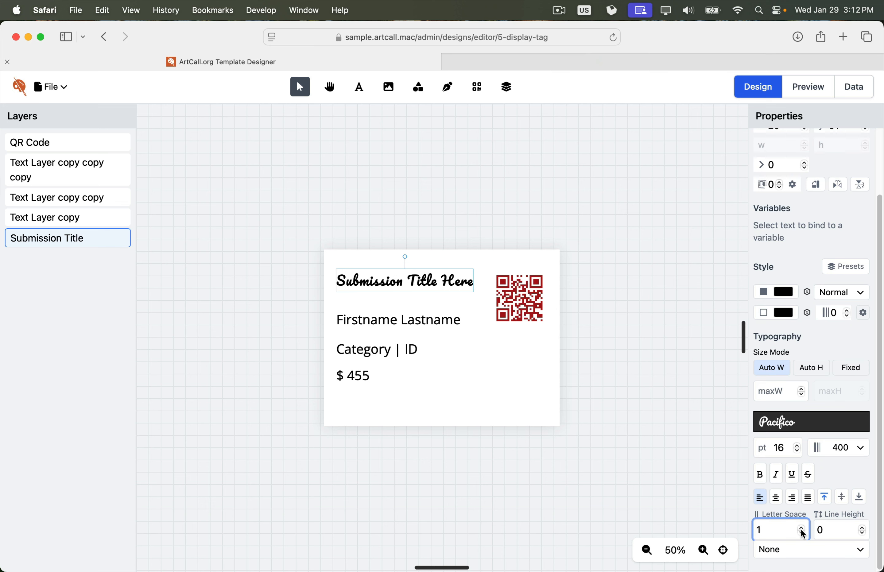
left_click(801, 529)
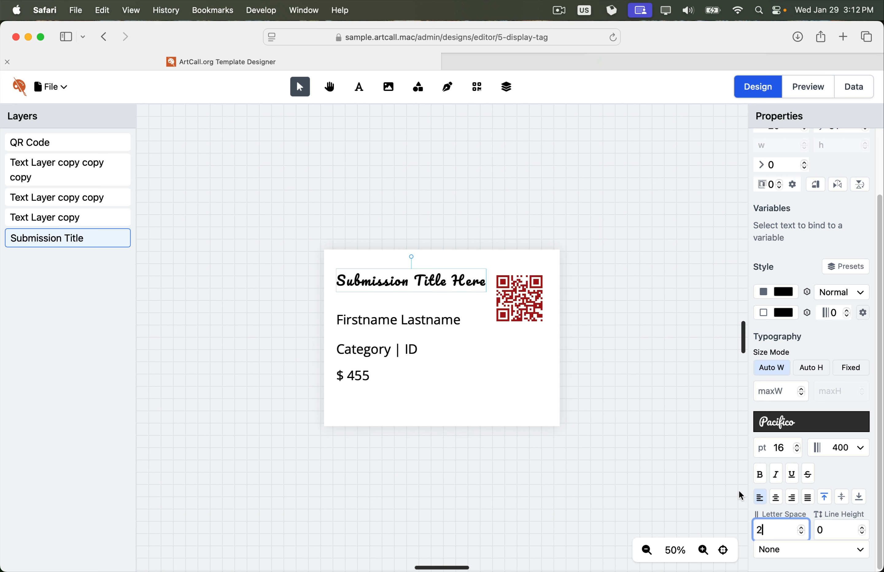
scroll(739, 491, "down", 1)
left_click(540, 417)
Try the uppercase text transform on the submission title and restore normal case
left_click(431, 273)
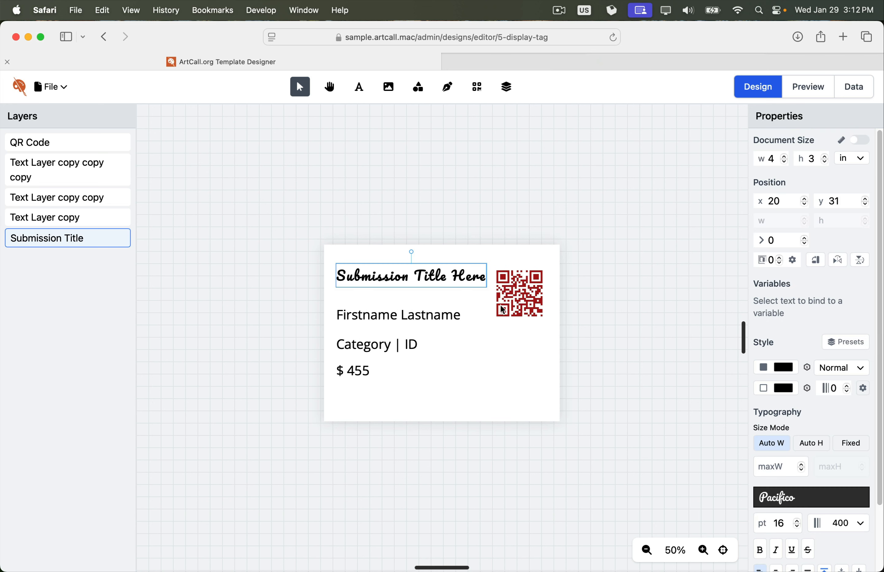
scroll(811, 475, "down", 3)
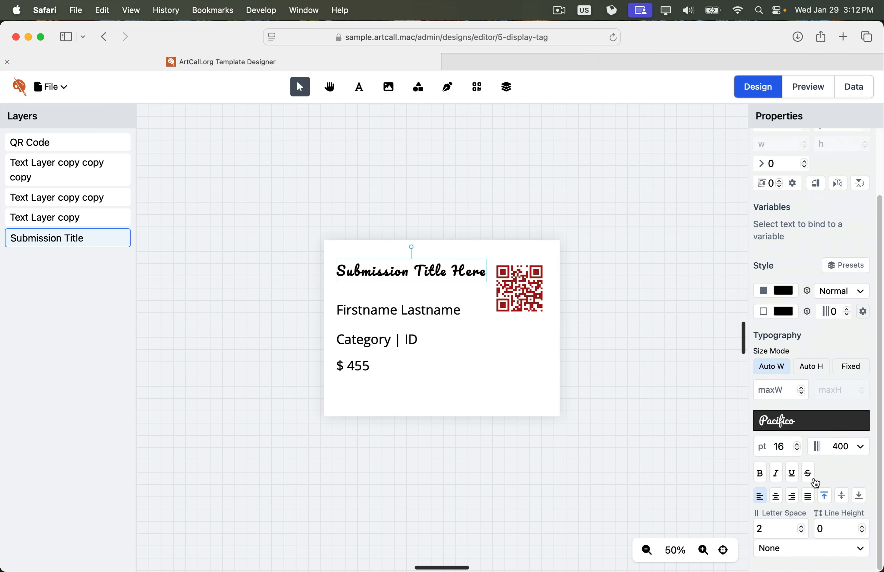
left_click(806, 550)
left_click(782, 530)
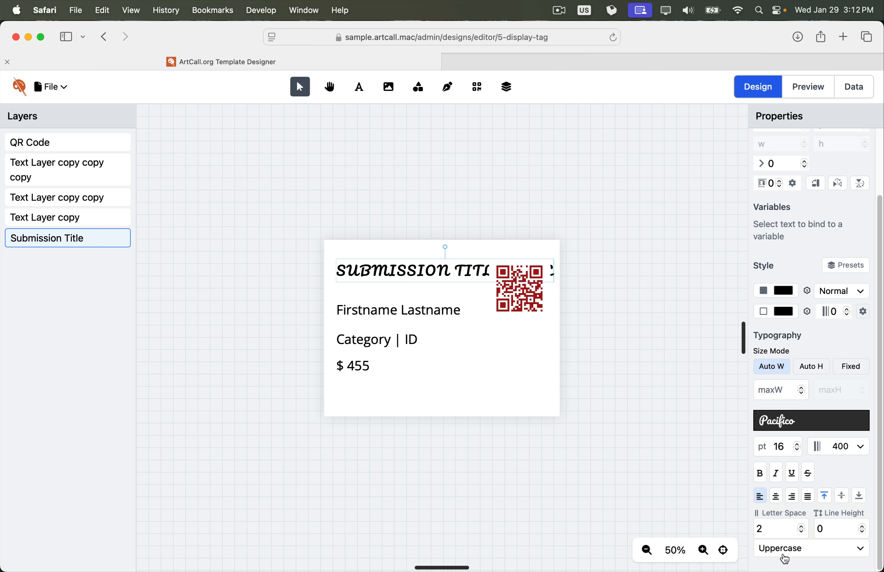
left_click(799, 553)
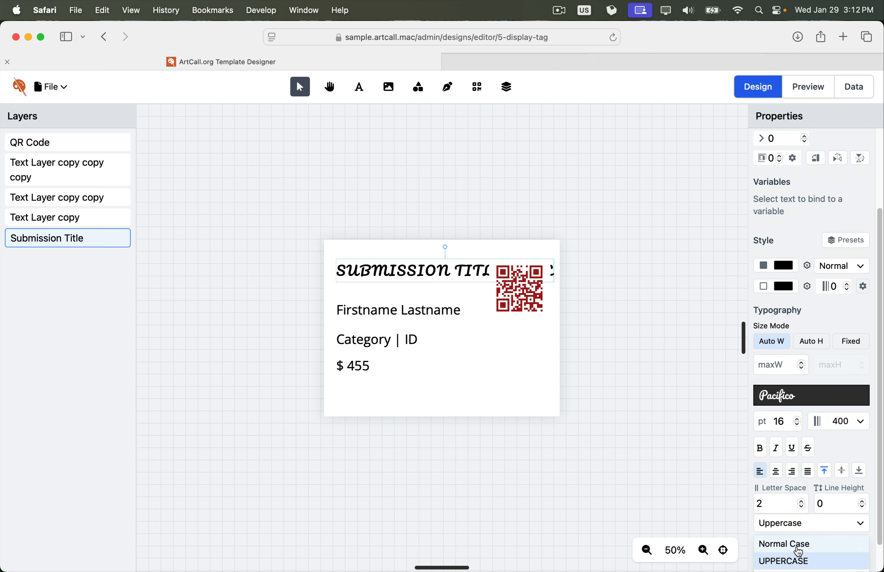
left_click(778, 514)
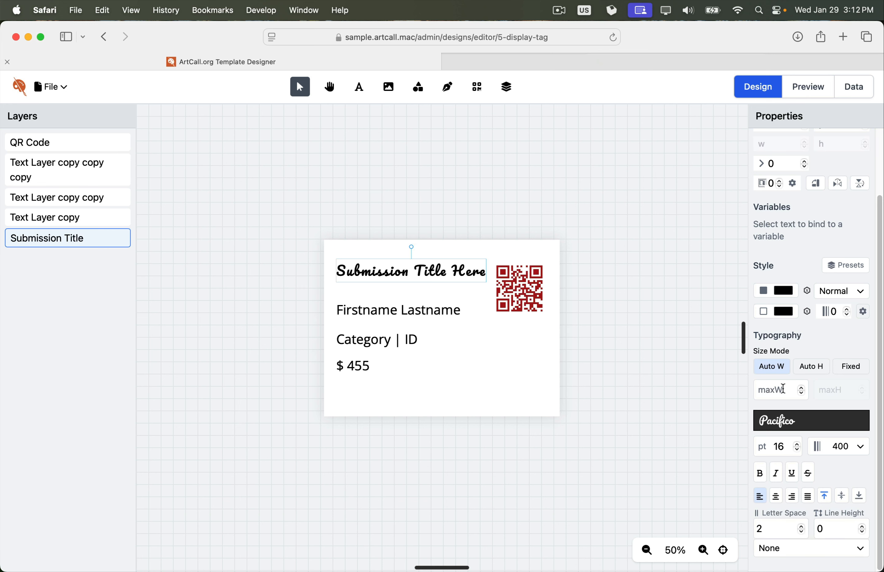
Move the QR code slightly closer to the tag's upper-right corner, away from the submission title
left_click(508, 278)
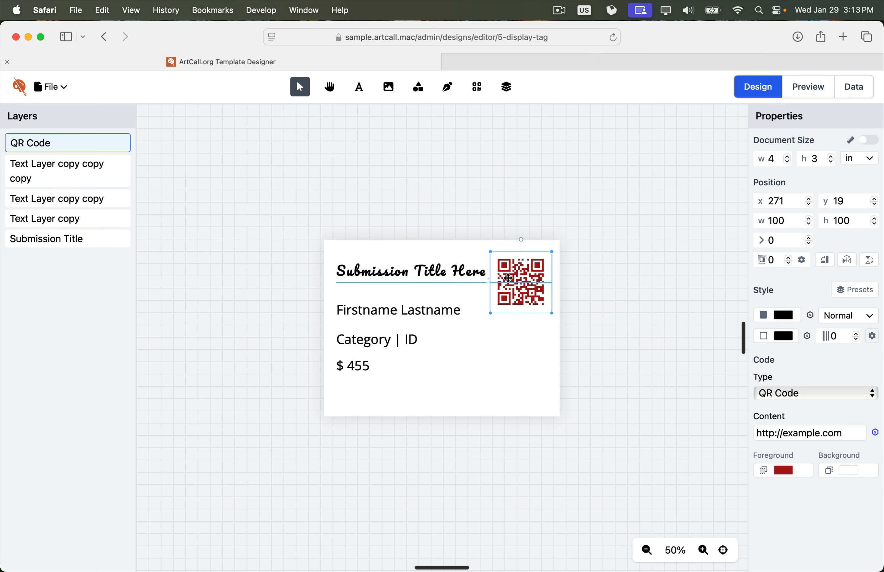
left_click_drag(508, 278, 509, 274)
Assign the word "Firstname" on the tag to the First Name variable and deselect the text layer
double_click(372, 310)
double_click(370, 310)
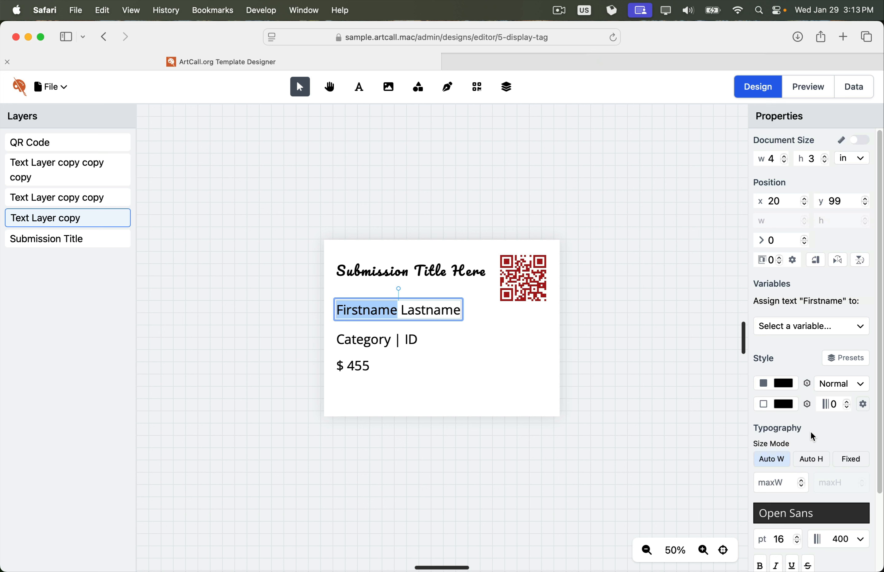
left_click(797, 327)
scroll(799, 408, "down", 1)
scroll(799, 407, "down", 5)
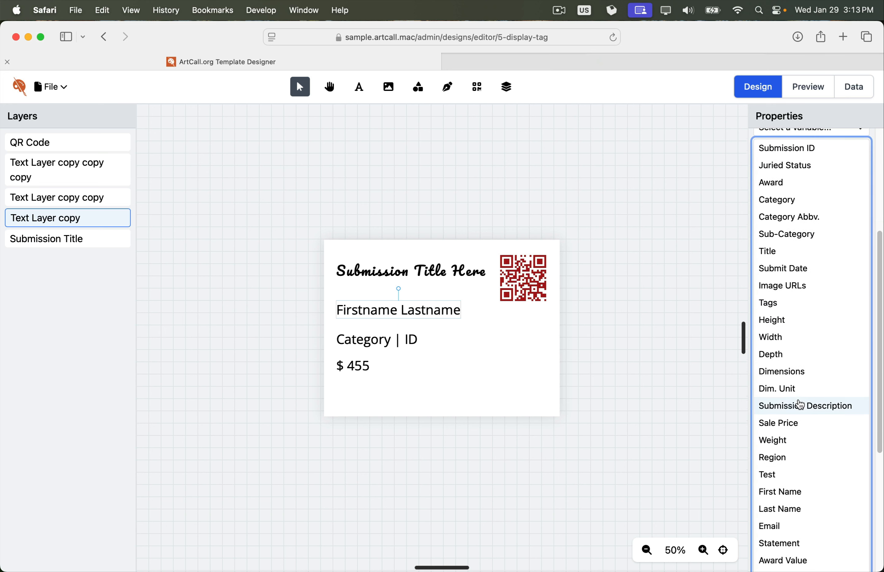
left_click(787, 492)
left_click(469, 349)
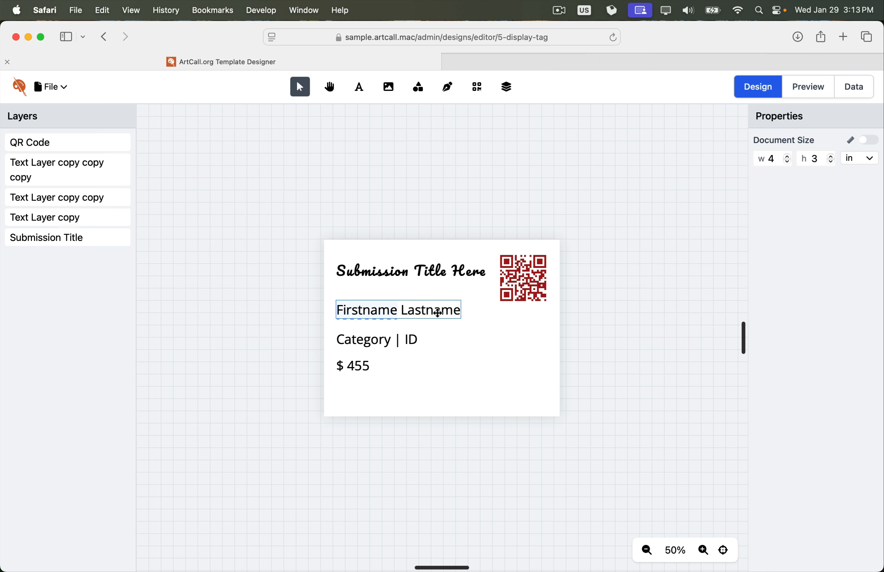
Assign the word "Lastname" in the same text layer to the Last Name variable
double_click(428, 312)
scroll(823, 405, "down", 3)
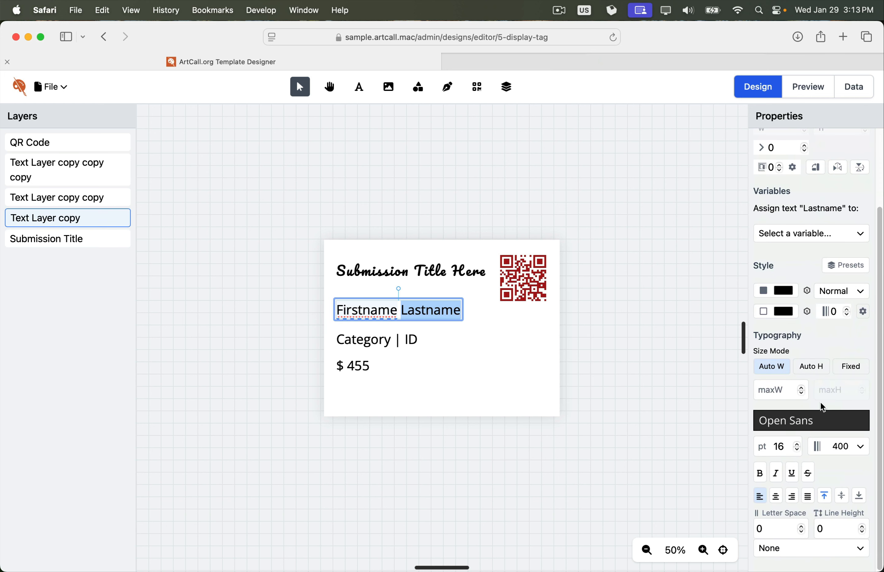
left_click(800, 235)
scroll(805, 382, "down", 3)
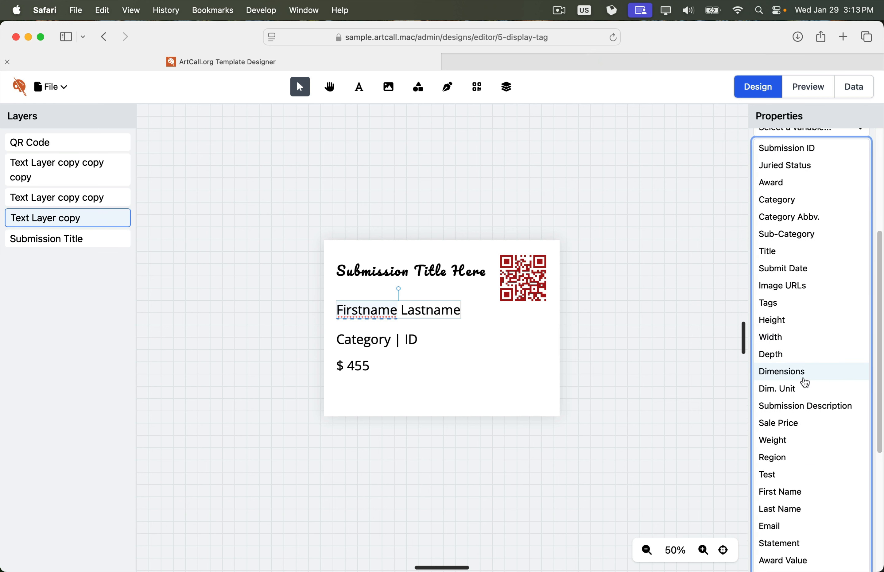
left_click(791, 508)
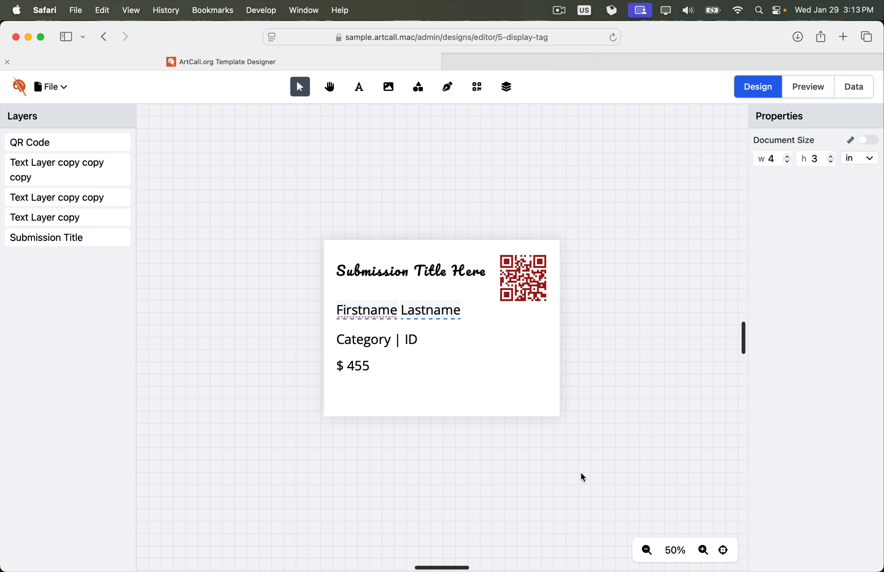
Assign the submission title text on the tag to the Title variable and deselect the layer
left_click(401, 271)
left_click(799, 339)
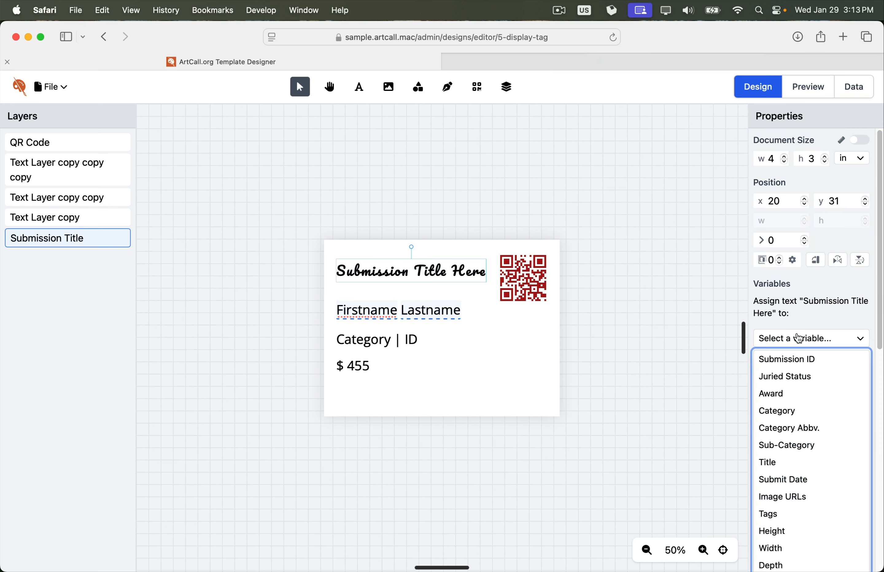
scroll(802, 353, "down", 1)
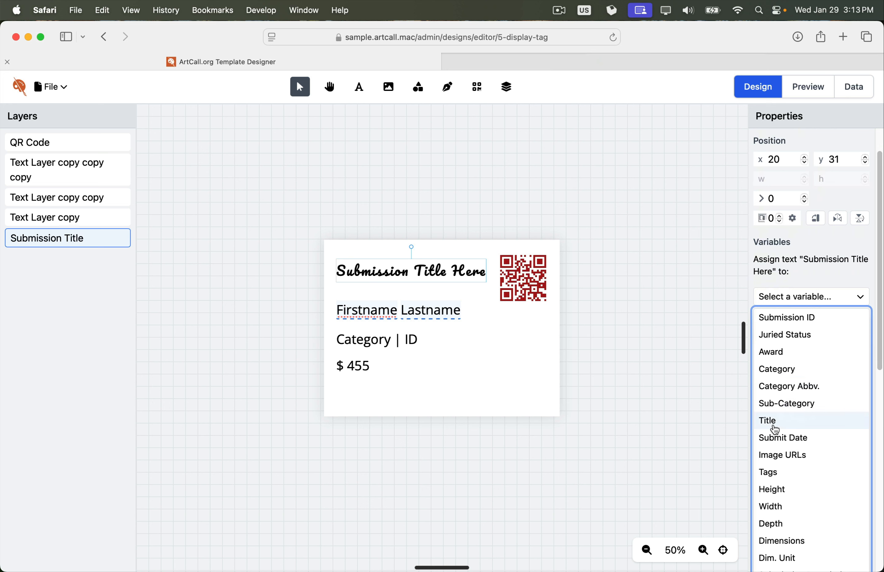
left_click(772, 427)
left_click(627, 442)
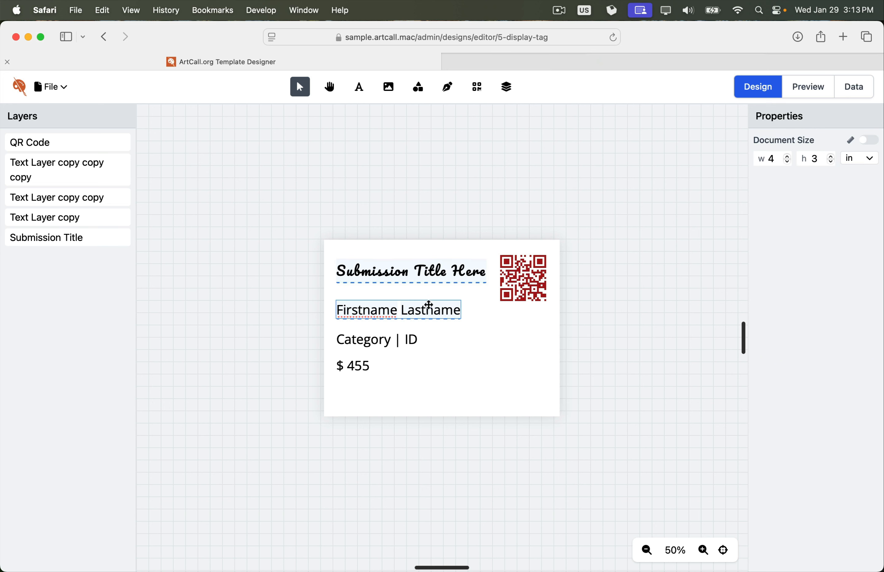
Preview the tag with live data and step through the filtered submissions to check the title and artist name
left_click(817, 87)
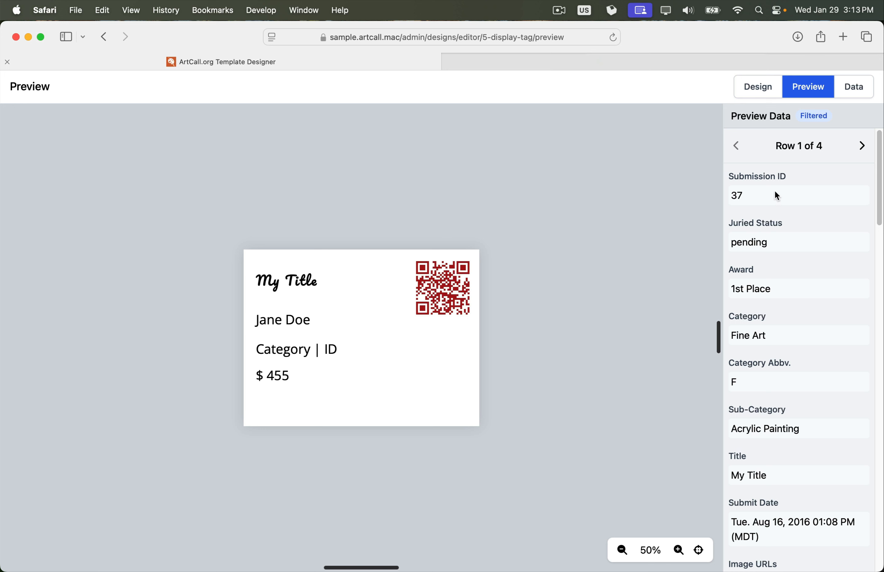
left_click(861, 152)
left_click(861, 153)
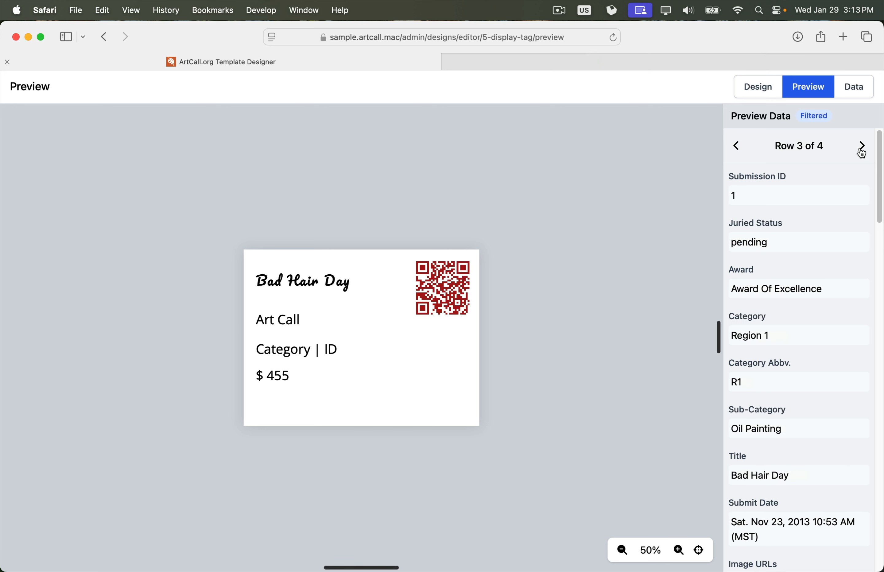
left_click(861, 152)
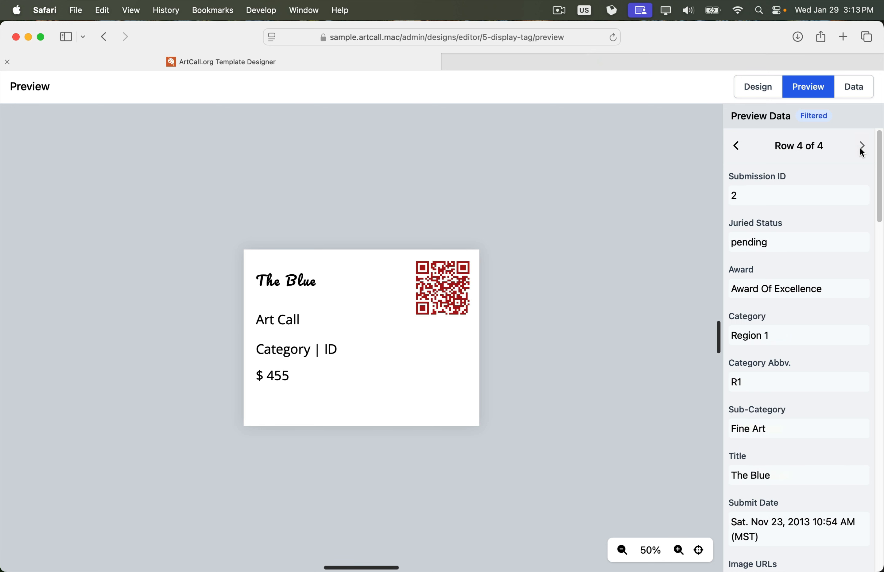
left_click(737, 147)
left_click(737, 147)
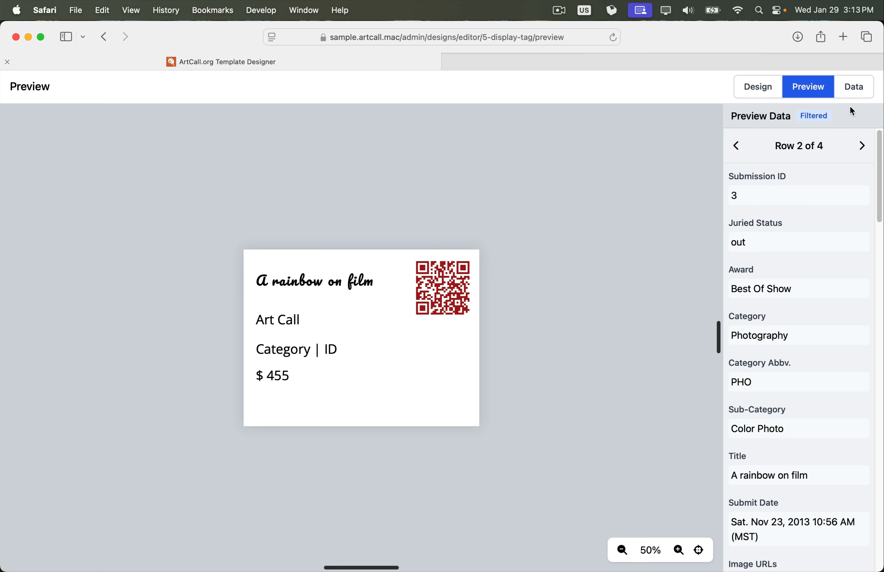
Change the Award column's filter condition in the data table from Not Equals to Contains
left_click(853, 96)
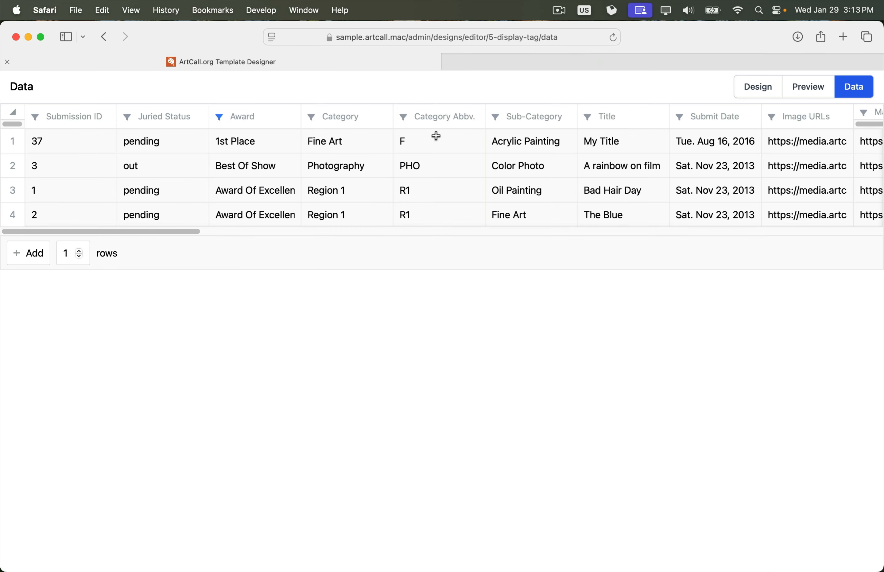
left_click(220, 117)
left_click(233, 139)
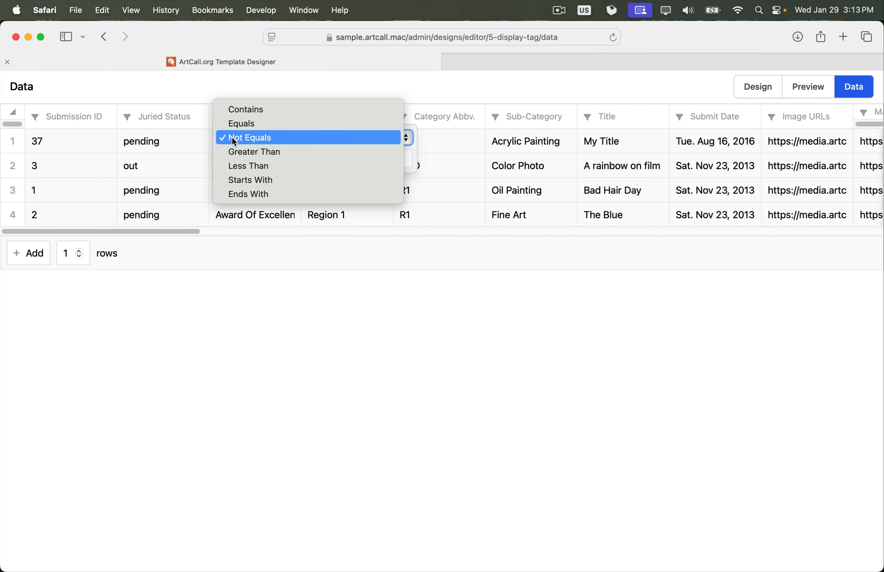
left_click(241, 109)
left_click(298, 390)
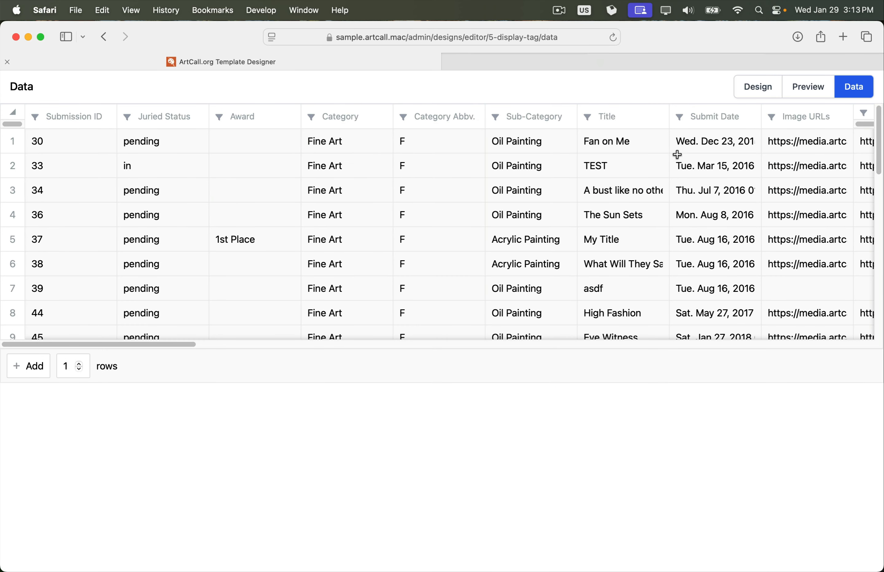
Preview the tag with the unfiltered data and step through the submissions up to row 19
left_click(806, 89)
left_click(861, 146)
left_click(862, 147)
left_click(861, 146)
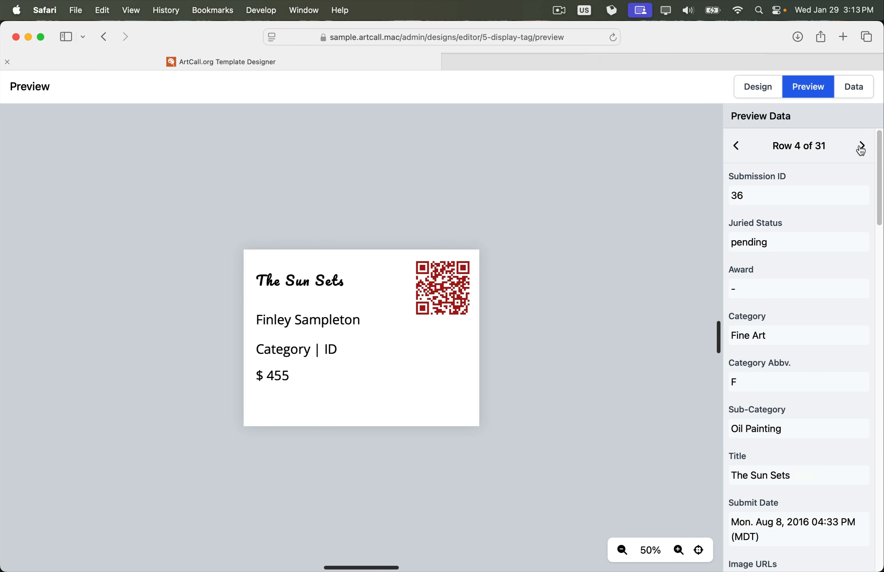
left_click(861, 147)
left_click(862, 146)
left_click(861, 146)
triple_click(861, 146)
triple_click(861, 147)
triple_click(861, 147)
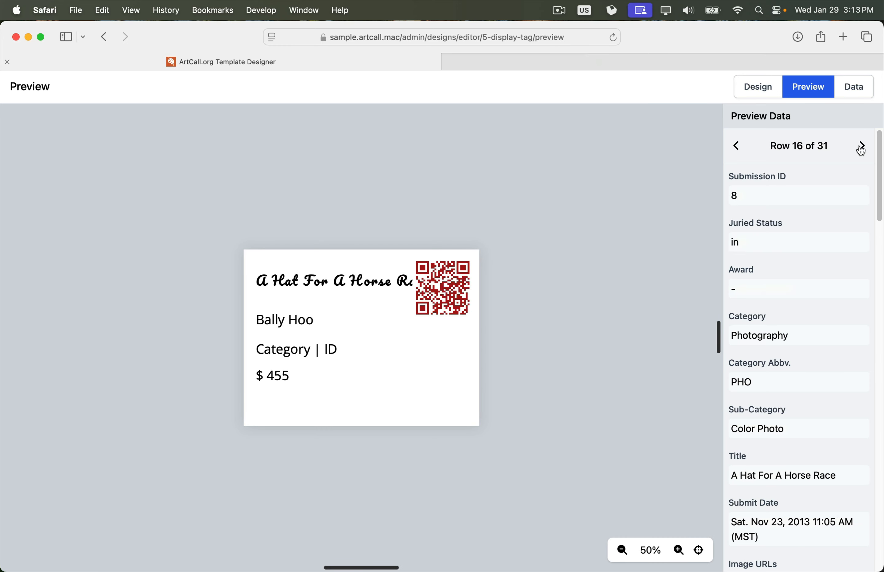
triple_click(861, 146)
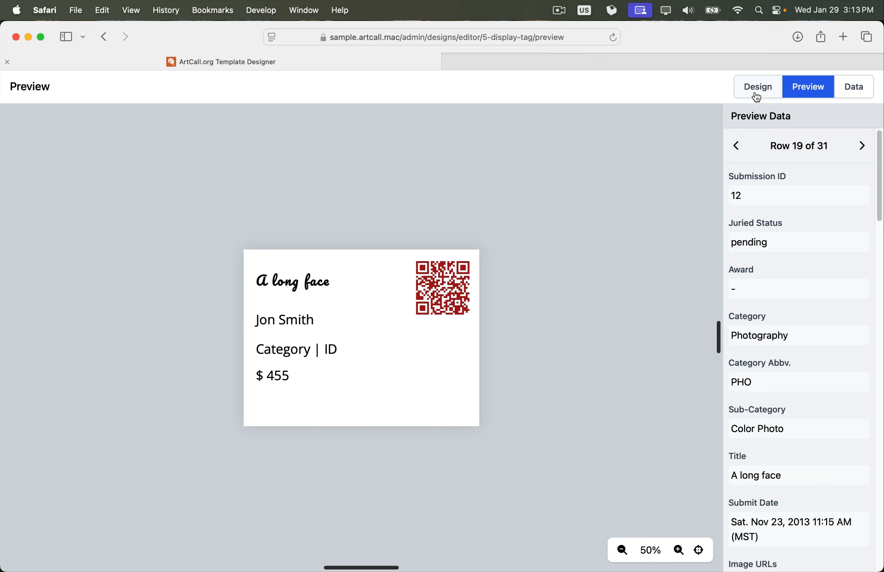
Inspect the submission title layer in the design, then check in the preview how row 16's long title fits beside the QR code
left_click(764, 93)
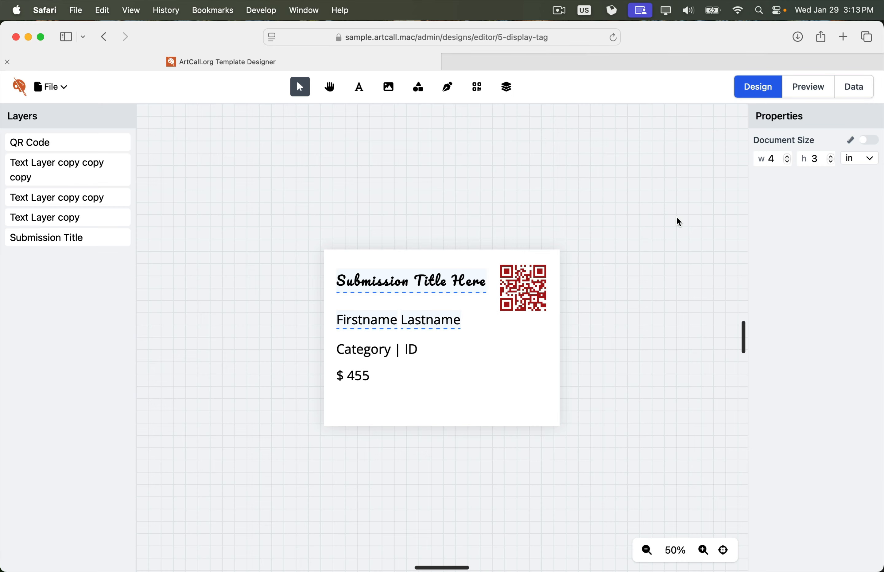
left_click(464, 282)
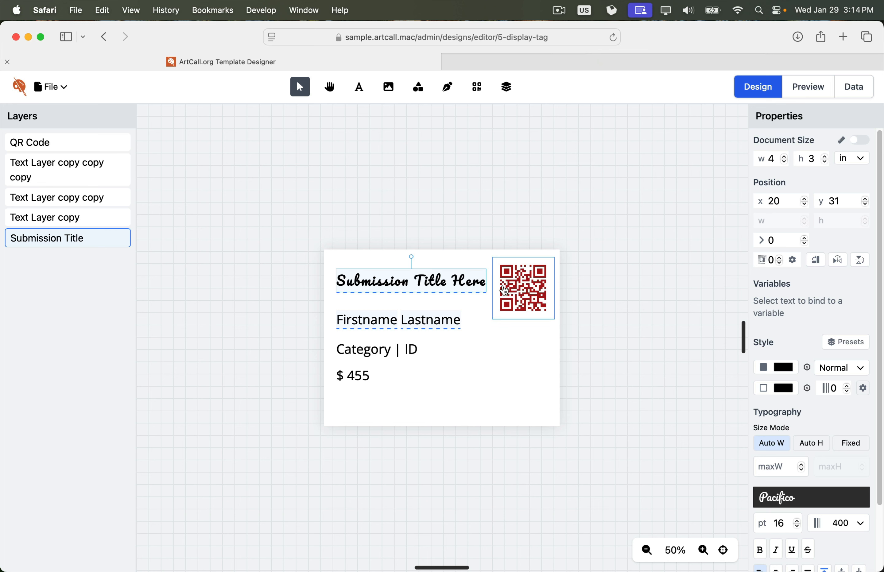
left_click(814, 96)
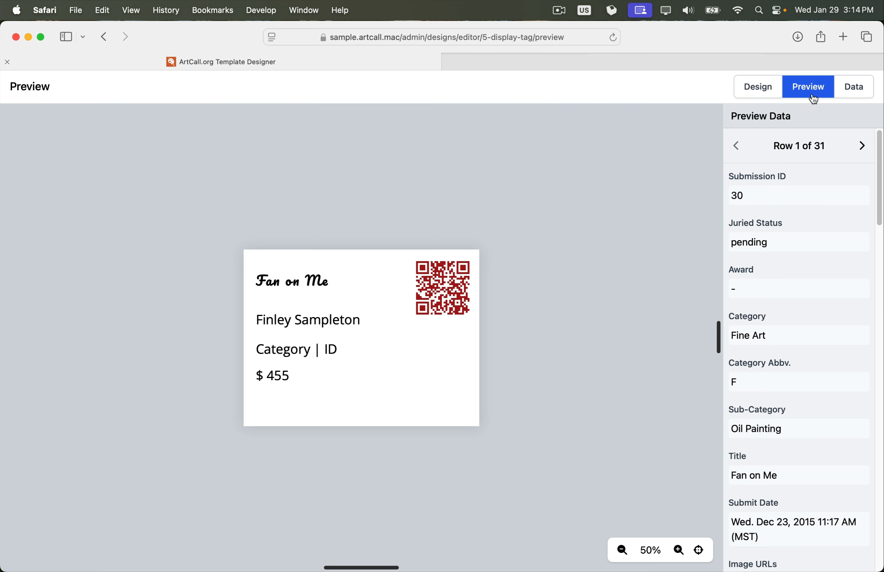
left_click(861, 149)
left_click(860, 149)
left_click(861, 149)
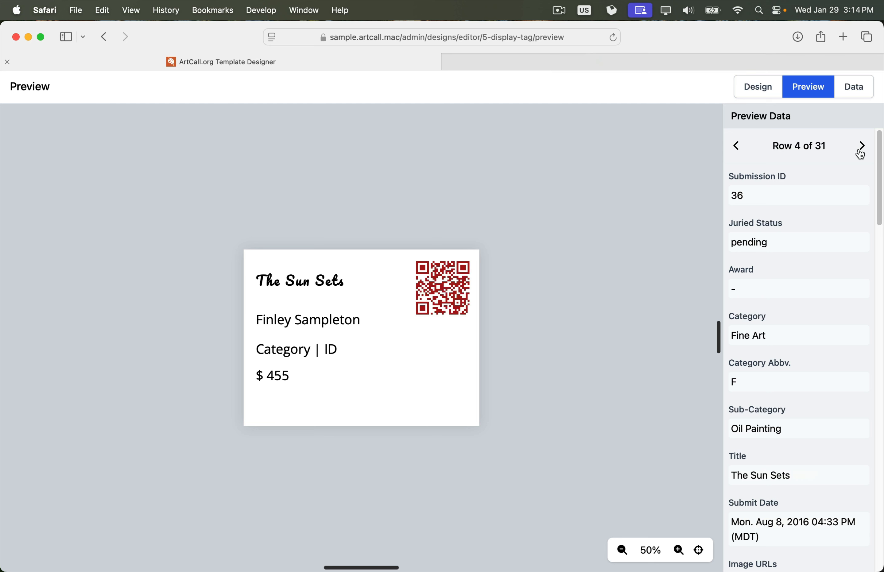
left_click(861, 149)
left_click(861, 149)
left_click(860, 149)
left_click(860, 149)
left_click(860, 149)
left_click(860, 149)
left_click(860, 149)
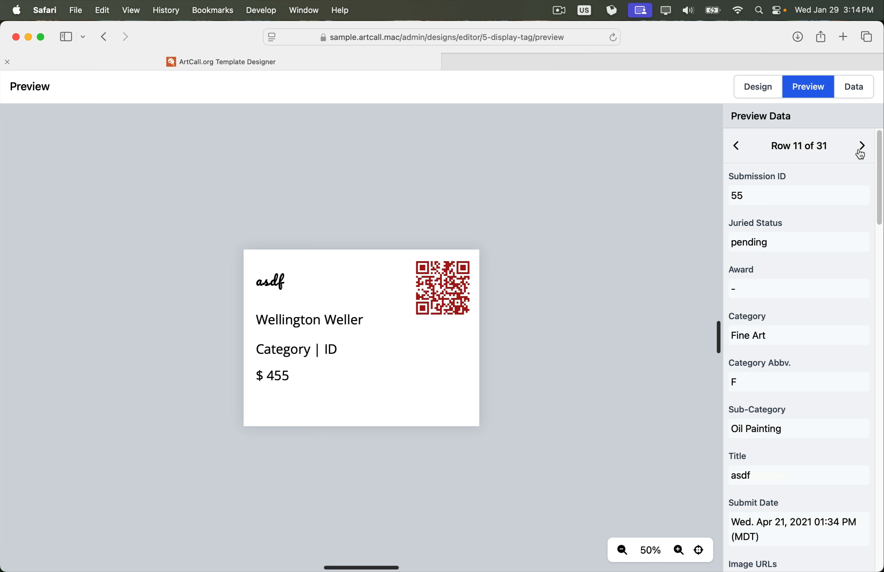
left_click(861, 148)
left_click(860, 149)
left_click(860, 148)
left_click(860, 148)
left_click(860, 149)
left_click(861, 149)
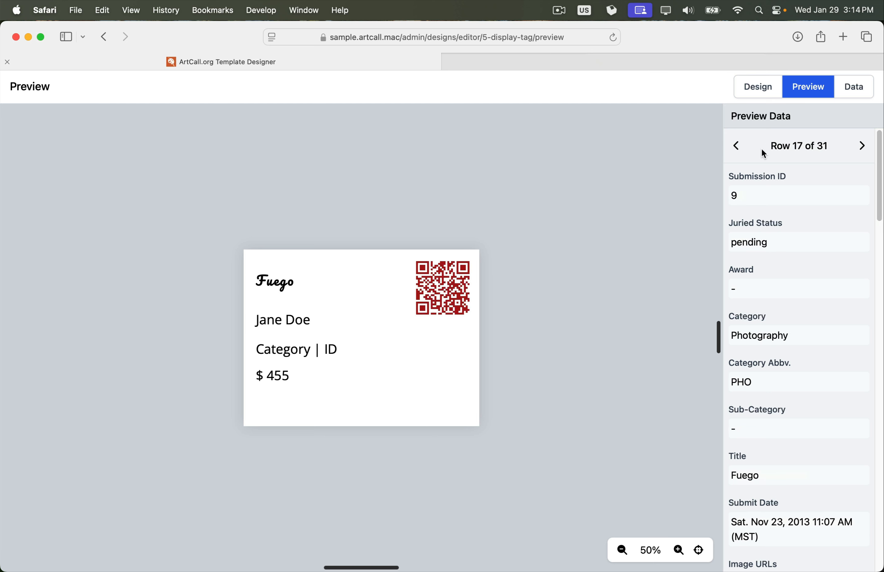
left_click(737, 147)
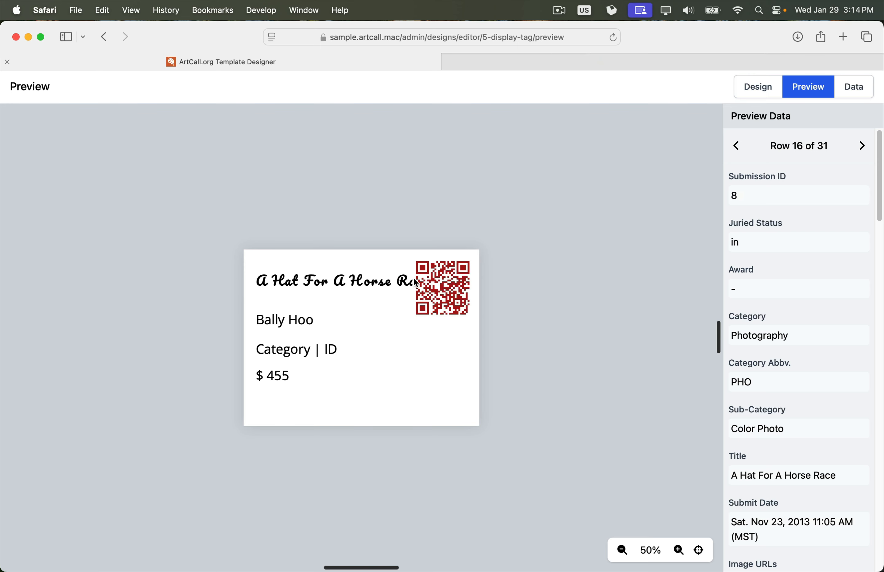
Return to the design and set the submission title's size mode to Fixed
left_click(756, 89)
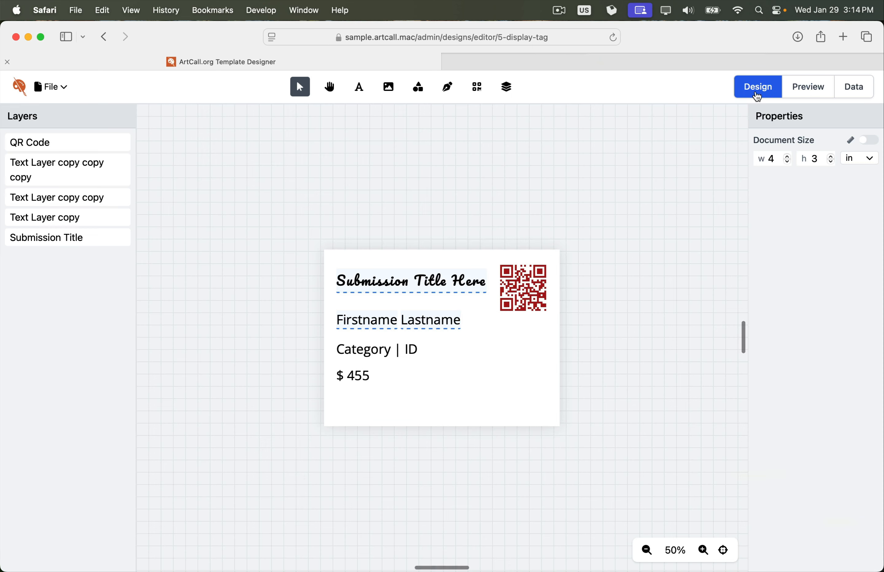
left_click(466, 284)
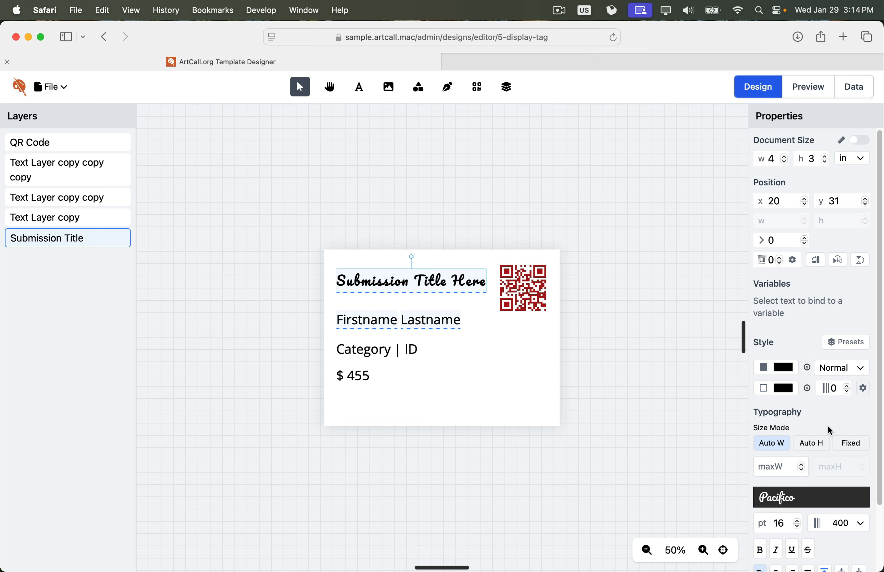
left_click(850, 445)
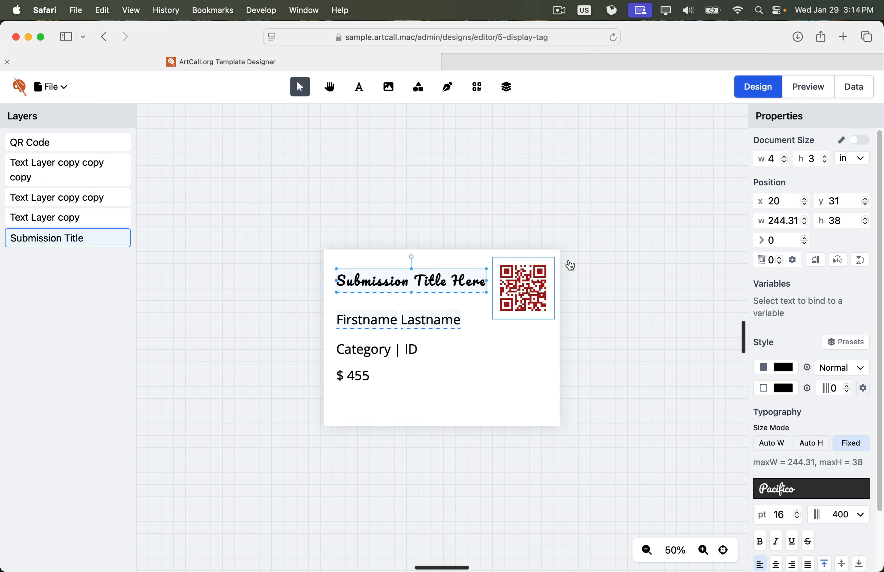
Step through the preview to row 16 to check how the fixed-size title box handles the long title
left_click(808, 92)
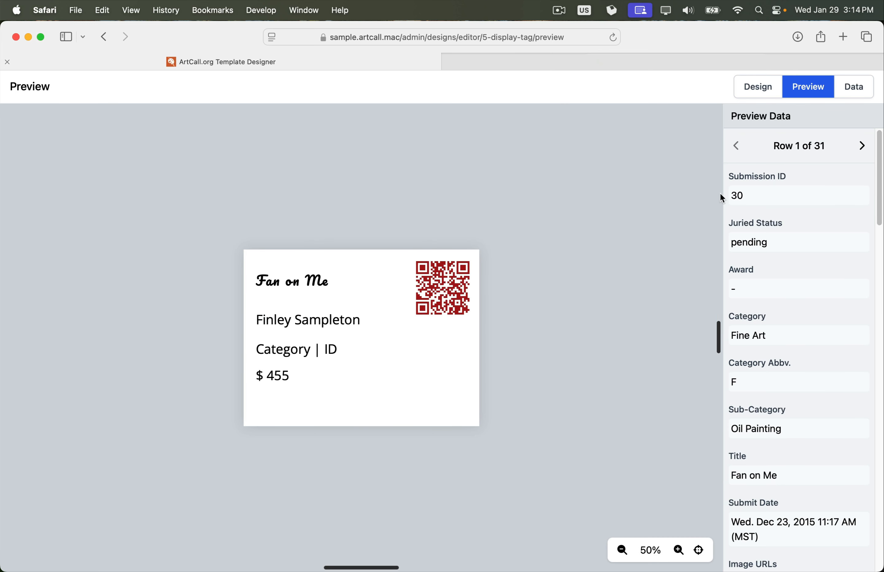
left_click(861, 145)
left_click(861, 145)
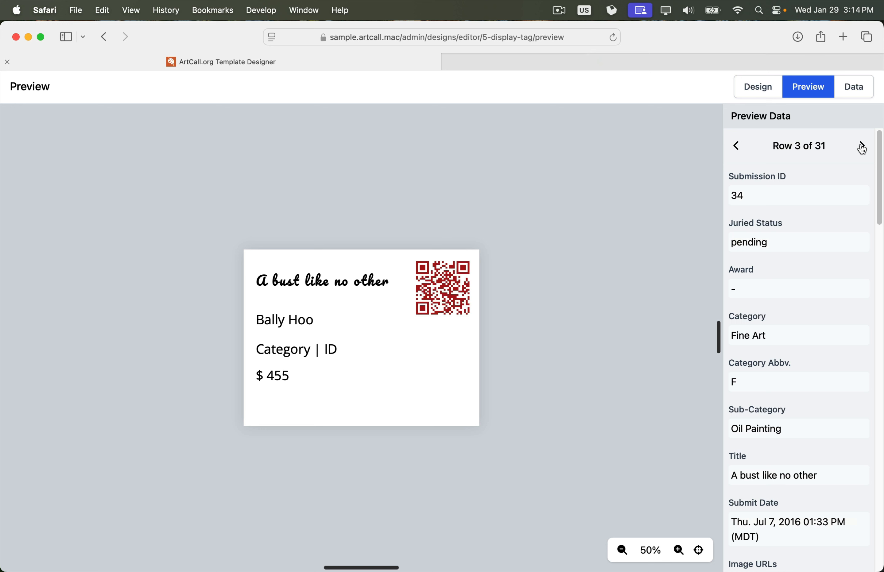
left_click(862, 146)
left_click(862, 146)
left_click(861, 146)
left_click(862, 146)
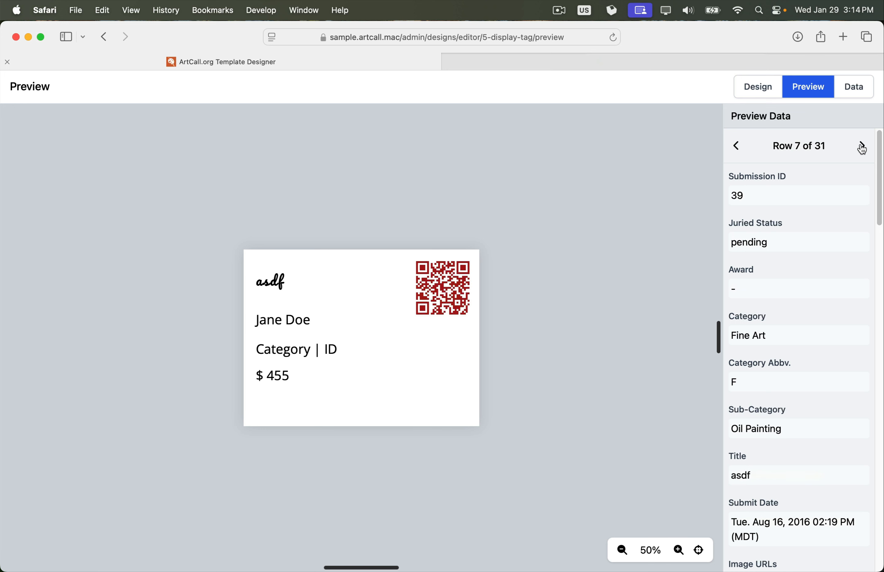
left_click(862, 145)
left_click(862, 146)
left_click(862, 146)
left_click(862, 146)
left_click(861, 146)
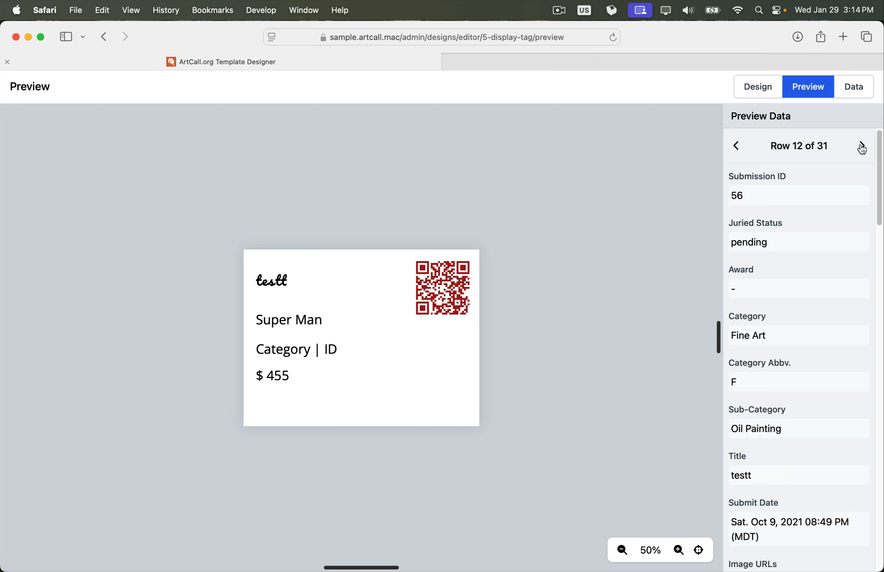
left_click(862, 146)
left_click(861, 146)
left_click(861, 145)
left_click(862, 146)
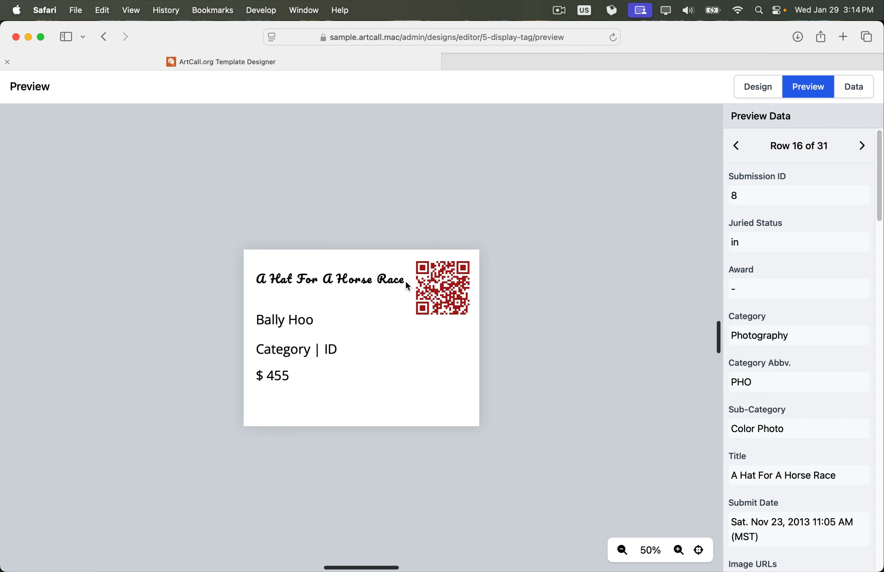
In the design, set the submission title's size mode to Auto H and widen its text box to 254
left_click(760, 93)
left_click(448, 278)
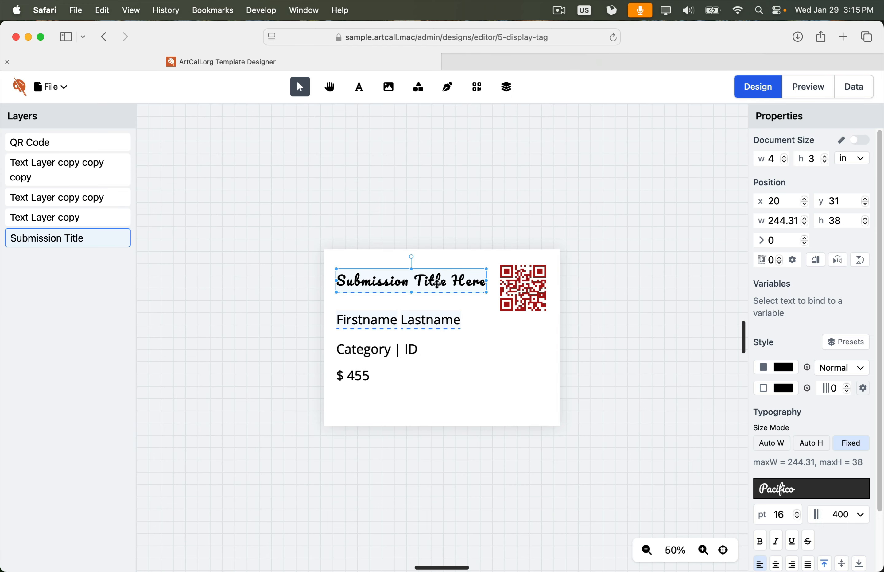
left_click(815, 448)
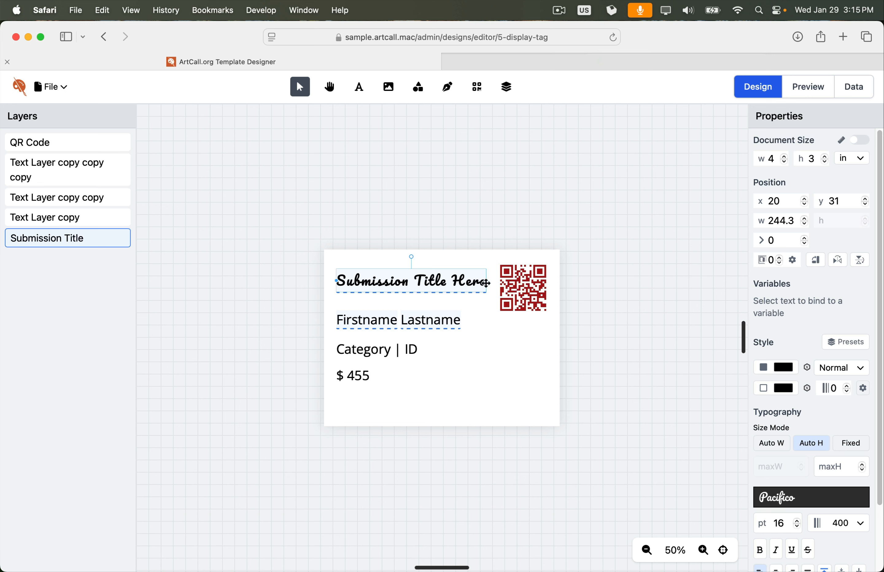
mouse_move(487, 281)
left_mouse_down()
mouse_move(507, 282)
mouse_move(494, 281)
left_mouse_up()
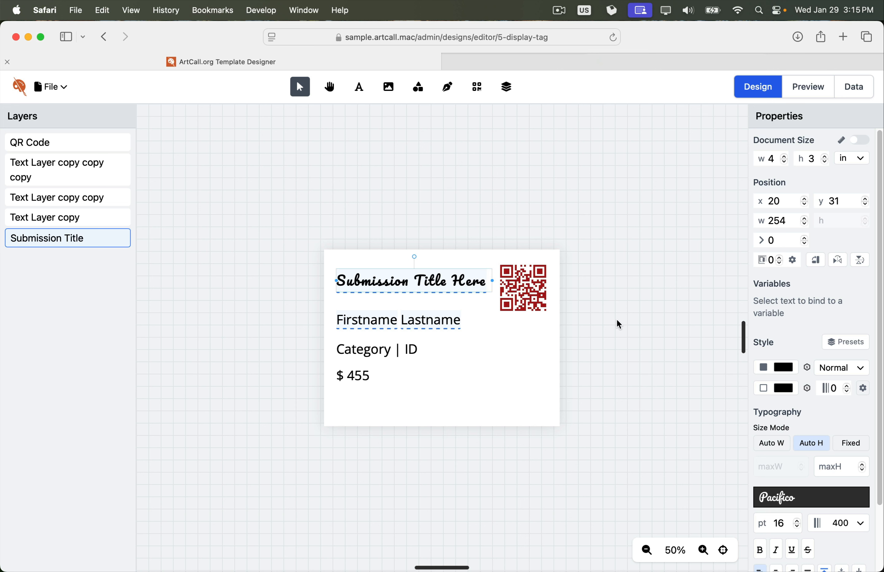
Step through the preview to row 16 to check how the long title wraps with automatic height
scroll(617, 318, "down", 2)
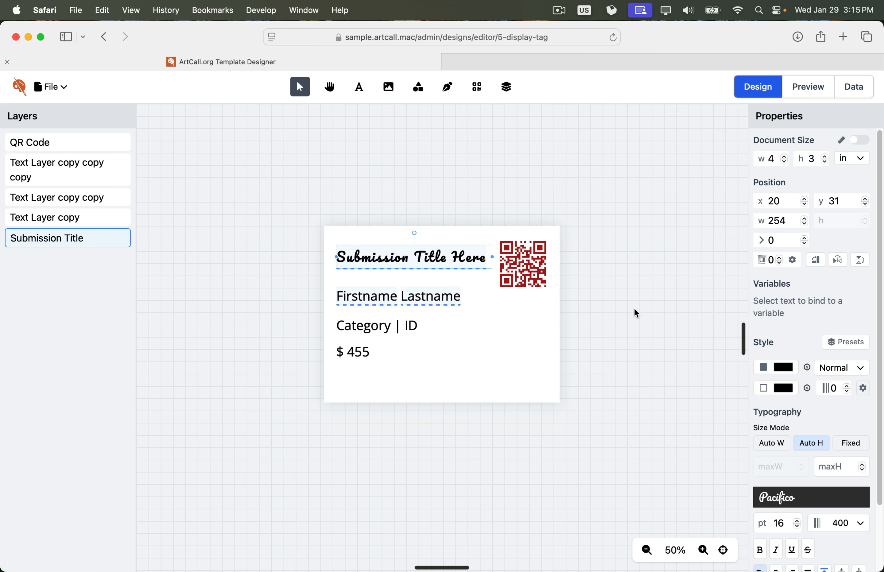
left_click(812, 96)
left_click(861, 148)
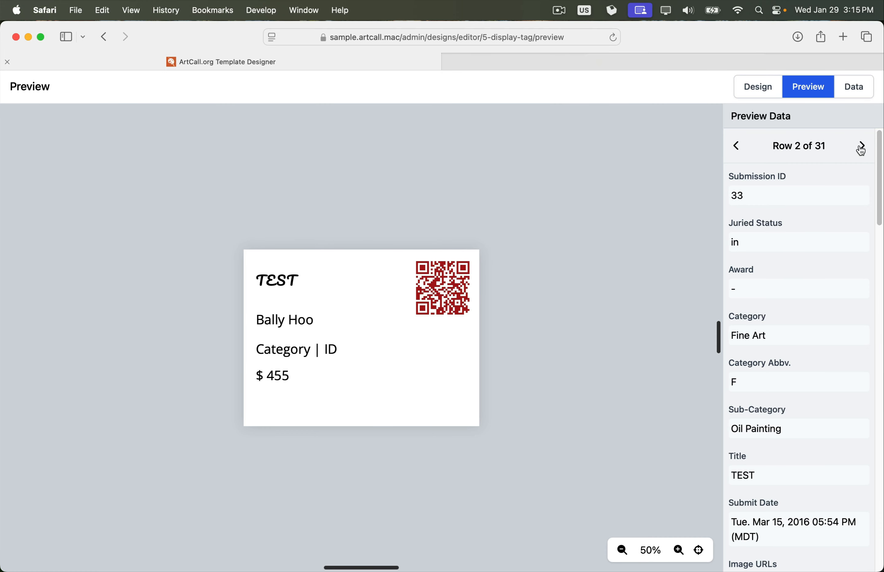
left_click(861, 148)
left_click(860, 148)
left_click(861, 148)
left_click(861, 148)
left_click(861, 148)
left_click(861, 148)
left_click(861, 148)
left_click(861, 148)
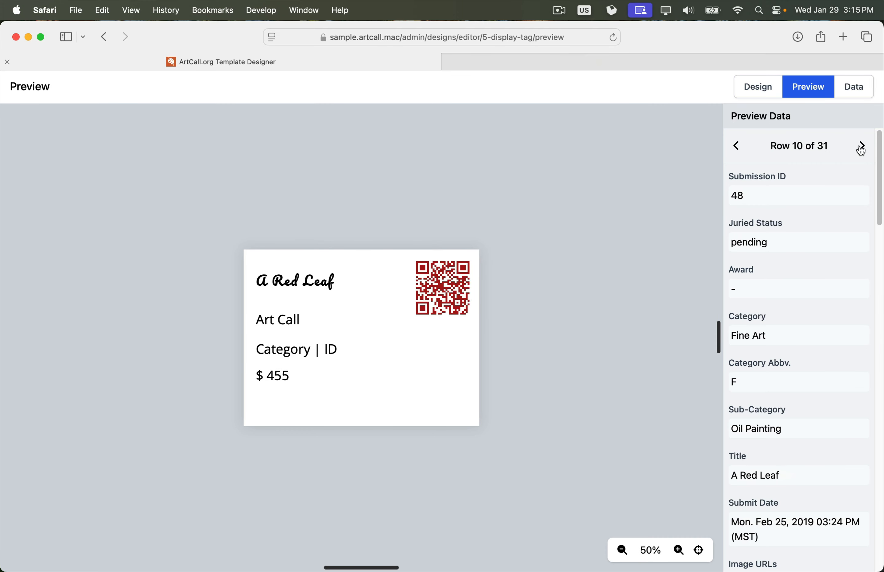
left_click(861, 148)
left_click(861, 148)
left_click(861, 148)
left_click(860, 148)
left_click(861, 148)
left_click(860, 148)
left_click(860, 148)
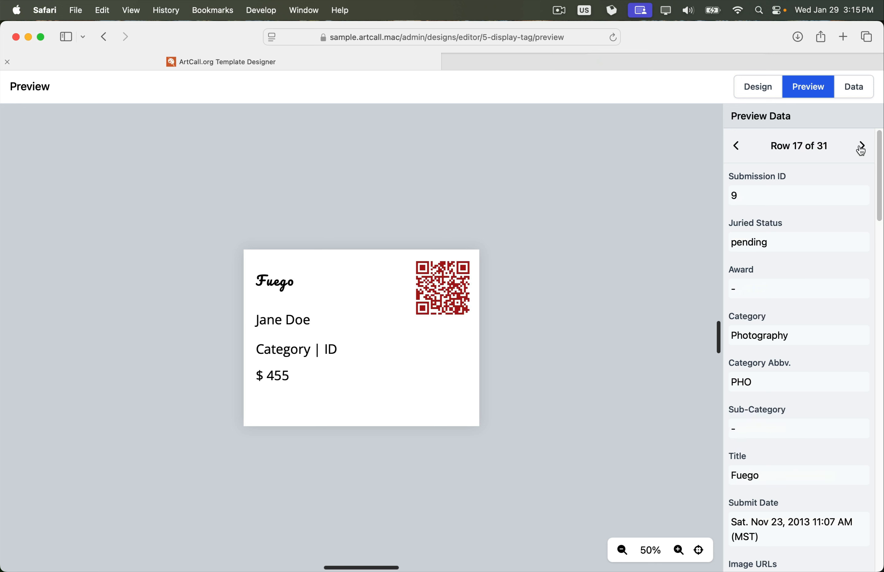
left_click(861, 148)
left_click(737, 146)
left_click(737, 146)
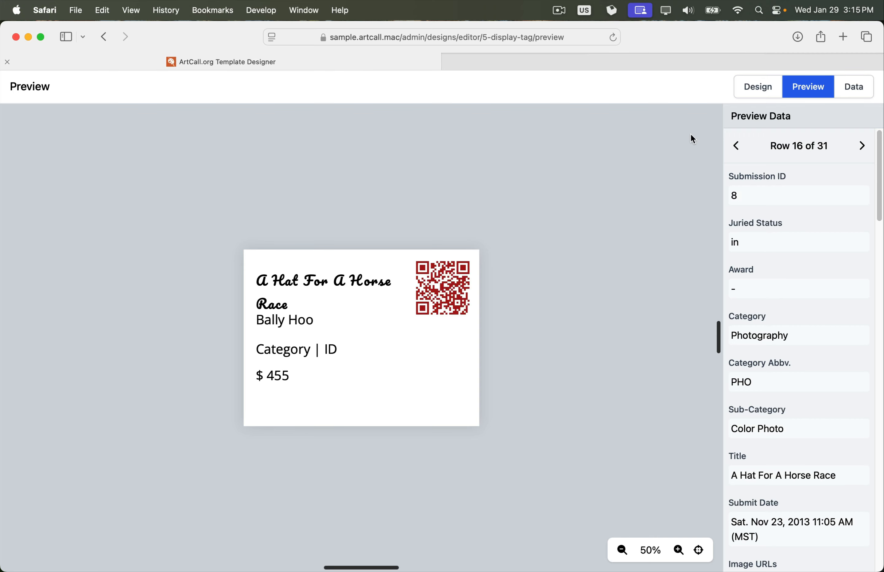
In the design, set the submission title's maximum height to 132 and deselect the layer
left_click(767, 95)
left_click(419, 288)
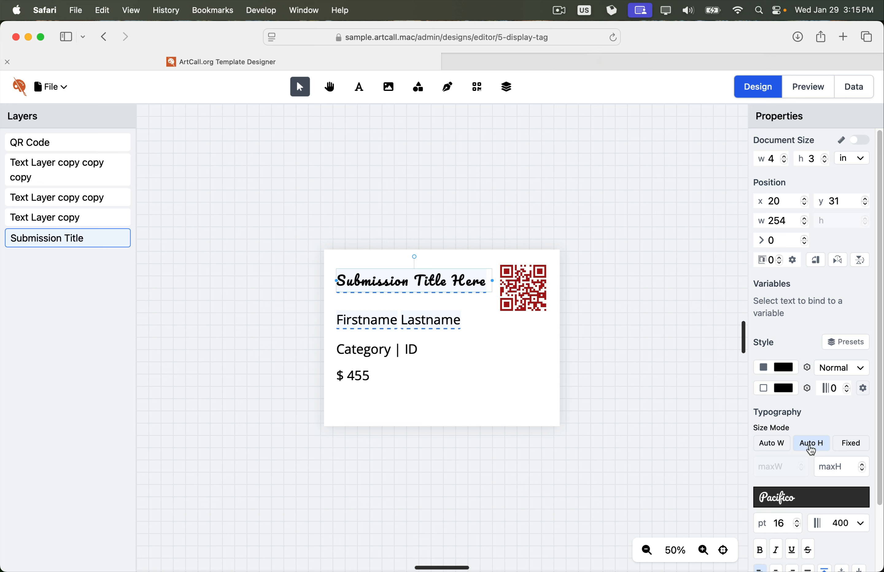
left_click(862, 467)
type("6")
left_click(862, 463)
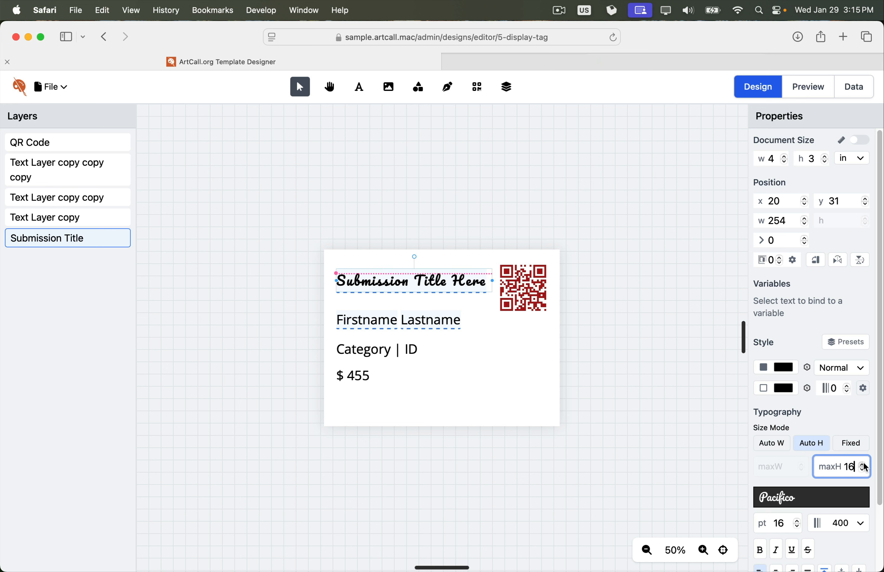
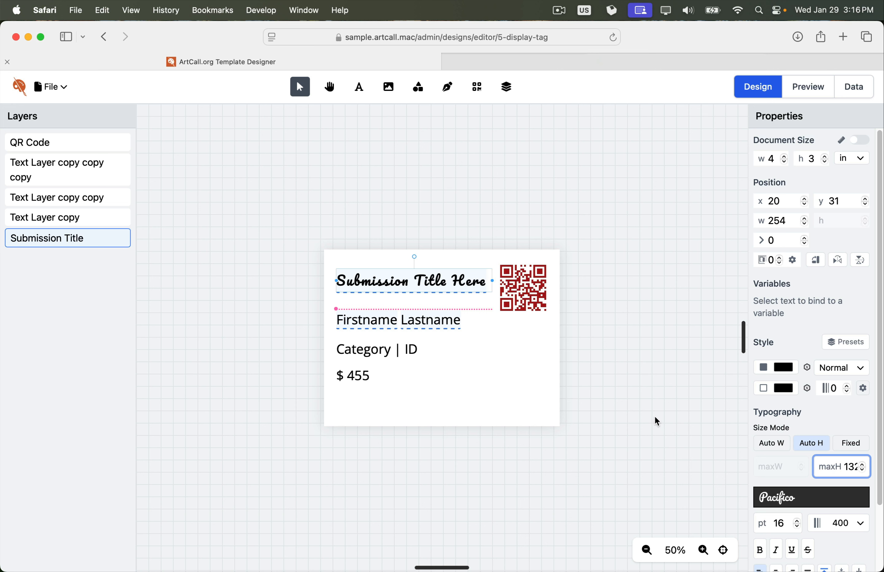
left_click(617, 389)
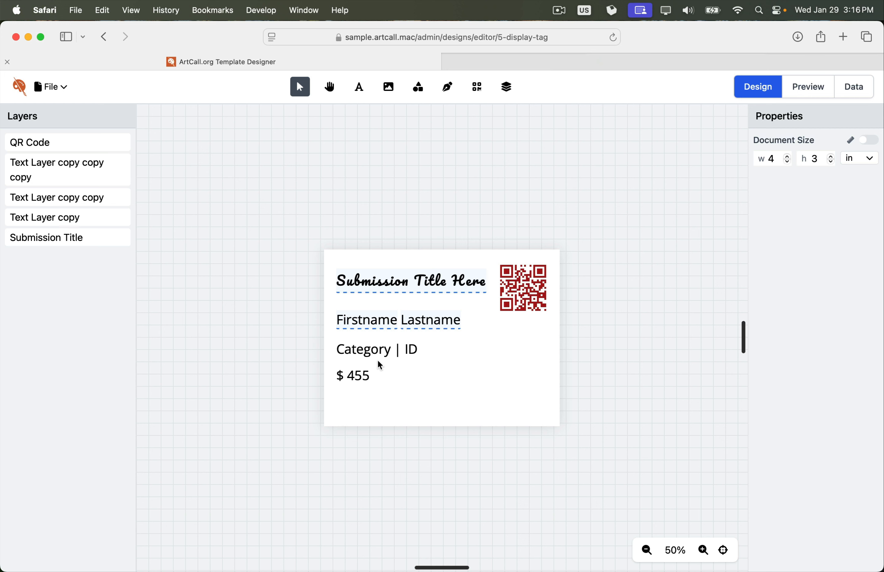
Bind the word "Category" in the tag's third text line to the Category variable
left_click(368, 349)
double_click(362, 350)
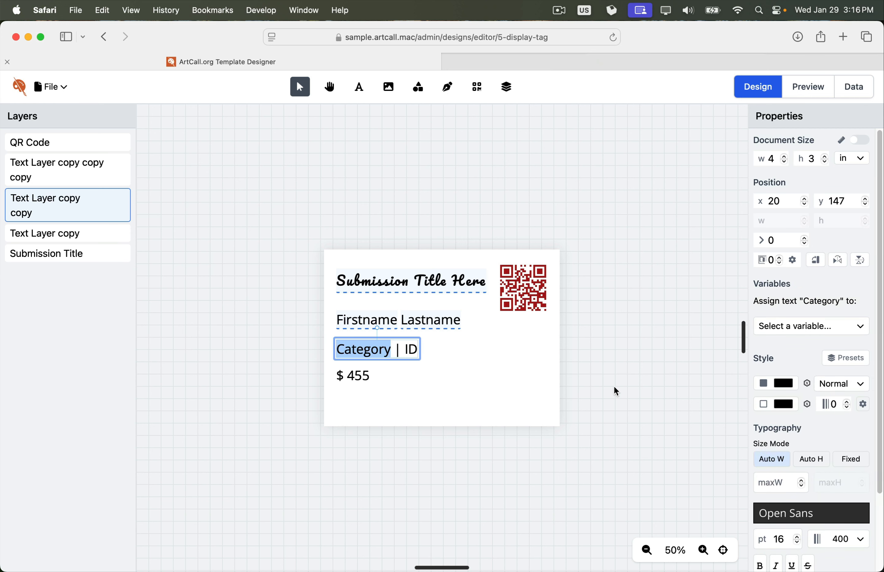
left_click(768, 326)
left_click(806, 406)
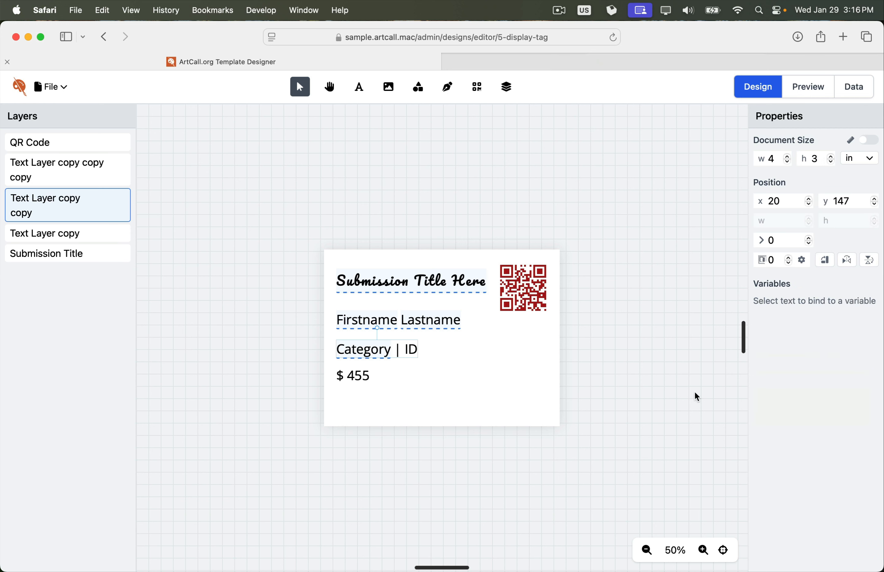
Bind the word "ID" in the "Category | ID" line to the Submission ID variable
double_click(410, 349)
left_click(411, 350)
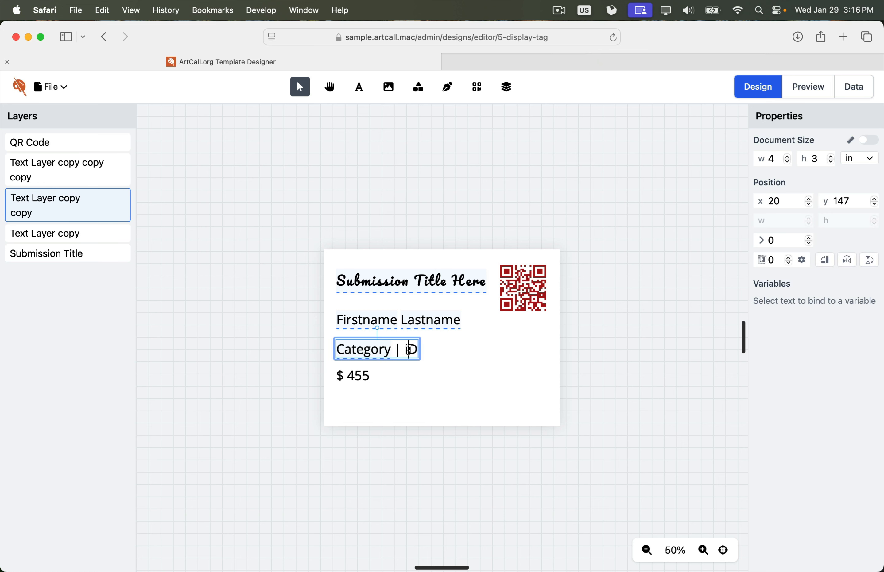
double_click(410, 349)
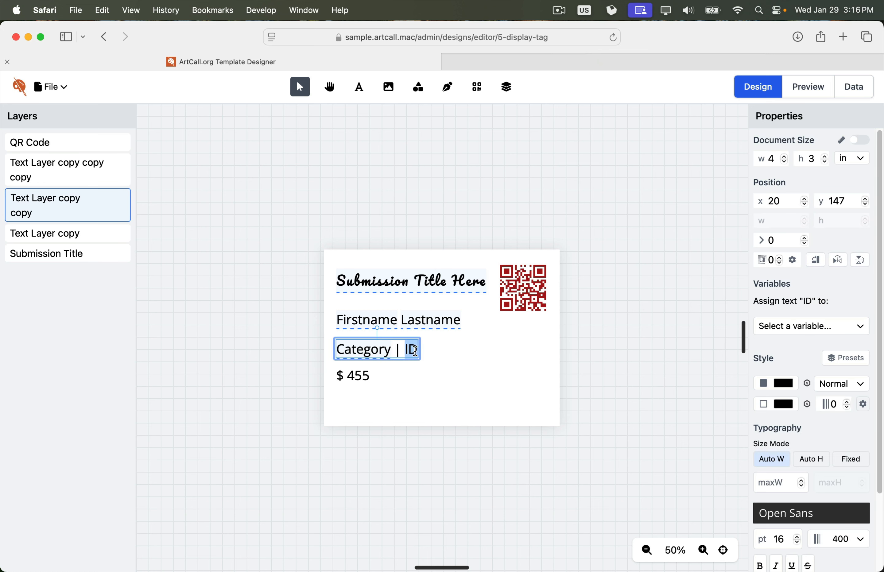
left_click(804, 327)
scroll(802, 434, "down", 1)
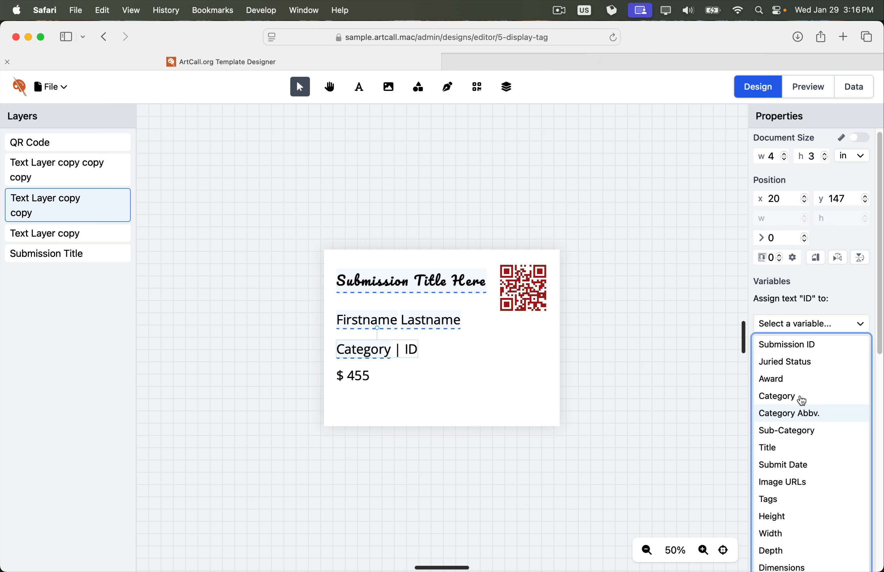
left_click(792, 349)
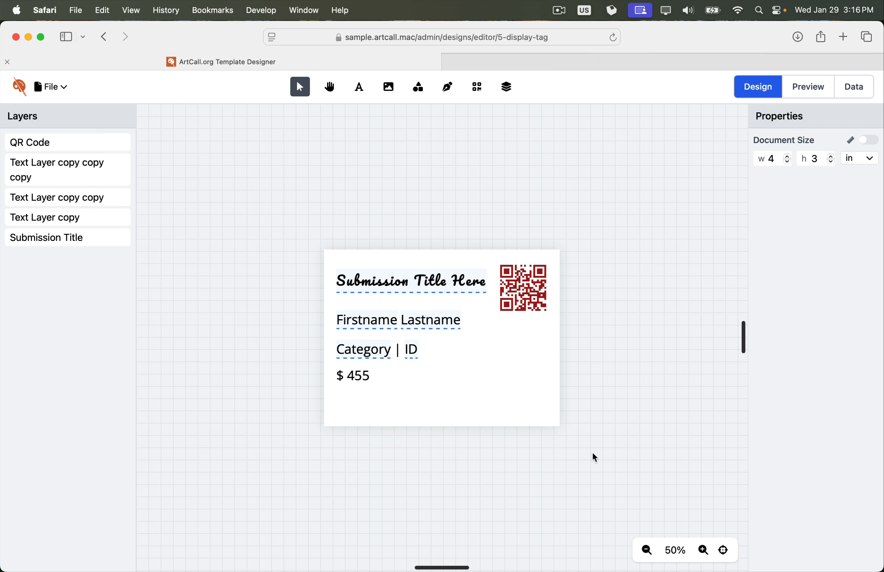
Bind the number "455" in the price line to the Sale Price variable, leaving the dollar sign as plain text
double_click(357, 376)
double_click(358, 376)
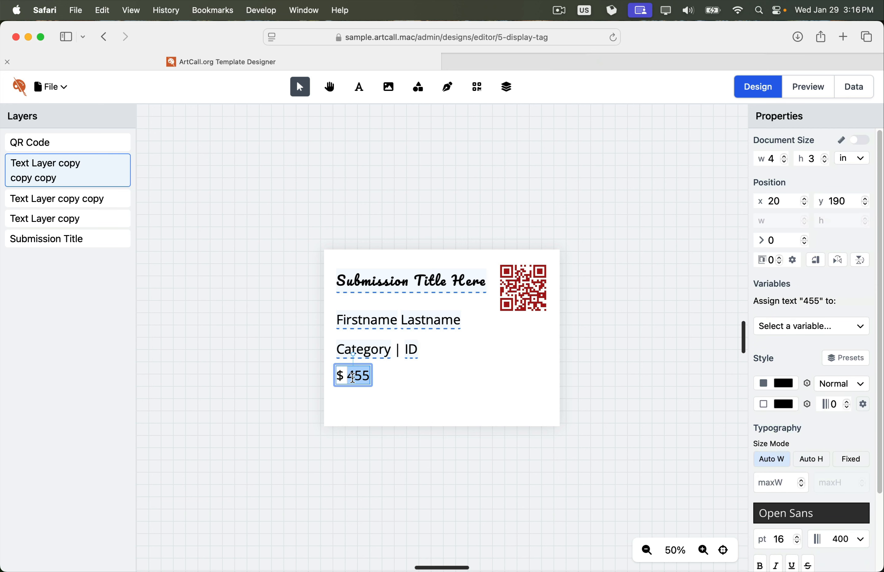
left_click(790, 334)
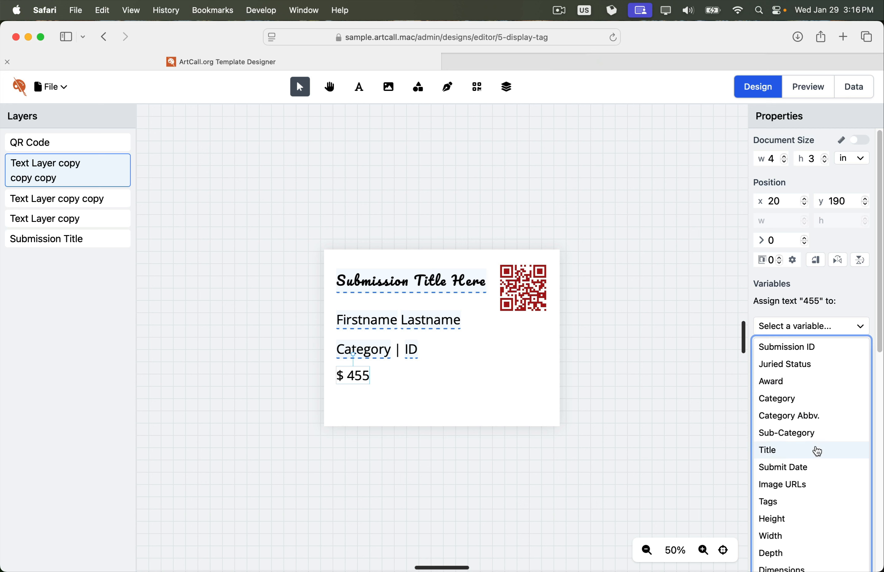
scroll(814, 450, "down", 3)
scroll(814, 443, "down", 2)
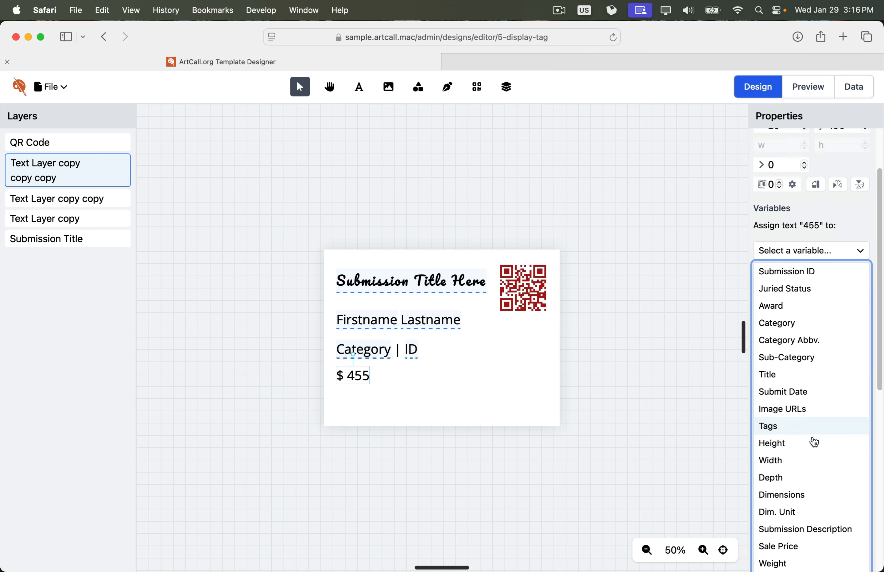
scroll(811, 444, "down", 1)
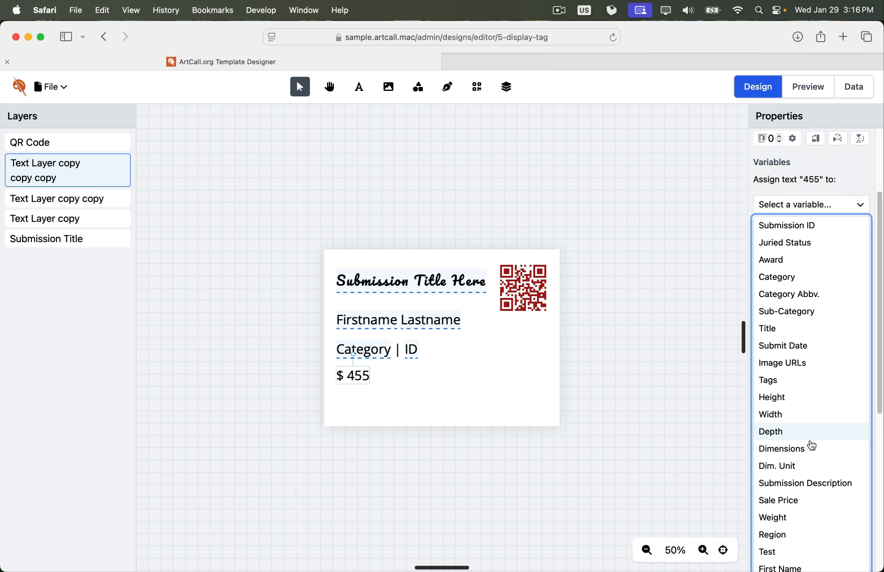
left_click(787, 500)
left_click(544, 455)
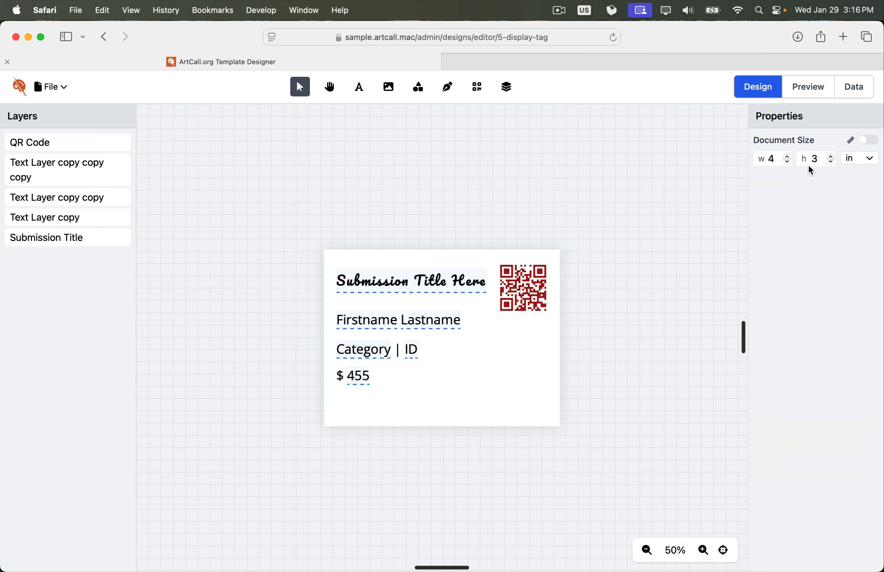
Preview the tag with submission data and browse the records to check the title, name, category, ID and price fields
left_click(813, 88)
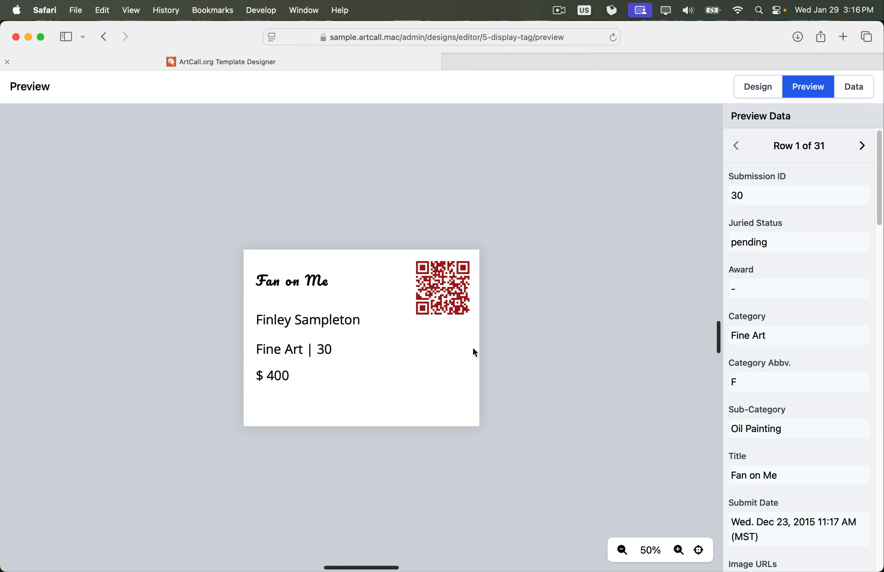
left_click(863, 152)
left_click(862, 152)
left_click(862, 152)
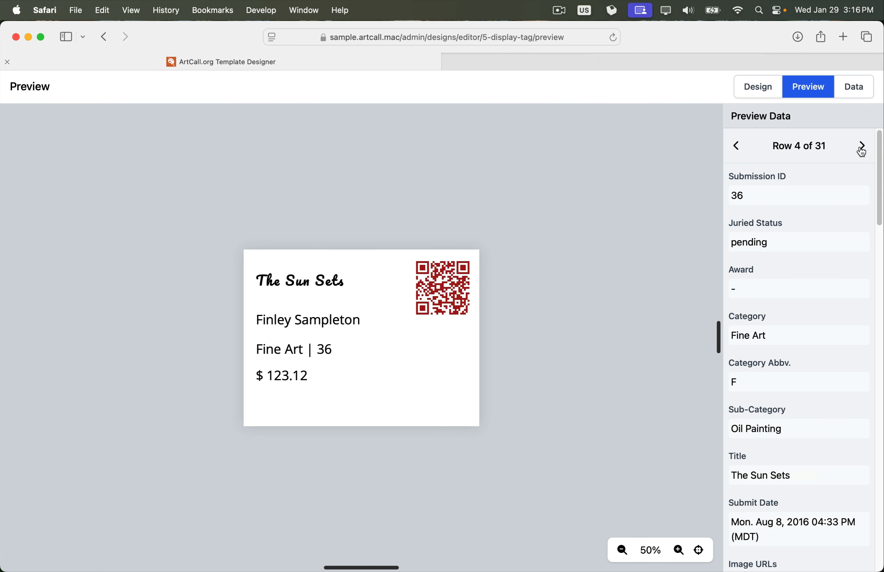
double_click(862, 152)
double_click(861, 151)
left_click(861, 152)
double_click(861, 152)
double_click(862, 152)
left_click(862, 152)
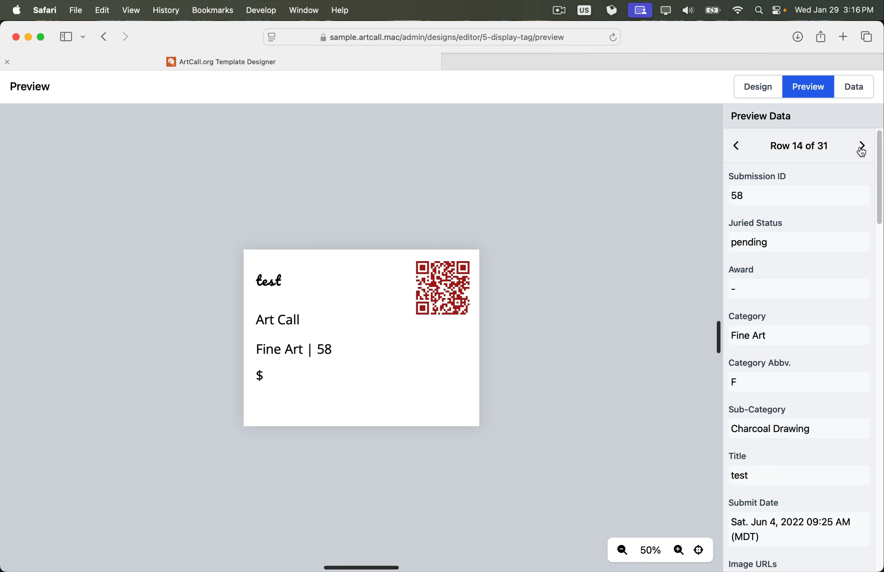
double_click(862, 152)
left_click(862, 152)
double_click(862, 152)
double_click(861, 152)
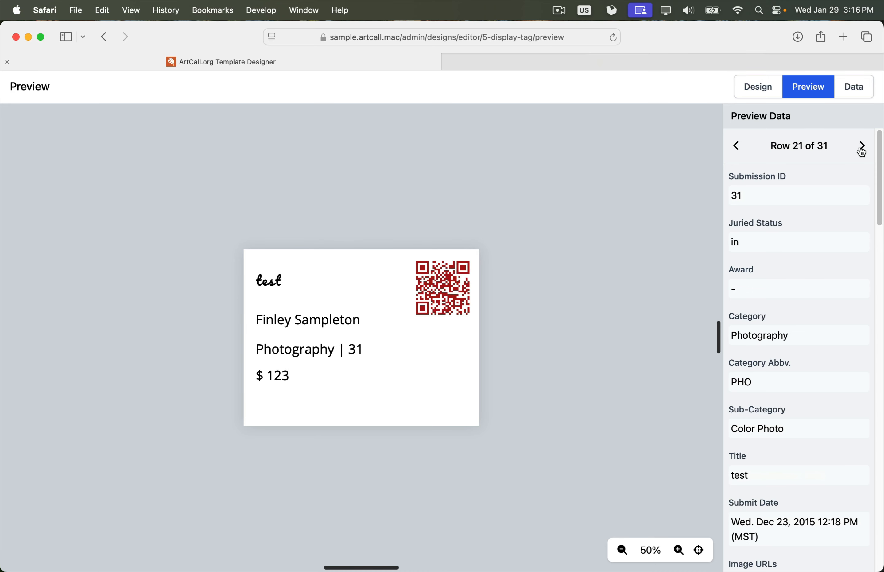
left_click(862, 151)
double_click(862, 152)
left_click(862, 152)
double_click(862, 152)
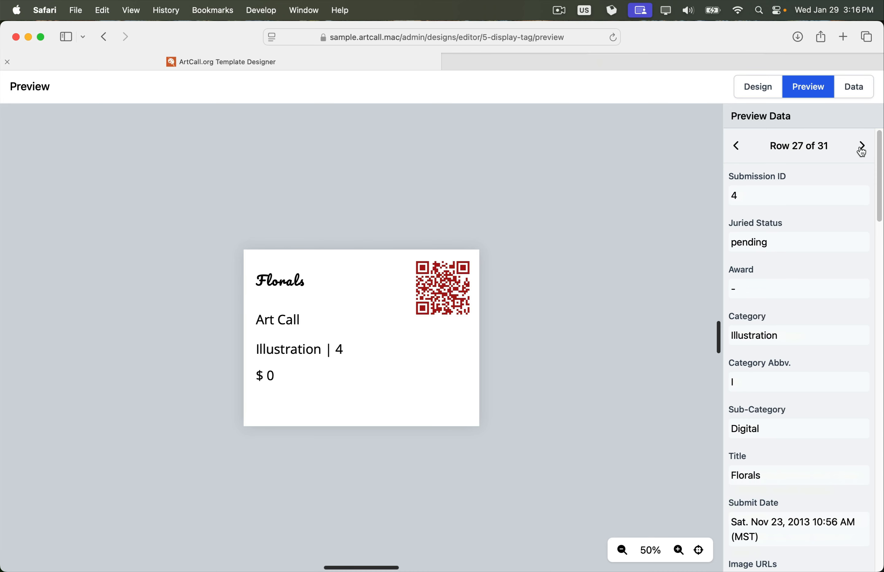
double_click(738, 152)
left_click(739, 153)
Return to the design, set the "Firstname Lastname" text's size mode to Auto H and widen its box to 226
left_click(756, 89)
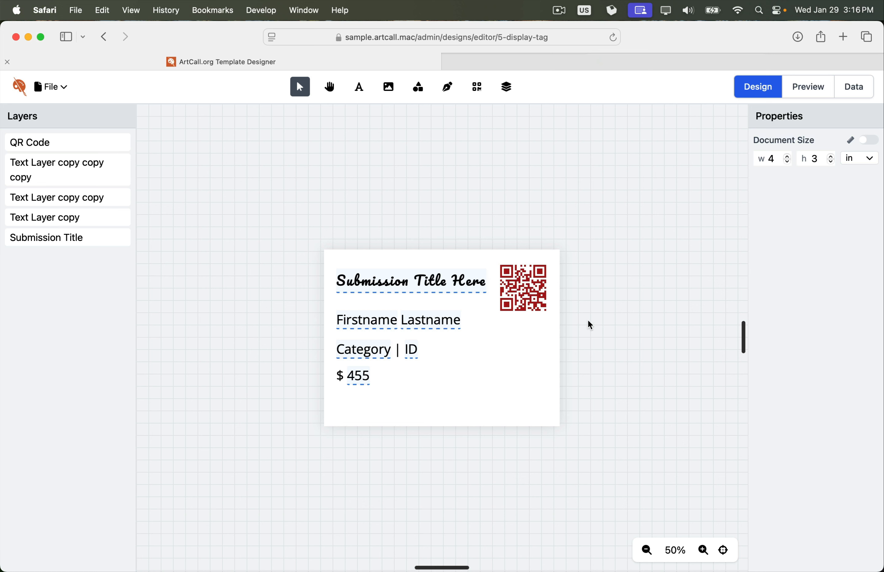
left_click(378, 283)
left_click(373, 324)
left_click(366, 341)
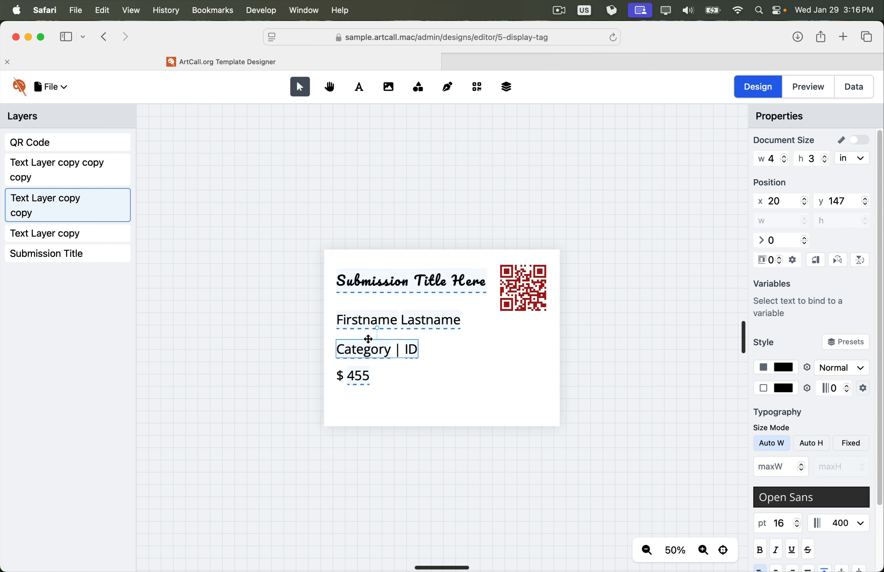
left_click(361, 323)
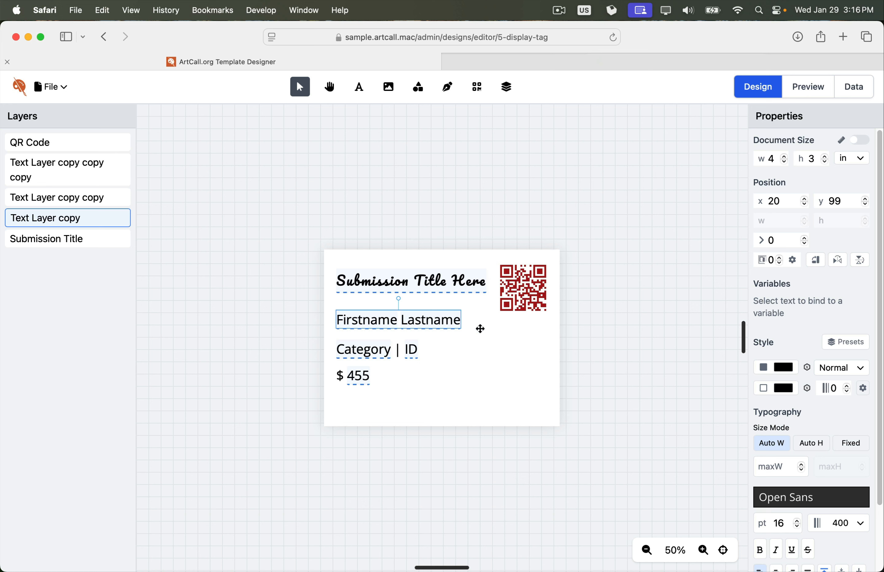
left_click(814, 449)
left_click_drag(461, 319, 474, 321)
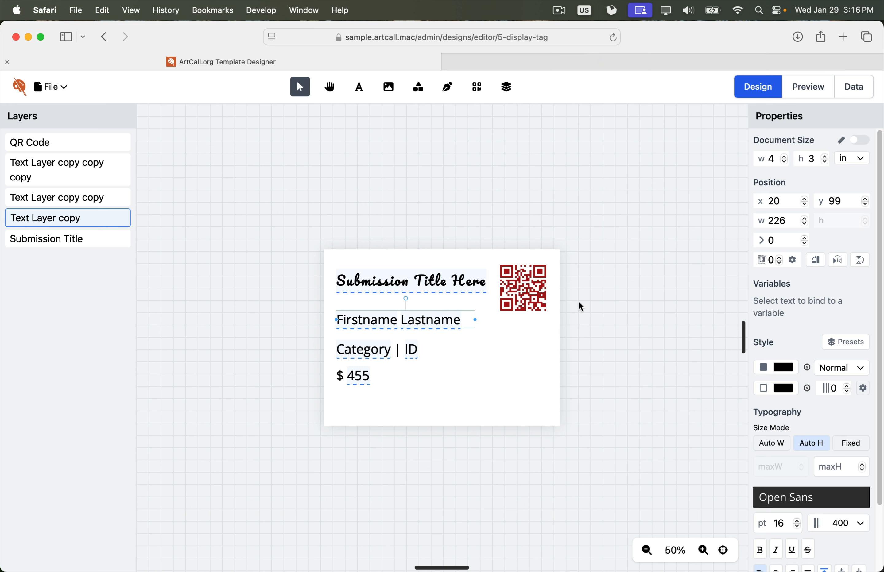
Preview the tag again and browse the records up to row 14 to check how names fit the widened box
left_click(801, 98)
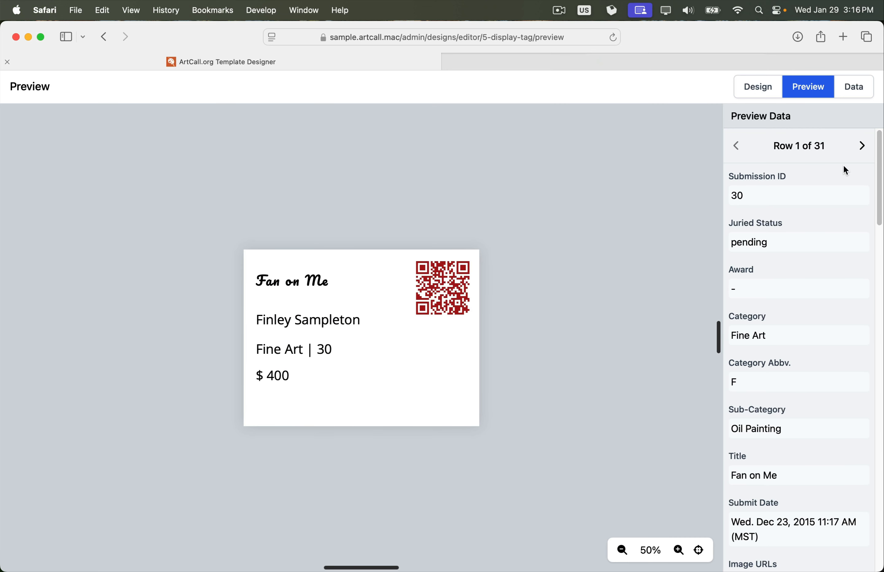
left_click(863, 146)
left_click(863, 146)
left_click(863, 146)
left_click(862, 146)
left_click(862, 146)
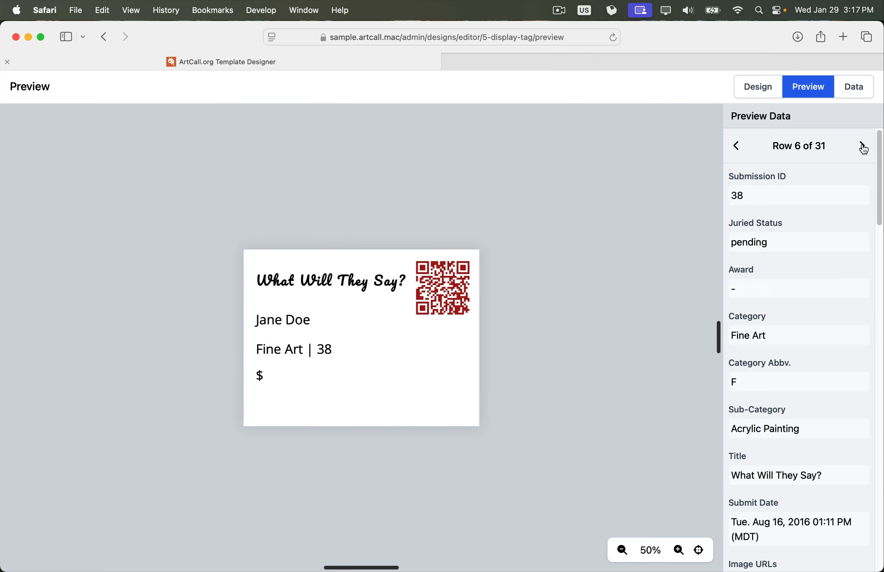
left_click(862, 147)
left_click(863, 146)
left_click(862, 147)
left_click(863, 147)
left_click(862, 146)
left_click(863, 146)
left_click(863, 147)
left_click(863, 146)
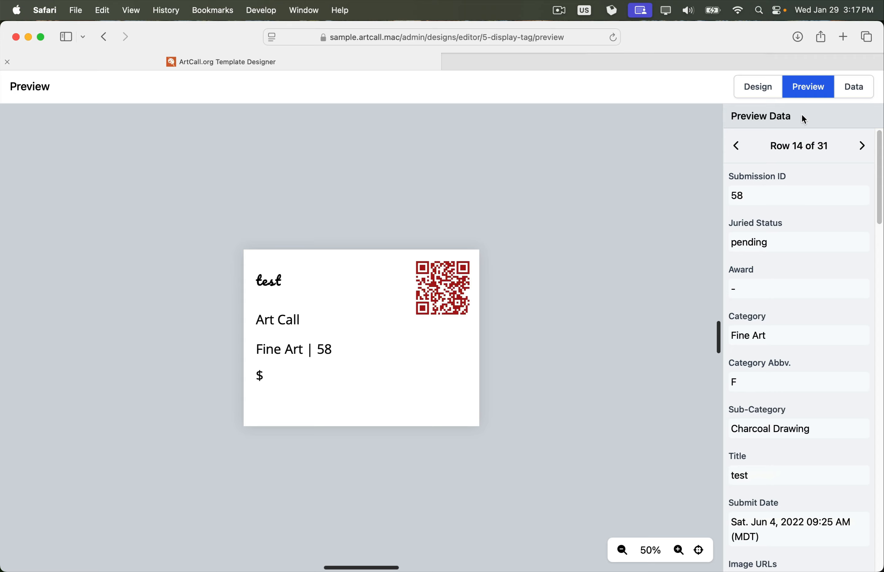
Return to the design and narrow the "Firstname Lastname" text box to a width of 133
left_click(764, 98)
left_click(454, 319)
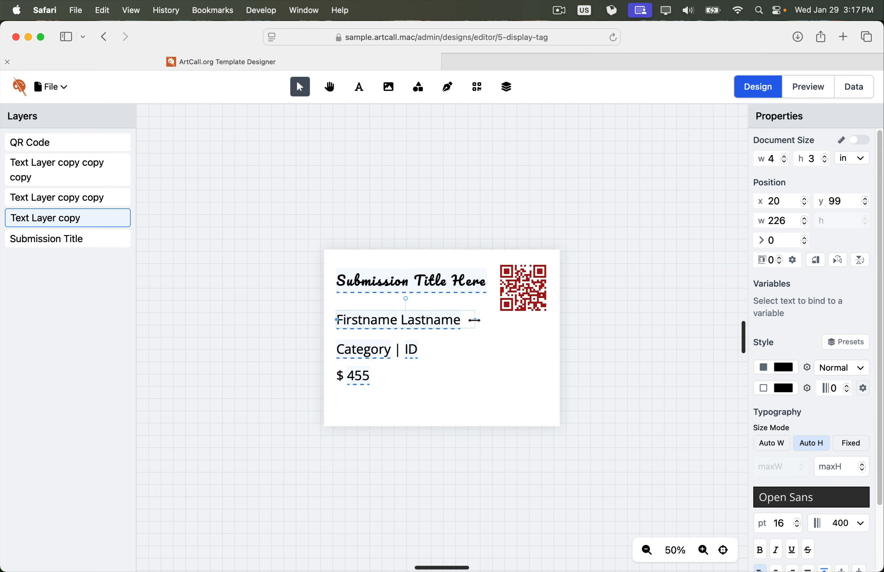
left_click_drag(479, 319, 418, 320)
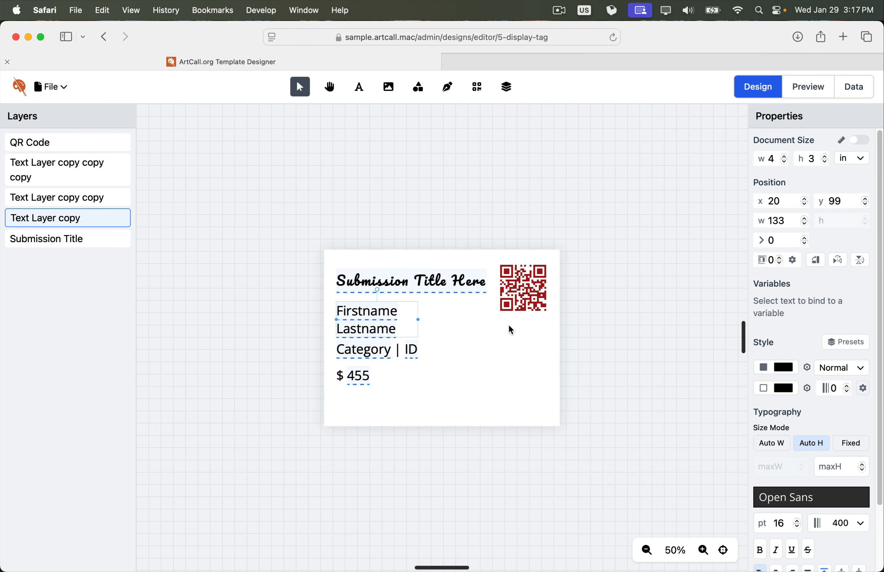
Preview the records up to row 26 to examine how wrapped names and long titles affect the lines below them
left_click(813, 95)
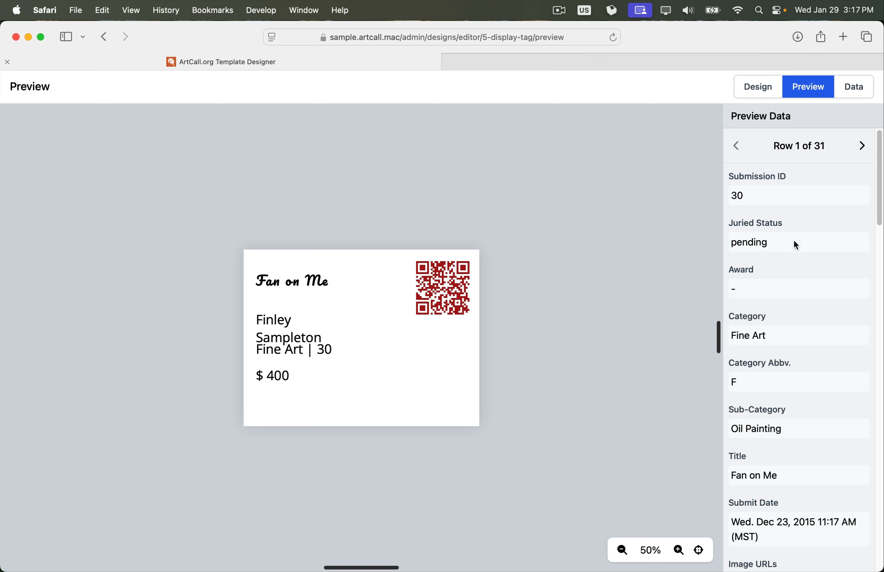
left_click(860, 155)
left_click(860, 155)
left_click(861, 154)
left_click(861, 154)
left_click(861, 153)
left_click(861, 153)
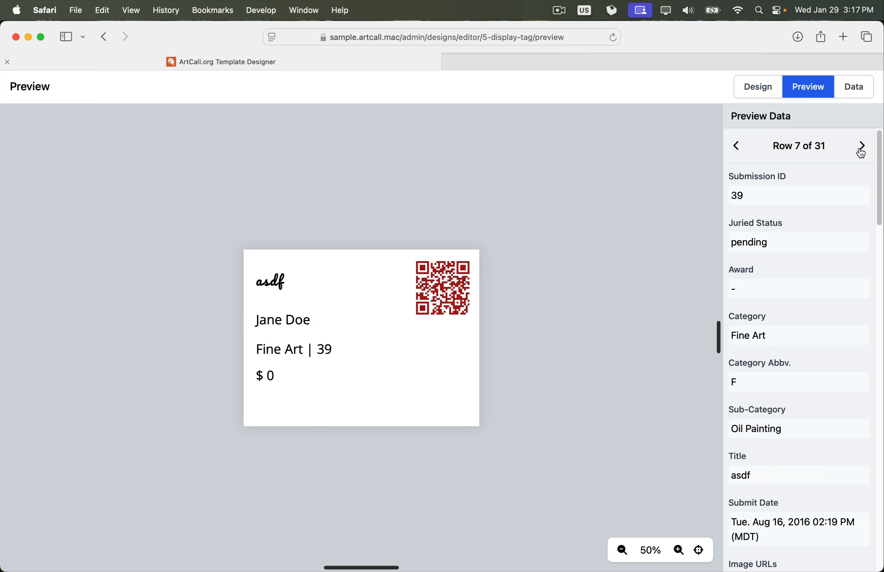
left_click(861, 153)
left_click(861, 153)
left_click(861, 152)
left_click(861, 152)
left_click(860, 153)
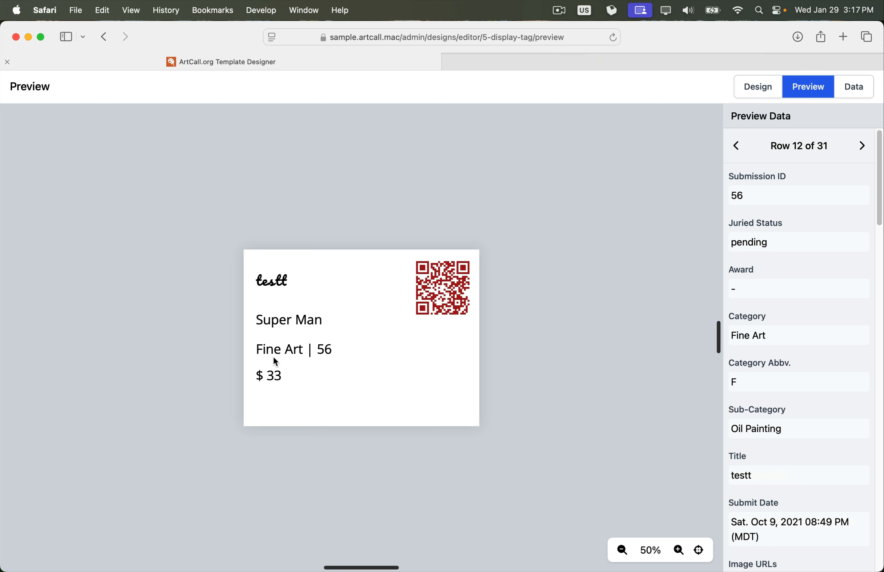
double_click(861, 154)
double_click(861, 154)
triple_click(861, 154)
double_click(861, 153)
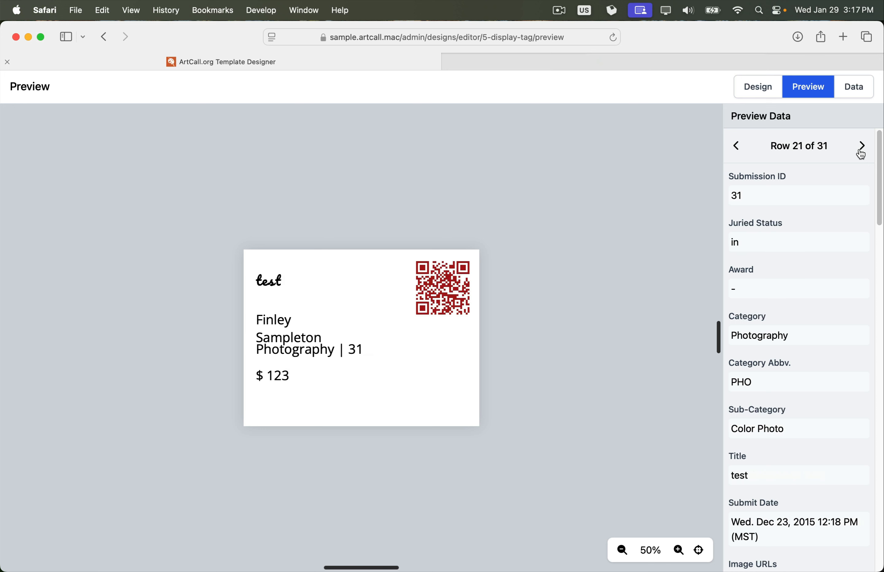
double_click(861, 154)
double_click(861, 154)
left_click(861, 154)
left_click(739, 152)
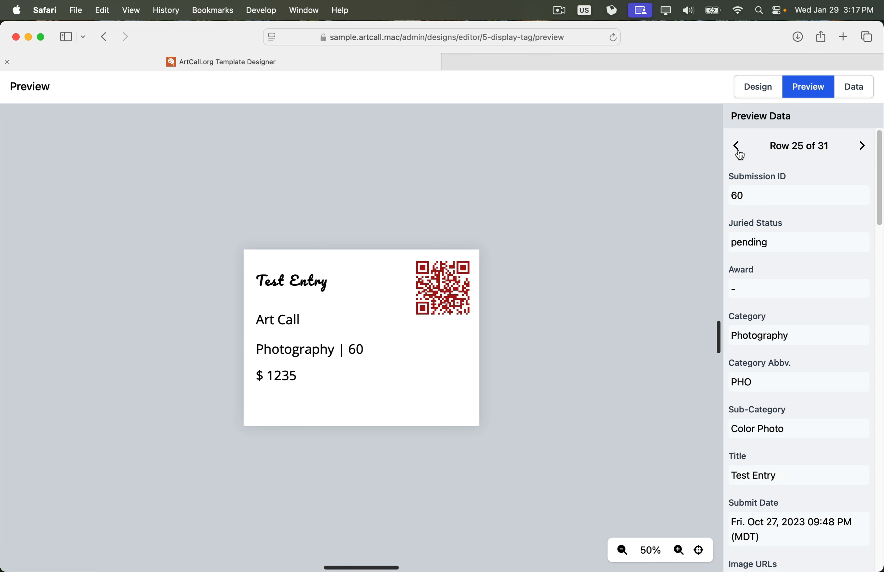
left_click(740, 153)
left_click(867, 151)
left_click(864, 151)
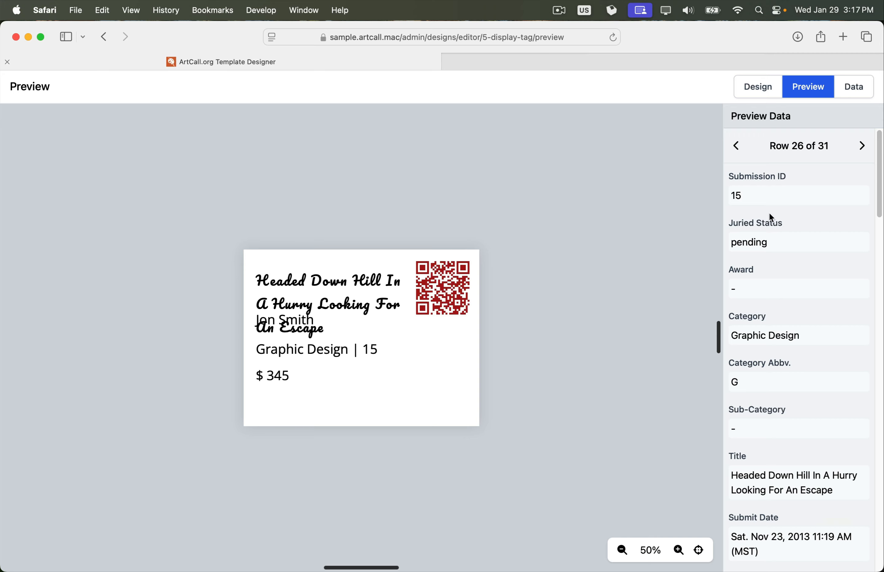
Return to the design, group the four text layers without the QR code, and select the new group
left_click(762, 93)
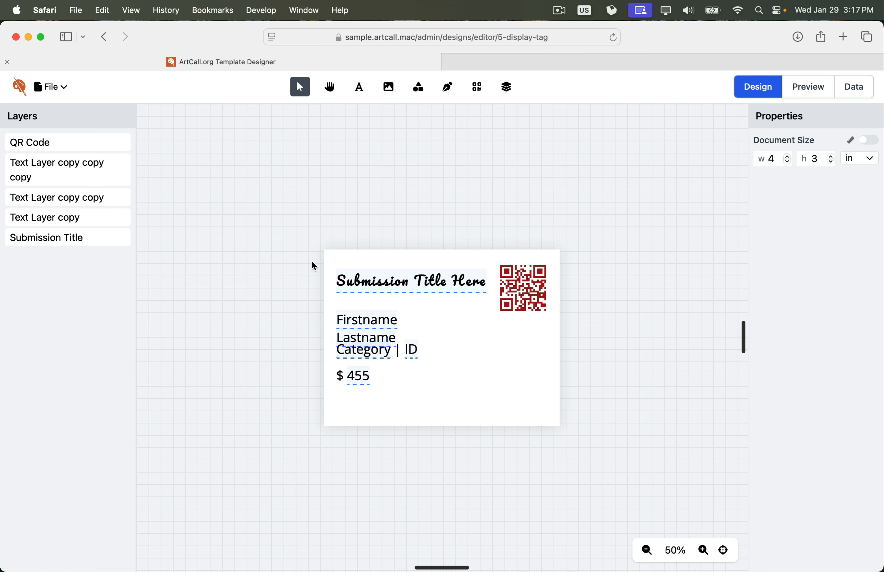
left_click_drag(314, 266, 389, 399)
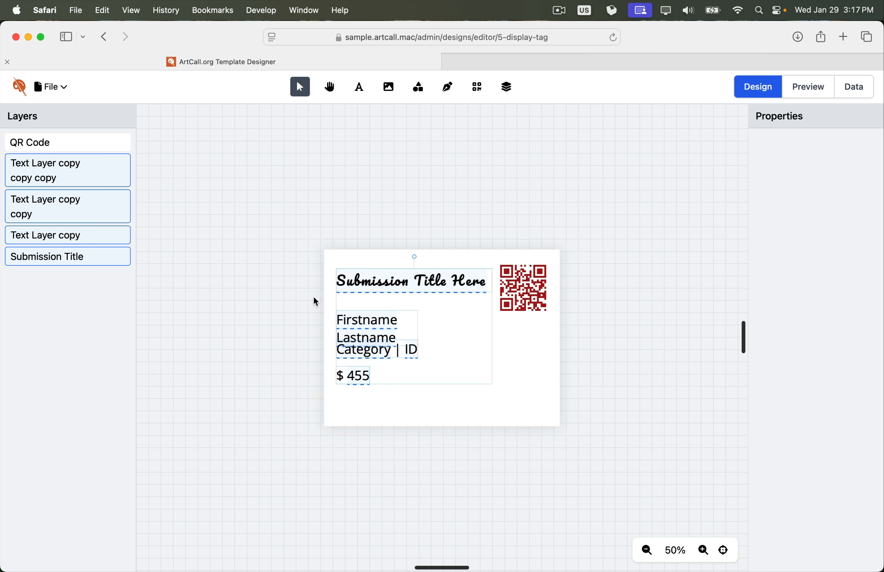
key("super+g")
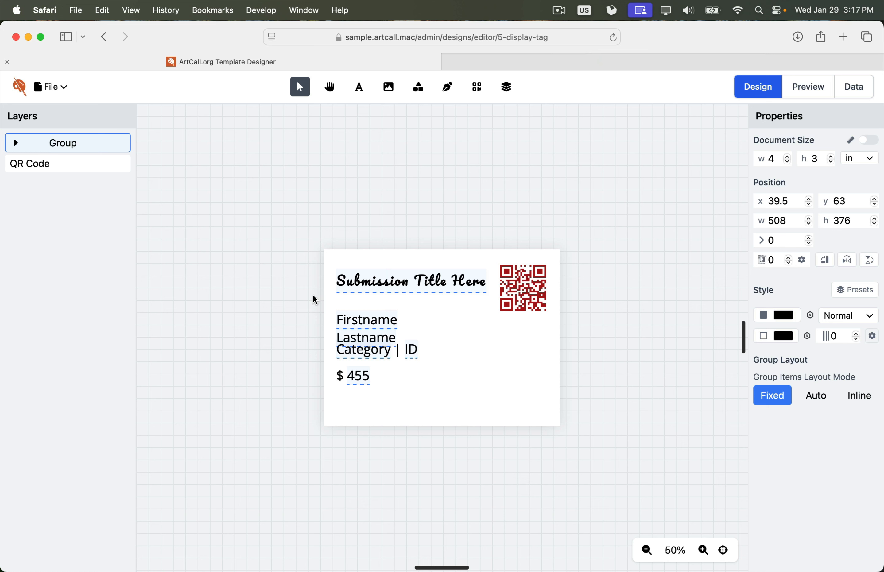
left_click(106, 143)
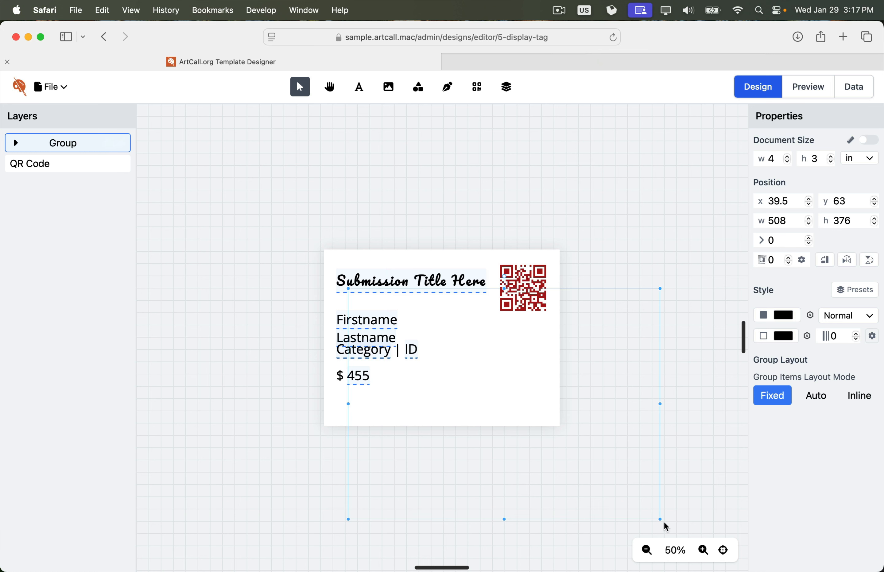
Shrink the text group's frame to about 225 × 203 and set its items layout mode to Auto
left_click_drag(657, 520, 482, 400)
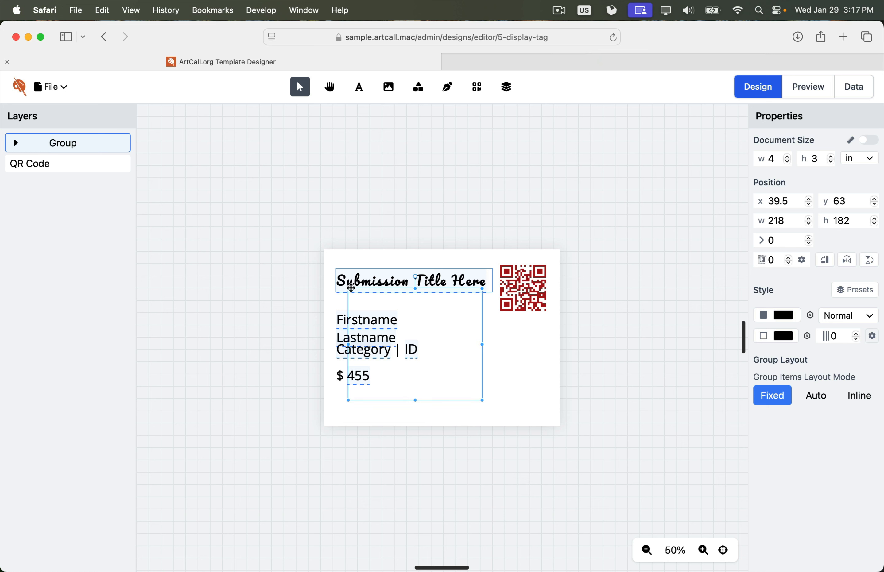
mouse_move(347, 288)
left_mouse_down()
mouse_move(329, 265)
mouse_move(344, 276)
left_mouse_up()
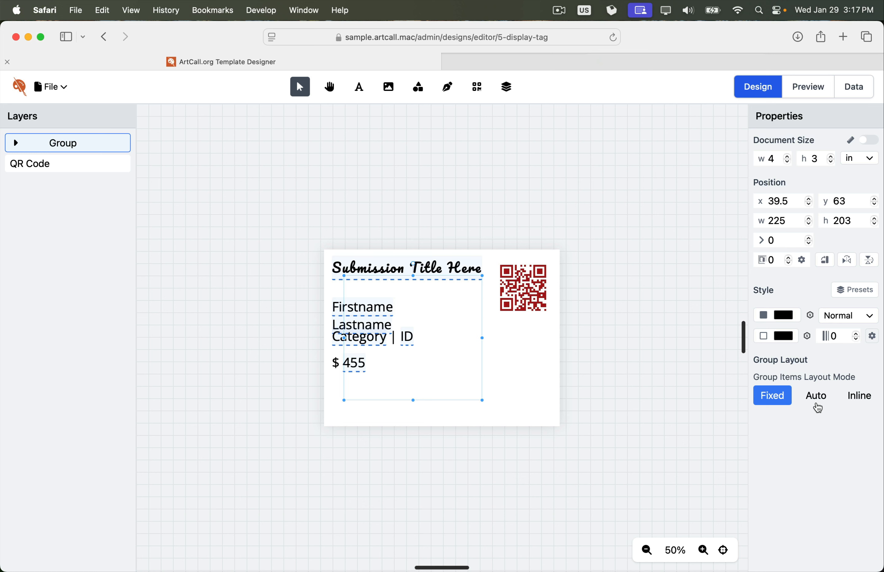
left_click(781, 402)
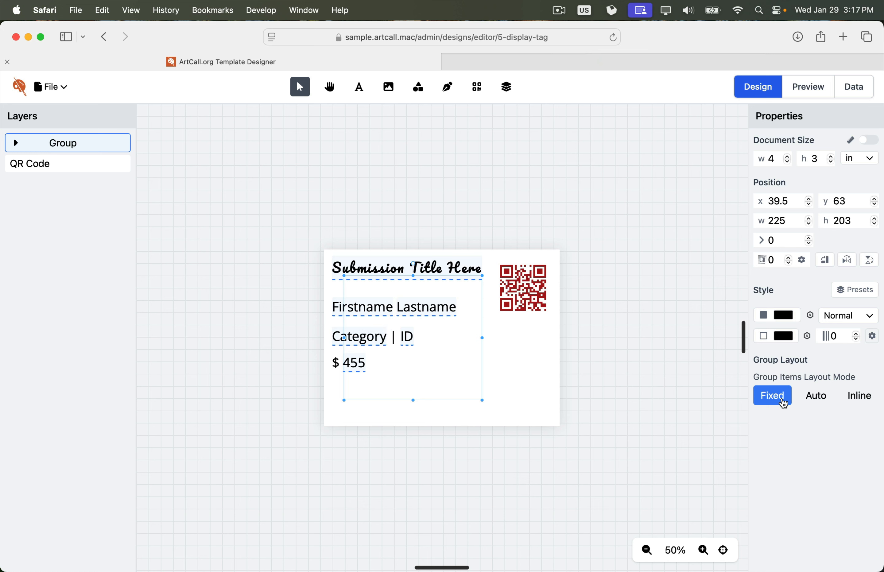
left_click(819, 405)
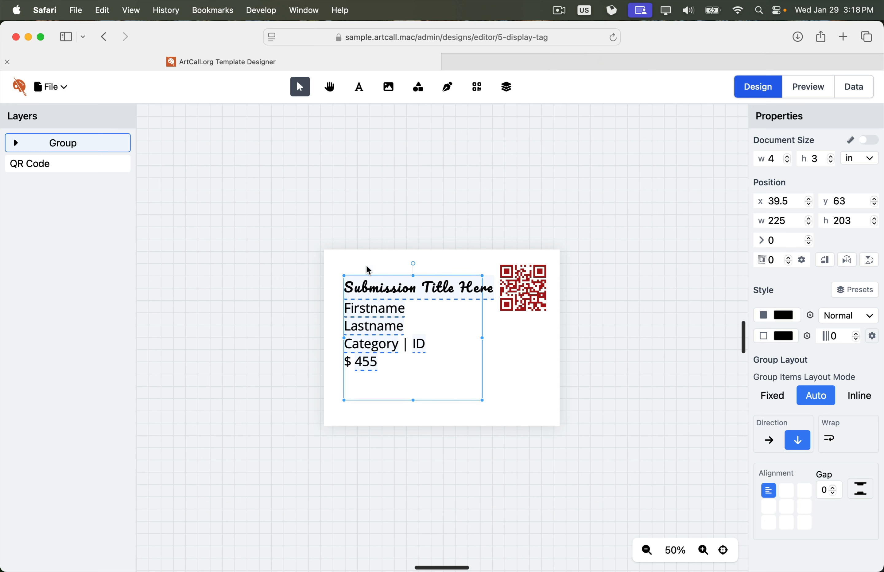
Enlarge the text group's frame to about 248 × 218 and align its items to the left, vertically centred
left_click_drag(342, 275, 329, 267)
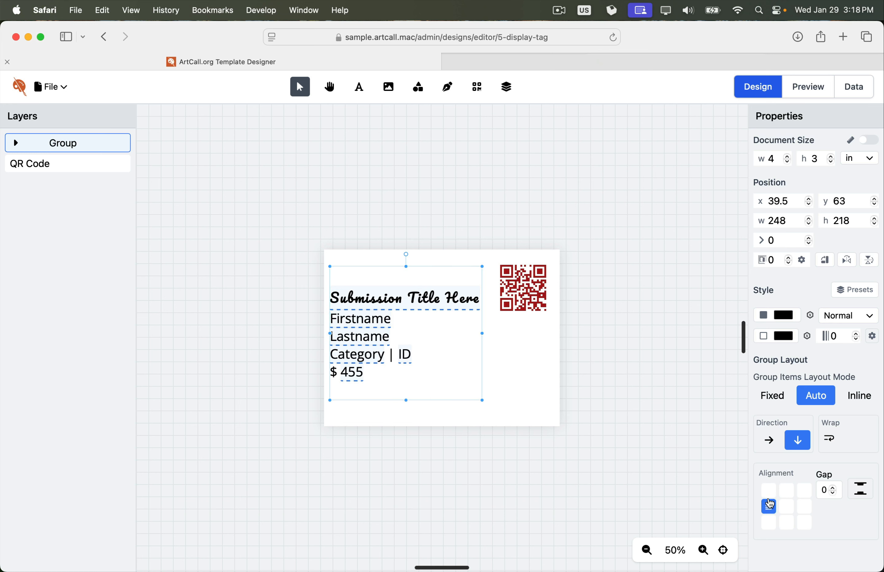
left_click(787, 491)
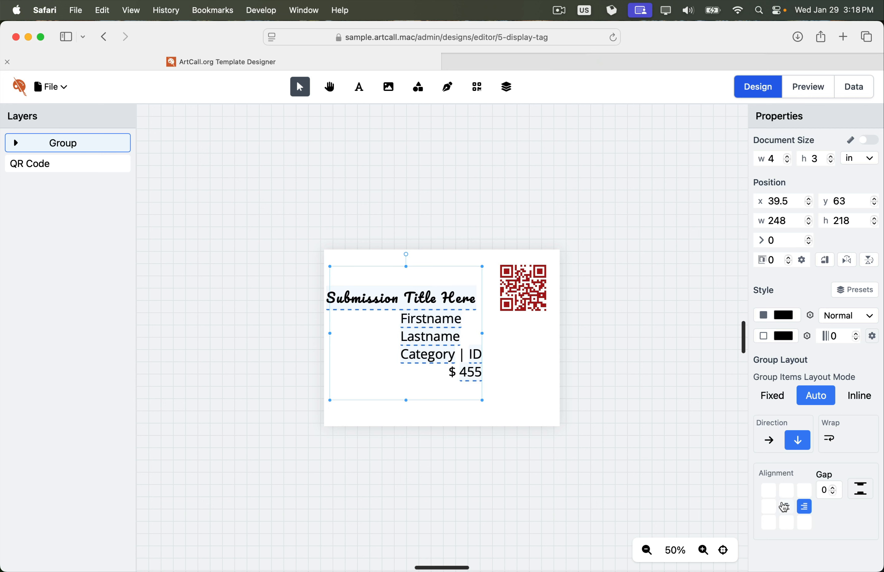
left_click(768, 506)
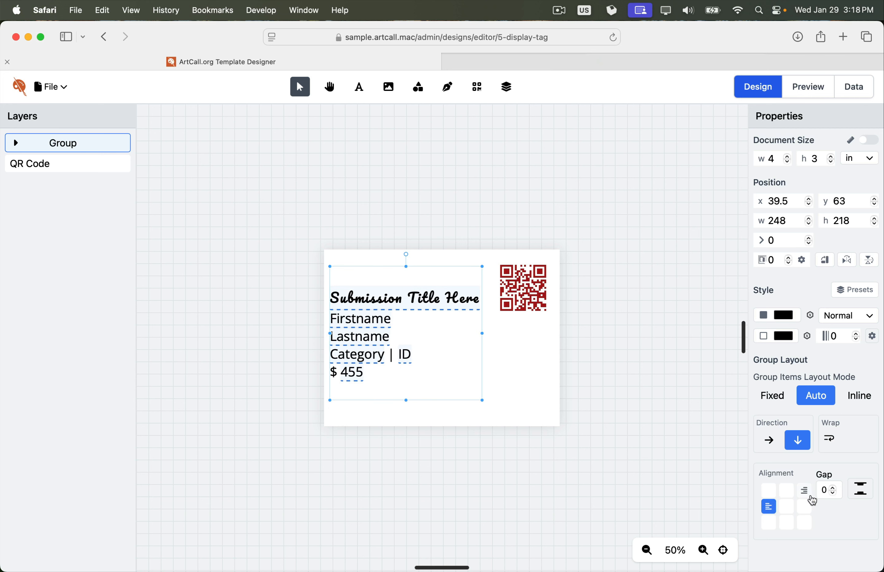
Set the gap between the group's items to 7 and stretch the frame to the tag's full height of 288
left_click_drag(835, 491, 835, 494)
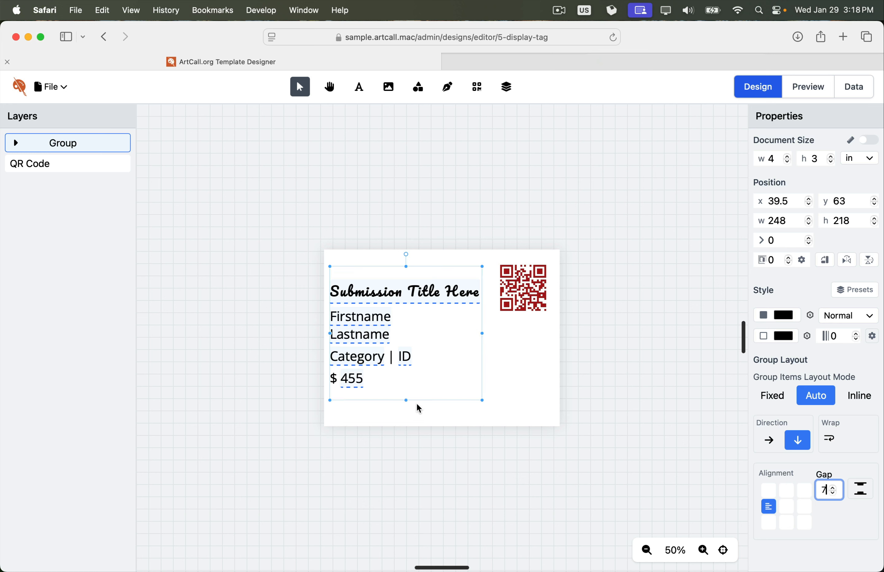
left_click_drag(407, 401, 406, 427)
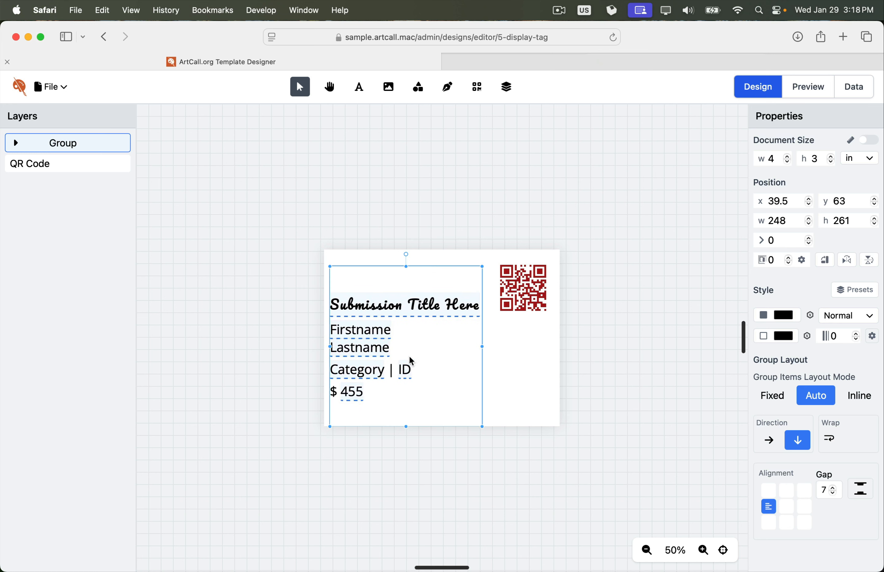
left_click_drag(406, 265, 407, 250)
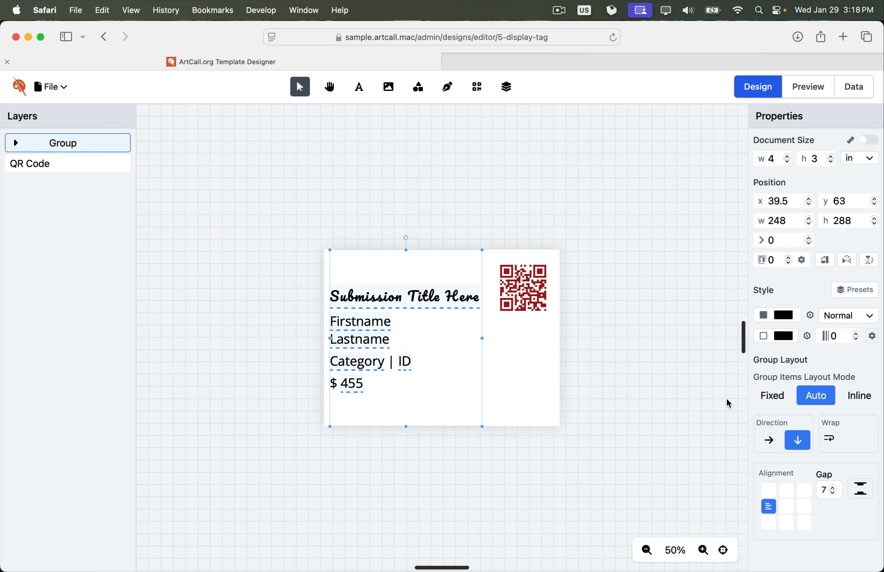
Check the tag in the preview, return to the design and move the text group to x 12, y 0
left_click(807, 91)
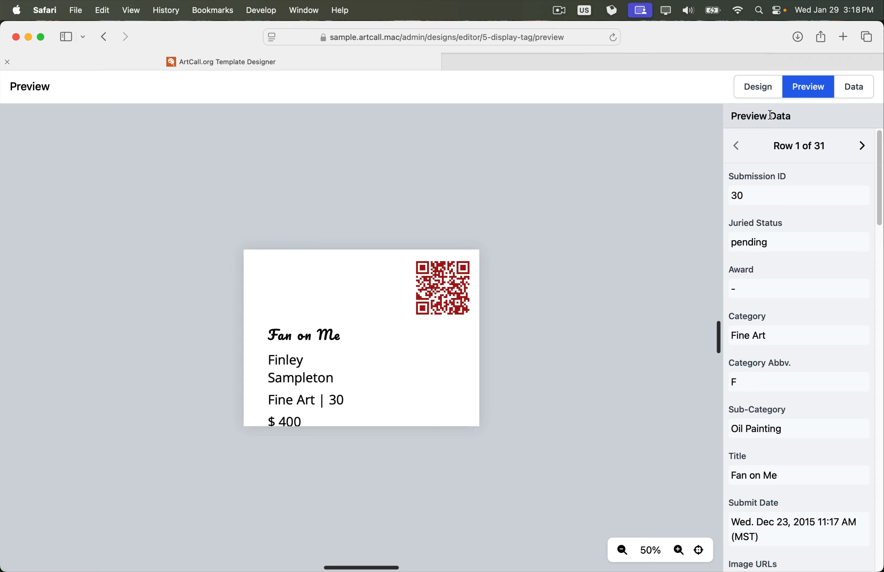
left_click(758, 94)
left_click(398, 312)
left_click_drag(398, 314, 382, 280)
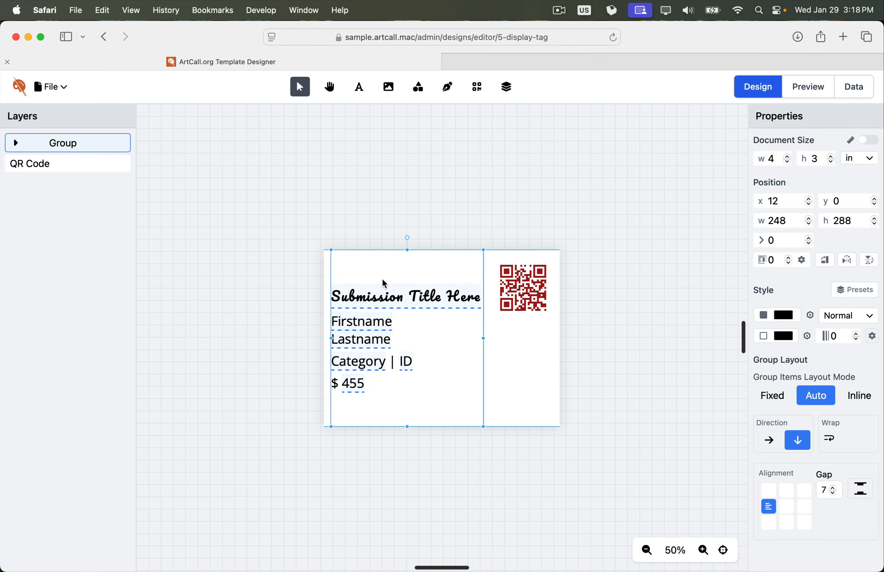
left_click(583, 253)
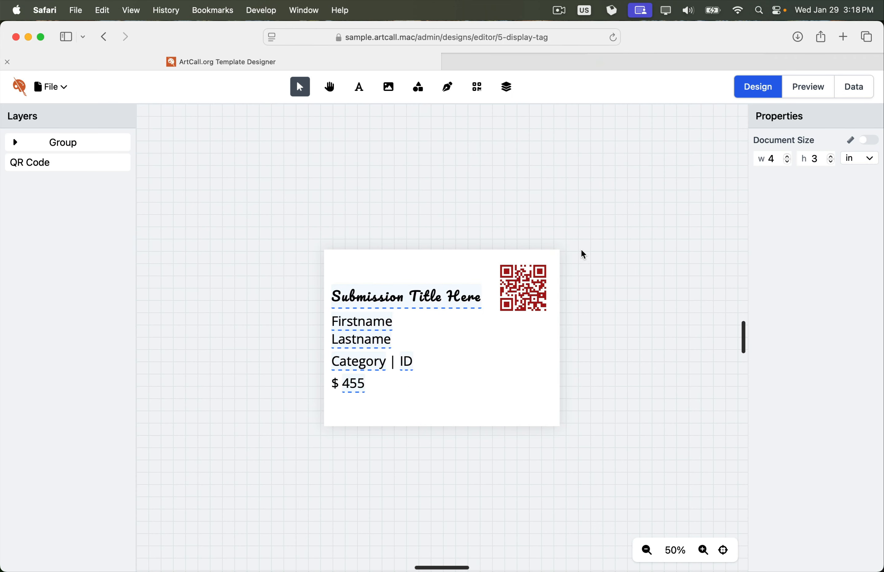
Preview the tag records up to row 20 and go back to row 16 to examine how a wrapped title shifts the lines below
left_click(804, 97)
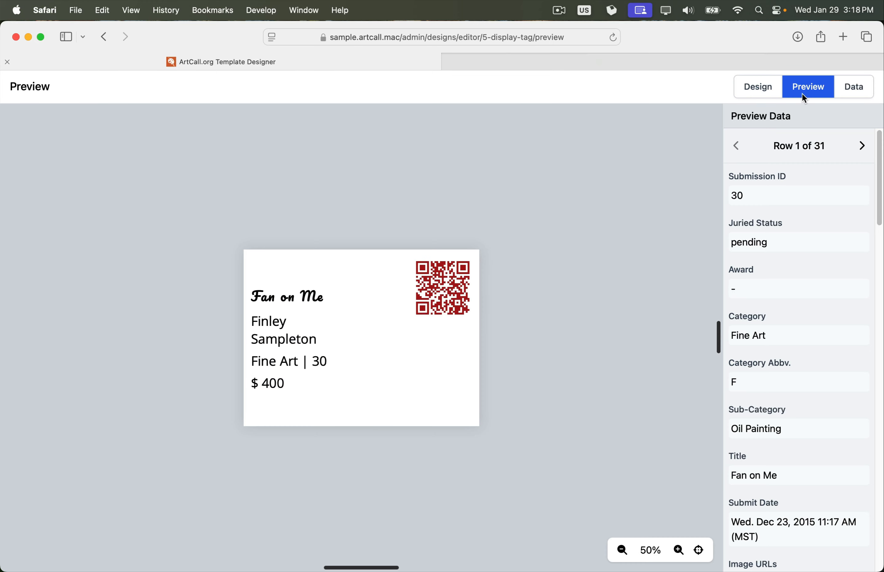
left_click(863, 146)
left_click(863, 148)
left_click(864, 150)
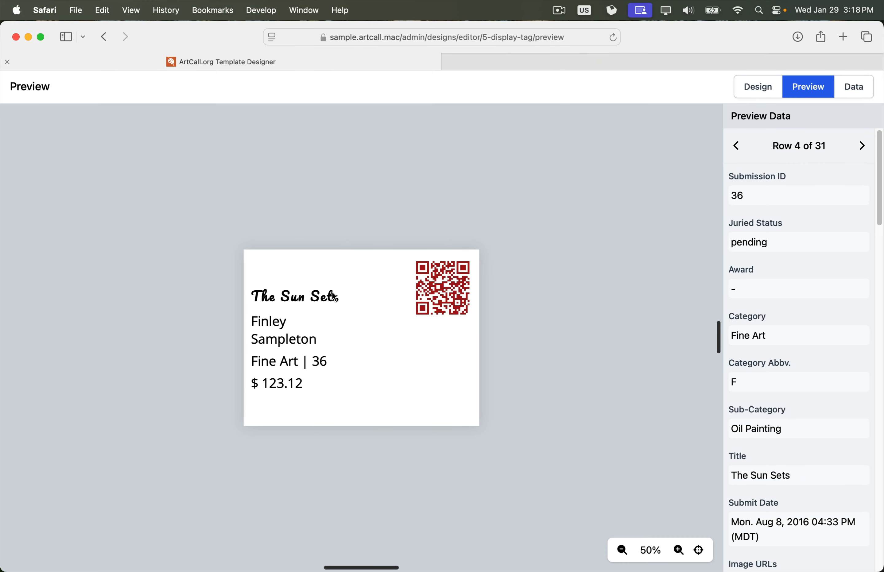
left_click(867, 150)
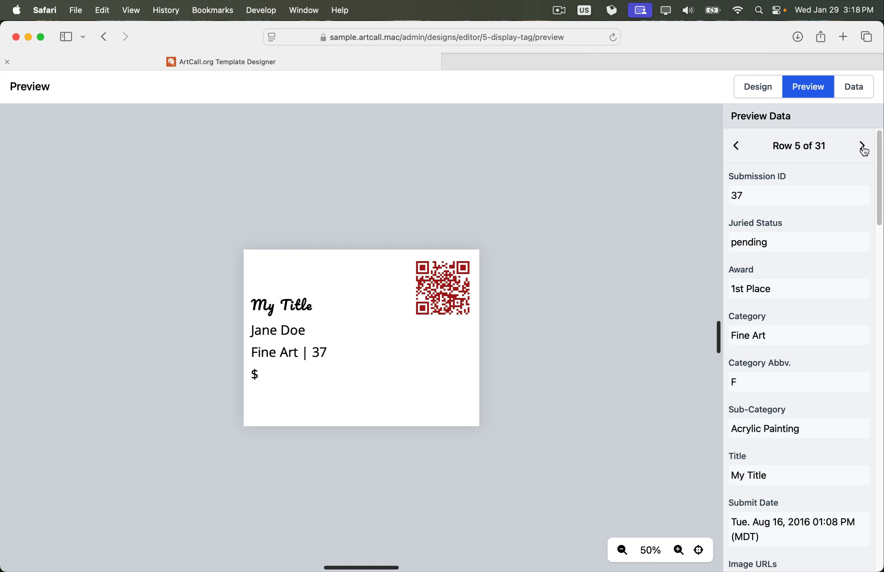
left_click(866, 150)
left_click(866, 151)
left_click(865, 151)
left_click(865, 152)
left_click(864, 151)
double_click(865, 152)
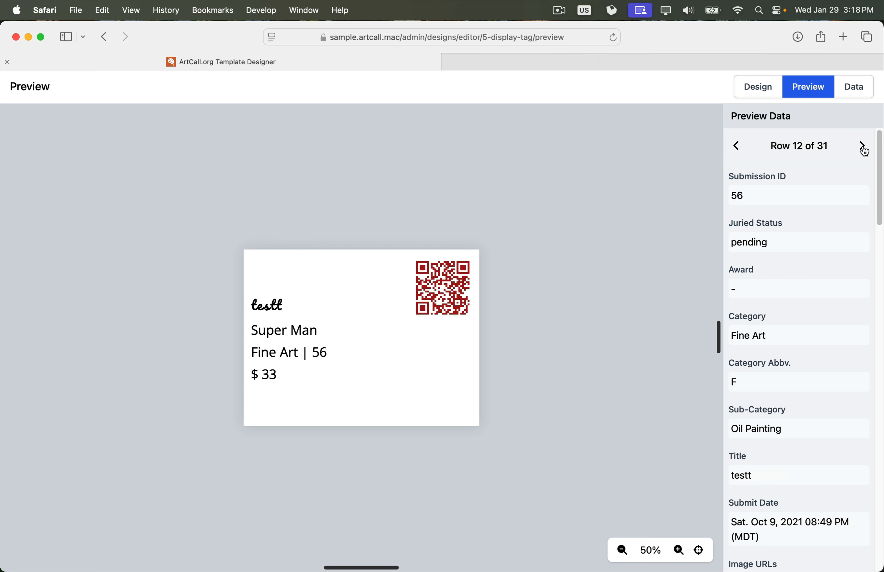
double_click(864, 151)
double_click(864, 152)
double_click(865, 152)
double_click(865, 152)
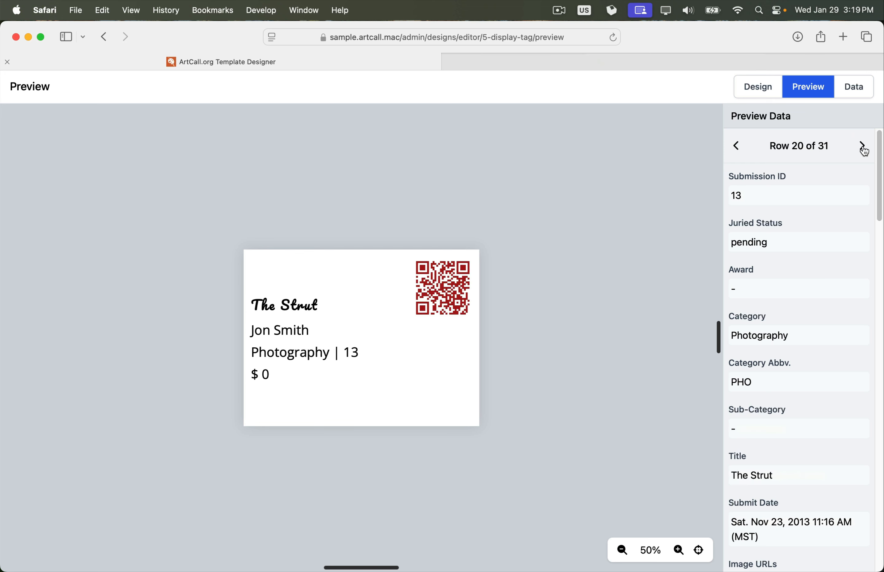
double_click(737, 150)
double_click(737, 150)
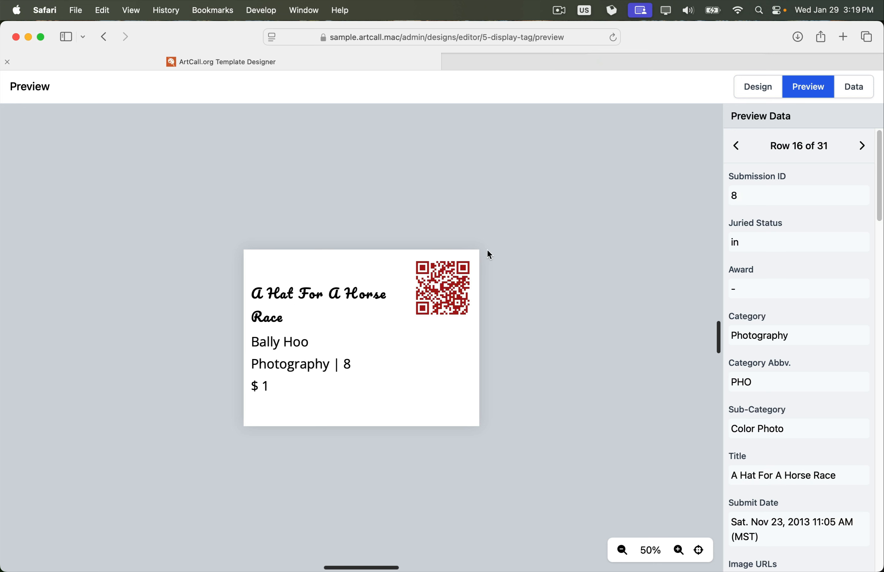
Browse the remaining preview records through row 31 to check the automatic spacing of names and titles
double_click(862, 151)
triple_click(861, 150)
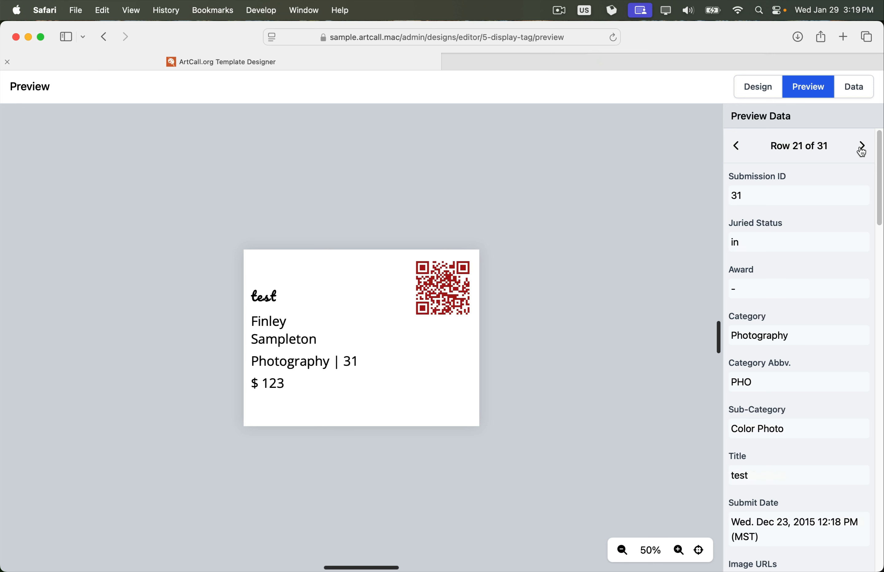
double_click(861, 150)
triple_click(862, 151)
double_click(862, 150)
double_click(862, 151)
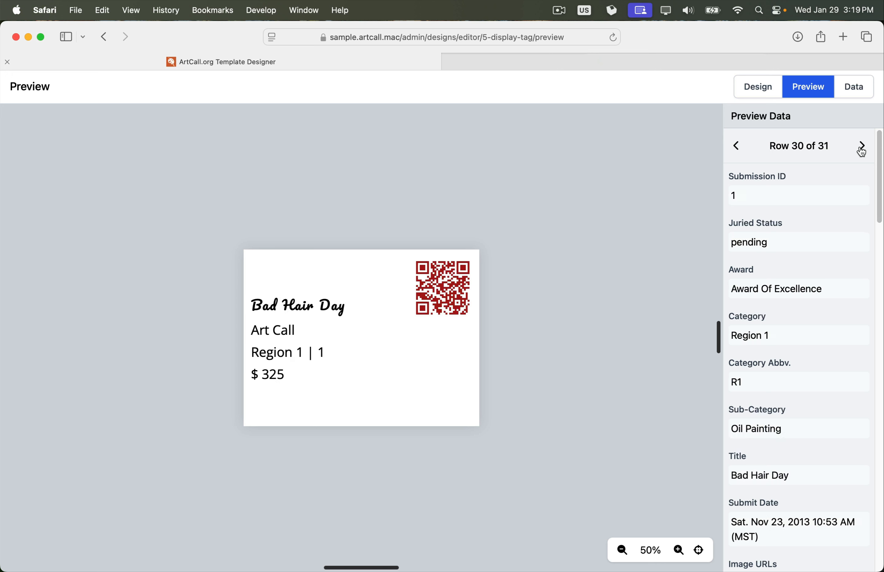
left_click(862, 151)
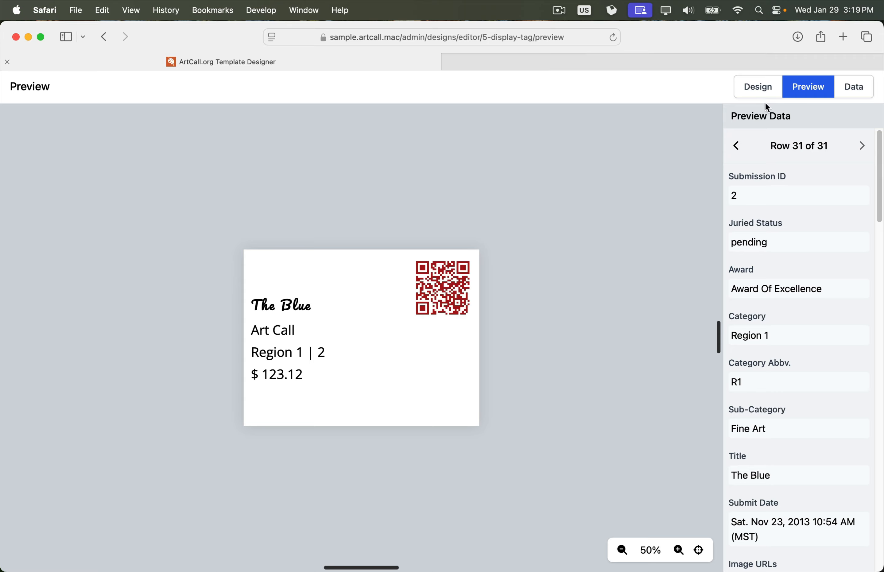
Return to the design, try the horizontal direction for the text group's items, and restore the vertical direction
left_click(761, 91)
left_click(365, 275)
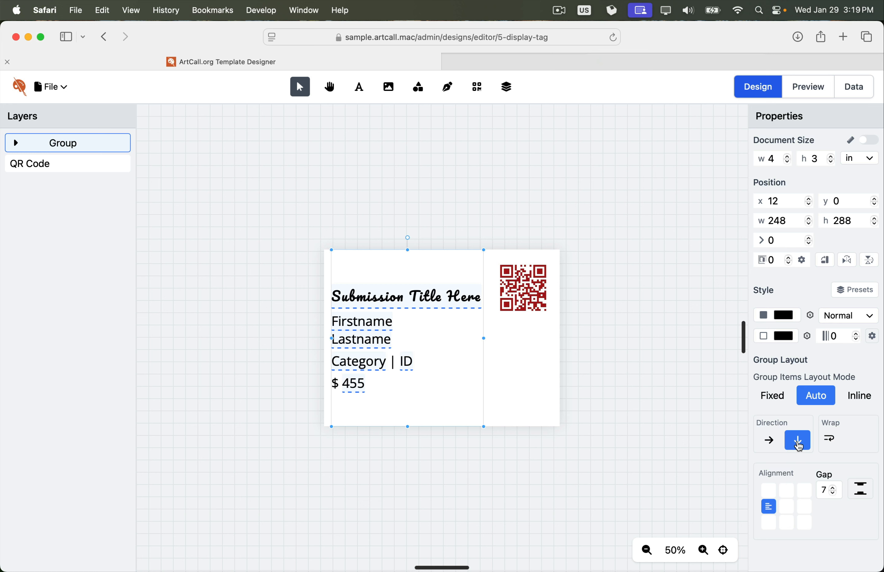
left_click(769, 441)
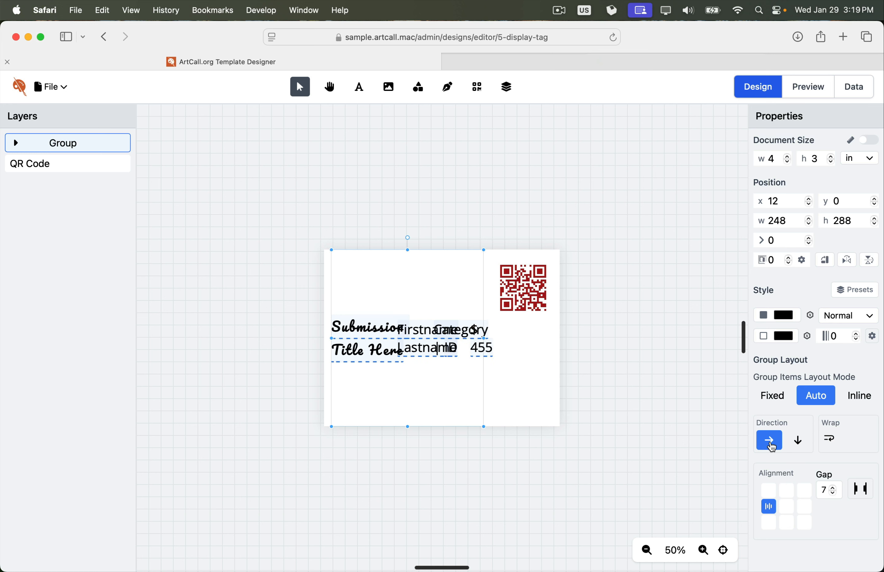
left_click(795, 441)
left_click(780, 443)
left_click(797, 442)
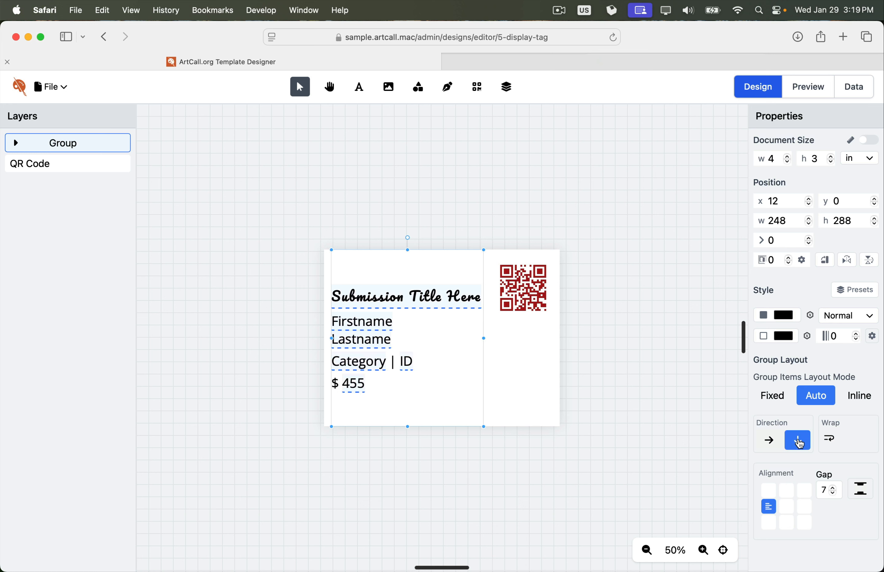
Try distributing the group's items evenly over its height, restore the vertically centred left alignment, and deselect the group
left_click(861, 497)
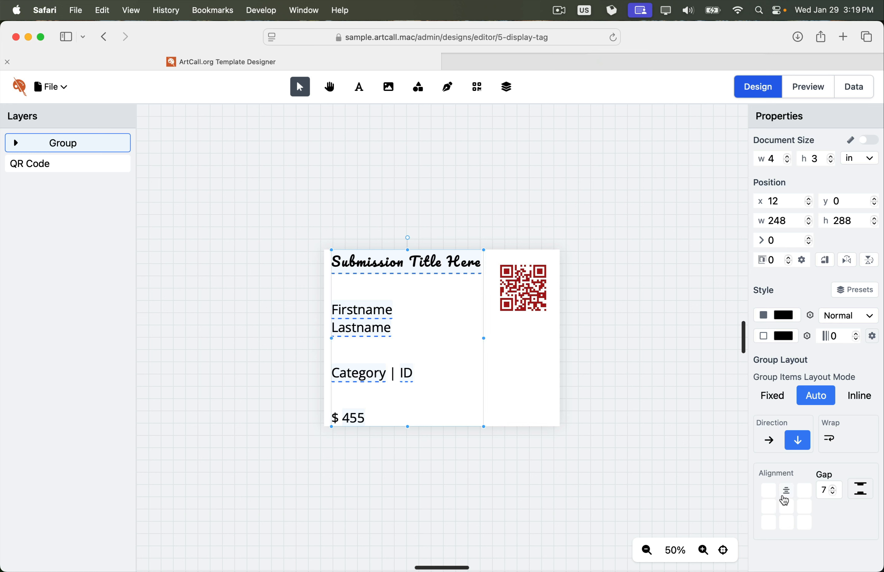
left_click(769, 491)
left_click(769, 507)
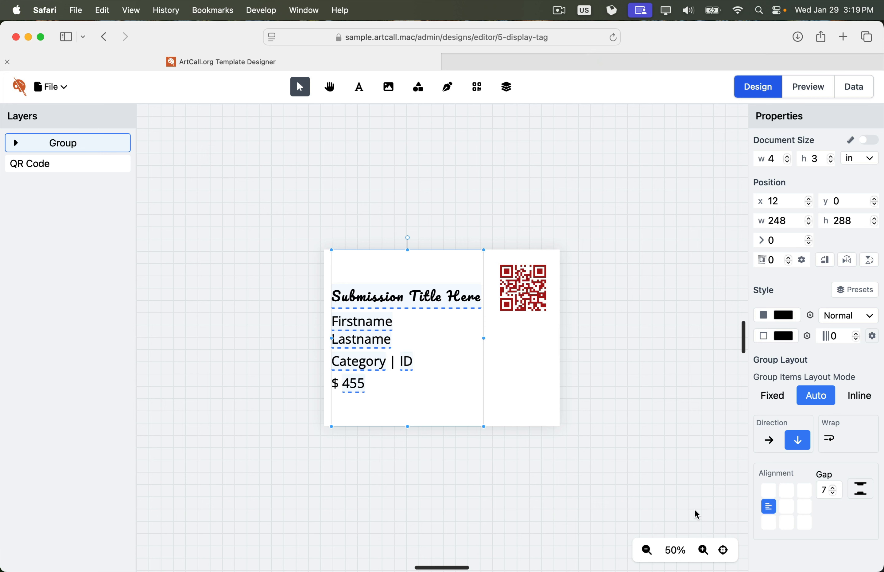
left_click(642, 418)
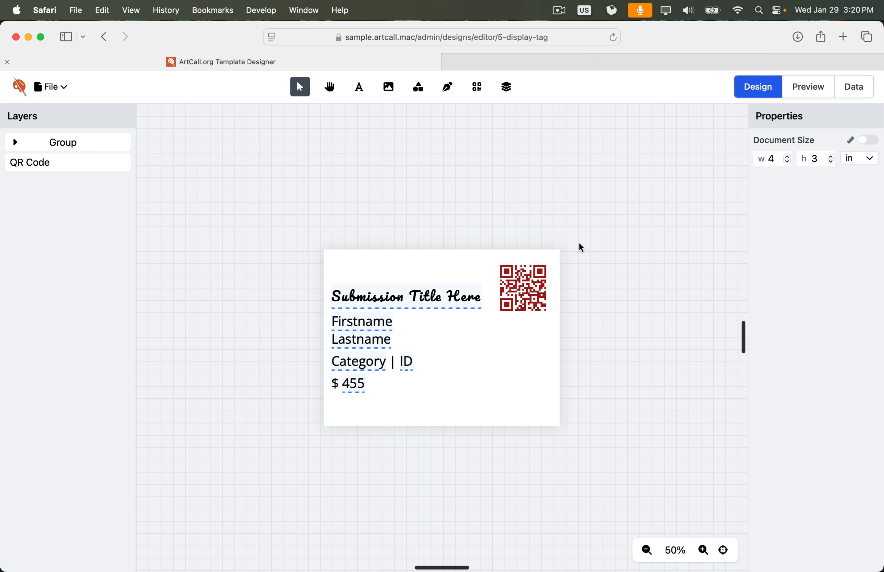
Insert the uploaded ArtCall.org logo and place it in the tag's lower-right corner at about x 172, y 209
left_click(387, 95)
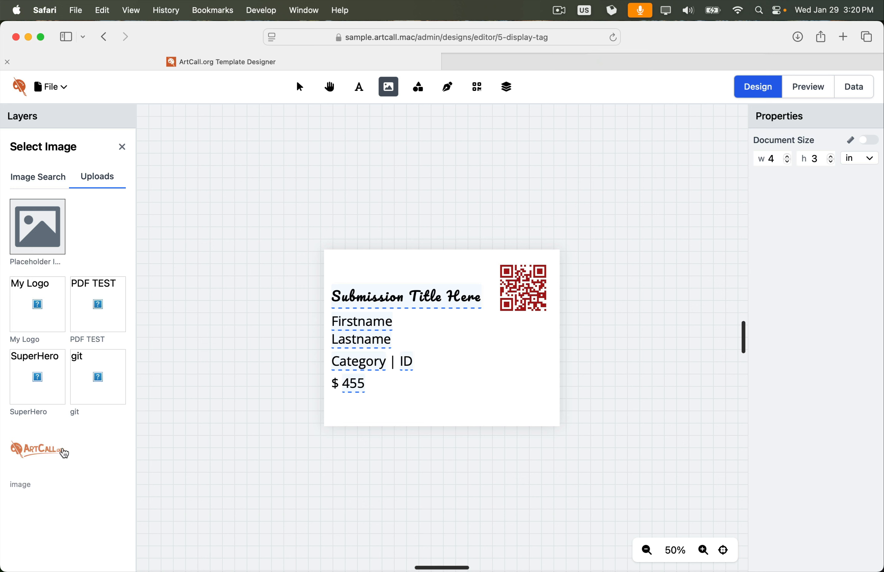
left_click(56, 454)
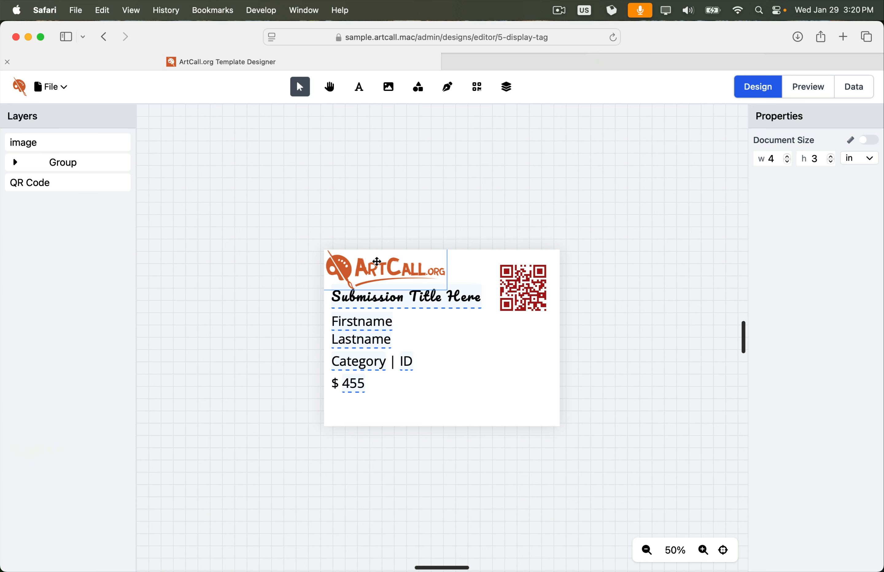
left_click_drag(377, 262, 483, 389)
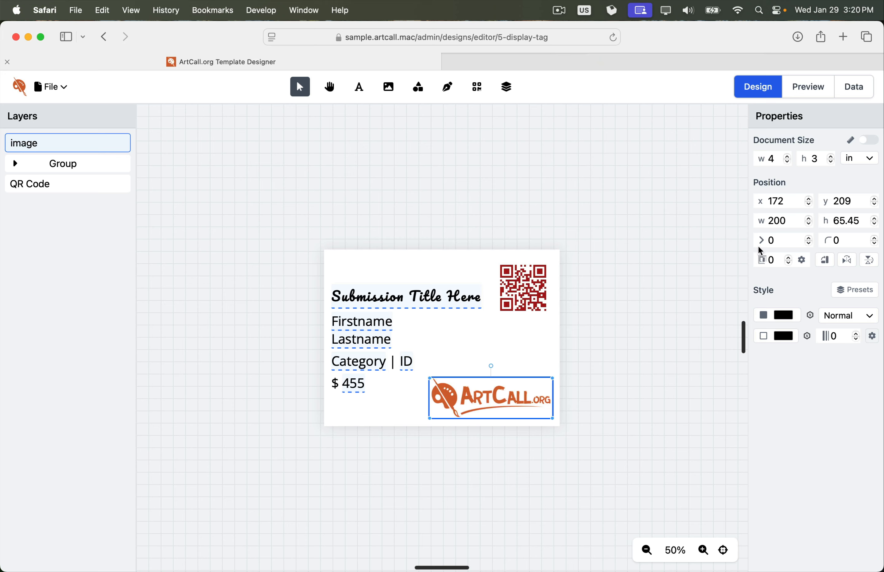
Preview the tag with the logo and browse the first few records to check how it sits beside the text
left_click(811, 97)
left_click(860, 145)
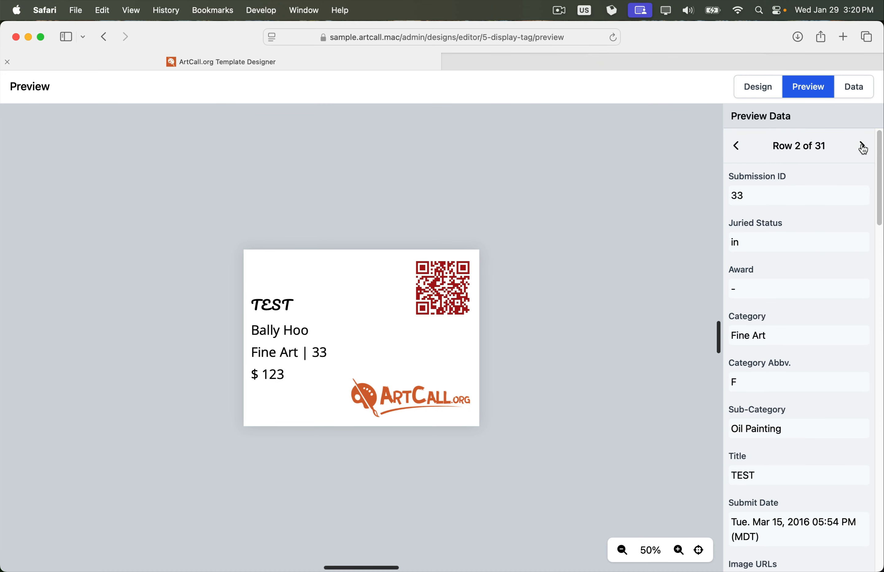
left_click(860, 145)
left_click(860, 145)
left_click(859, 145)
Return to the design, look over the template presets, and open the uploaded images for selection
left_click(756, 95)
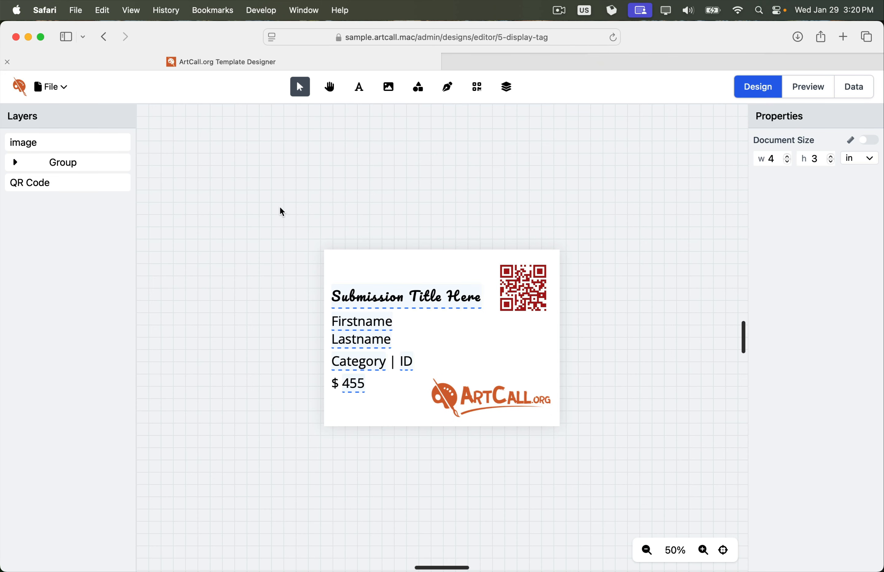
left_click(508, 89)
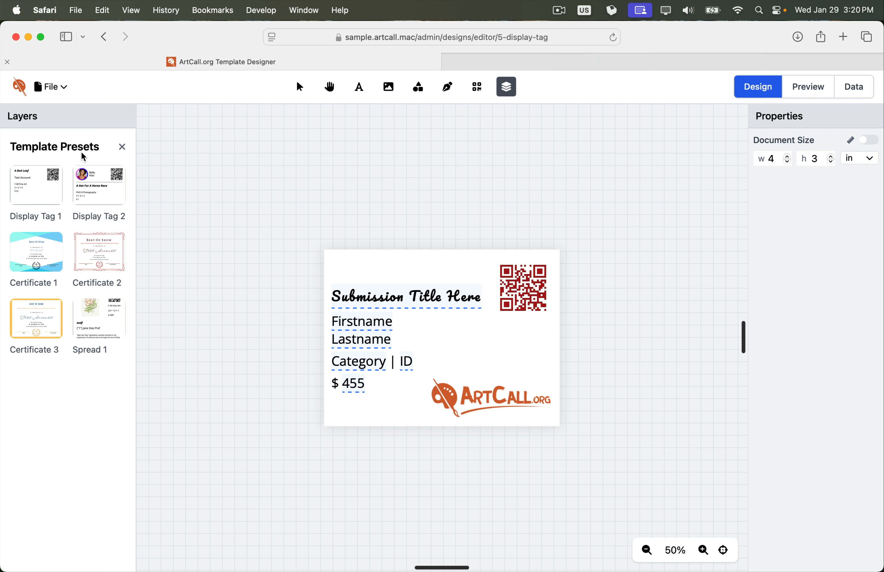
left_click(388, 87)
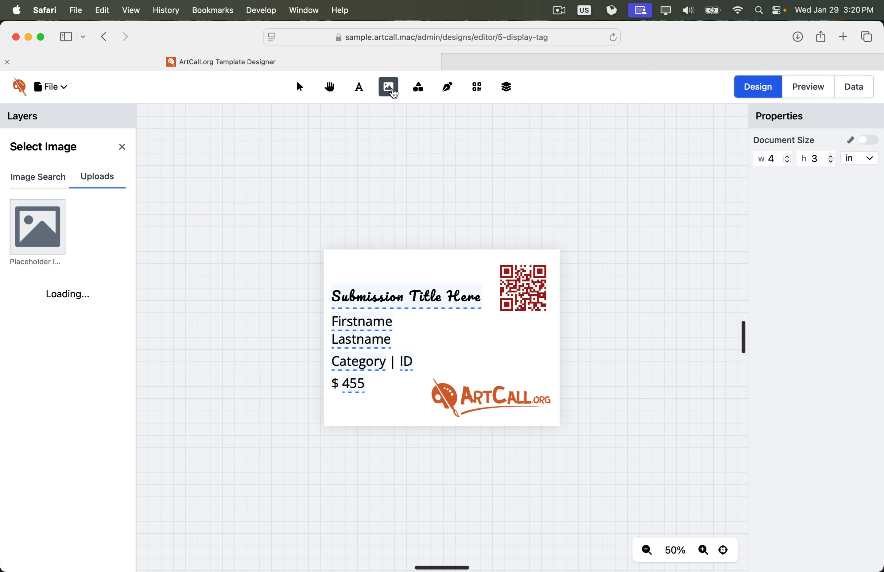
Search the stock photos for trees, try the green forest photo on the tag at about x 37, y 47, and delete it
left_click(37, 177)
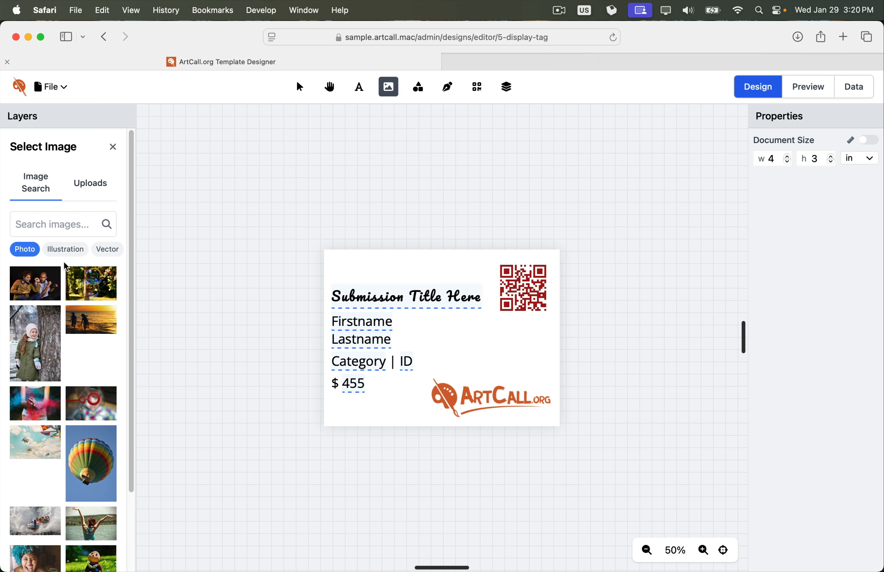
left_click(60, 224)
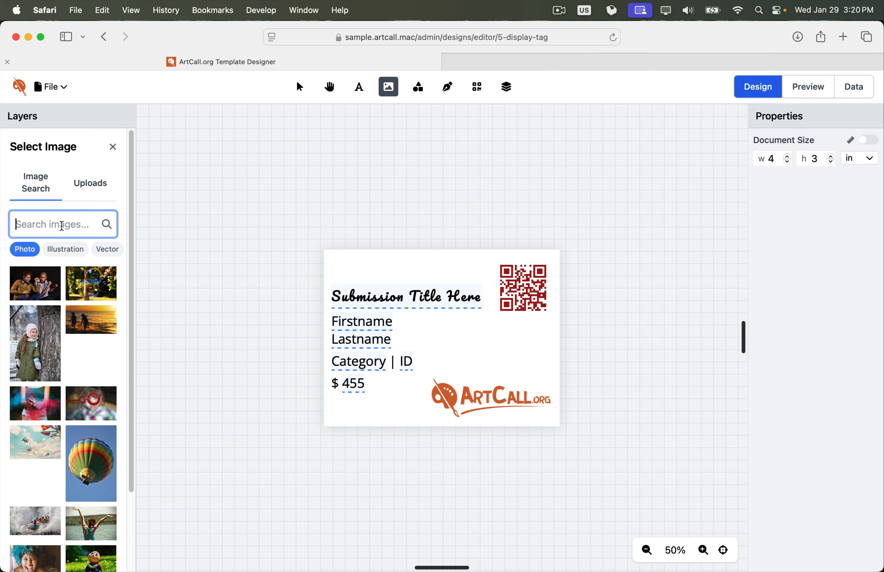
type("trees")
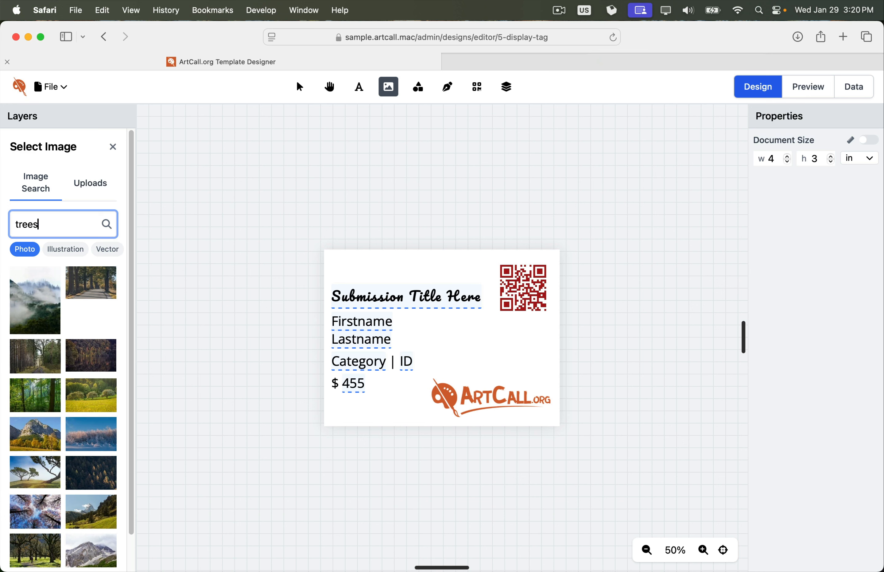
scroll(60, 426, "down", 5)
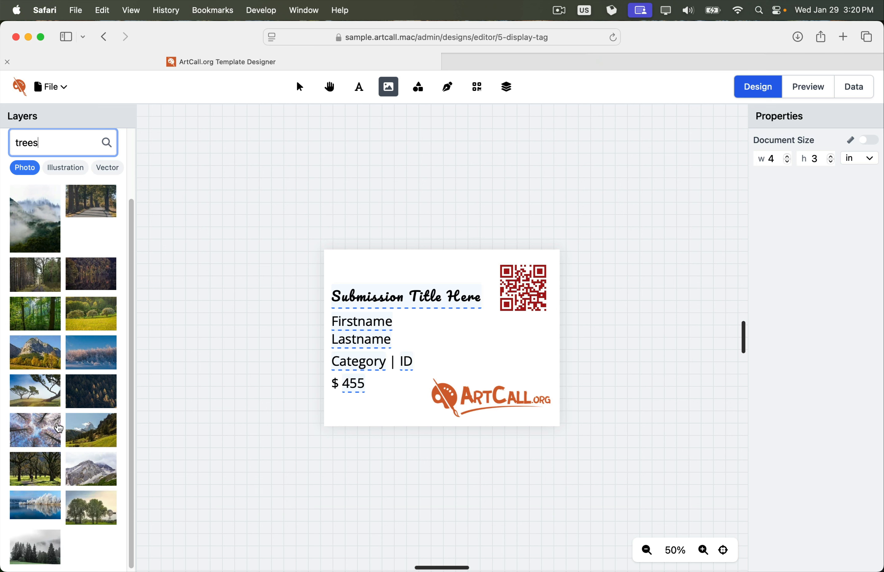
scroll(57, 420, "up", 10)
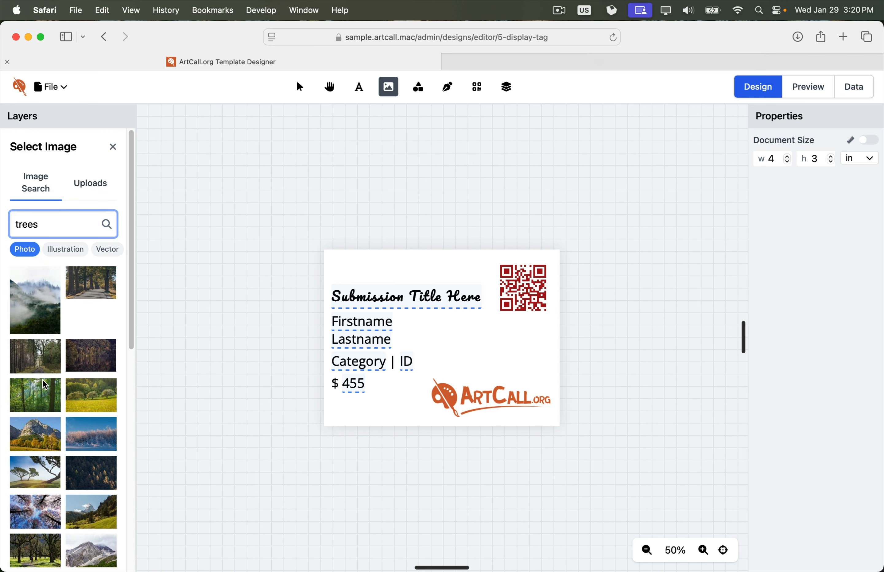
left_click(43, 396)
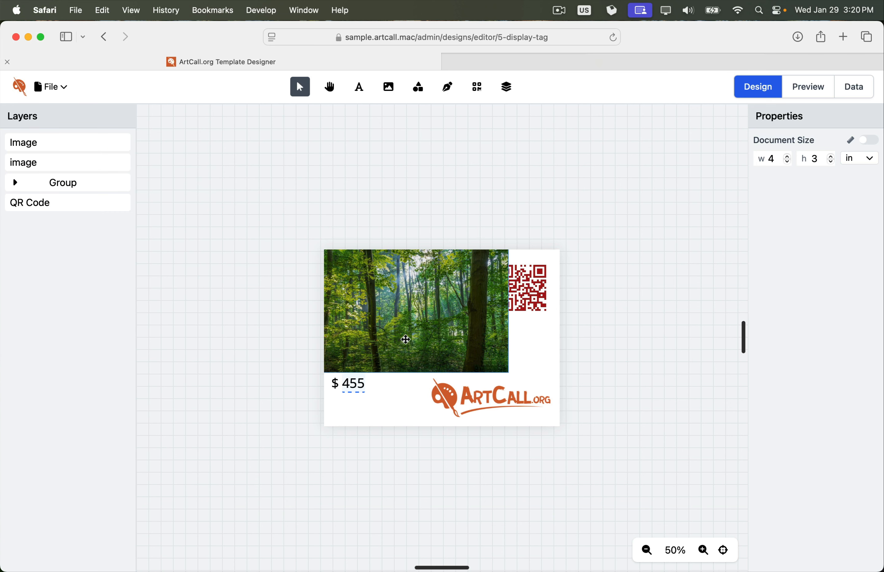
left_click_drag(405, 339, 428, 367)
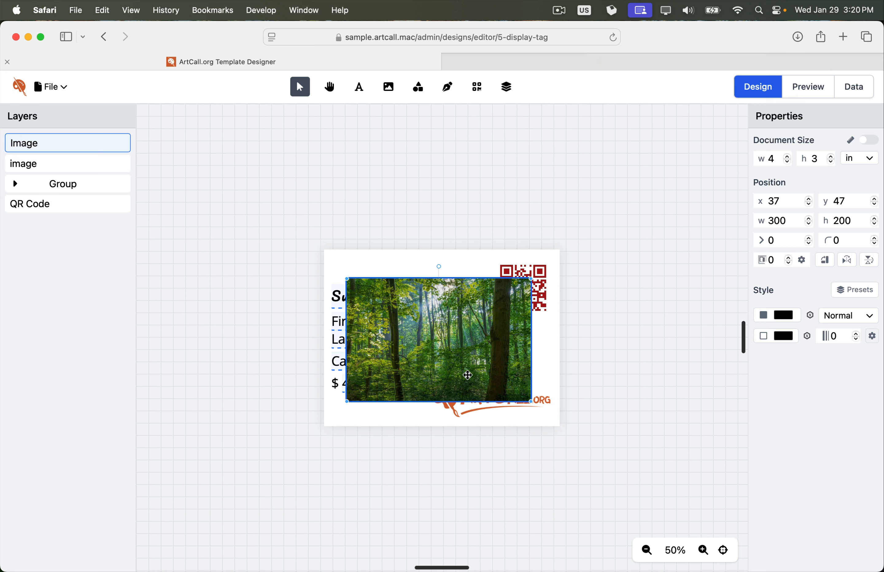
key("Delete")
Search the stock images for divider
left_click(389, 88)
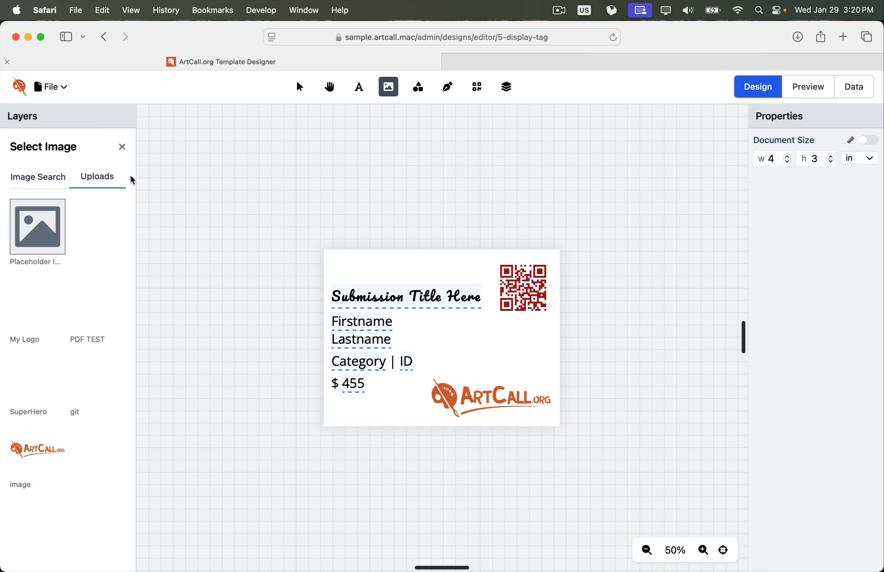
left_click(40, 176)
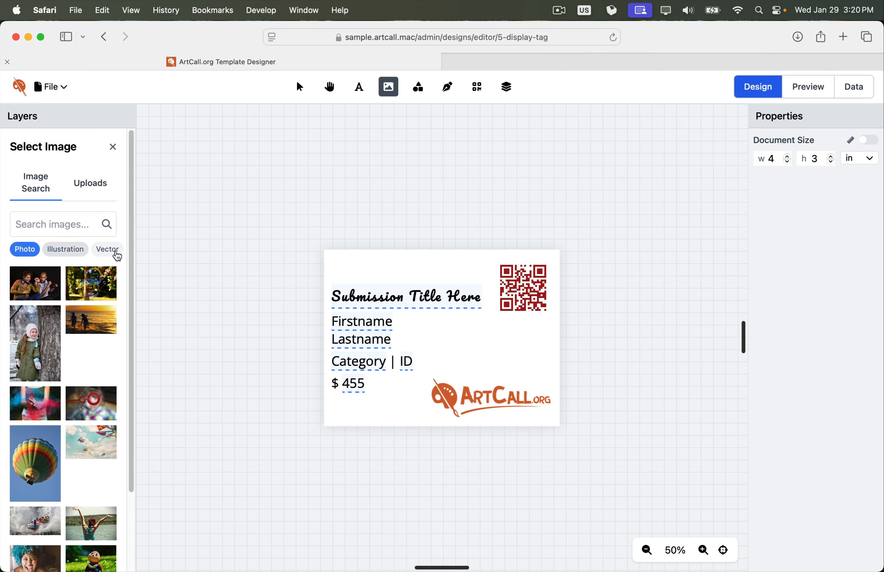
left_click(65, 229)
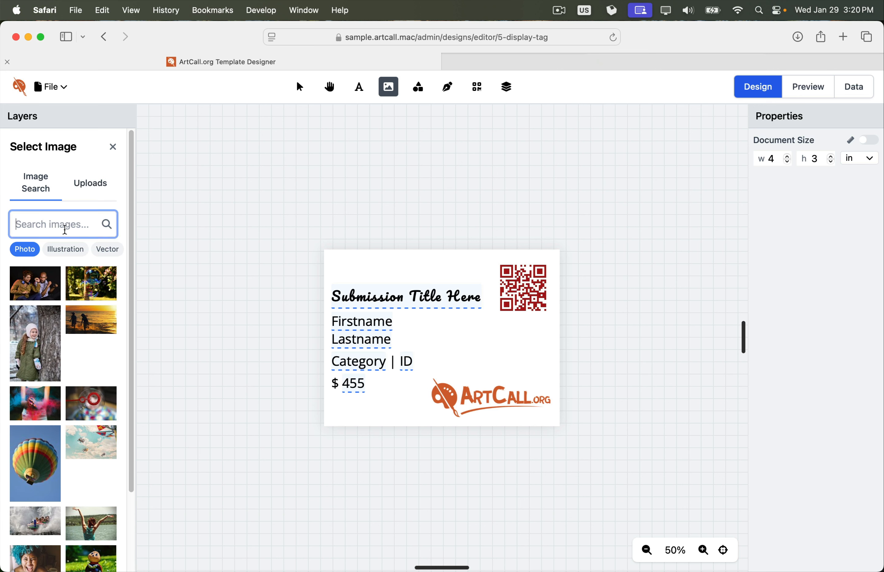
type("divide")
type("er")
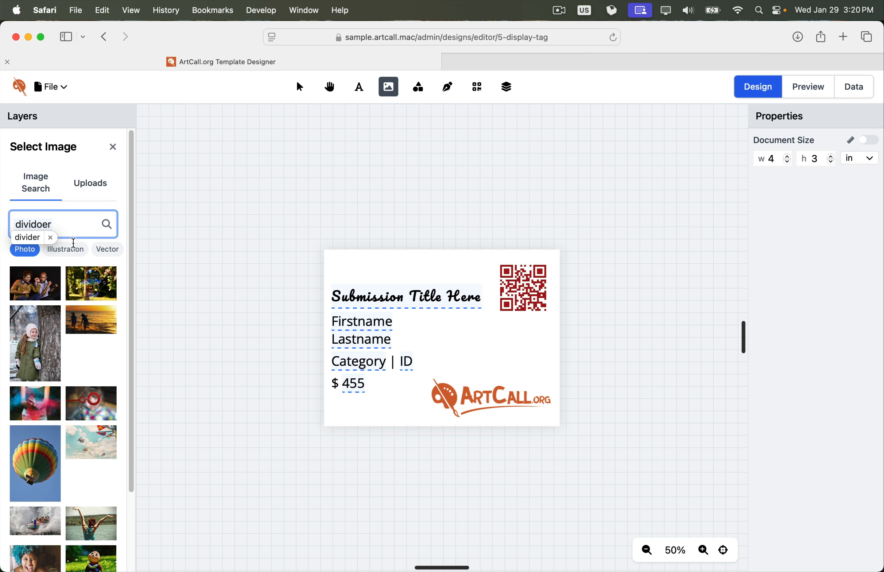
key("Down")
key("Return")
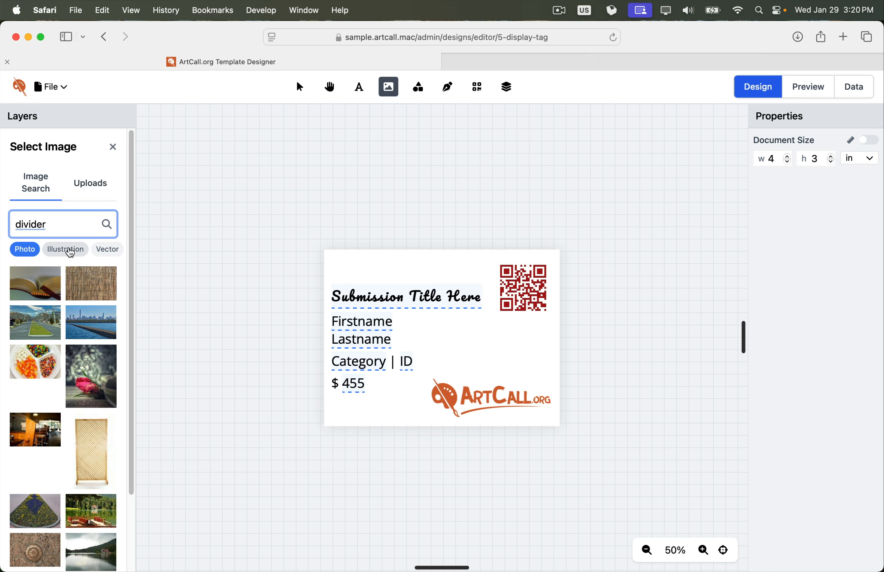
Restrict the divider search to illustrations and look through the ornaments offered
left_click(71, 250)
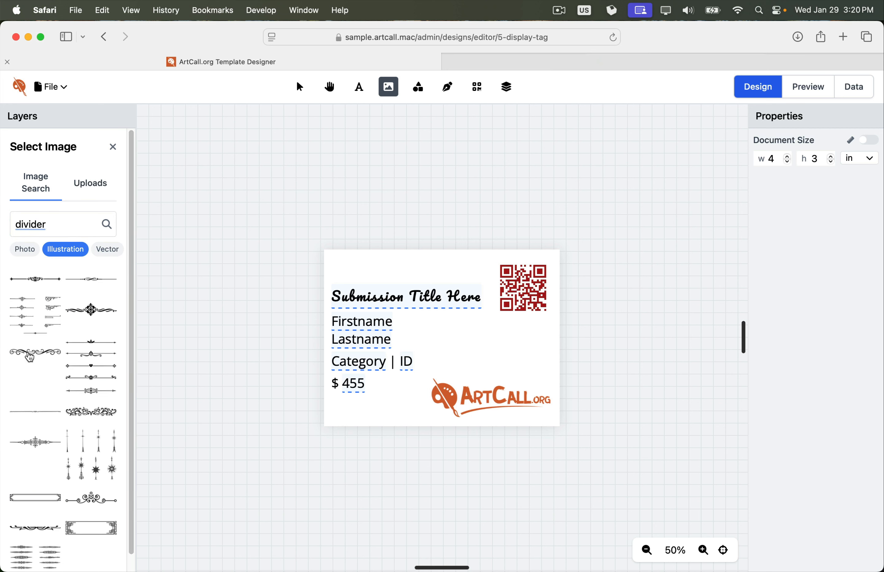
scroll(28, 357, "down", 3)
scroll(30, 364, "up", 2)
scroll(55, 331, "up", 2)
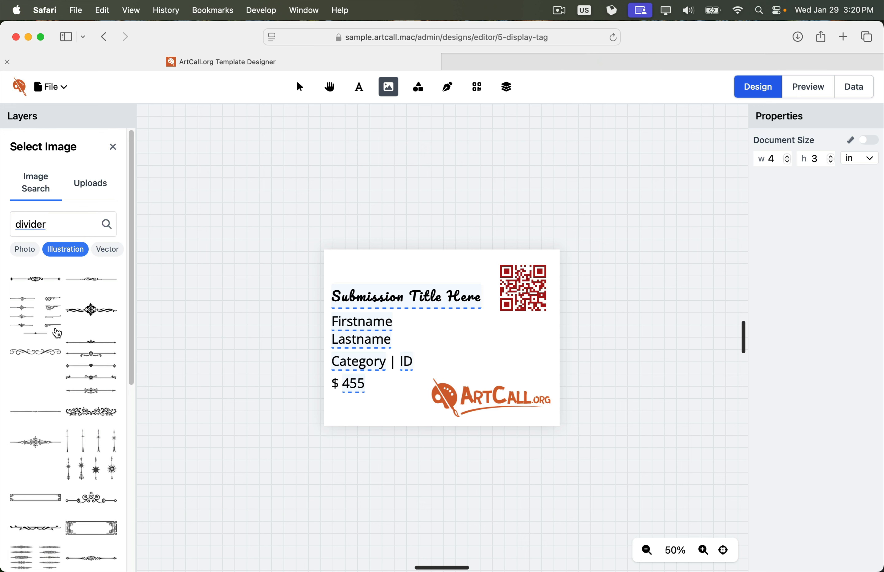
Switch to vector dividers, try the thin line with a looped centre at about x 44, y 59, and delete it
left_click(108, 249)
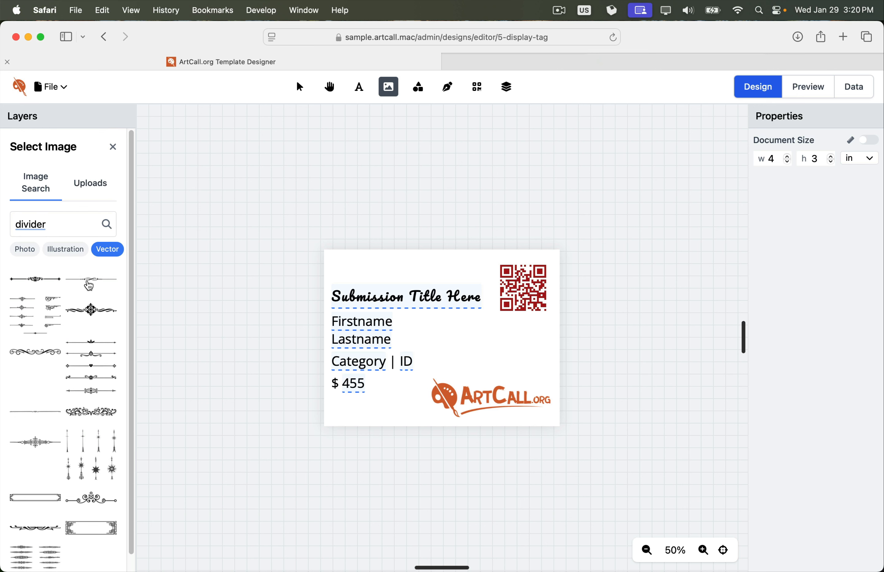
left_click(89, 285)
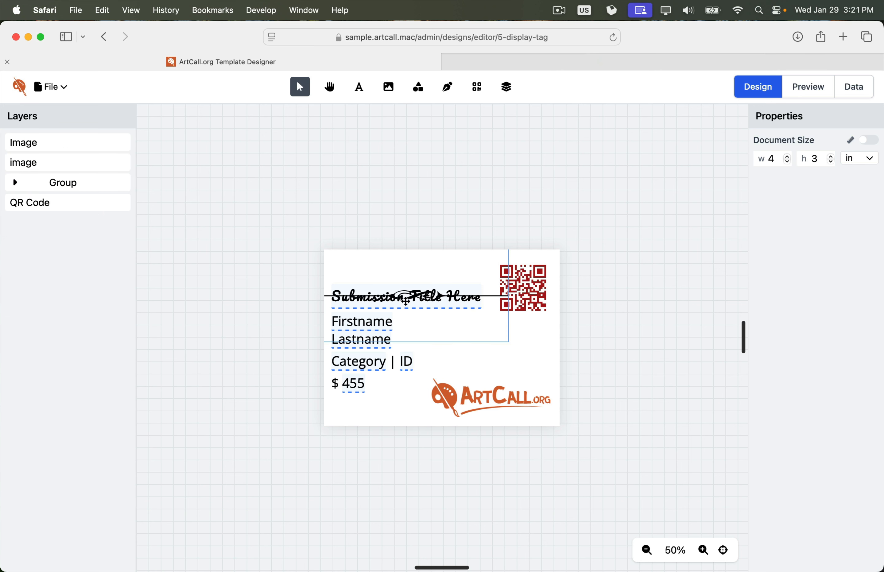
left_click_drag(494, 299, 526, 336)
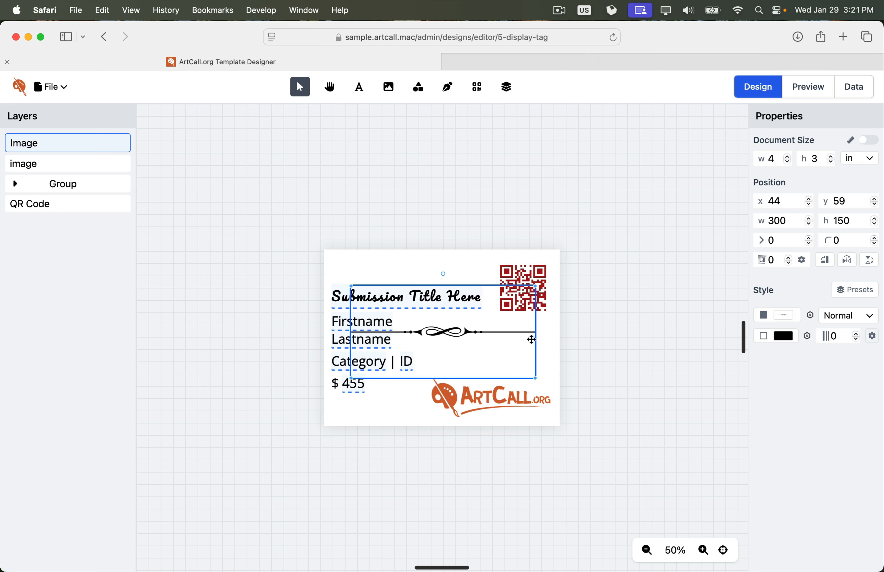
key("Delete")
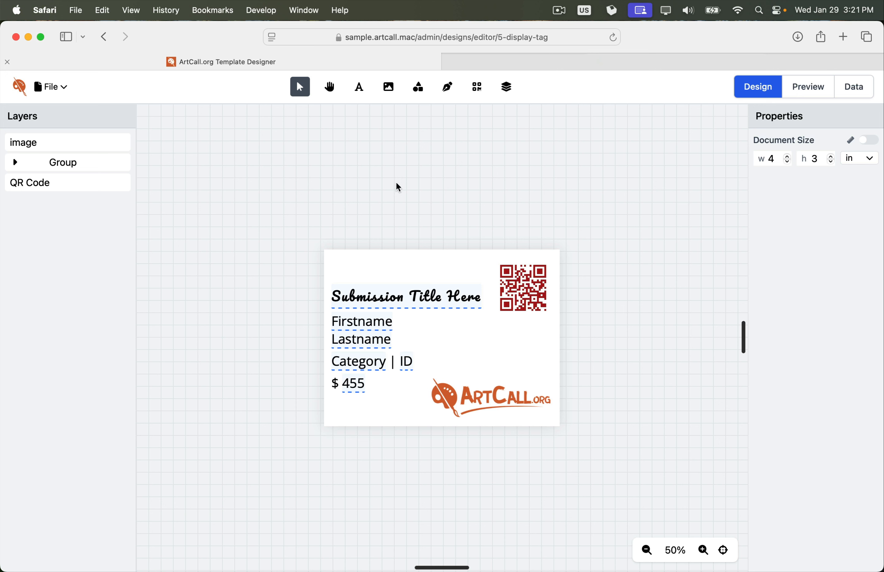
Replace the ArtCall.org logo with a placeholder image of about 139 × 139 below the QR code, at about x 206, y 135
left_click(488, 393)
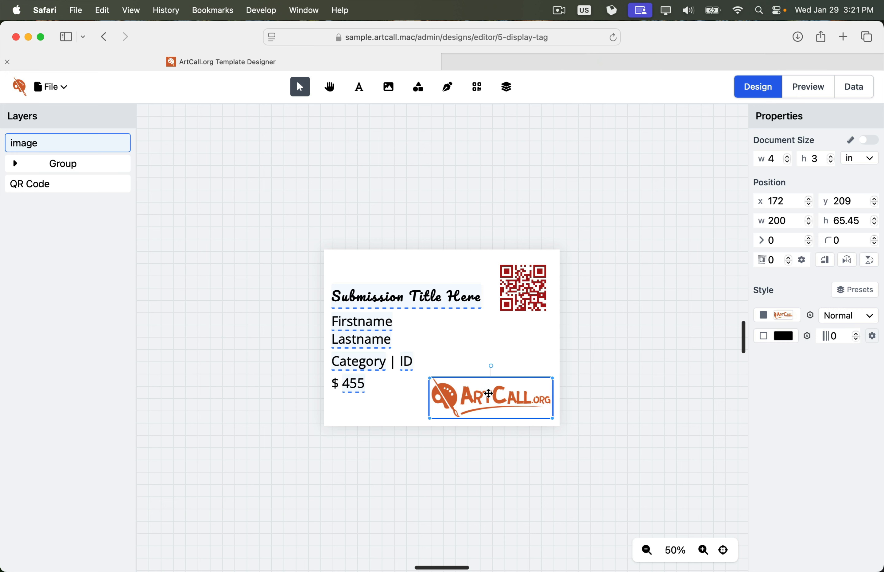
key("Delete")
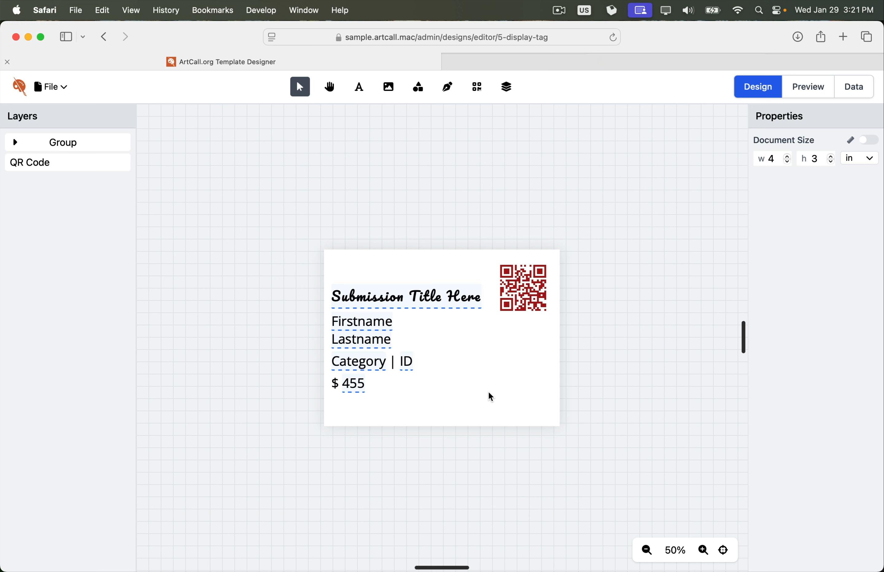
left_click(389, 87)
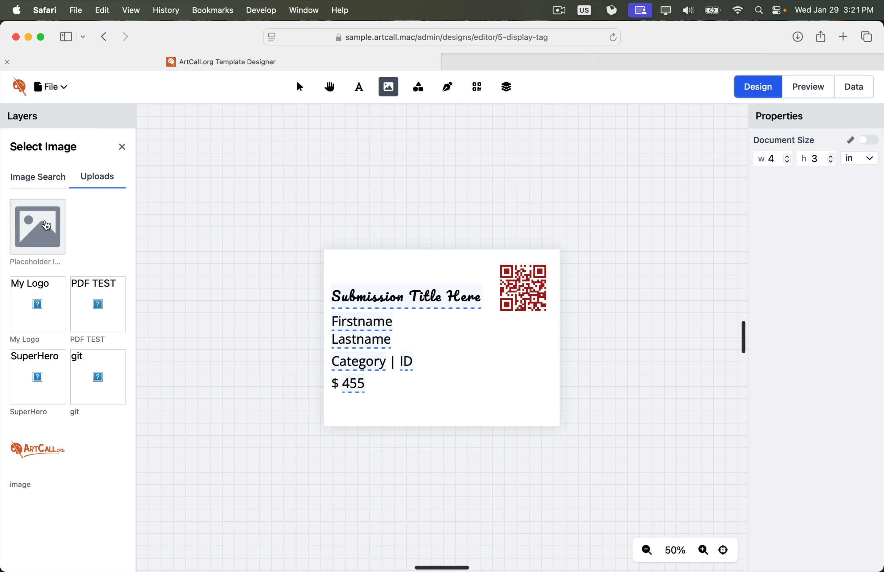
left_click(44, 227)
left_click_drag(390, 334, 490, 380)
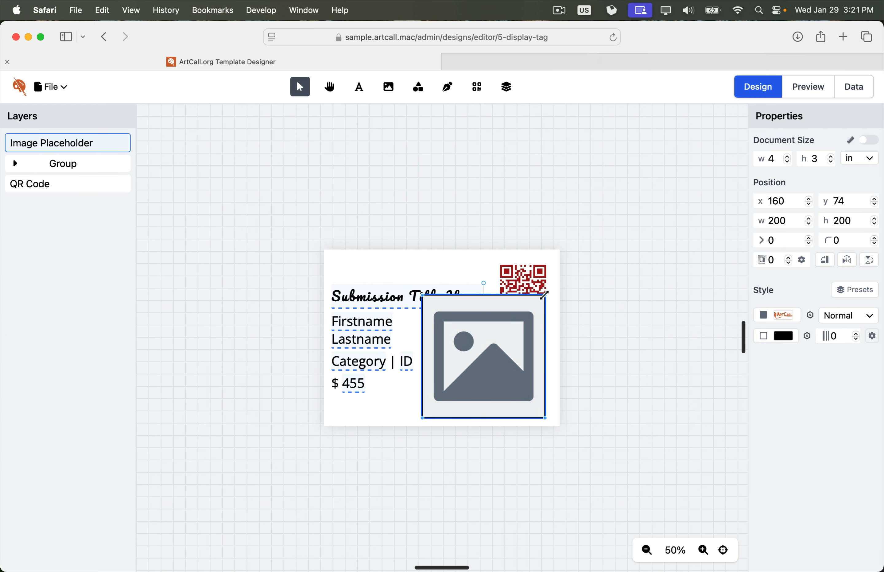
left_click_drag(544, 295, 509, 336)
left_click_drag(467, 367, 496, 364)
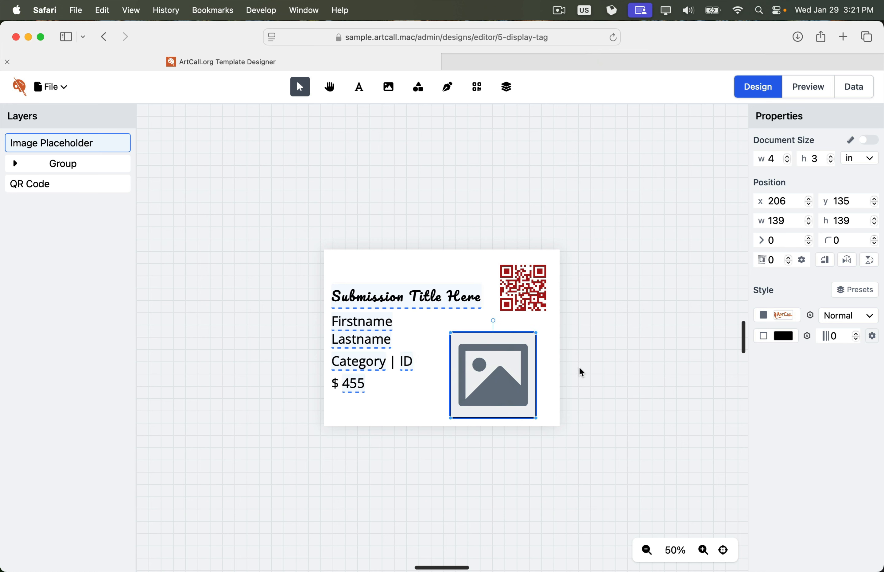
left_click(579, 366)
Bind the placeholder's image fill to the Main Image (MD) variable and deselect it
left_click(516, 390)
left_click(811, 318)
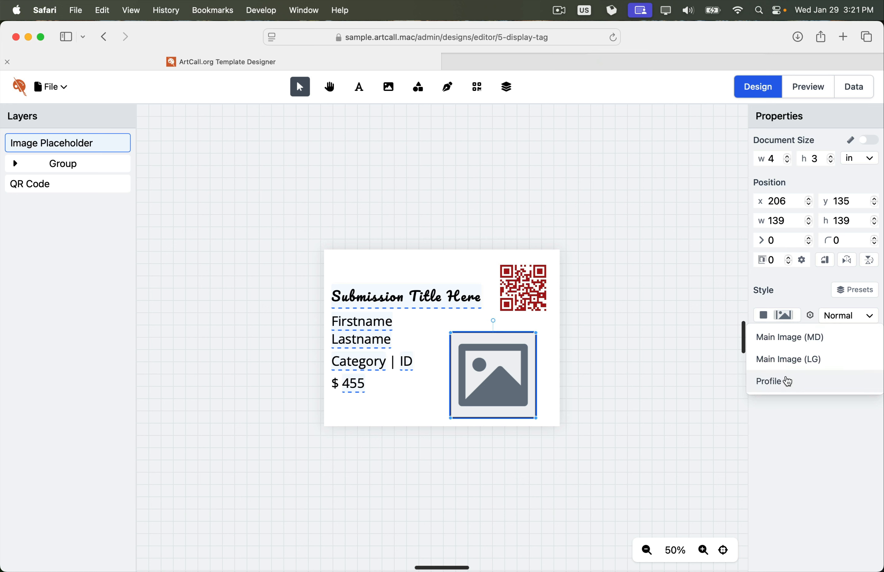
left_click(791, 345)
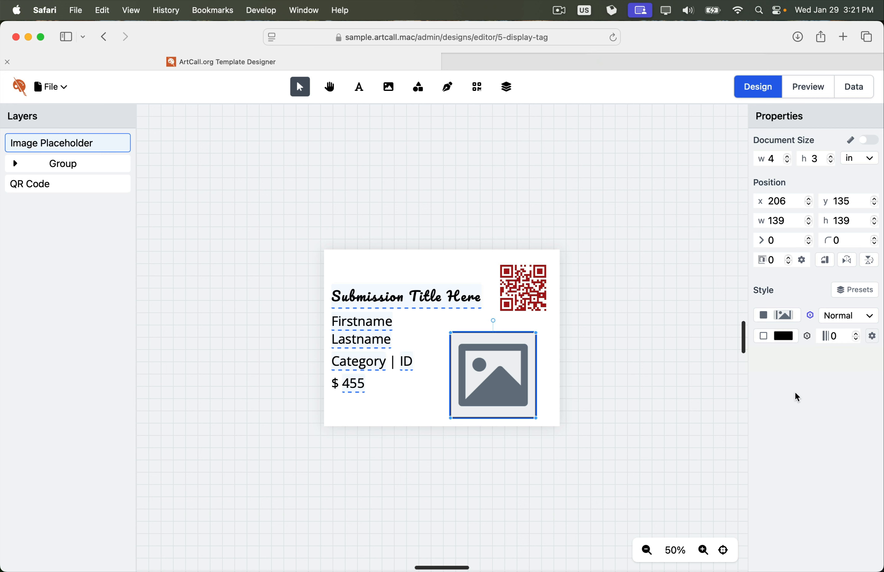
left_click(589, 402)
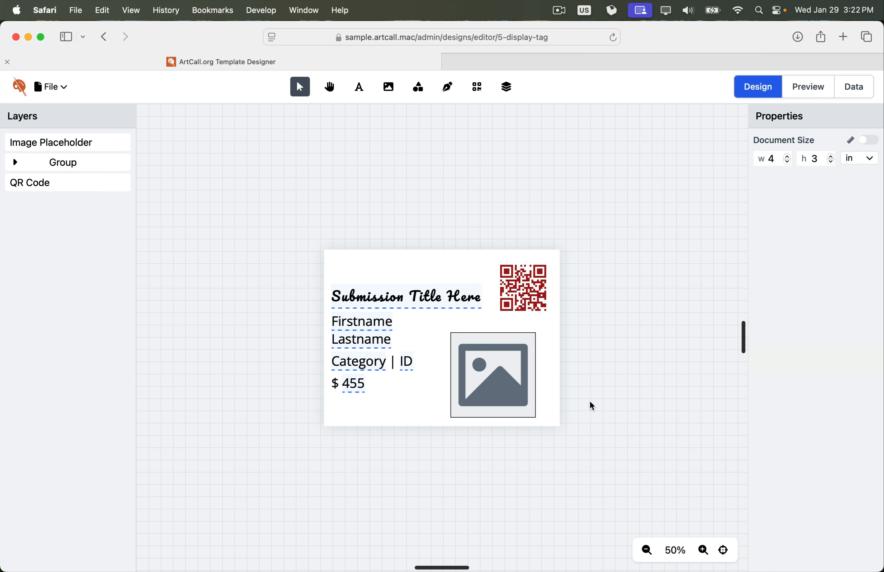
Preview the tag with the bound artwork image and browse the records up to row 9 to check how images of different proportions fit
left_click(810, 92)
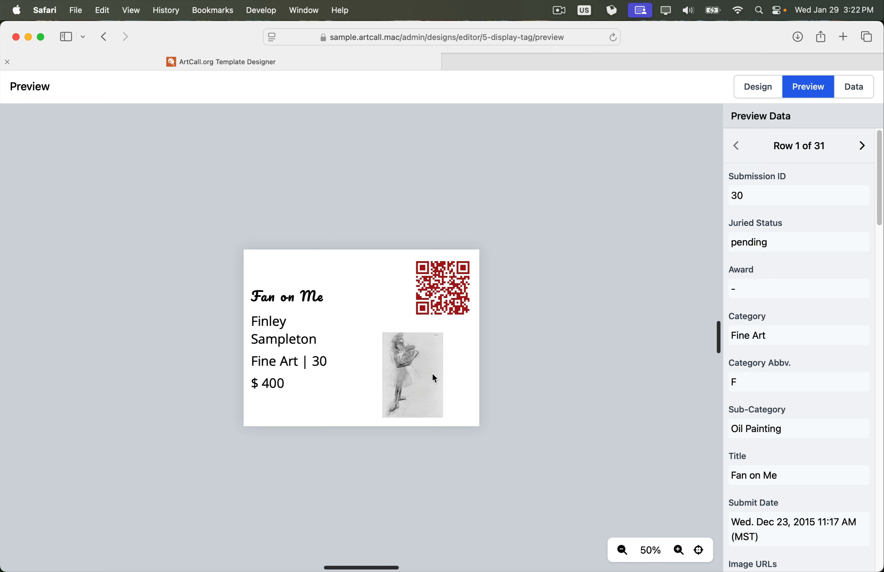
left_click(862, 147)
left_click(861, 147)
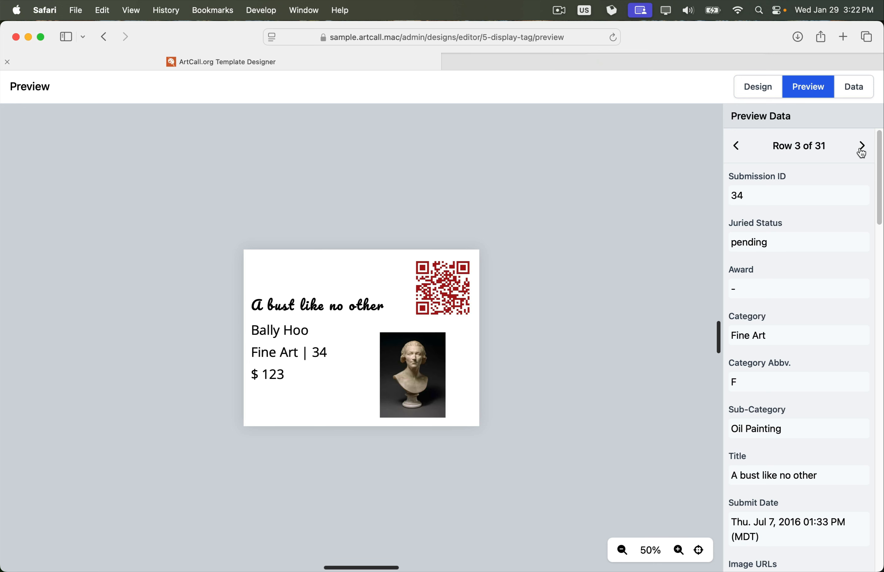
left_click(862, 149)
left_click(862, 148)
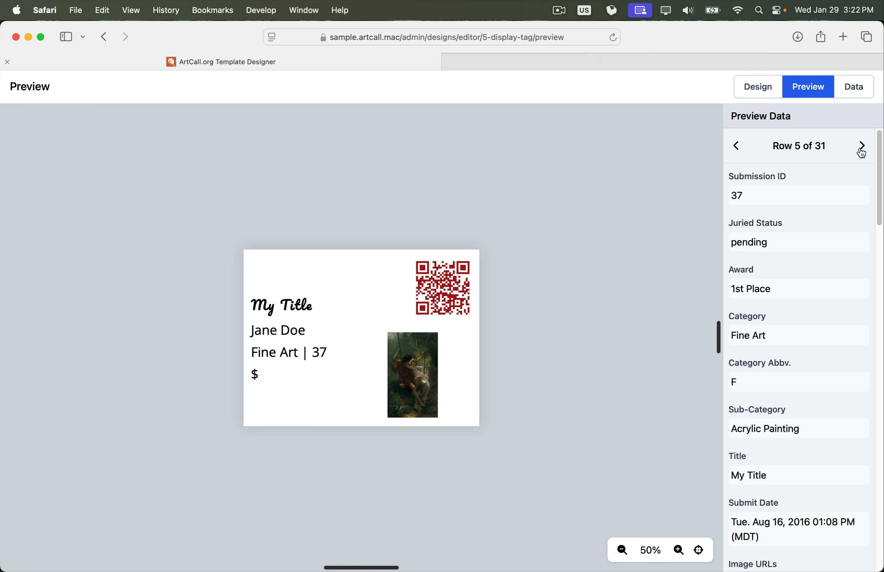
left_click(861, 149)
left_click(861, 147)
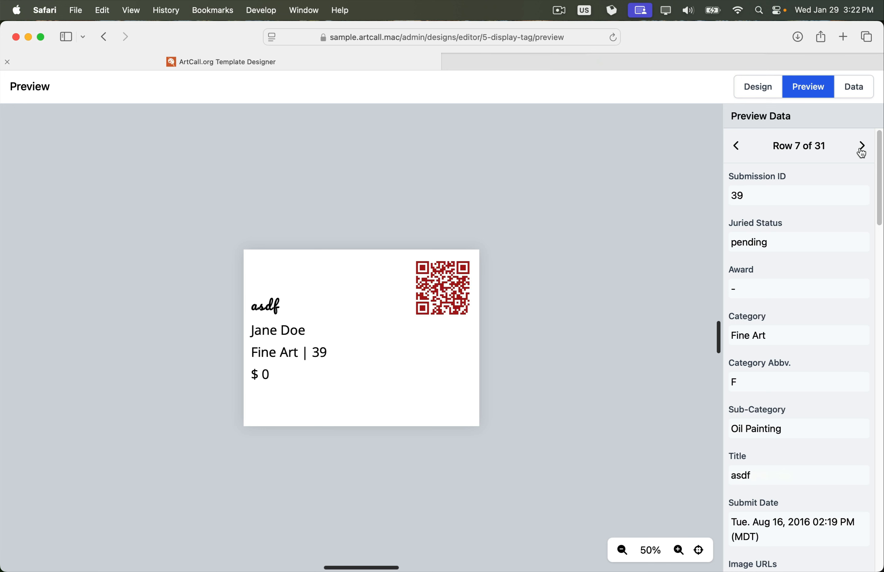
left_click(861, 149)
left_click(861, 148)
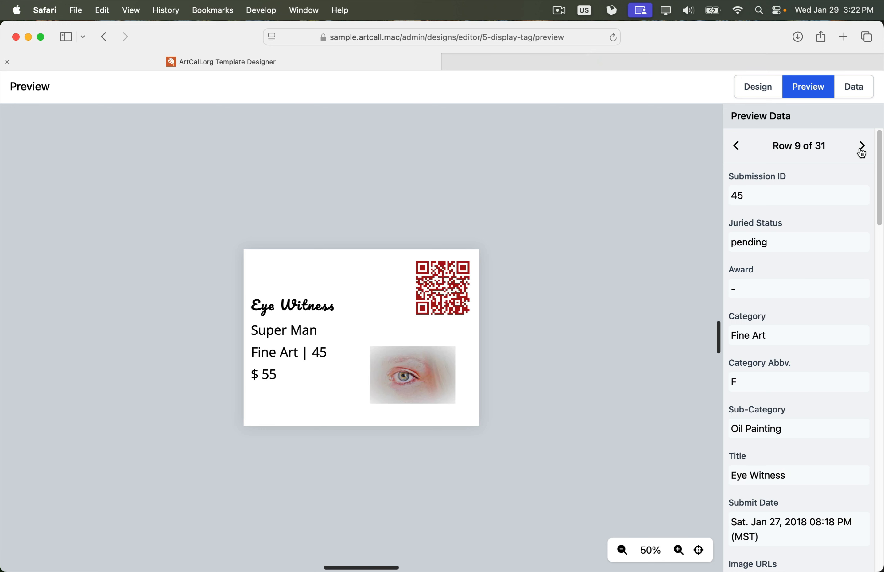
Move the image placeholder to about x 197, y 129 and check its image fit options, keeping Fit
left_click(758, 91)
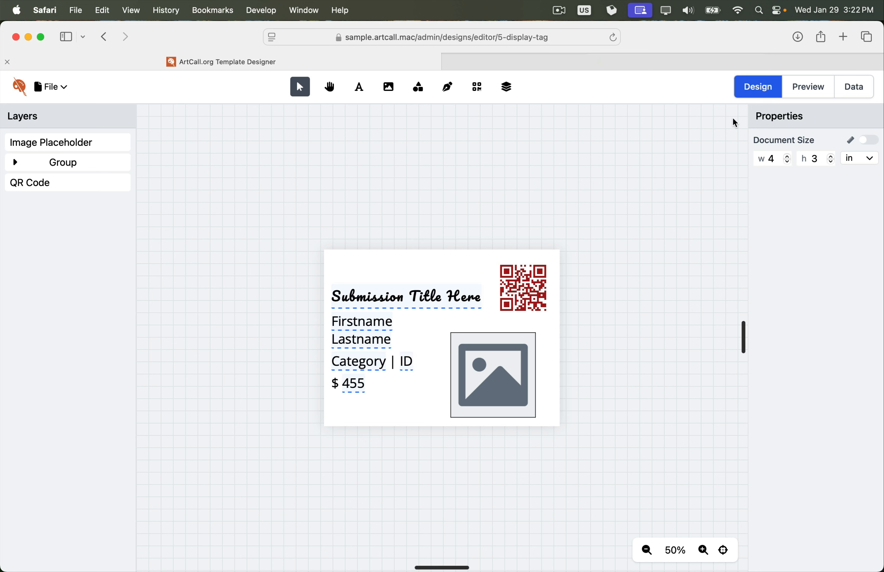
left_click(506, 374)
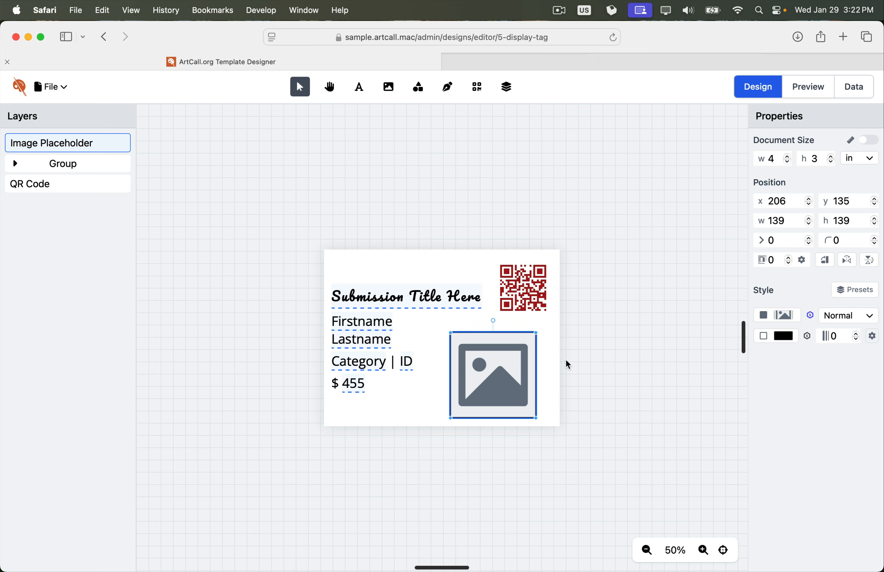
left_click_drag(520, 368, 512, 362)
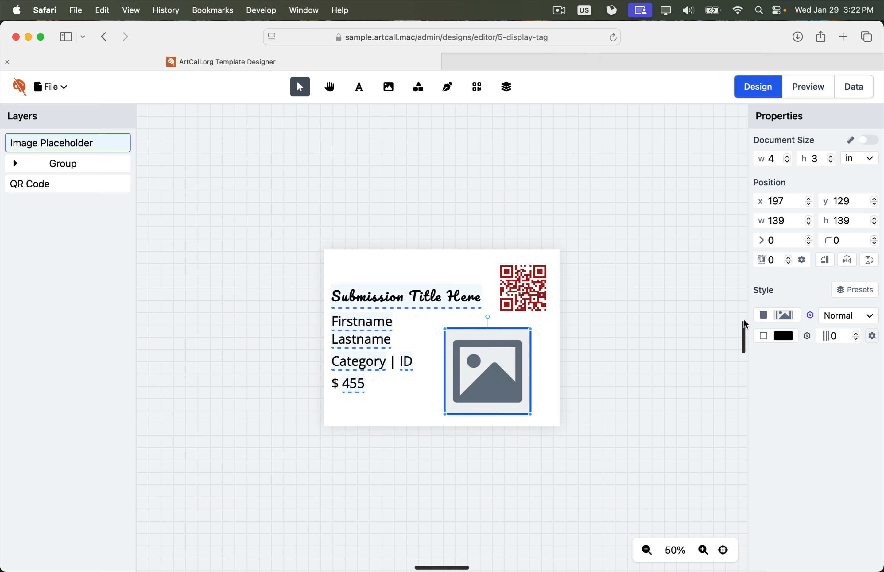
left_click(786, 316)
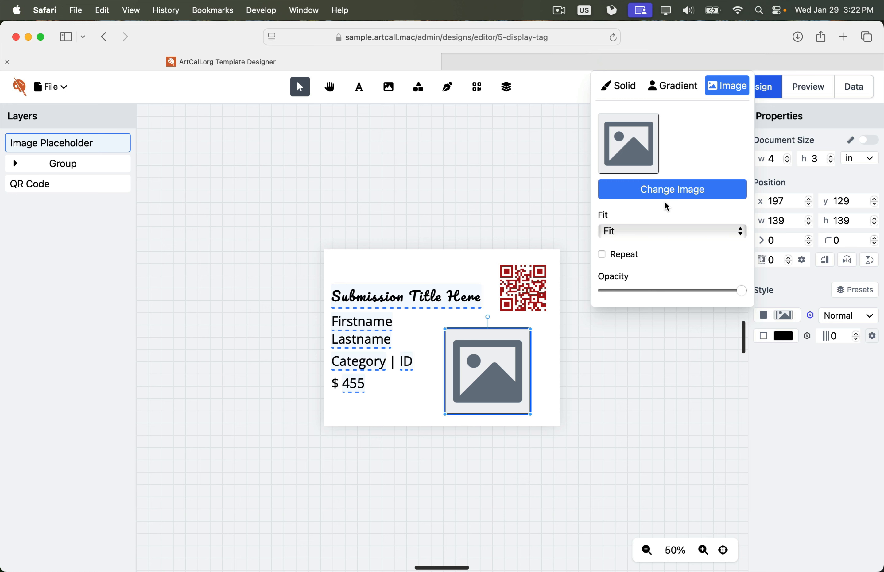
left_click(613, 230)
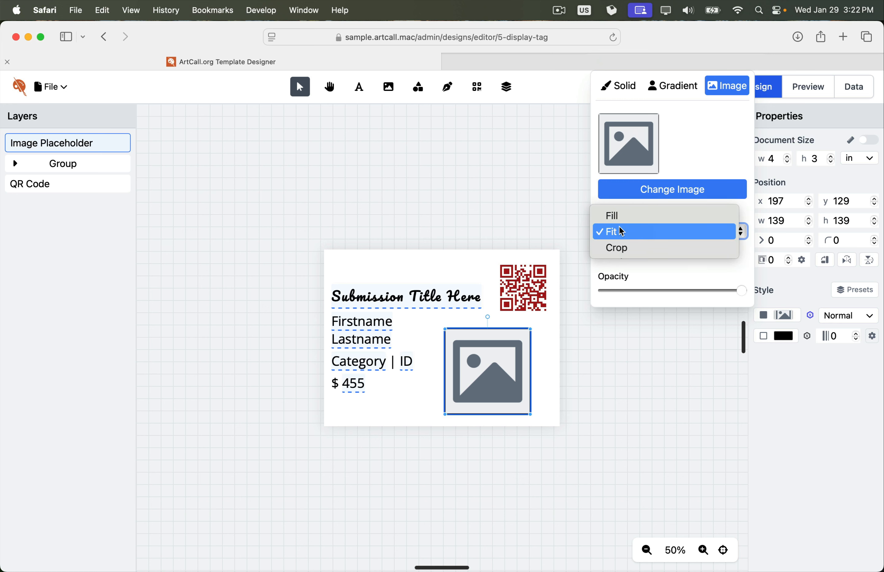
left_click(618, 229)
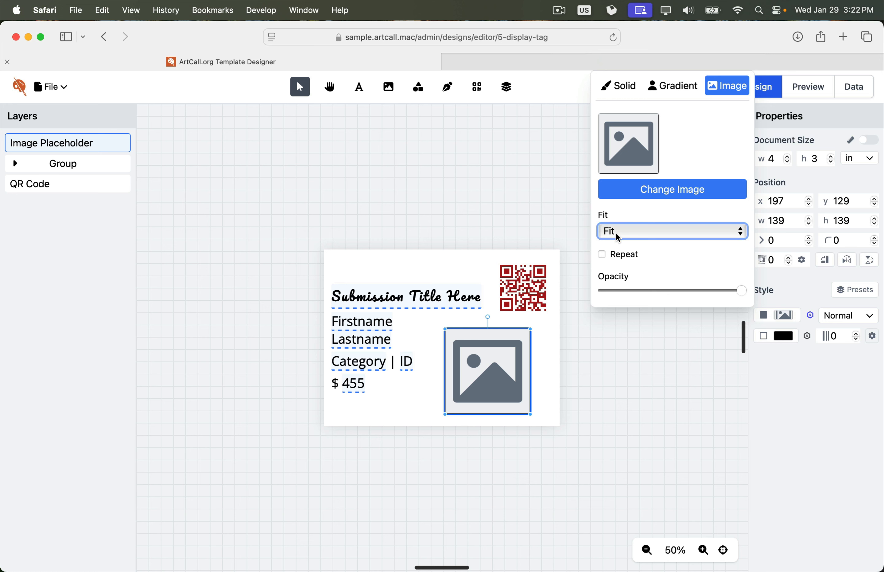
Delete the image placeholder and insert the hot air balloon photo from the image search instead
left_click(509, 366)
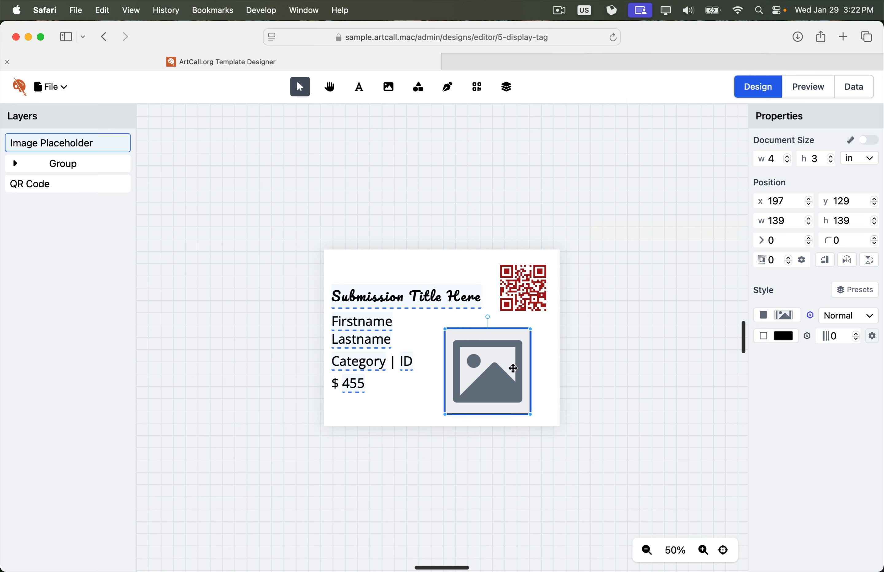
key("BackSpace")
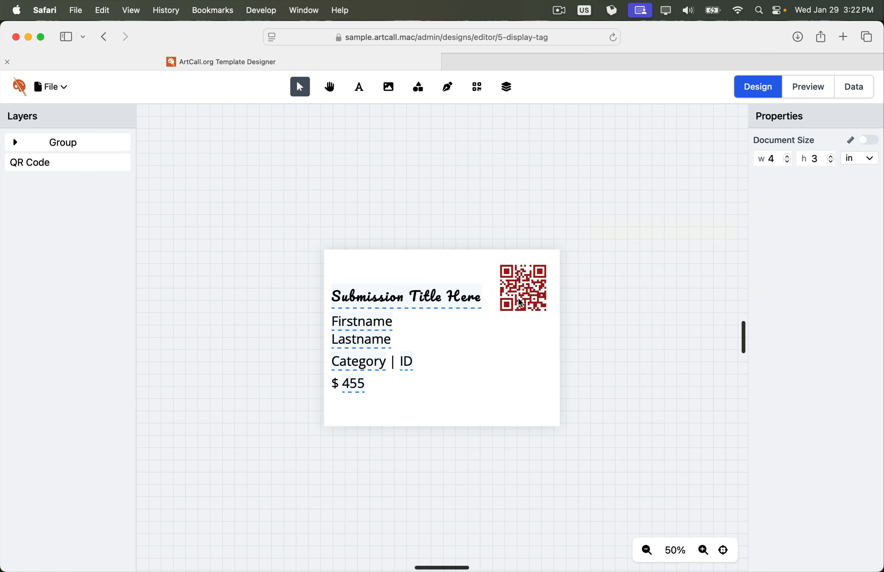
left_click(388, 89)
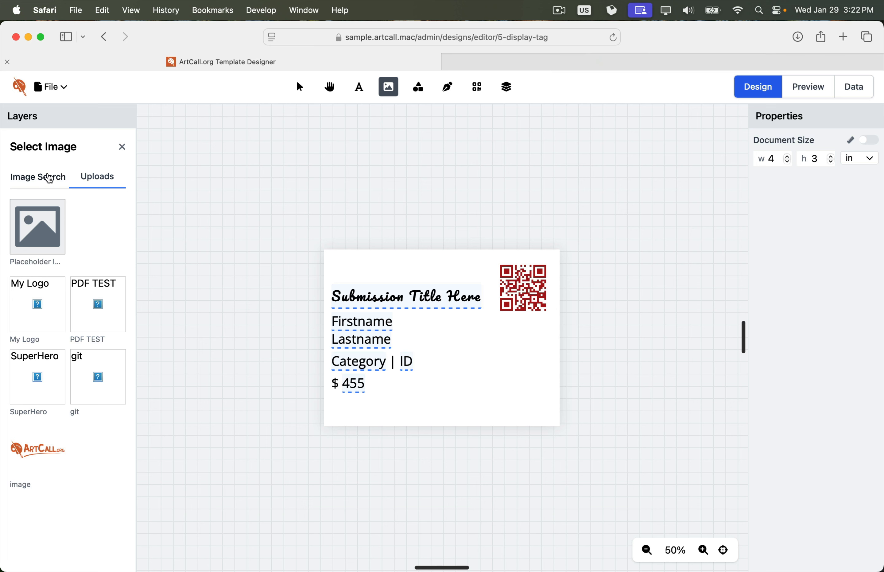
left_click(47, 181)
scroll(75, 309, "down", 4)
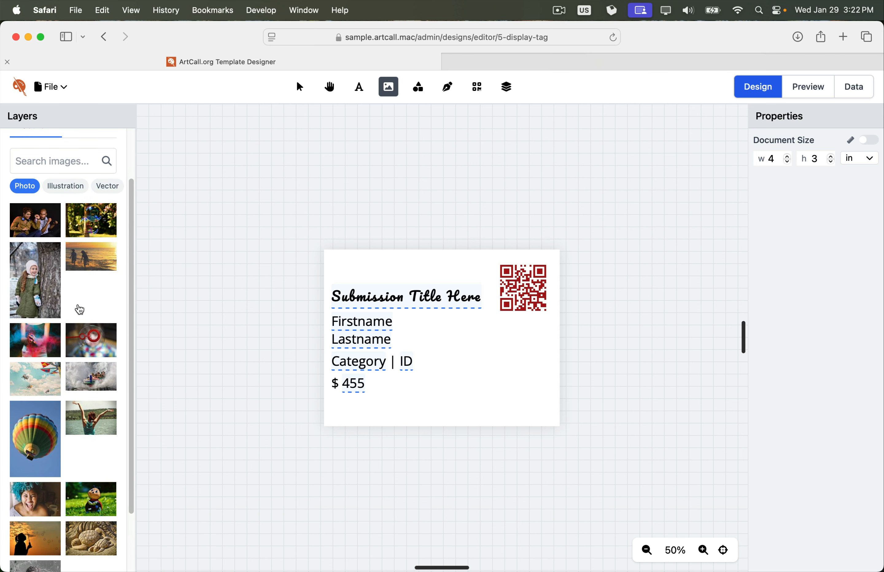
left_click(56, 348)
left_click(464, 357)
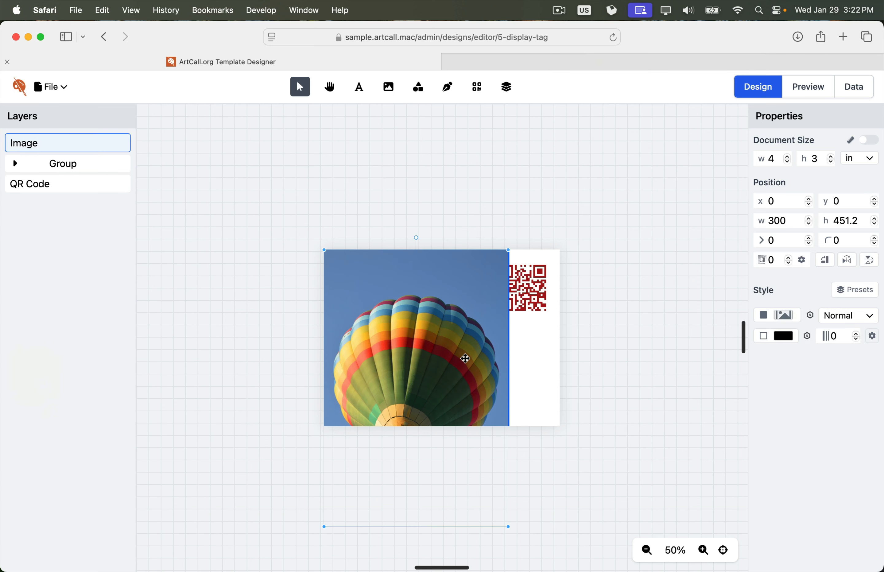
Shrink the balloon photo to about 141 × 198 and place it at about x 189, y 69
left_click_drag(509, 250, 525, 312)
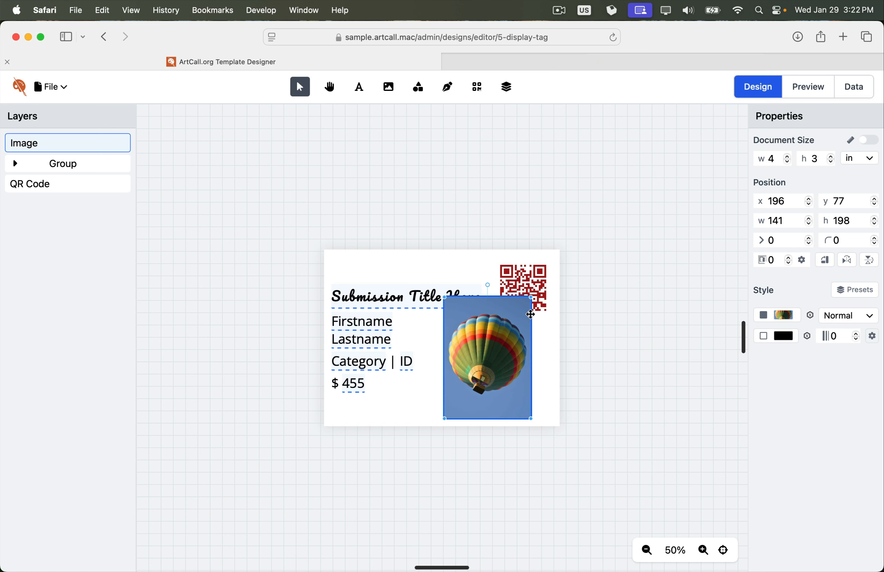
left_click(700, 550)
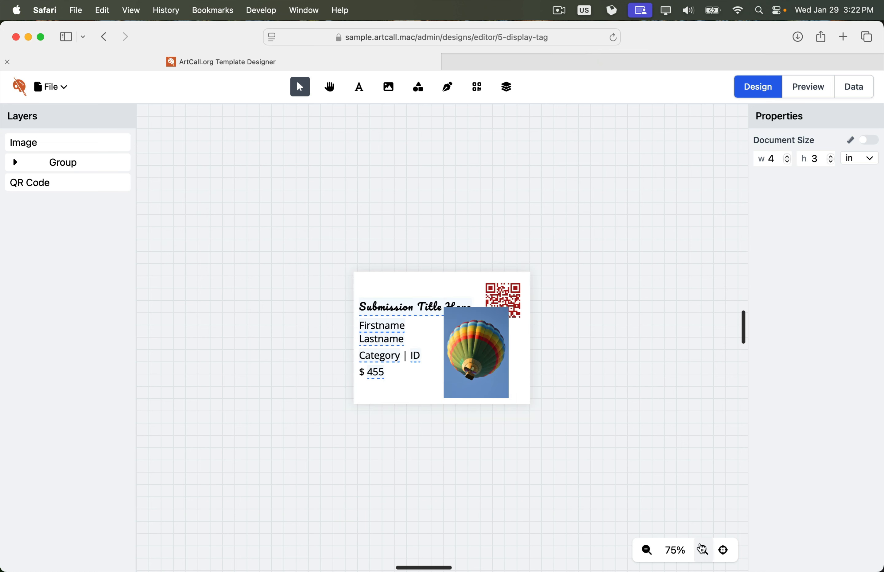
left_click(702, 551)
left_click(702, 551)
left_click(702, 551)
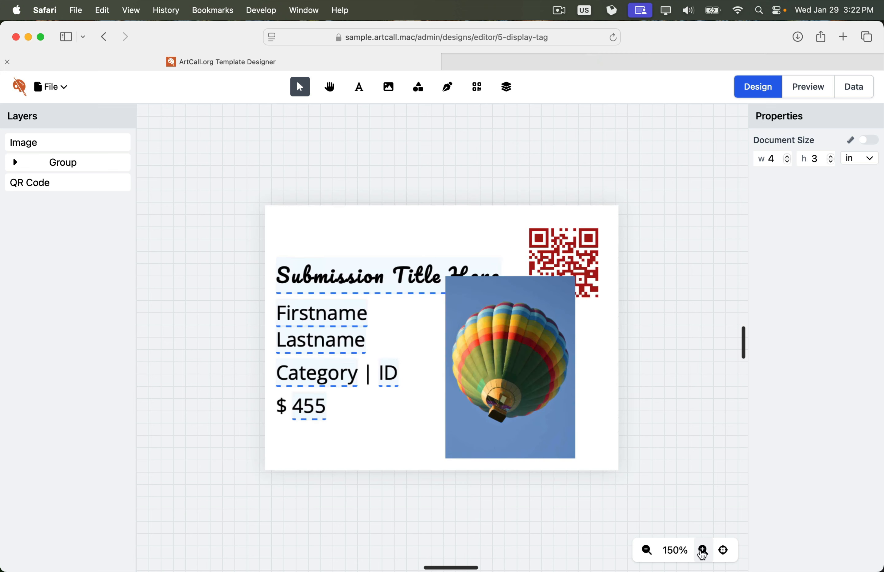
left_click(703, 550)
left_click_drag(554, 438, 548, 429)
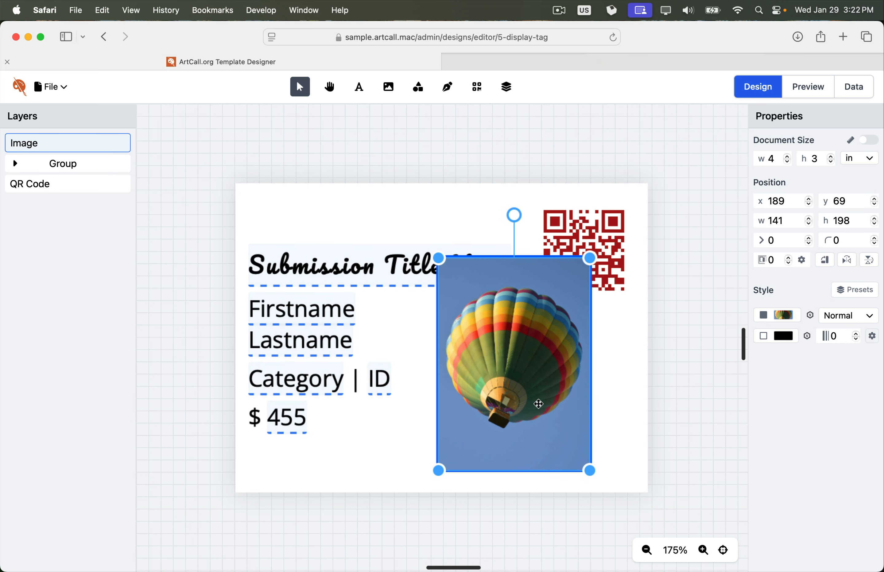
Review the fit options of the balloon photo's image fill, keeping Fill
left_click(609, 352)
left_click(546, 357)
left_click(784, 316)
left_click(625, 232)
left_click(624, 235)
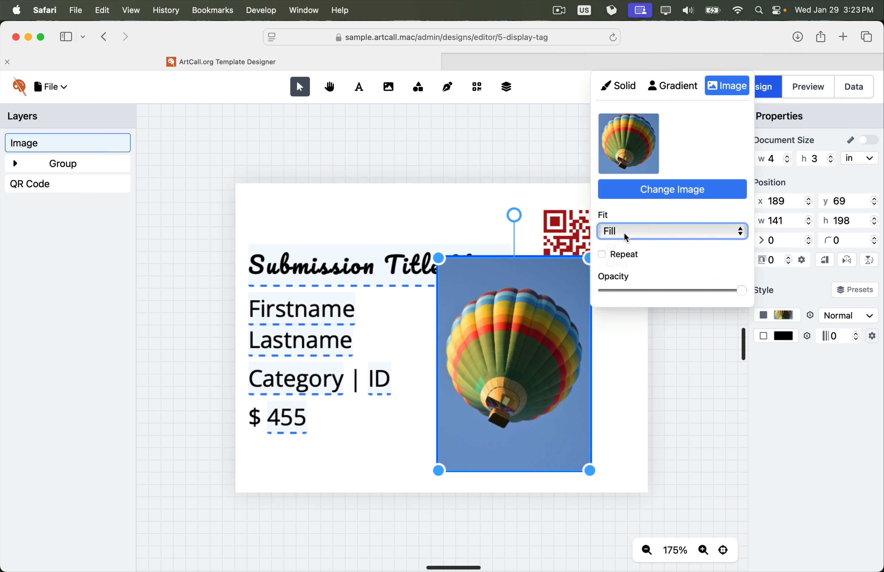
Enlarge the balloon photo's frame to about 208 × 205 with the Fill mode active
left_click(628, 367)
left_click(575, 290)
mouse_move(590, 258)
left_mouse_down()
mouse_move(621, 292)
mouse_move(646, 270)
mouse_move(498, 246)
mouse_move(598, 244)
left_mouse_up()
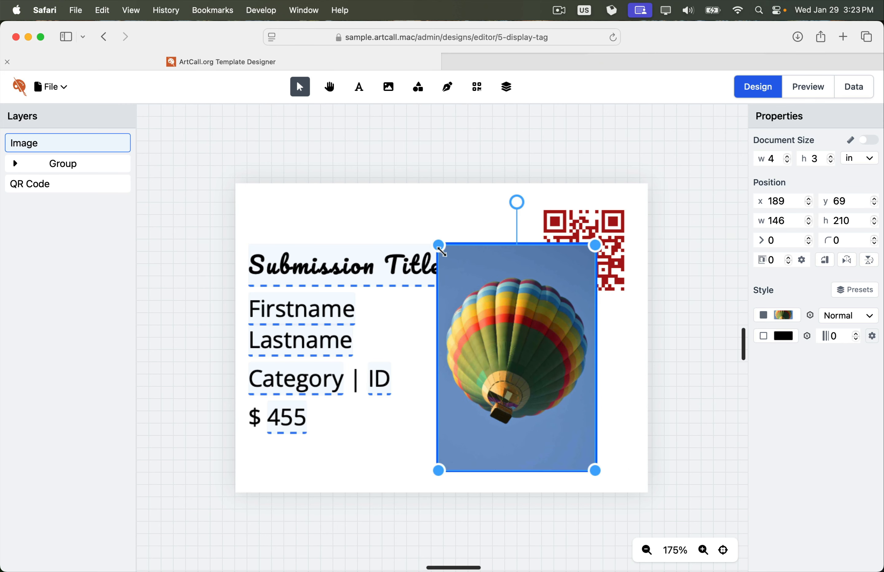
left_click_drag(439, 245, 372, 250)
Set the balloon photo's image fill mode to Fit
left_click(785, 316)
left_click(664, 230)
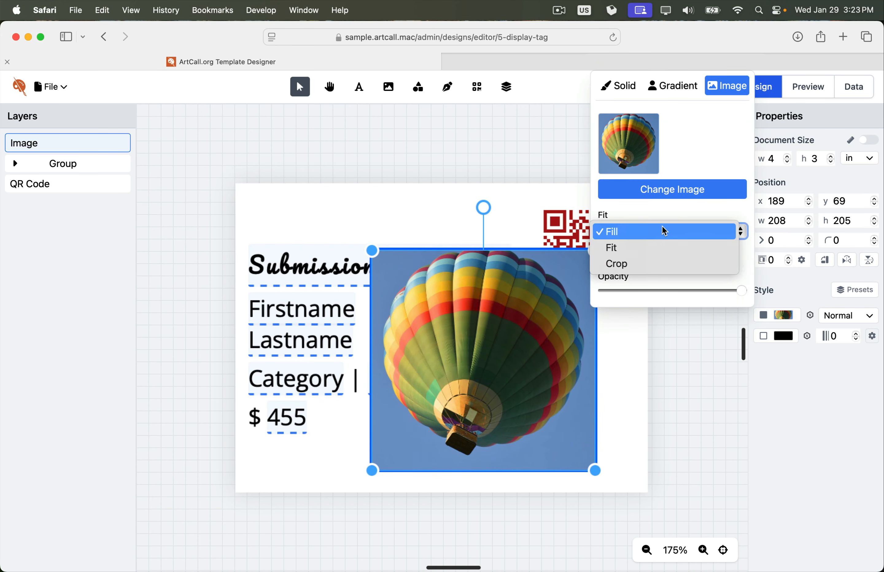
left_click(639, 248)
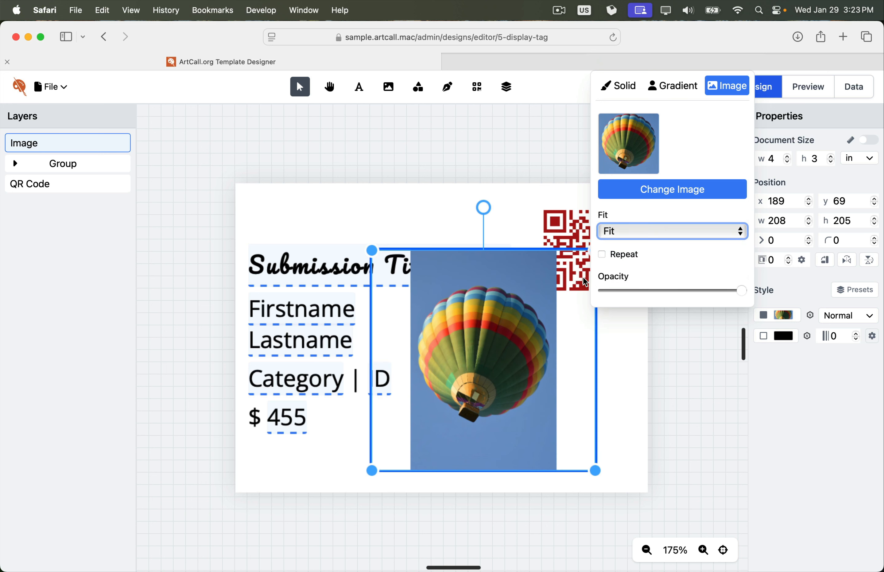
left_click(489, 349)
Reduce the balloon photo's frame to about 163 × 136 and check its fill settings
left_click_drag(373, 255, 421, 327)
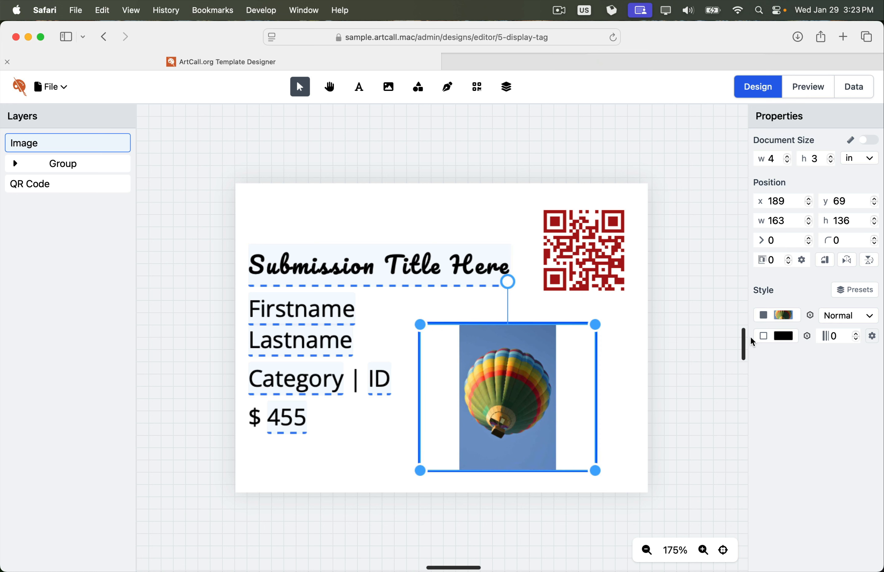
left_click(783, 316)
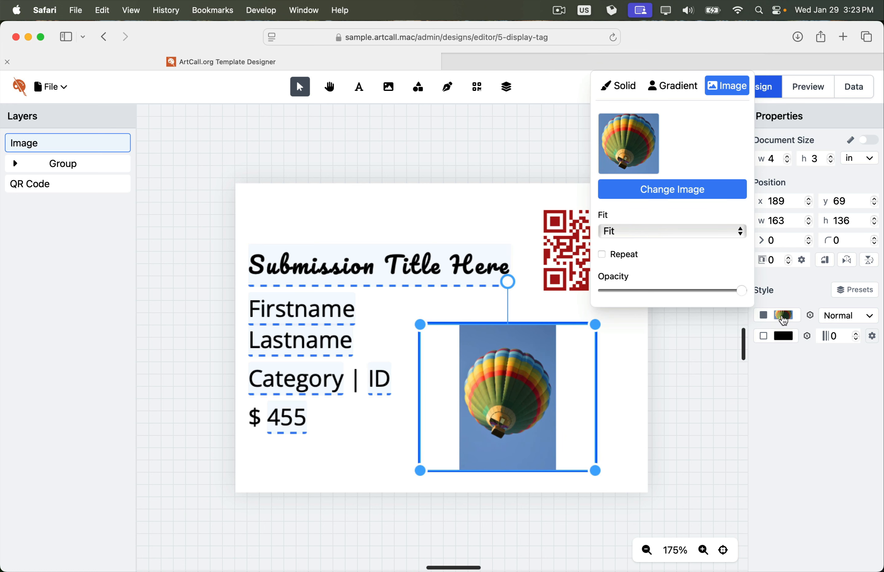
left_click(642, 386)
left_click(551, 384)
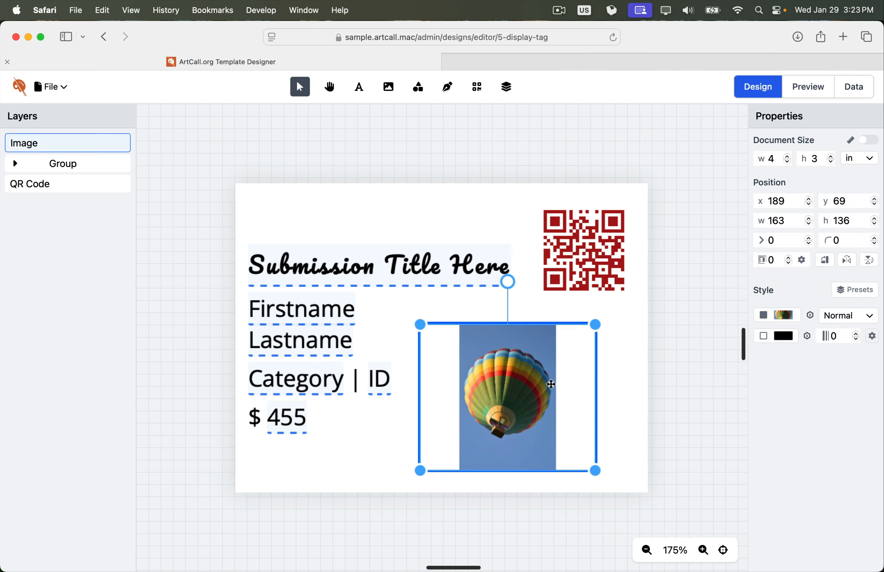
Preview the tag's layout, return to the design and move the balloon image down below the QR code
left_click(809, 89)
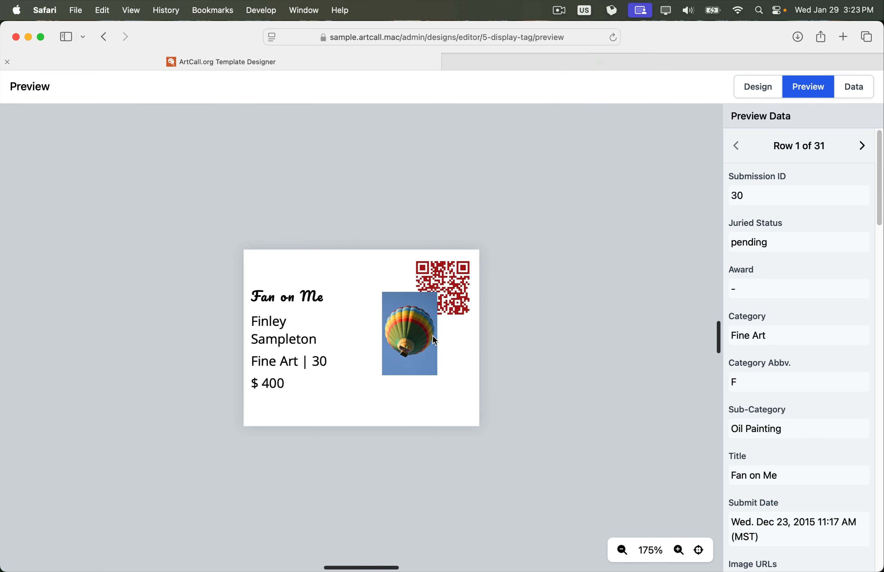
left_click(759, 89)
left_click_drag(479, 353, 507, 383)
left_click(639, 390)
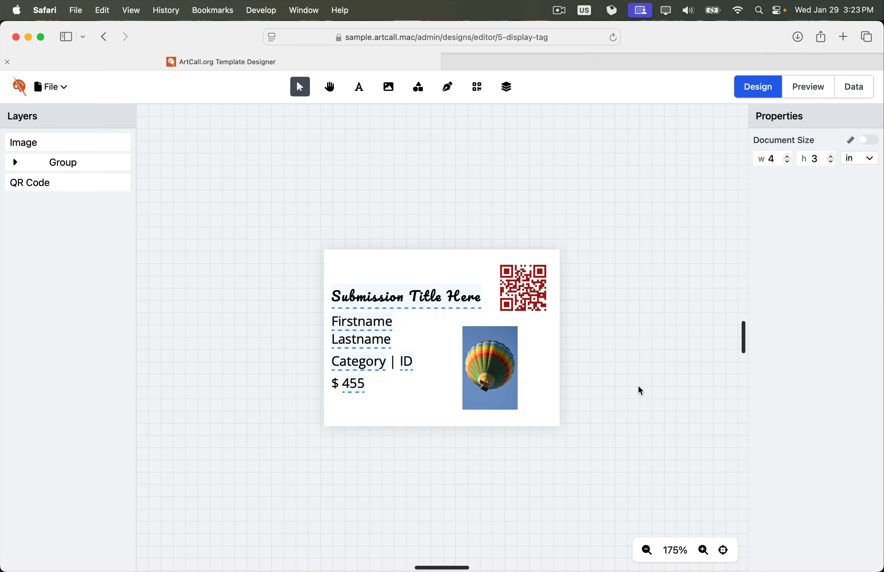
Preview the tag and browse the first few records to check whether the balloon image changes with the data
left_click(802, 96)
left_click(859, 152)
left_click(859, 153)
left_click(859, 153)
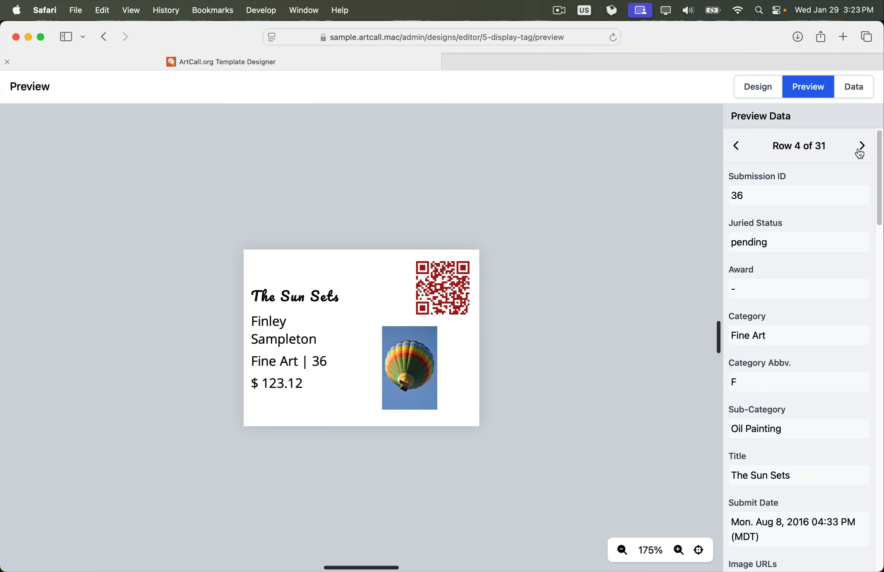
left_click(859, 153)
left_click(737, 149)
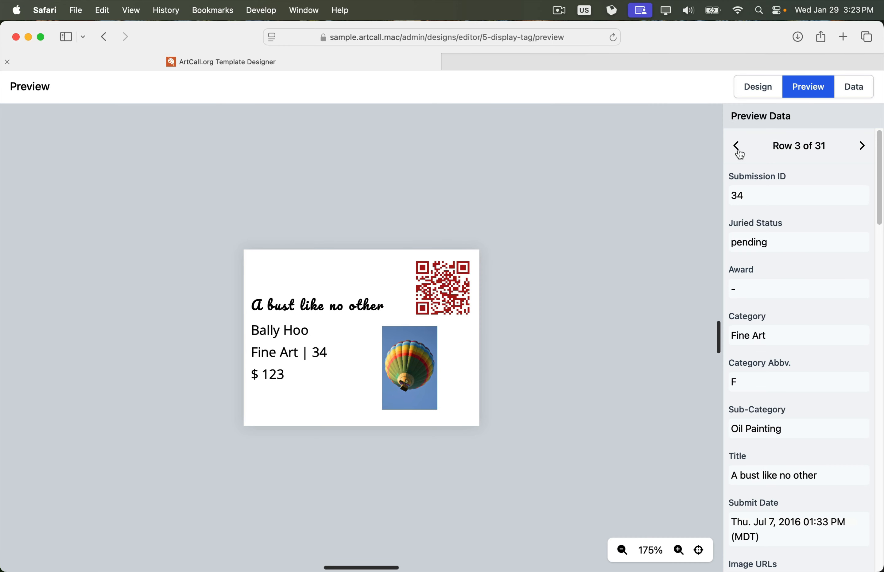
Position the balloon image at about x 189, y 134 and bind its fill to the submission's image variable
left_click(750, 91)
left_click(498, 373)
left_click_drag(507, 377, 508, 382)
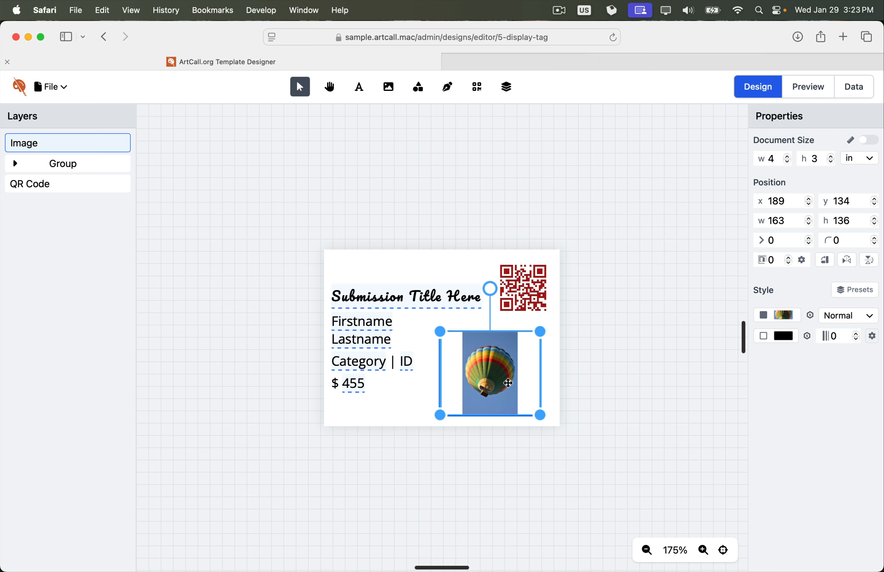
left_click(808, 315)
left_click(794, 338)
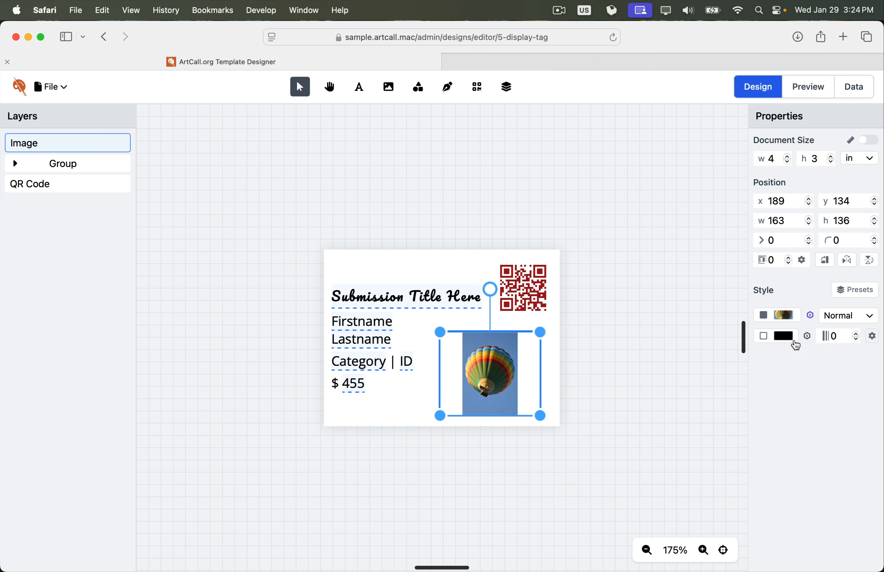
left_click(664, 372)
Preview the tag and browse the records past row 8 to check how the bound artwork fits the wider frame
left_click(819, 93)
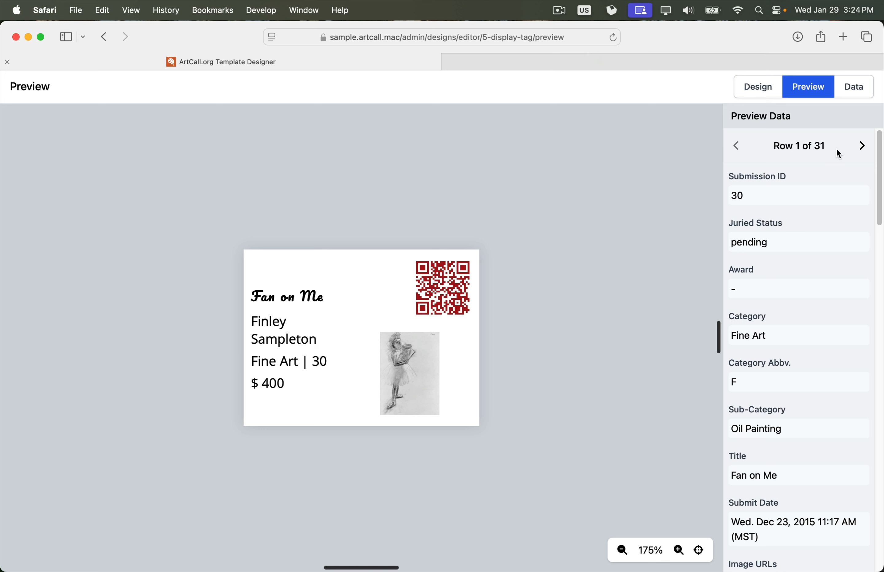
left_click(861, 146)
left_click(861, 147)
left_click(862, 147)
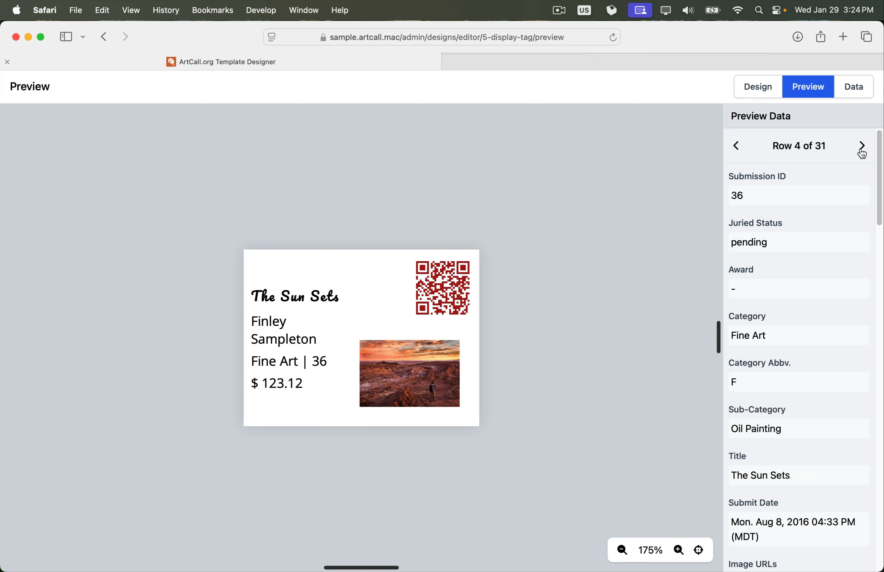
left_click(861, 147)
left_click(862, 146)
left_click(861, 146)
left_click(862, 147)
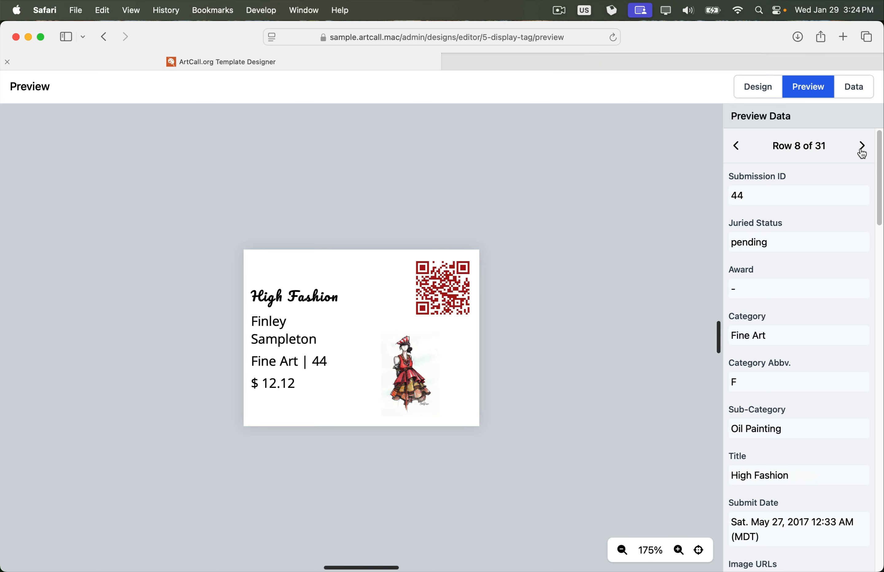
left_click(862, 147)
Return to the design and set the balloon image's fill mode to Crop
left_click(758, 97)
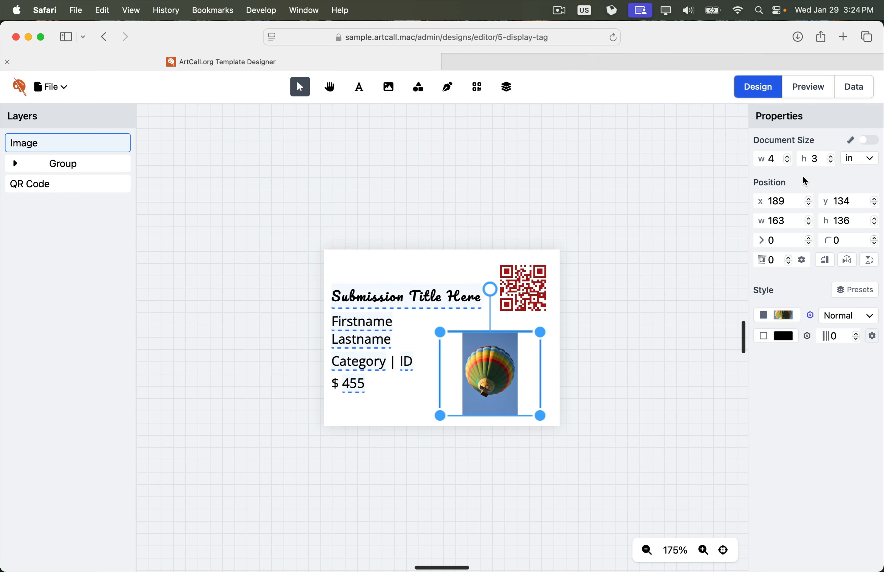
left_click(785, 316)
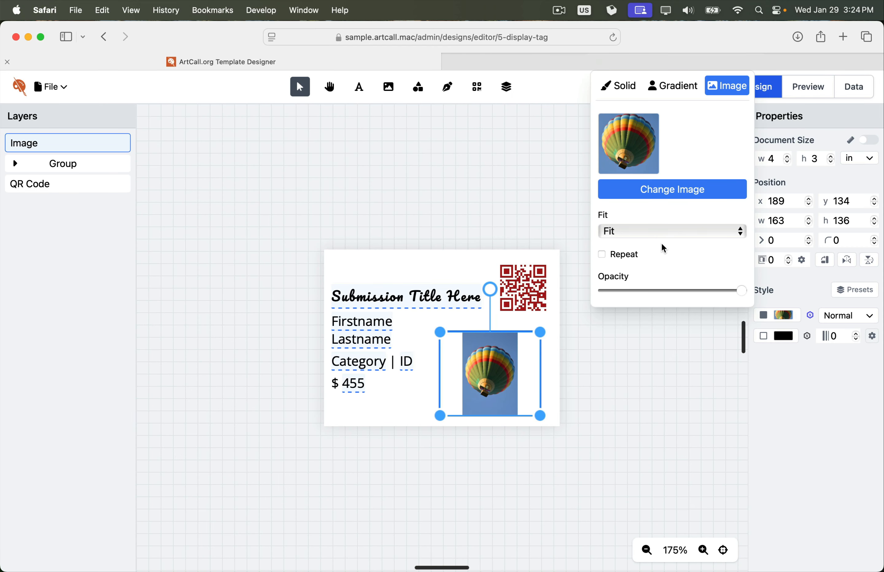
left_click(656, 232)
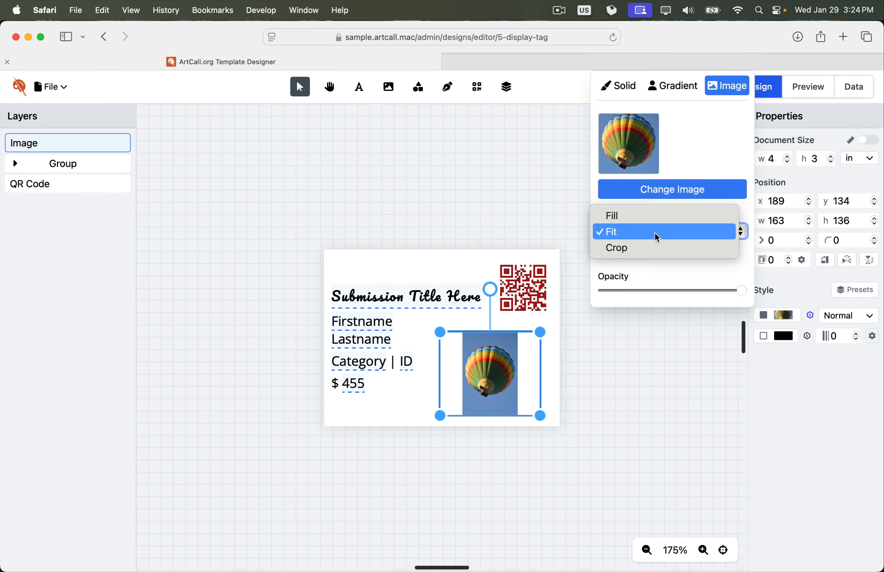
left_click(656, 248)
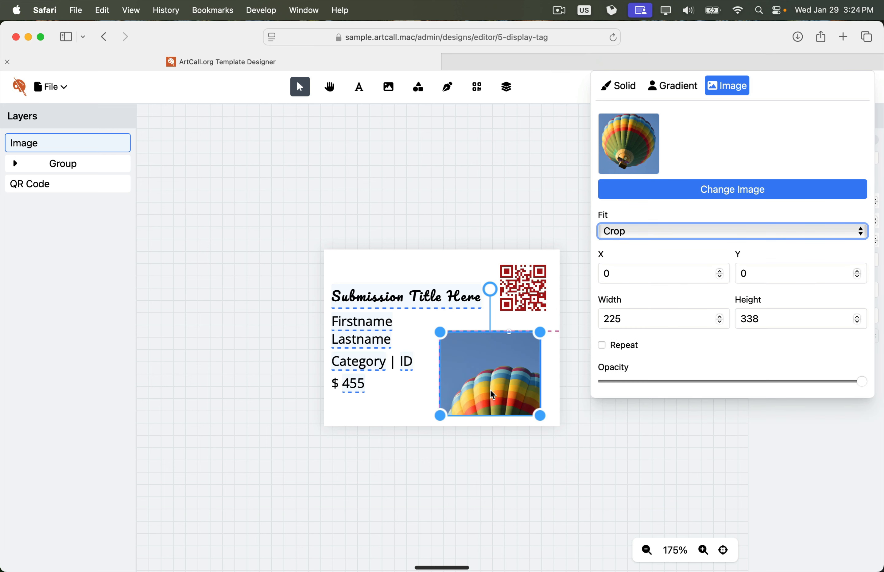
Shrink and reposition the crop area inside the balloon frame and turn on Repeat to tile the image
mouse_move(470, 357)
left_mouse_down()
mouse_move(373, 248)
mouse_move(429, 252)
mouse_move(454, 362)
left_mouse_up()
left_click_drag(411, 303, 461, 323)
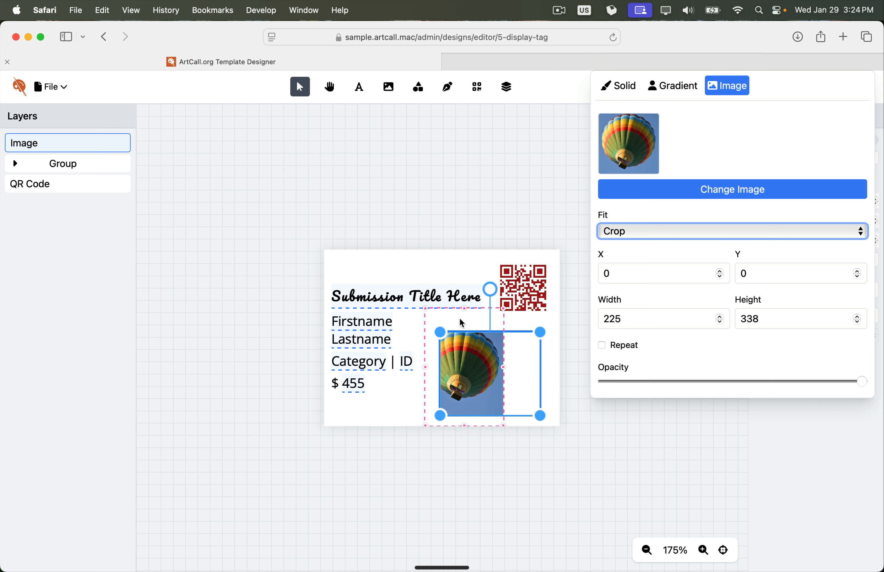
left_click_drag(507, 427, 485, 372)
left_click(601, 345)
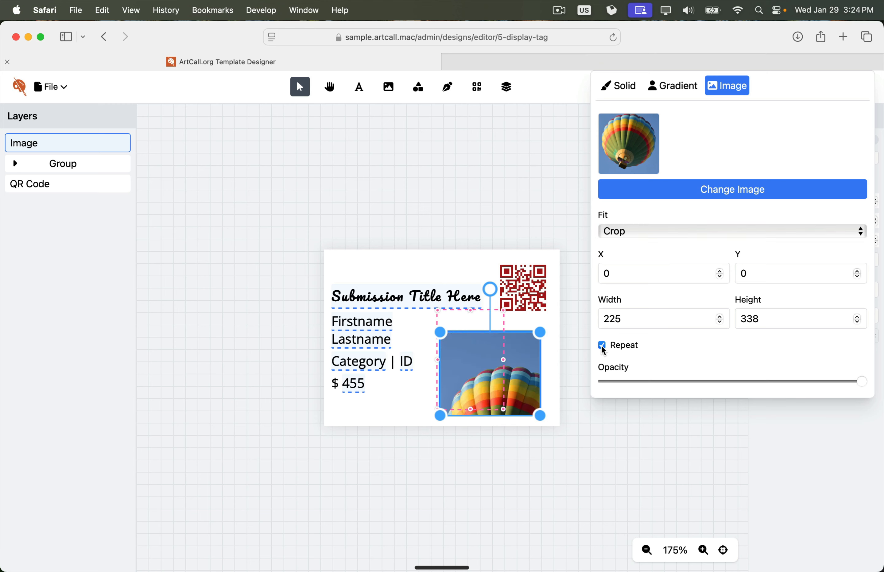
left_click(519, 387)
Delete the balloon image from the tag
left_click_drag(514, 412, 393, 279)
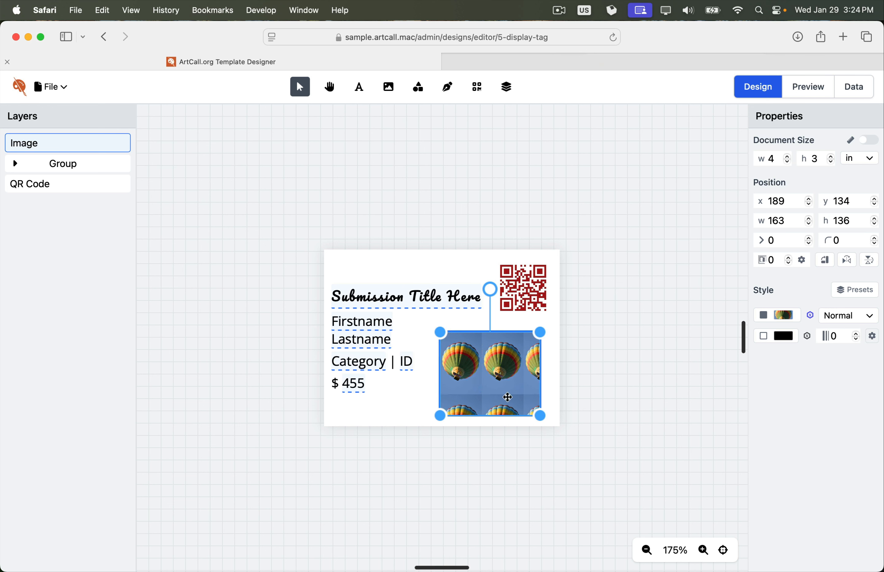
key("Delete")
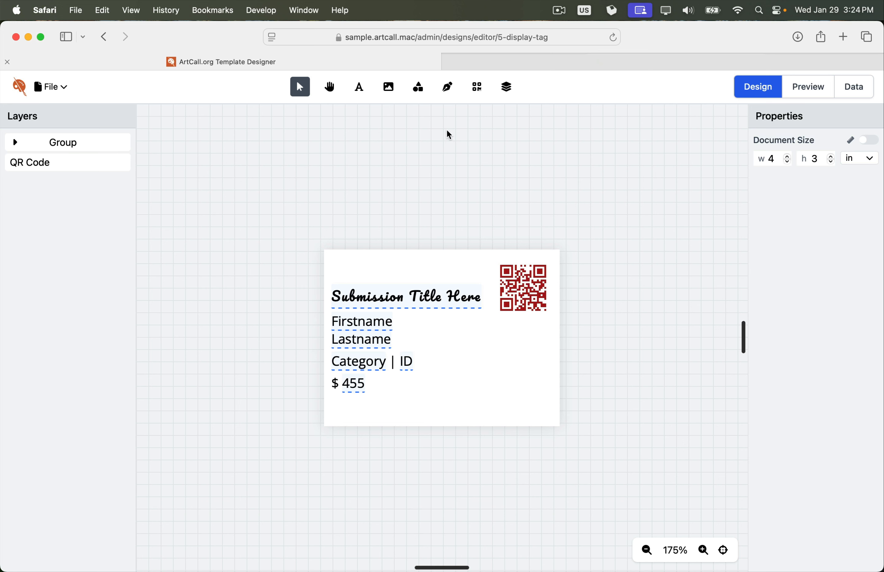
left_click_drag(271, 250, 364, 369)
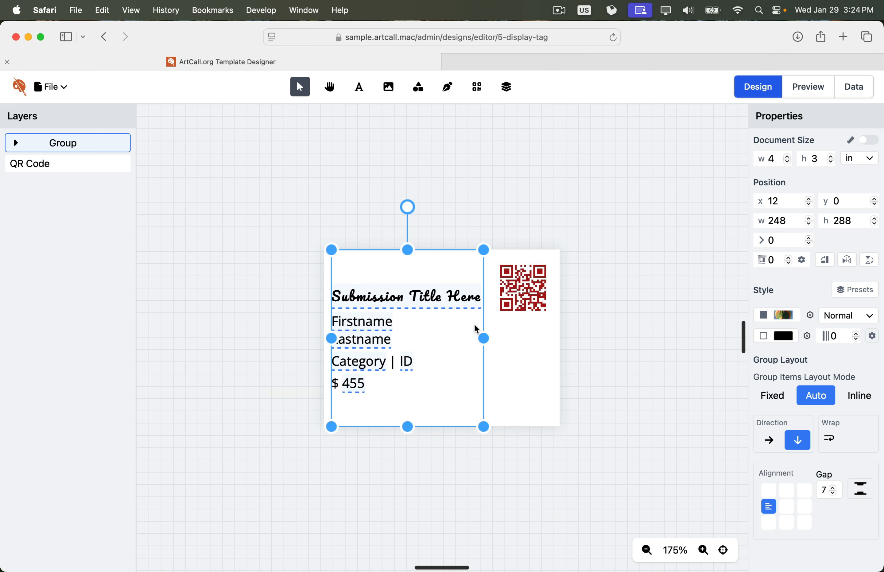
left_click(528, 345)
Draw a closed curved freeform path about 145 × 134 with the Pen tool and place it below the QR code at about x 202, y 134
left_click(449, 88)
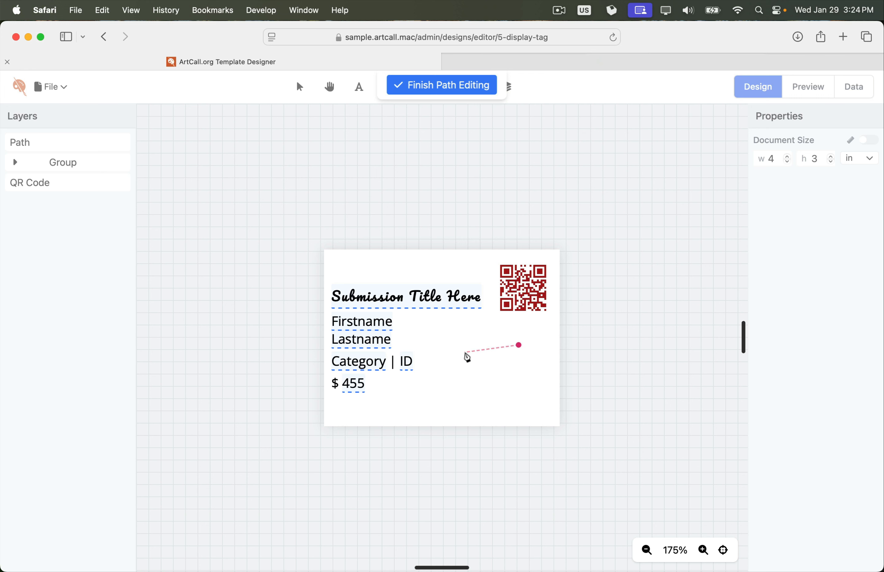
left_click_drag(465, 353, 428, 399)
left_click_drag(502, 421, 538, 368)
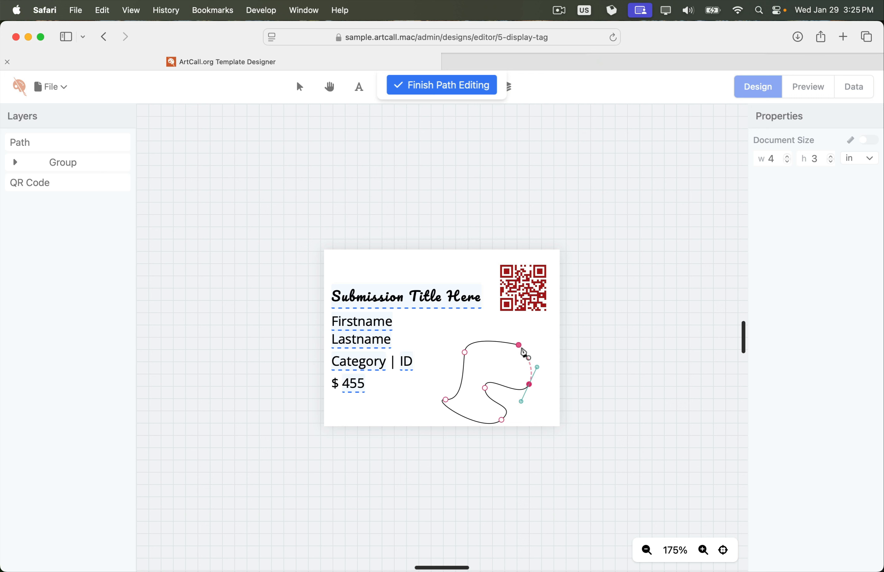
left_click(520, 346)
left_click(447, 88)
left_click_drag(508, 361, 513, 351)
Fill the path with a 90° linear gradient from muted purple (a755a7) to blue, trying the radial style as well
left_click(786, 316)
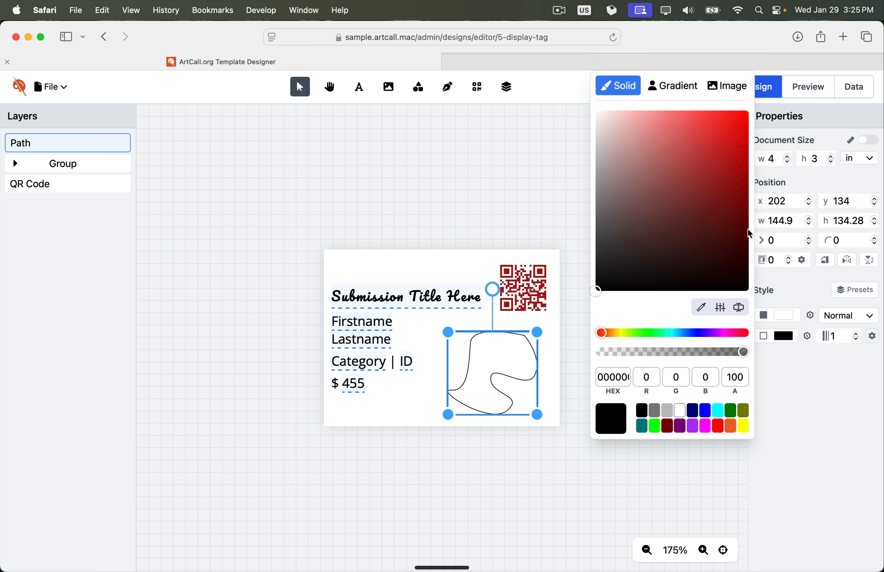
left_click(736, 149)
left_click(673, 86)
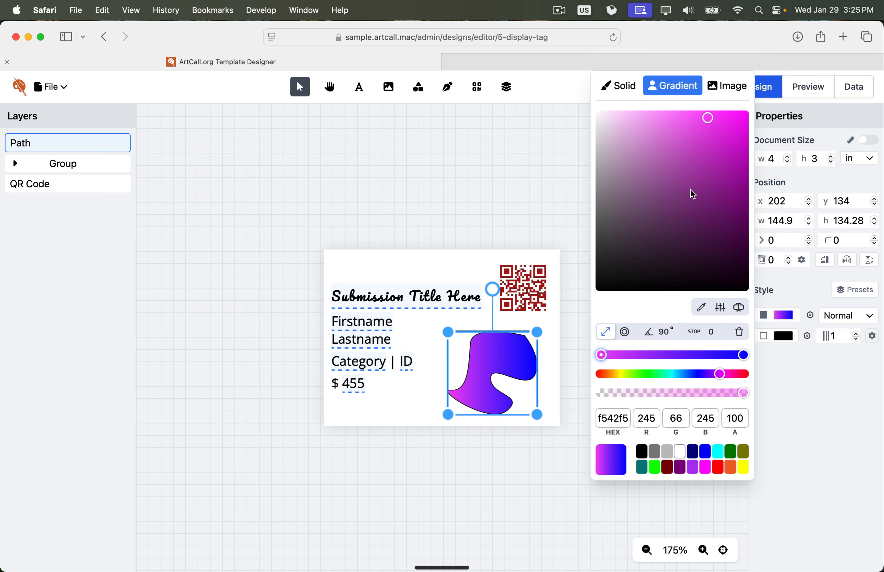
left_click(681, 199)
left_click(671, 173)
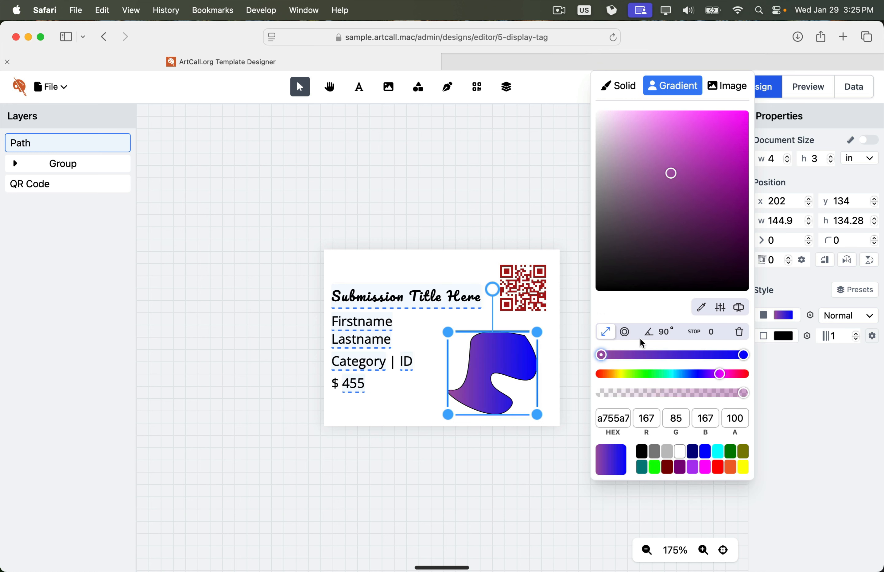
left_click(626, 332)
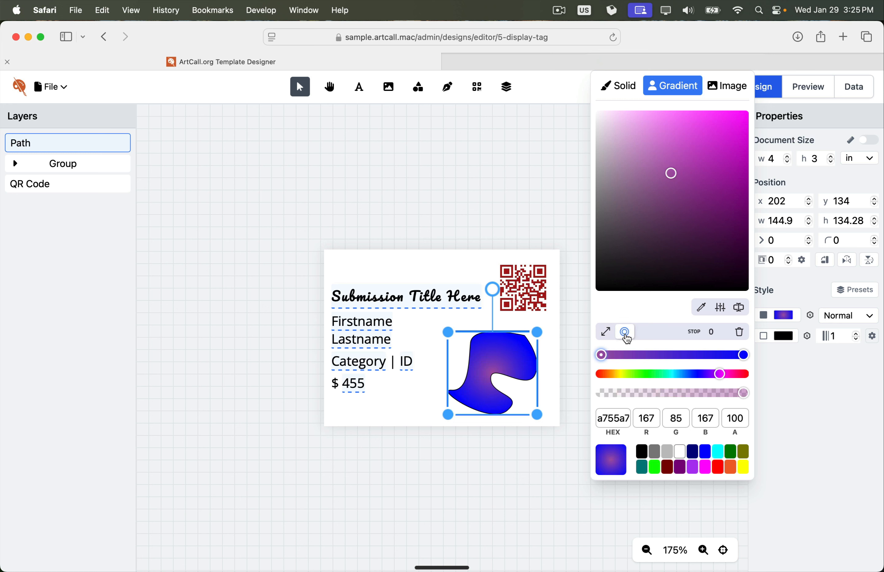
left_click(607, 332)
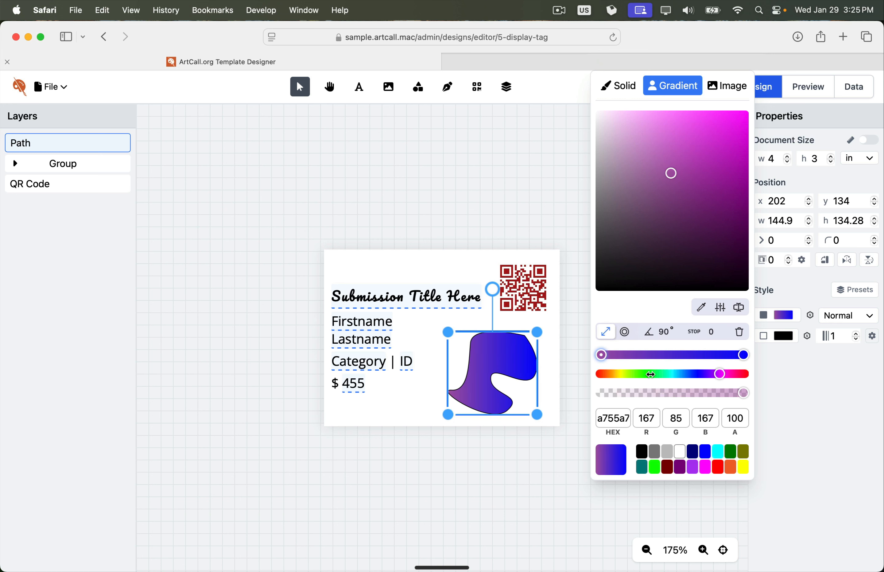
left_click(584, 376)
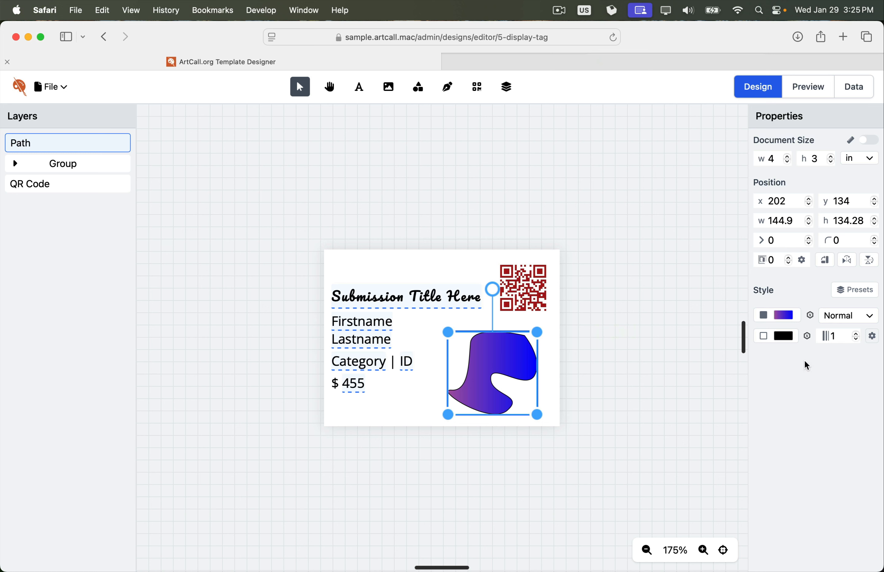
Set the path's stroke width to 12 and its stroke colour to solid red e15f5f
left_click(857, 334)
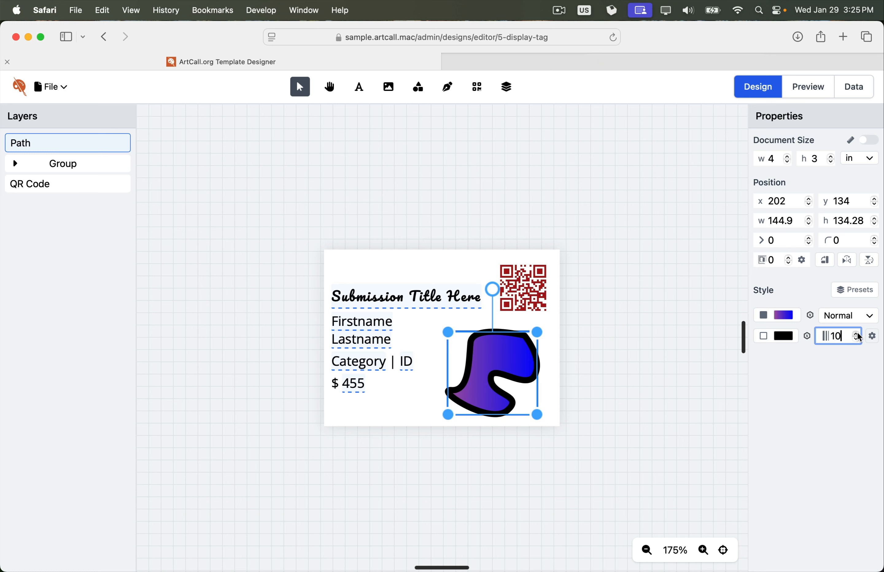
left_click(785, 336)
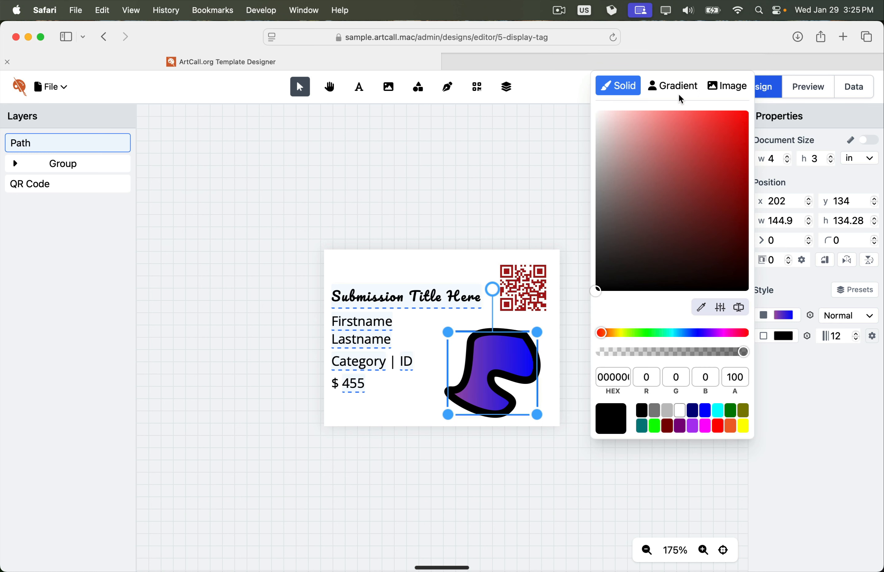
left_click(683, 132)
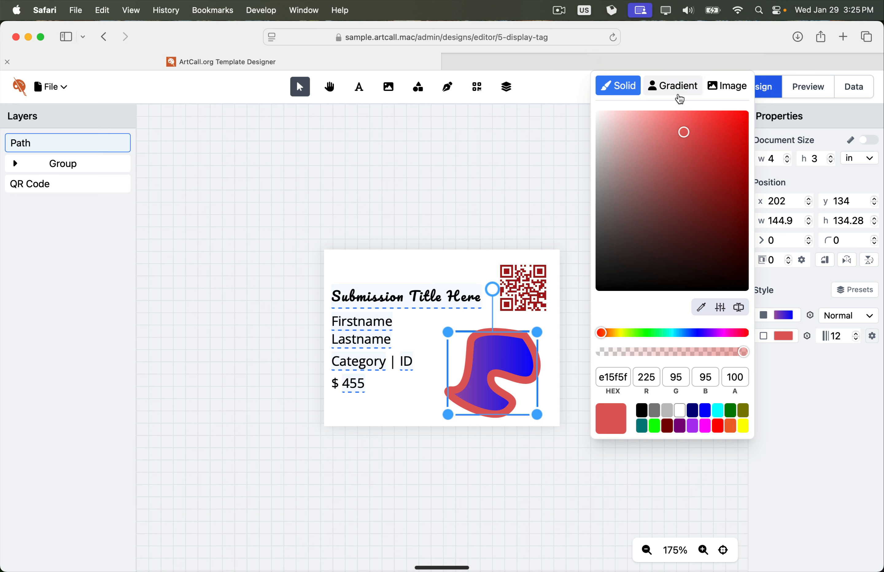
left_click(812, 385)
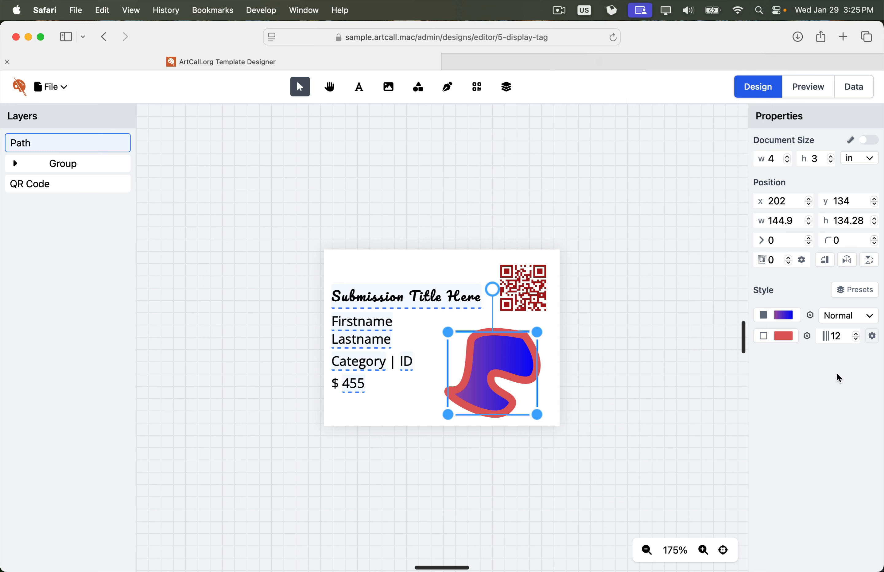
Try the Dashed stroke style on the path and return it to Solid
left_click(872, 337)
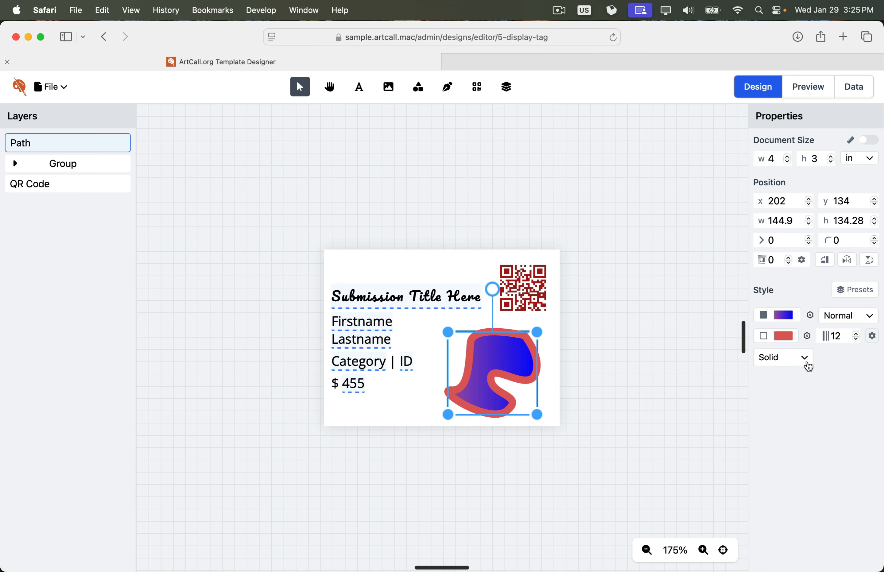
left_click(789, 363)
left_click(787, 401)
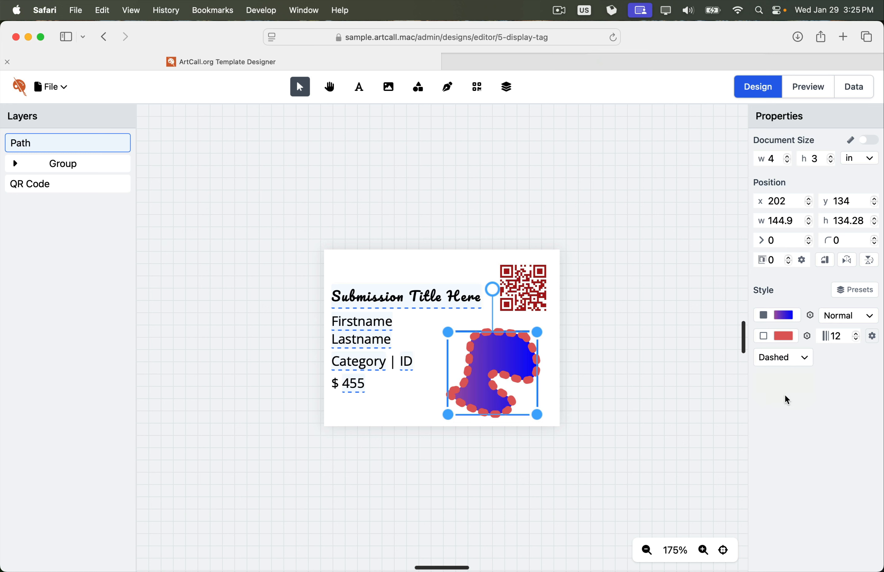
left_click(783, 366)
left_click(783, 377)
left_click(871, 336)
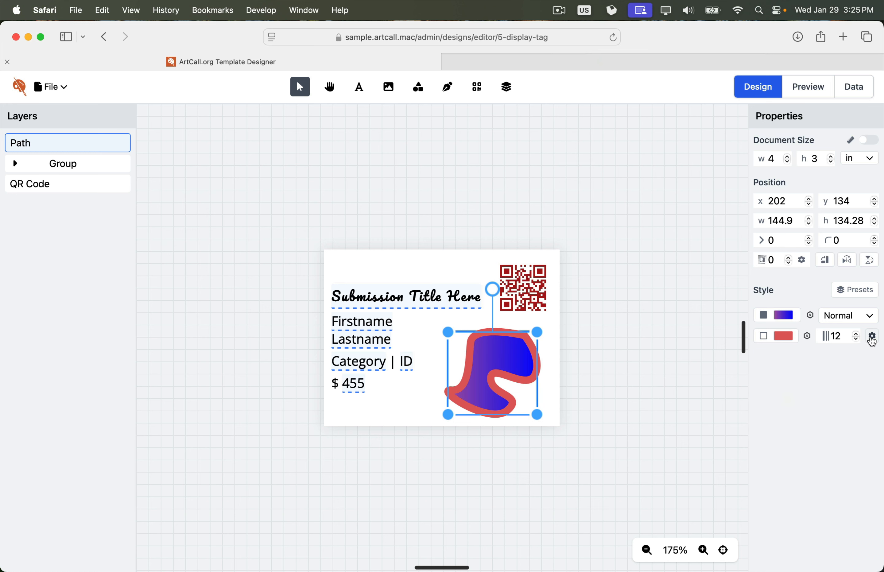
left_click(872, 336)
left_click(872, 336)
Move the path to about y 140 and fill it with a photo of people from the image search
mouse_move(504, 354)
left_mouse_down()
mouse_move(495, 355)
mouse_move(503, 357)
left_mouse_up()
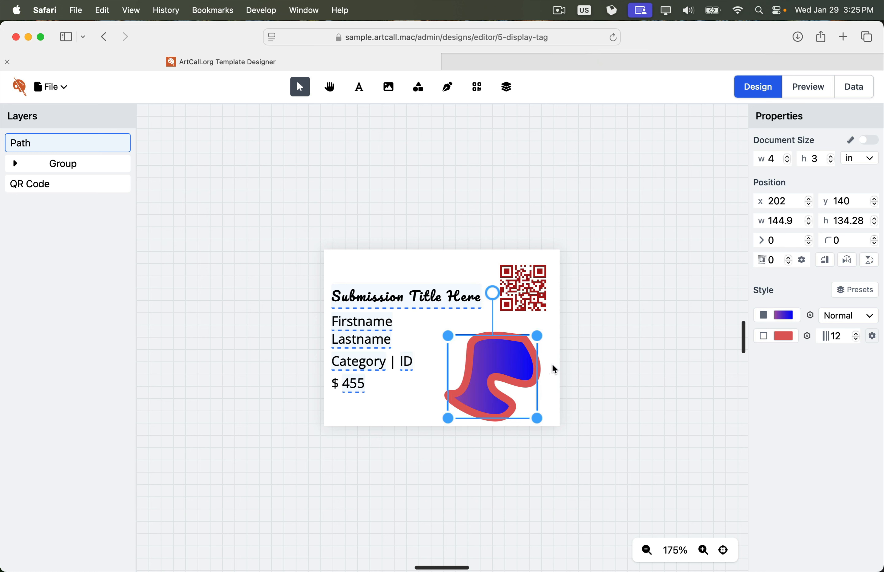
left_click(542, 367)
left_click(517, 369)
left_click(787, 320)
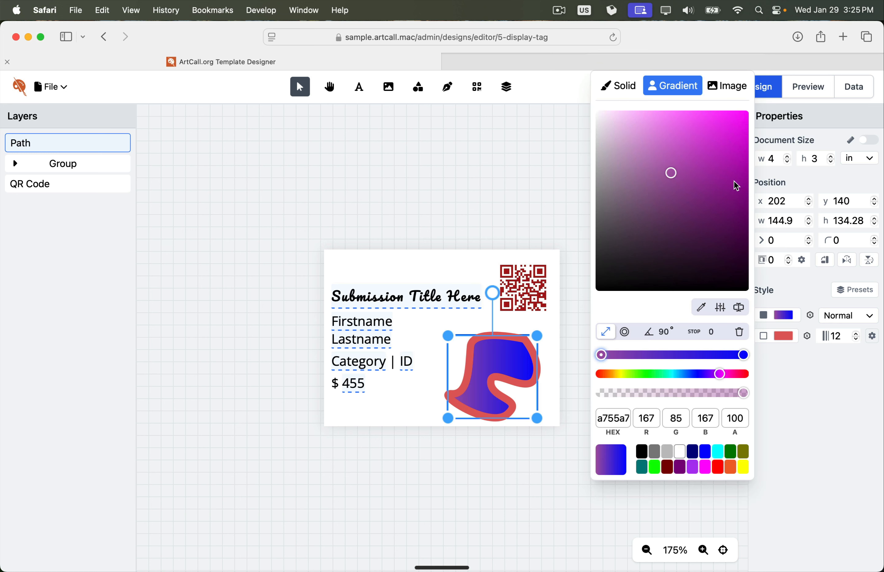
left_click(728, 87)
left_click(696, 131)
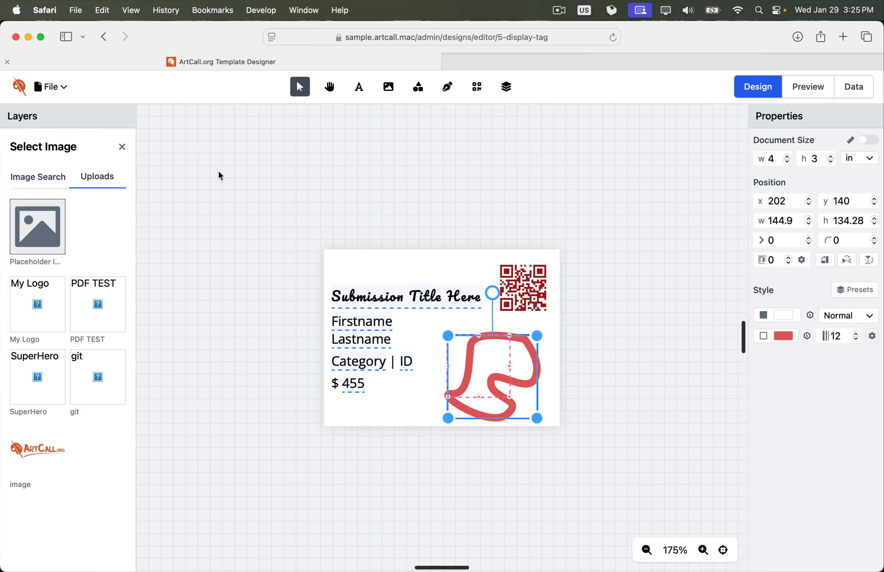
left_click(45, 181)
left_click(43, 283)
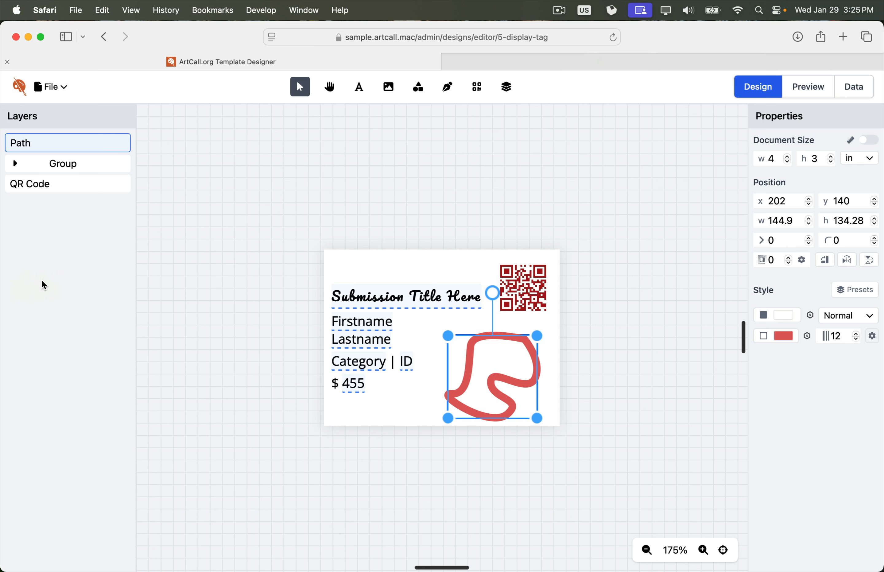
left_click(410, 434)
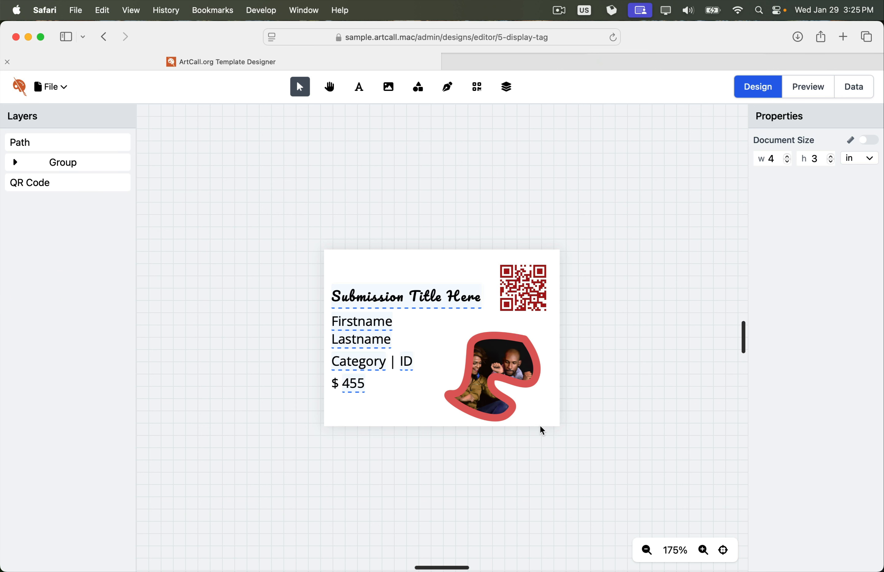
Delete the photo-filled freeform path from the tag
left_click(498, 367)
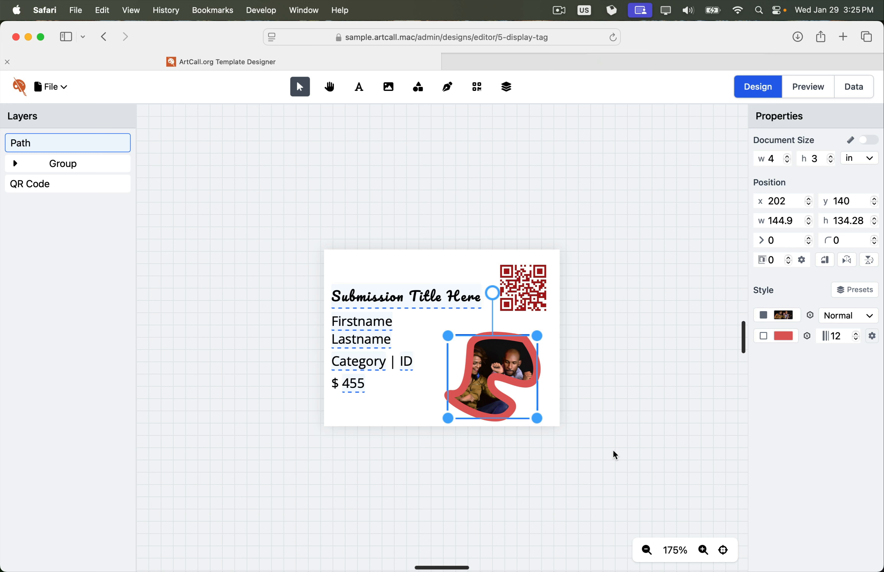
left_click(613, 451)
left_click(512, 384)
key("BackSpace")
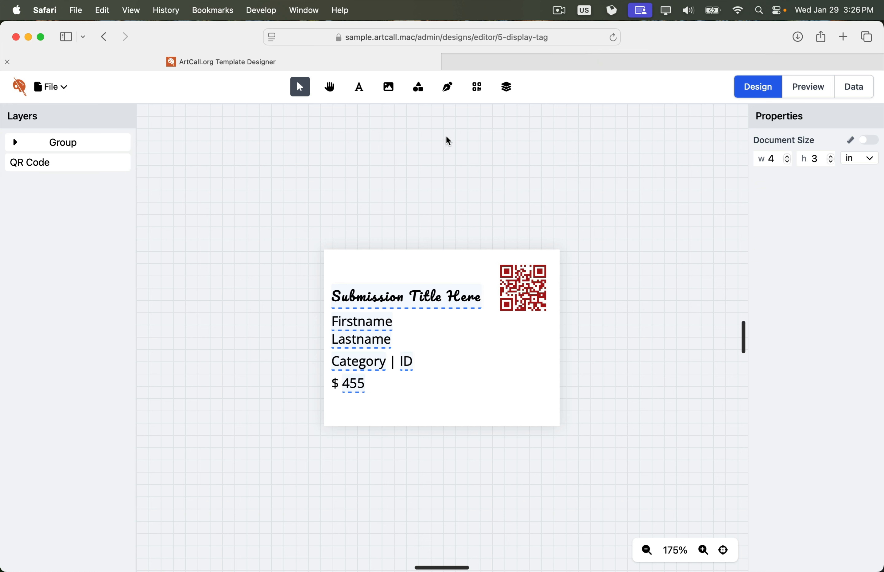
Browse the available shapes and insert a 200 × 200 star primitive at about x 160, y 66
left_click(418, 89)
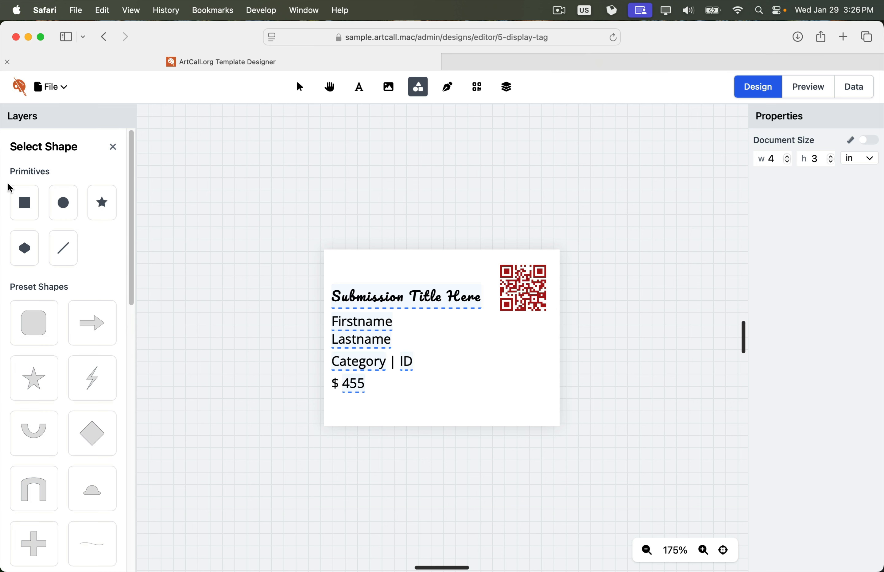
scroll(87, 285, "down", 10)
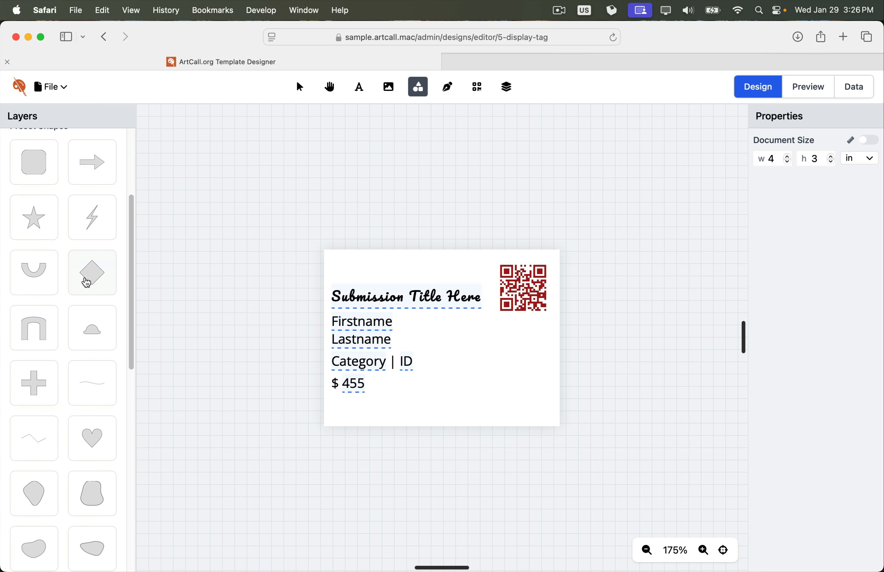
scroll(83, 278, "down", 10)
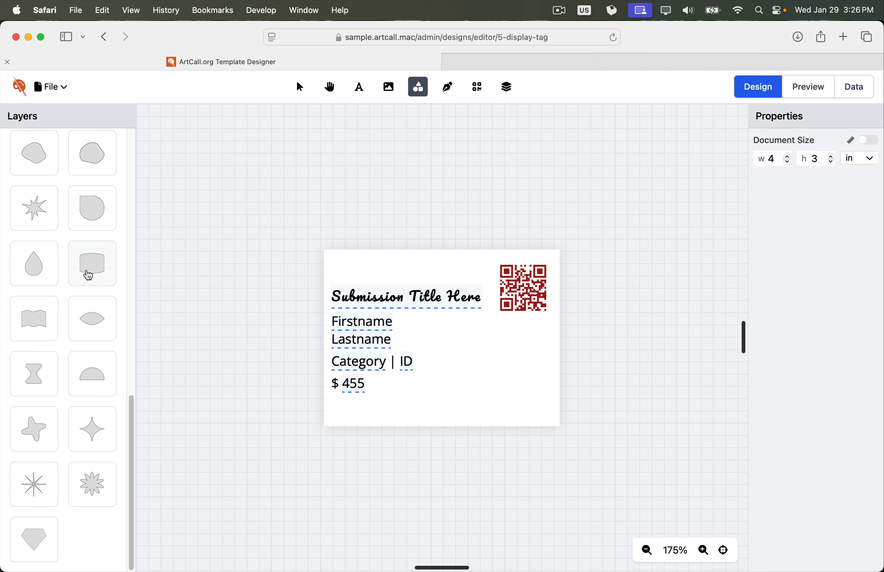
scroll(74, 335, "up", 15)
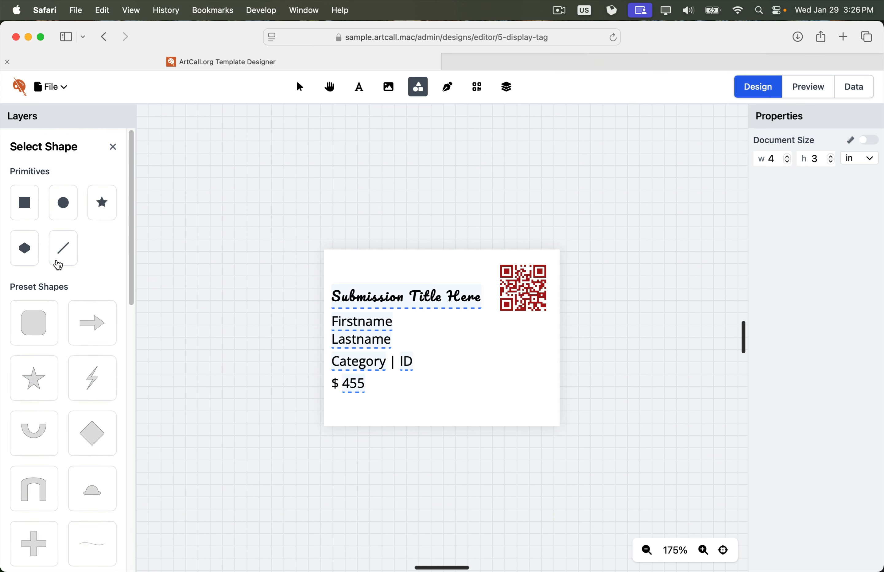
left_click(102, 204)
left_click_drag(384, 337, 482, 377)
Try raising the star's number of points to 10 and bring it back to 5
left_click(809, 433)
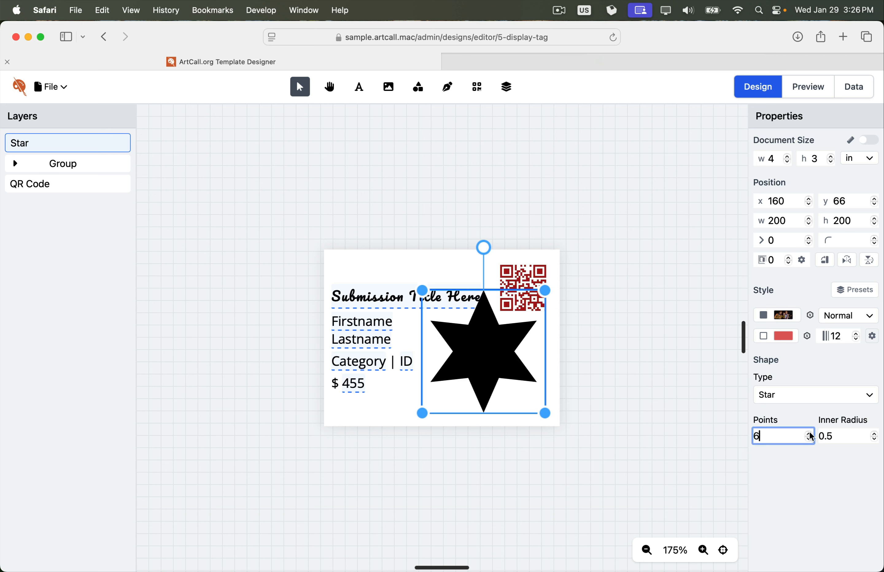
left_click(808, 438)
left_click(809, 440)
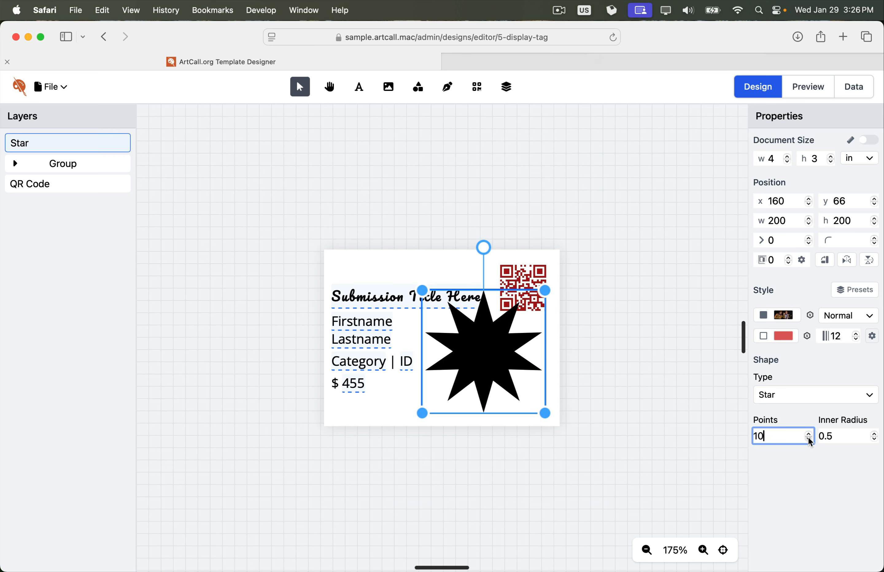
left_click(809, 439)
Set the star's inner radius to 0.6 and its number of points to 8
left_click(875, 433)
left_click(875, 433)
left_click(875, 434)
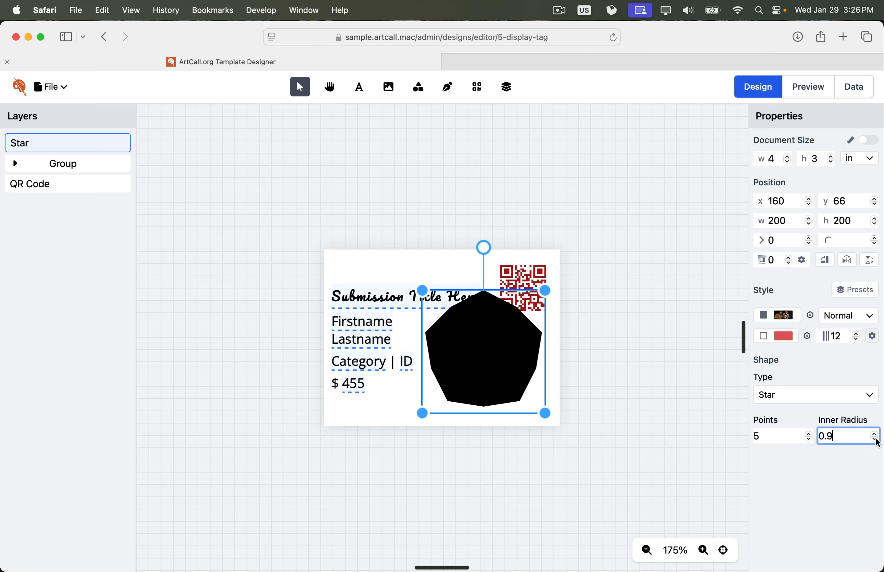
left_click(875, 439)
left_click(875, 439)
left_click(808, 434)
left_click(809, 434)
left_click(809, 434)
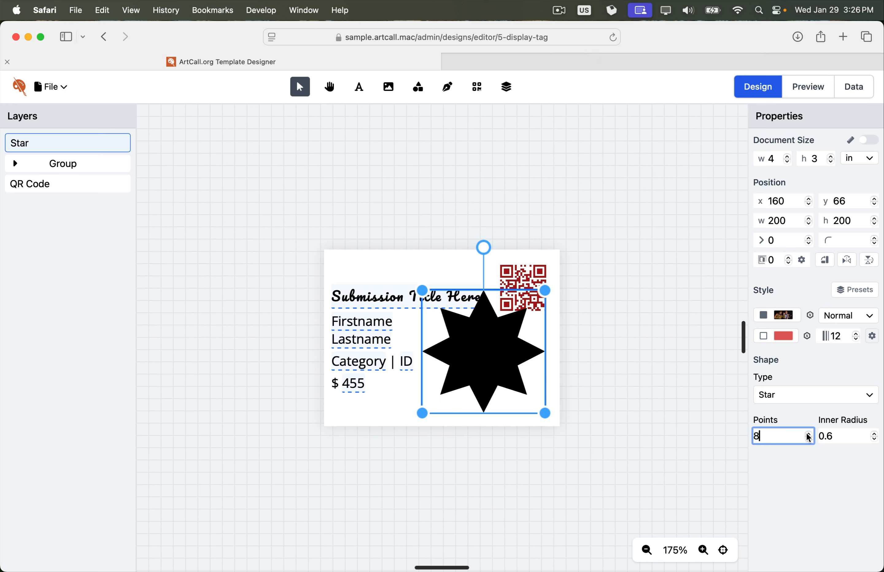
Set the star's number of points to 10, try an inner radius of 0.2 and raise the radius again
left_click(808, 434)
left_click(808, 433)
left_click(875, 440)
left_click(875, 440)
left_click(875, 439)
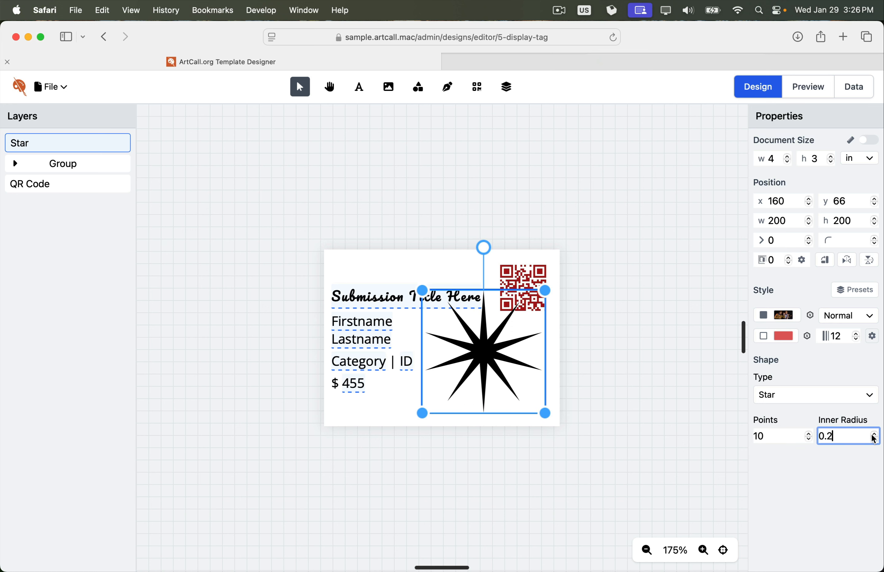
left_click(874, 435)
left_click(874, 435)
left_click(875, 434)
left_click(874, 435)
Change the star's shape type to Rectangle and after that to Circle
left_click(840, 397)
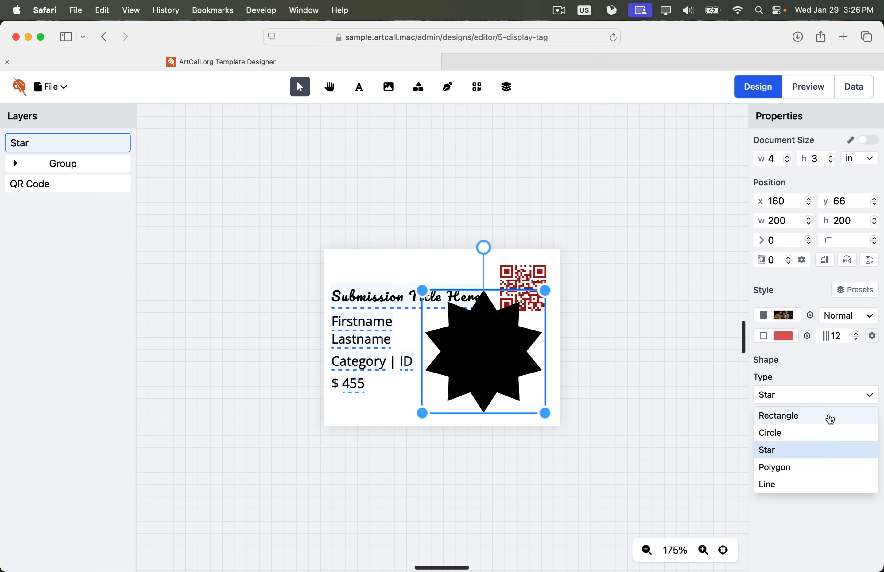
left_click(812, 418)
left_click(804, 397)
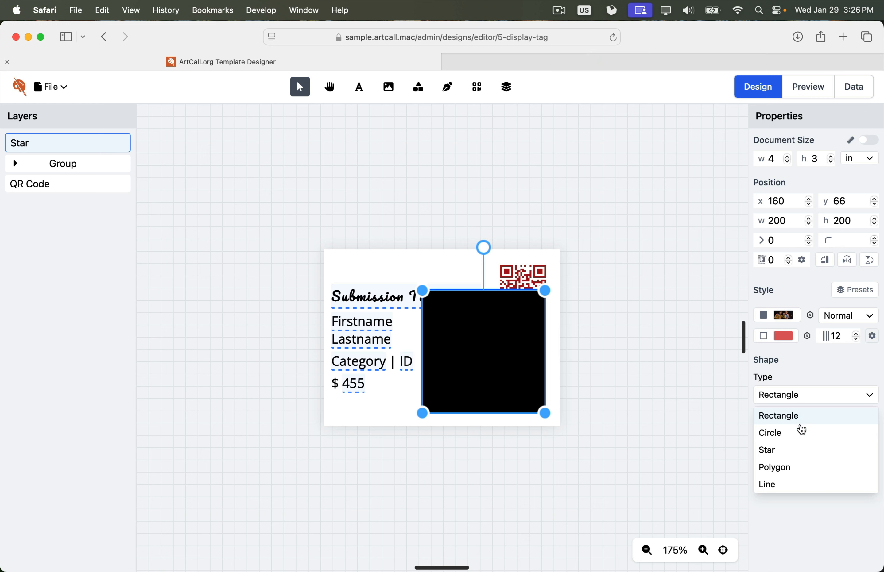
left_click(799, 431)
Change the shape type to Polygon, raise its sides past 9 and reduce them to 5
left_click(790, 402)
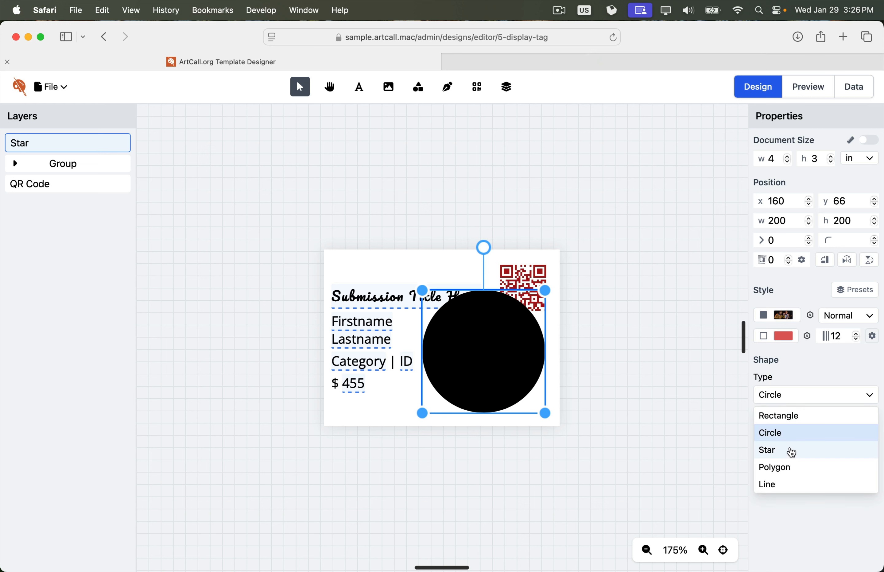
left_click(787, 466)
left_click(875, 434)
left_click(874, 434)
left_click(875, 434)
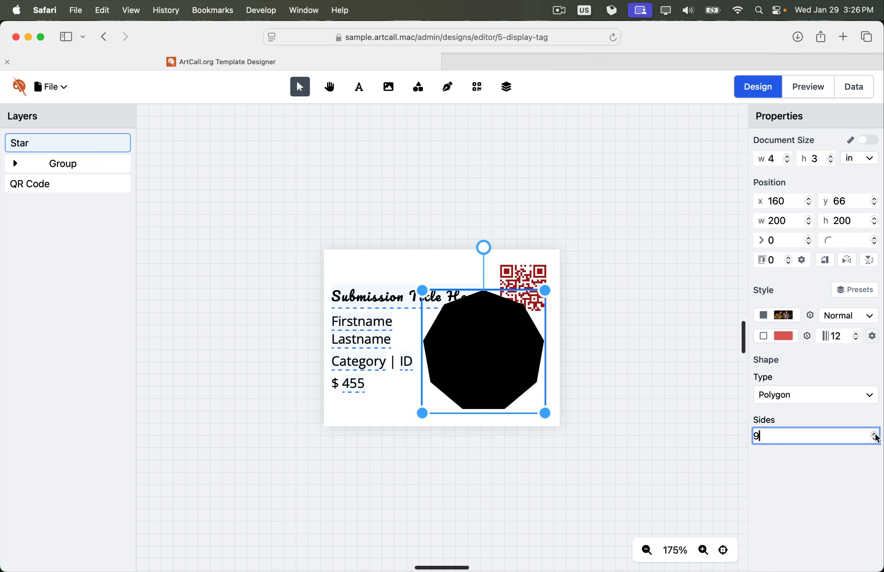
left_click(875, 434)
left_click(875, 439)
left_click(875, 439)
left_click(875, 438)
left_click(875, 438)
left_click(874, 439)
Change the shape type to Line and set its stroke width to 4
left_click(803, 399)
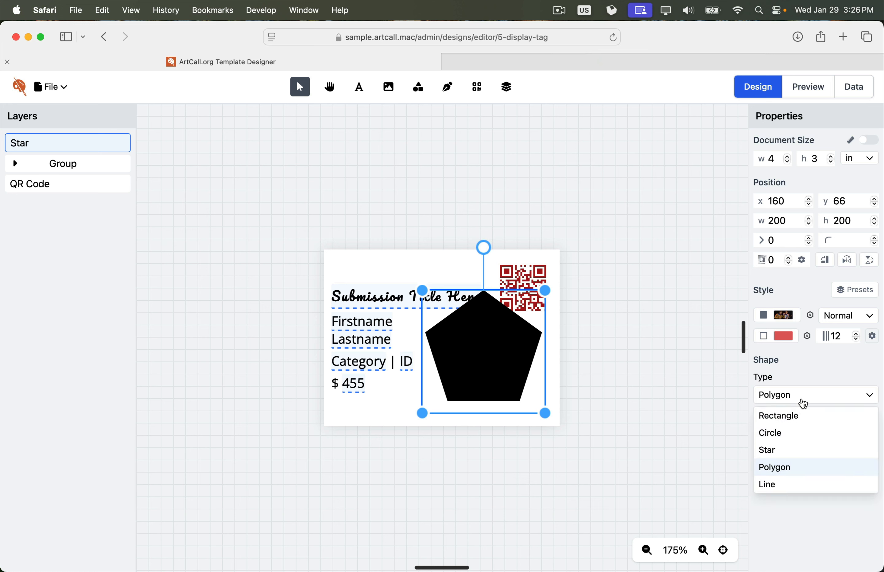
left_click(786, 485)
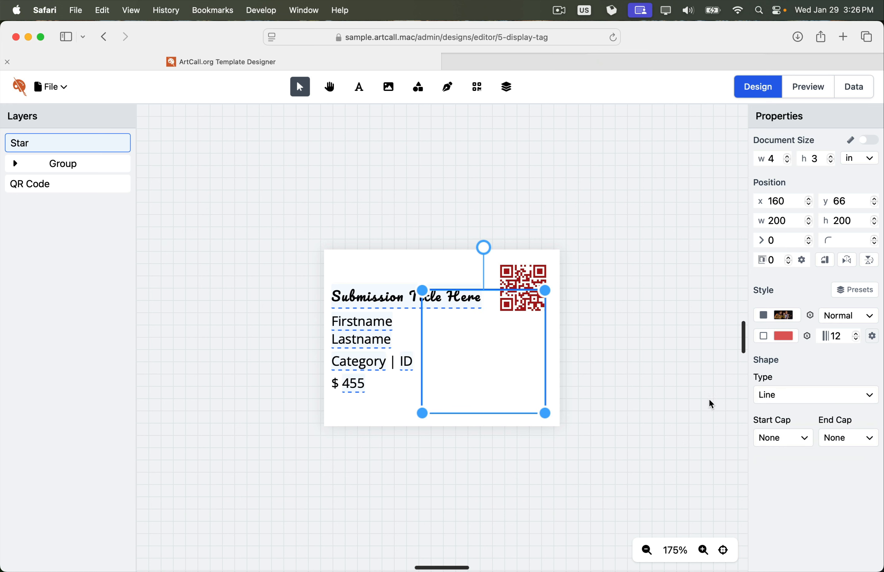
left_click(855, 339)
left_click(855, 340)
left_click(854, 339)
left_click(854, 340)
left_click(854, 339)
left_click(854, 340)
left_click(854, 339)
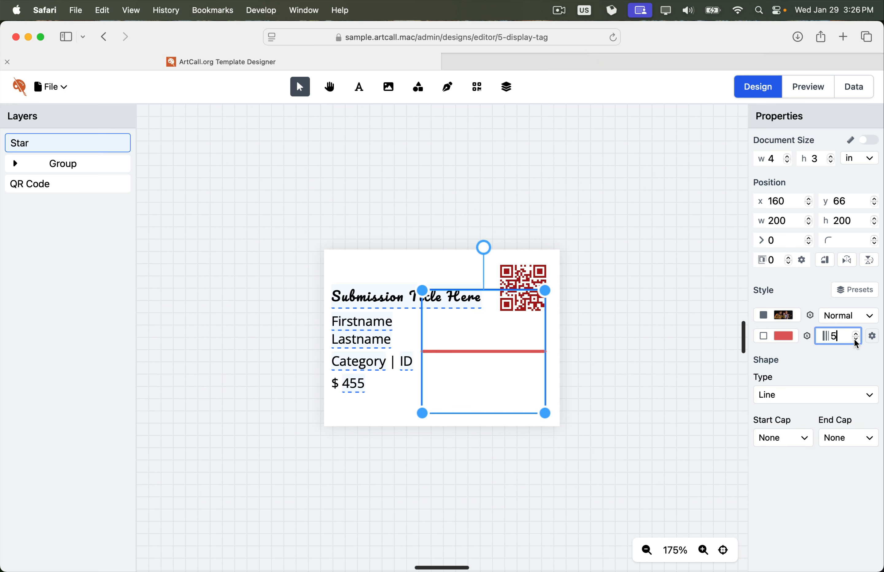
left_click(854, 339)
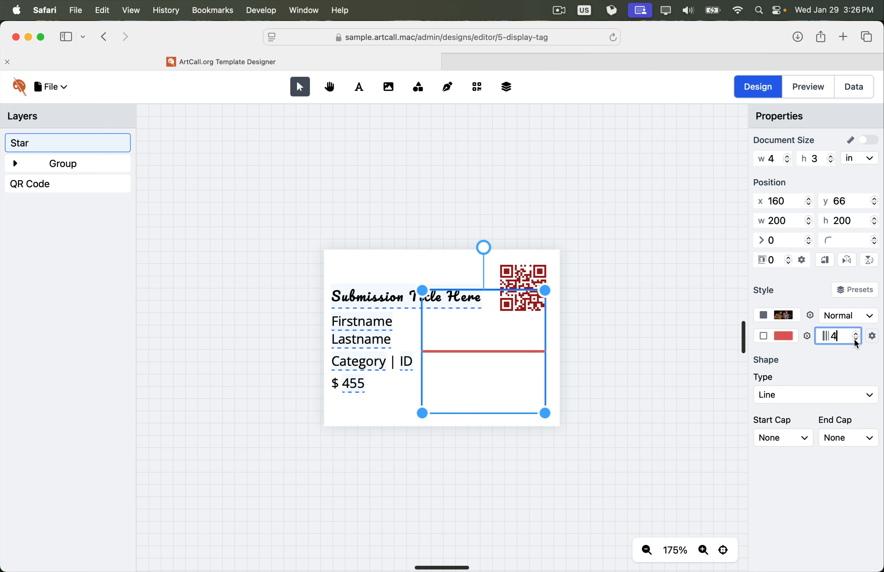
Try Arrow and Square as start and end caps of the line, and delete the line
left_click(781, 442)
left_click(780, 478)
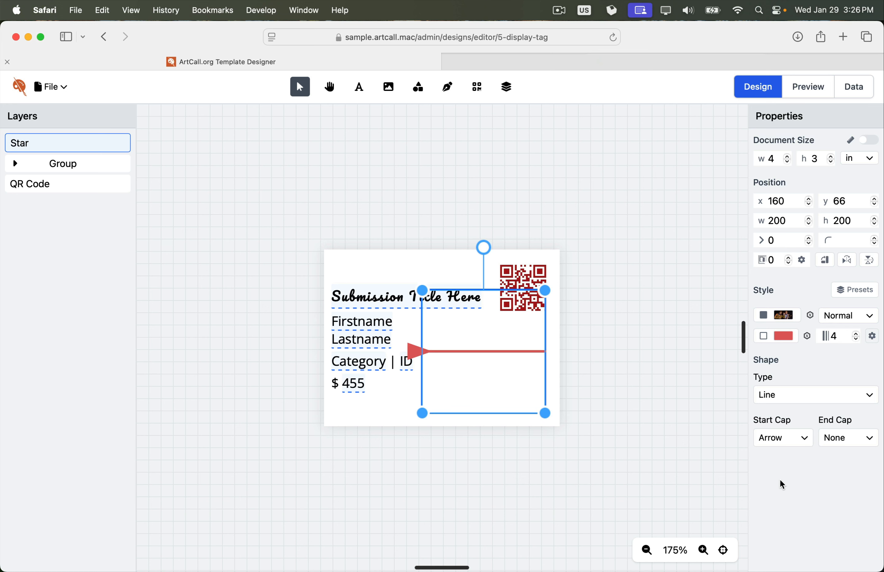
left_click(852, 438)
left_click(851, 476)
left_click(842, 446)
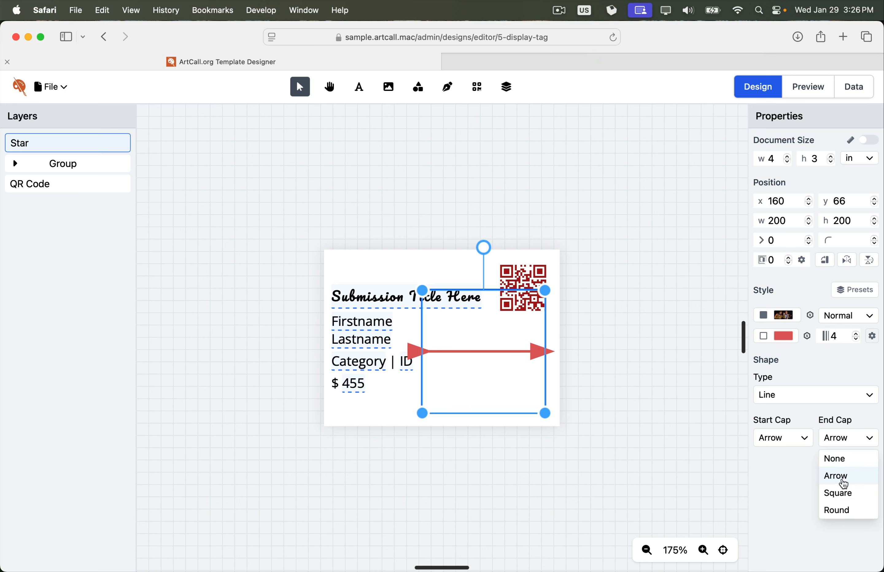
left_click(844, 493)
left_click(788, 444)
left_click(783, 493)
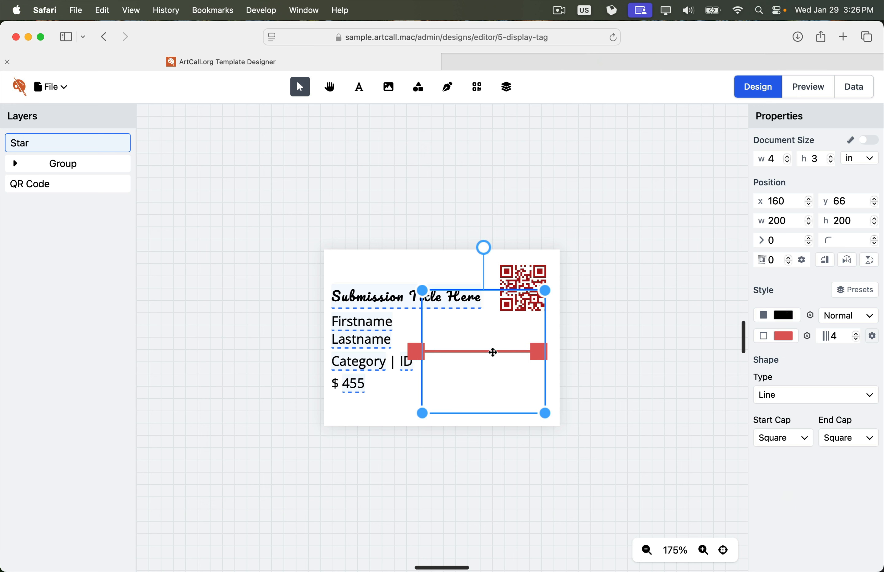
key("Delete")
Insert a rounded blob preset shape of 175 × 150 below the QR code, at about x 186, y 112
left_click(419, 91)
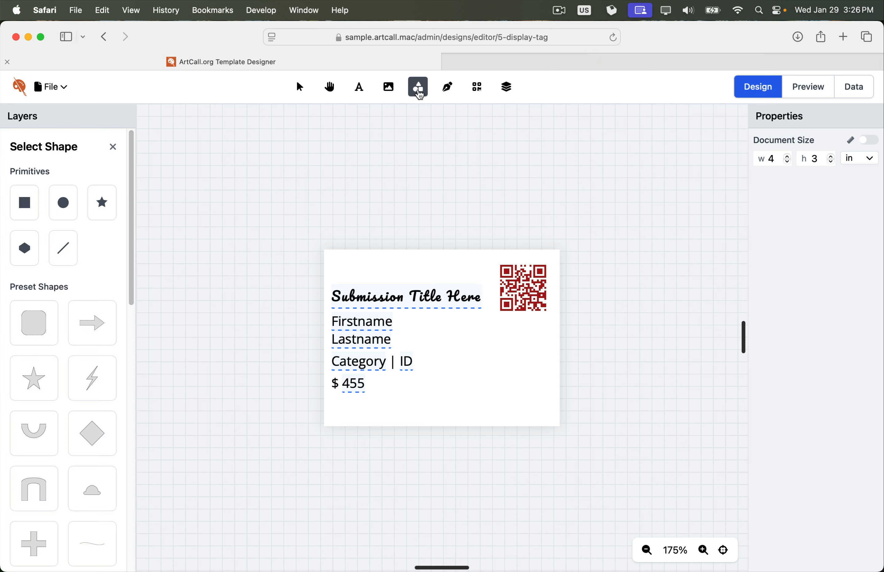
scroll(45, 341, "down", 10)
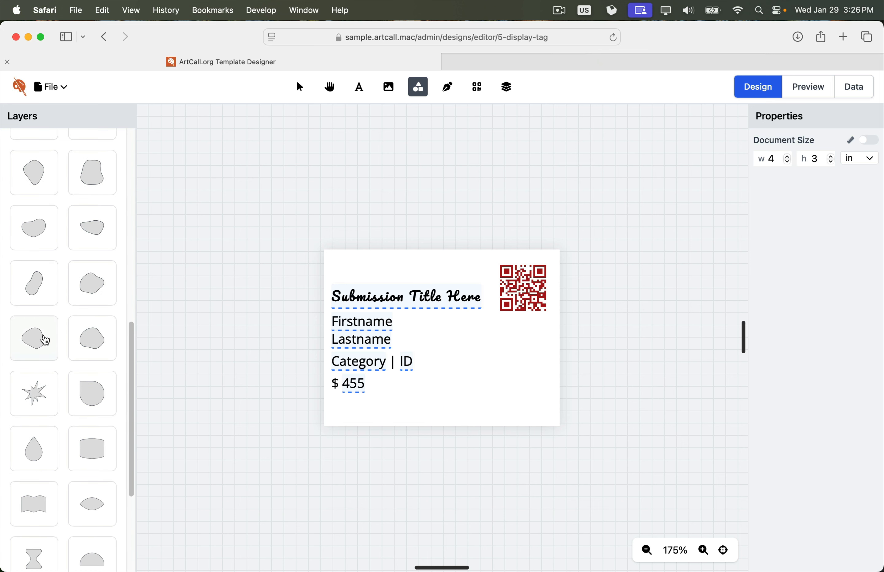
left_click(46, 341)
left_click_drag(415, 332, 514, 385)
Fill the blob with a purple-to-blue gradient
left_click(783, 319)
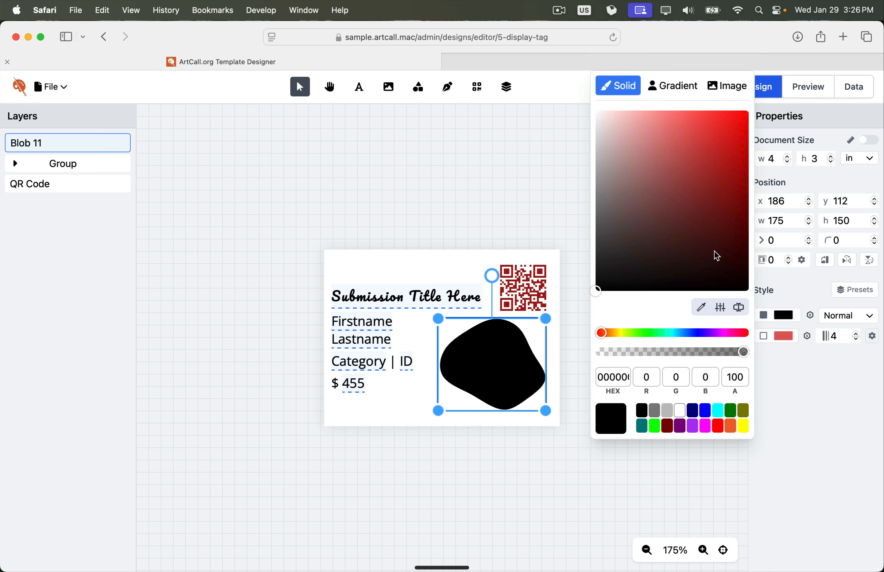
left_click(673, 85)
left_click(685, 154)
left_click(582, 389)
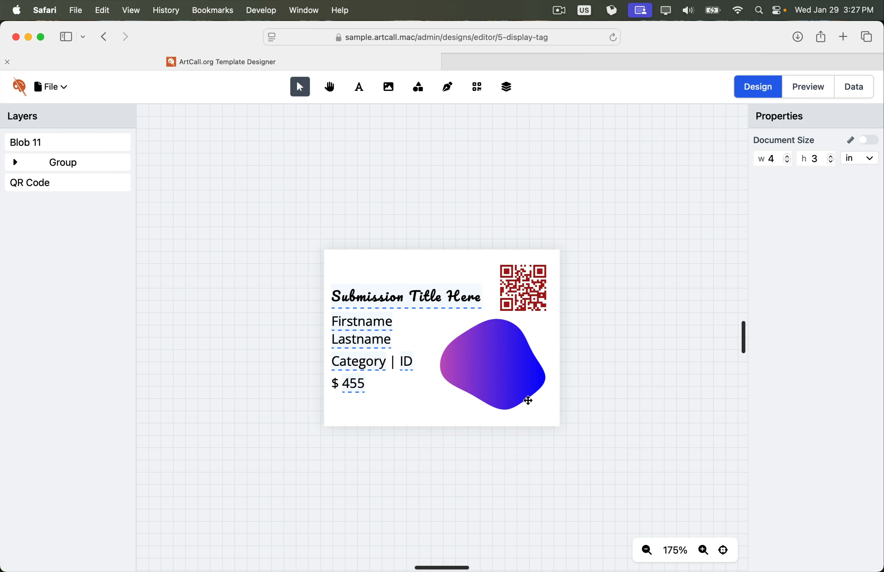
Enlarge the blob to about 334 × 321 and move it to about x 134, y 66
left_click(526, 392)
left_click_drag(546, 411, 641, 517)
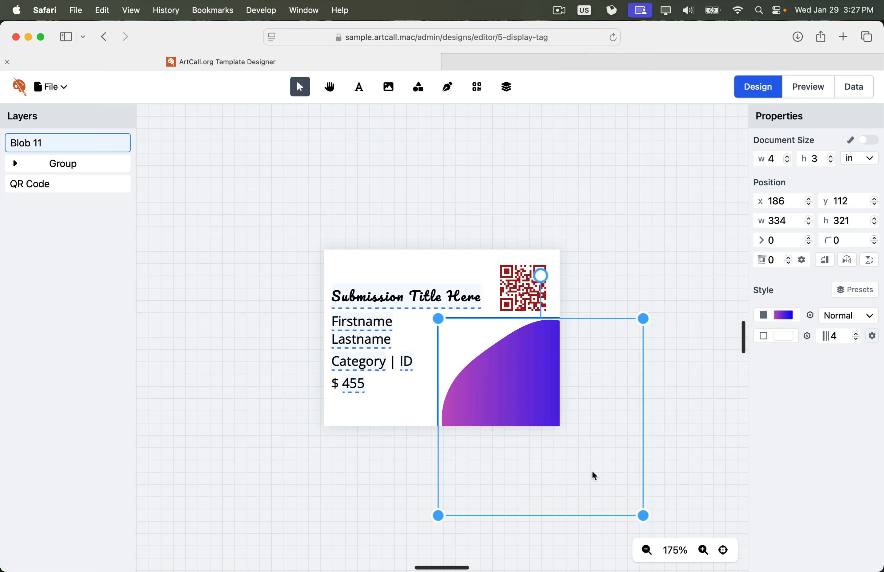
left_click_drag(520, 391, 489, 362)
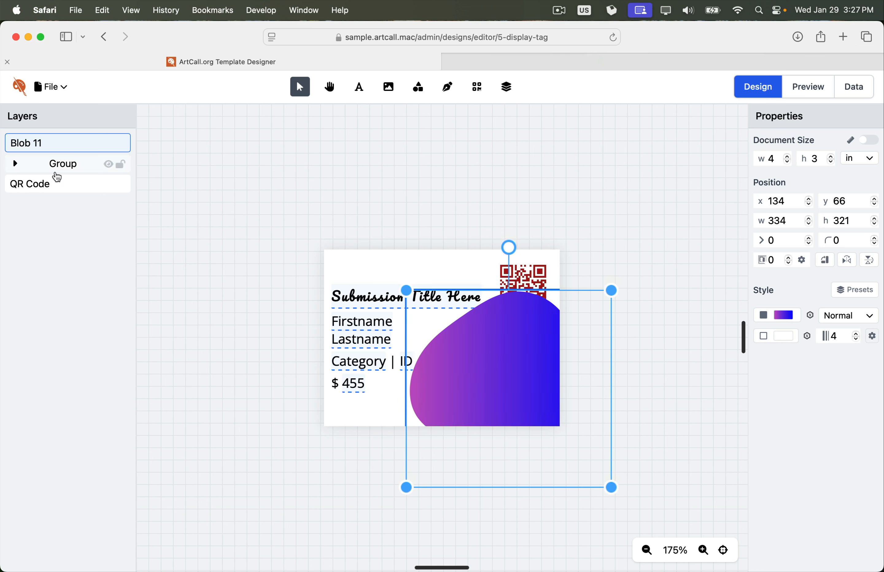
Reorder the layers so the QR code is above the blob and the text group is lowest
mouse_move(55, 148)
left_mouse_down()
mouse_move(55, 168)
mouse_move(40, 140)
mouse_move(42, 169)
left_mouse_up()
left_click(50, 184)
left_click(42, 151)
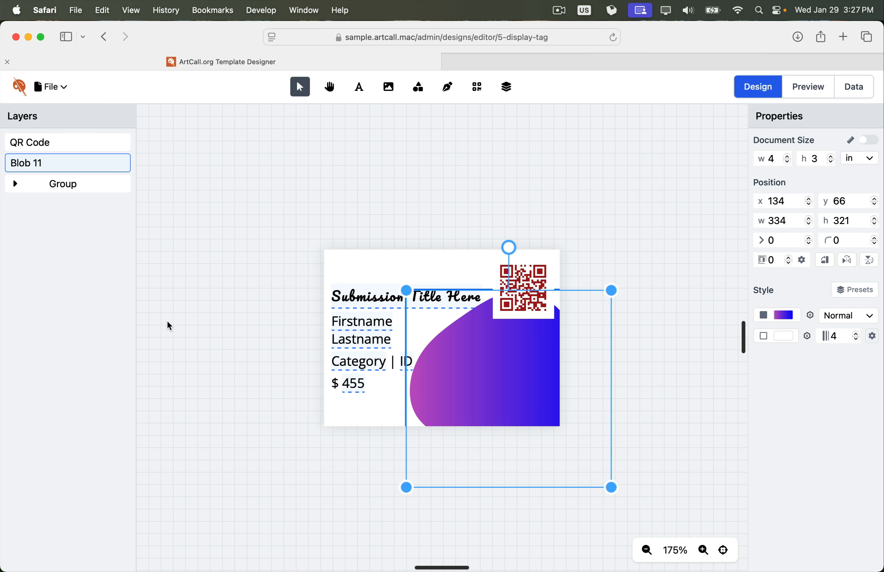
left_click(174, 345)
left_click(498, 399)
left_click(386, 460)
Edit the blob's path by moving its left-edge anchor inward and bending the curve into a dent
left_click(456, 374)
double_click(457, 376)
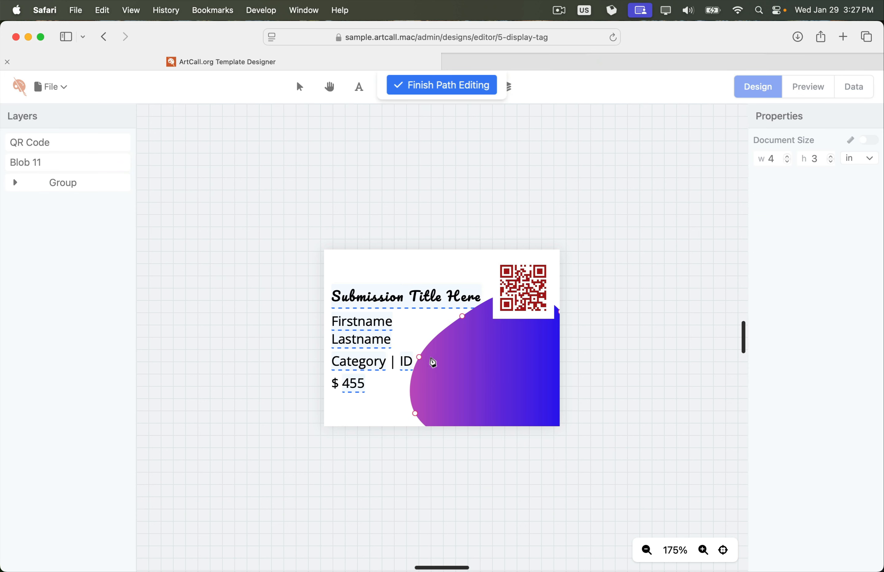
left_click_drag(419, 356, 421, 333)
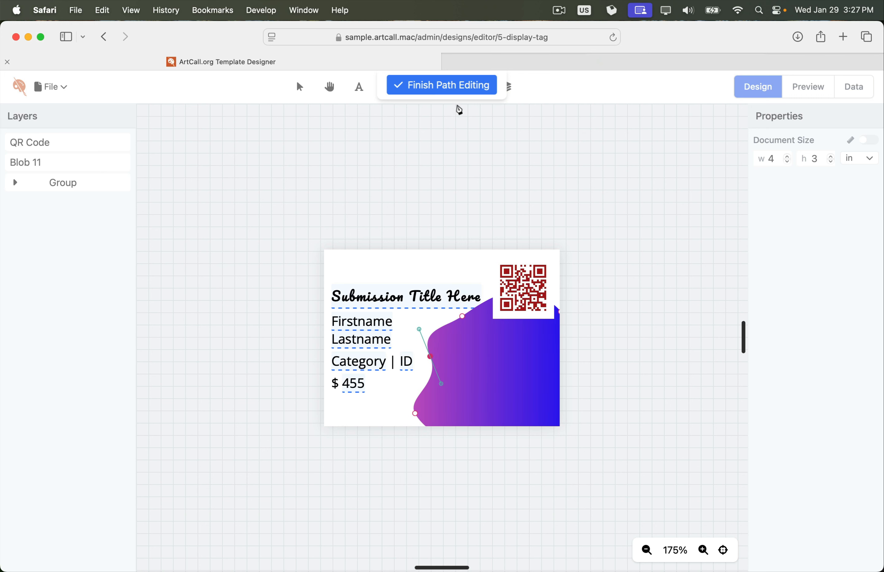
left_click(448, 89)
left_click(680, 462)
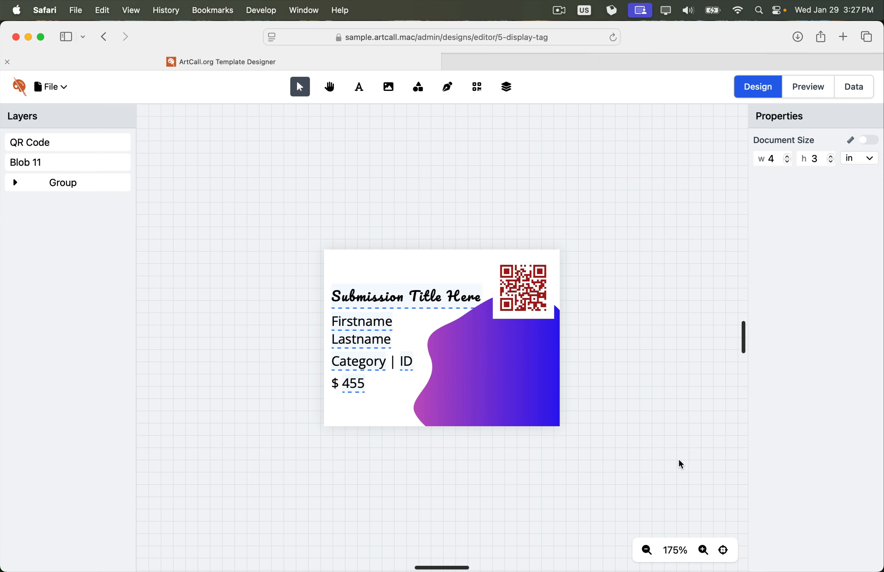
Clear the tag by deleting the blob, the QR code and the text group, and reset the zoom
left_click(531, 418)
key("BackSpace")
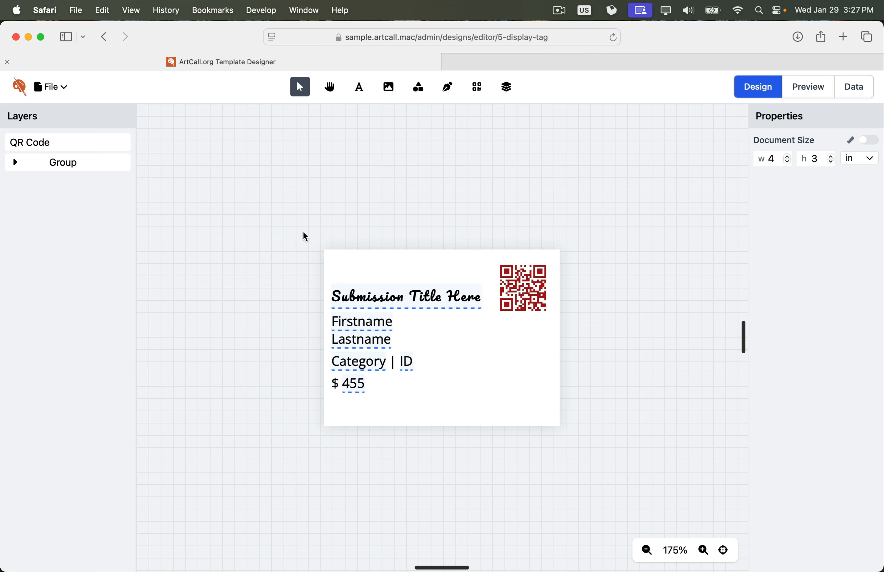
left_click_drag(275, 204, 564, 441)
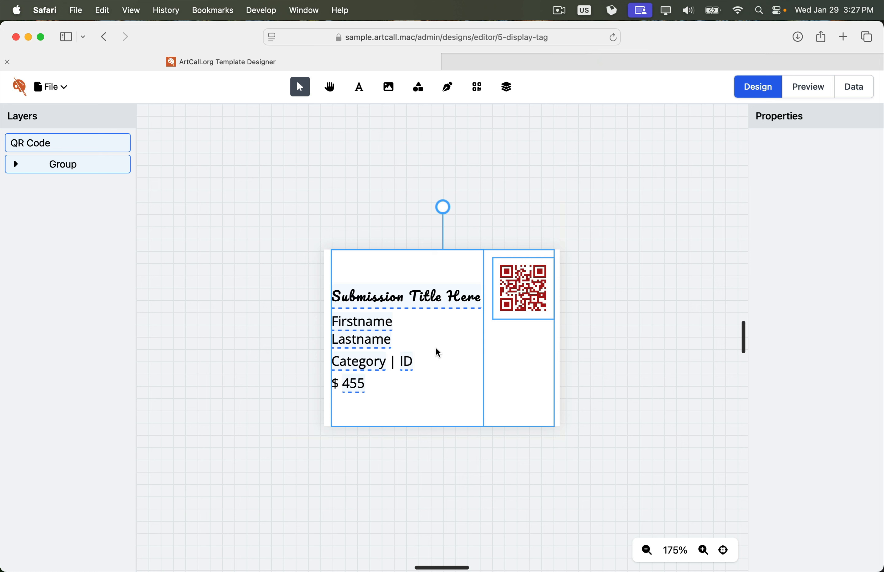
key("Delete")
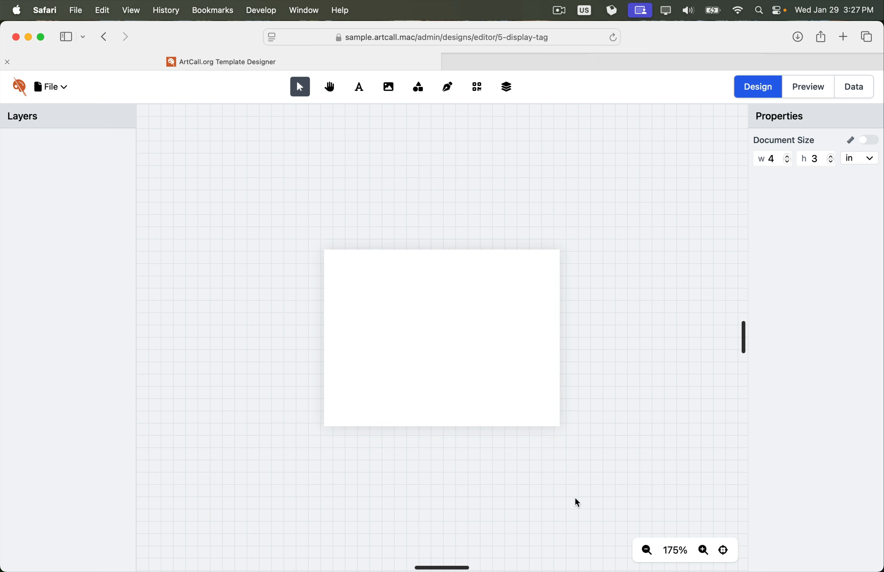
left_click(723, 550)
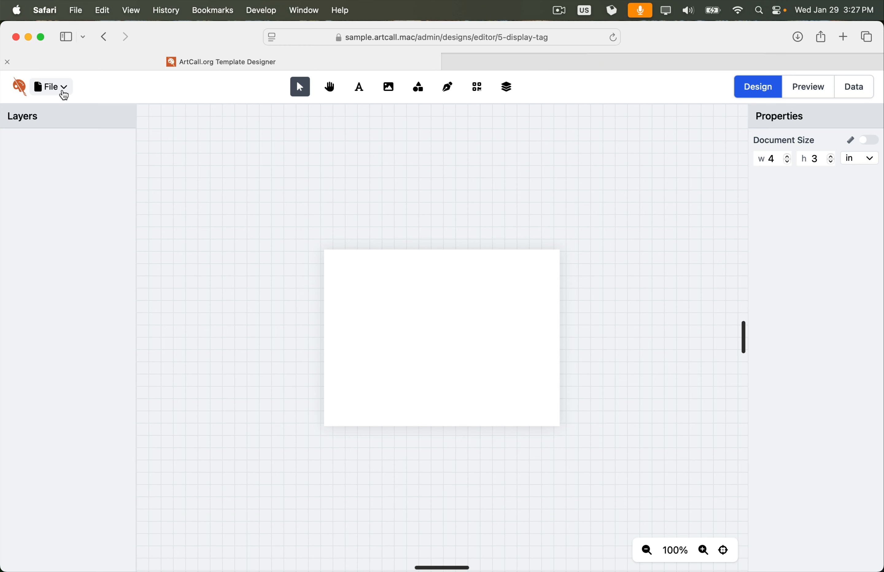
Insert the 300 × 100 wave preset shape and place it near the tag's lower edge at about x 39, y 168
left_click(416, 96)
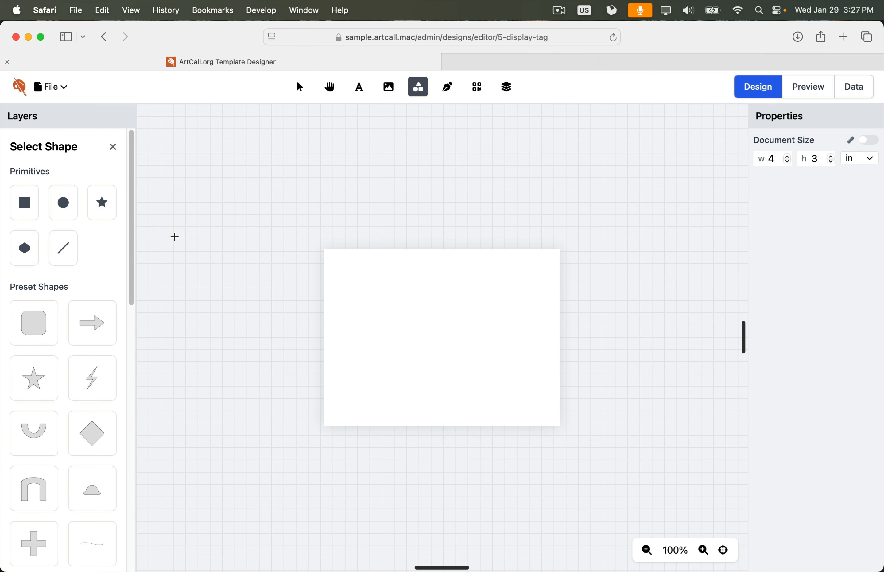
scroll(103, 325, "down", 5)
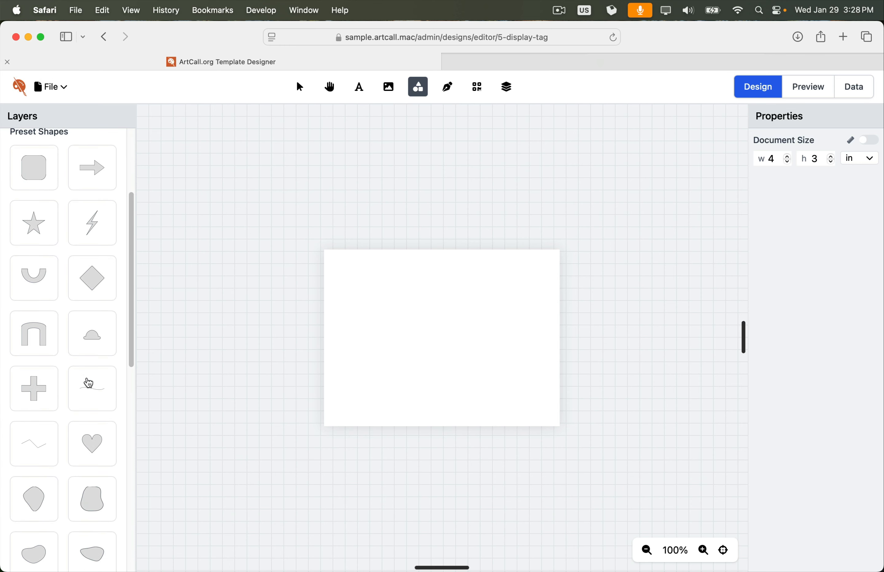
left_click(88, 395)
left_click(433, 374)
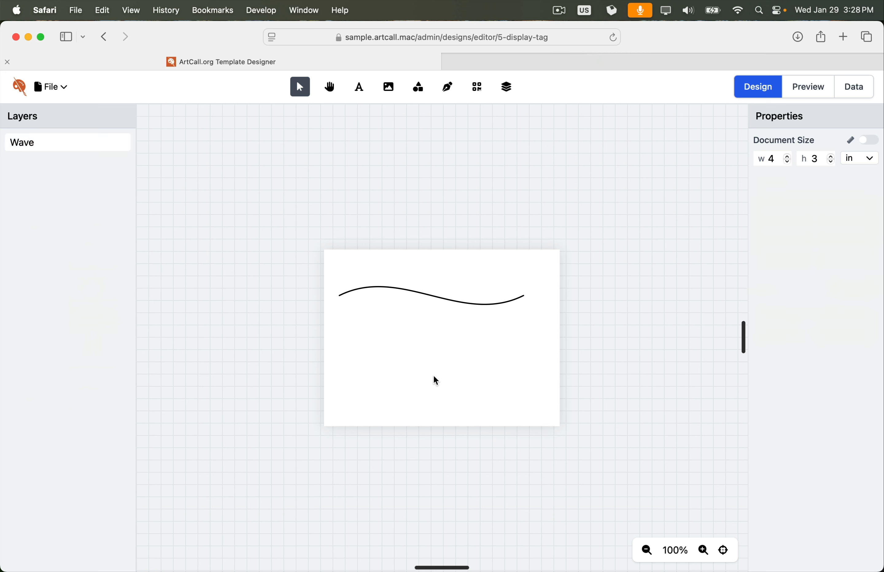
left_click_drag(446, 302, 456, 389)
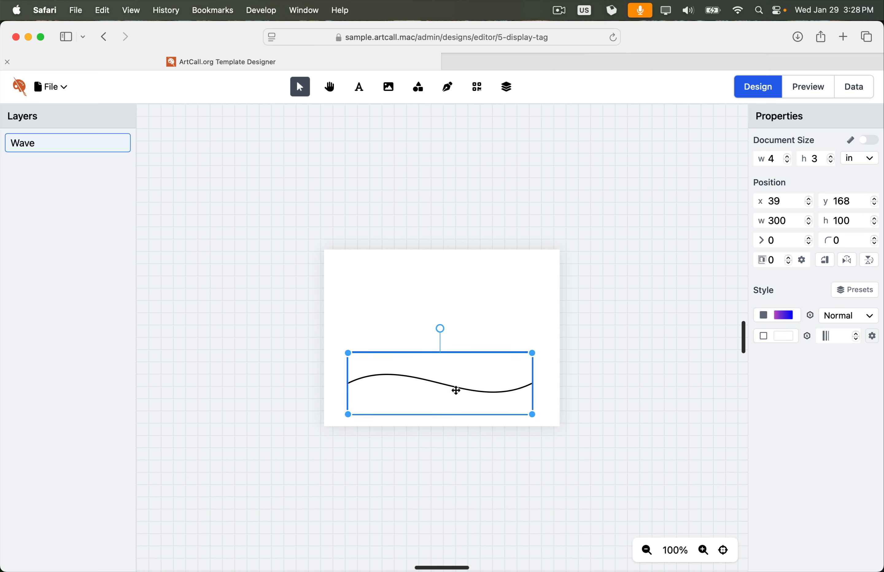
left_click(460, 229)
Draw a curved pen path about 280 × 82 above the wave and delete it
left_click(445, 92)
left_click(362, 323)
mouse_move(392, 296)
left_mouse_down()
mouse_move(413, 281)
mouse_move(456, 286)
left_mouse_up()
left_click_drag(464, 341, 519, 329)
left_click_drag(525, 293, 530, 294)
left_click(444, 87)
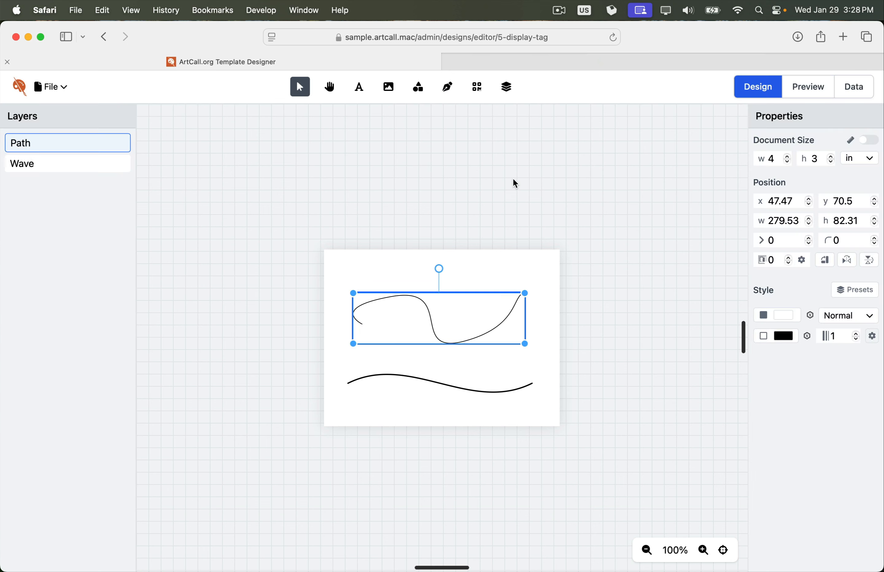
key("Delete")
Add a text layer reading "Sample Text Layer" above the wave, at about x 57, y 88
left_click(440, 383)
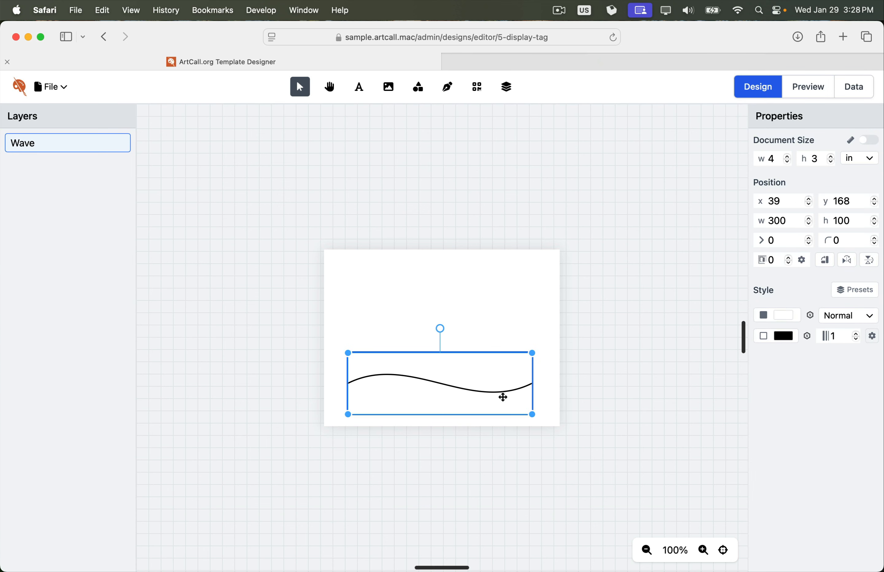
left_click(467, 311)
left_click(358, 88)
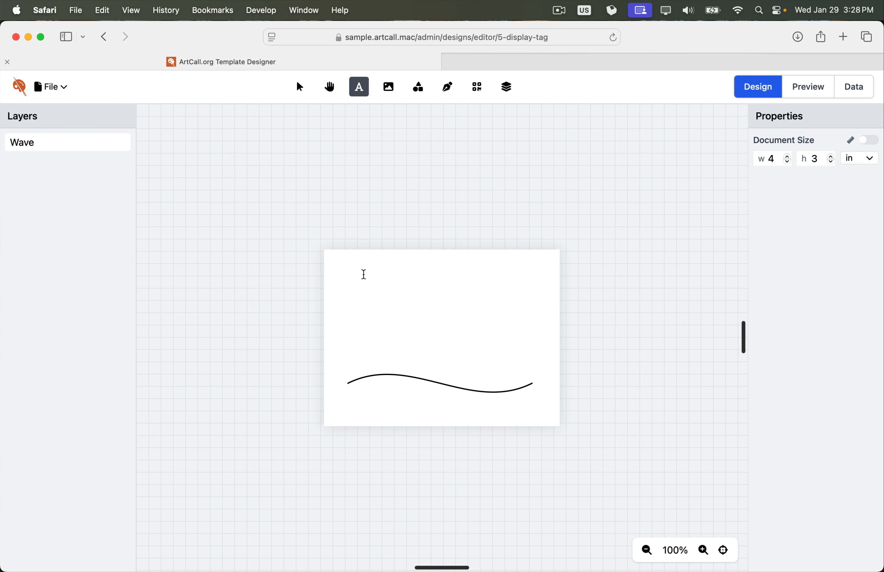
left_click(359, 303)
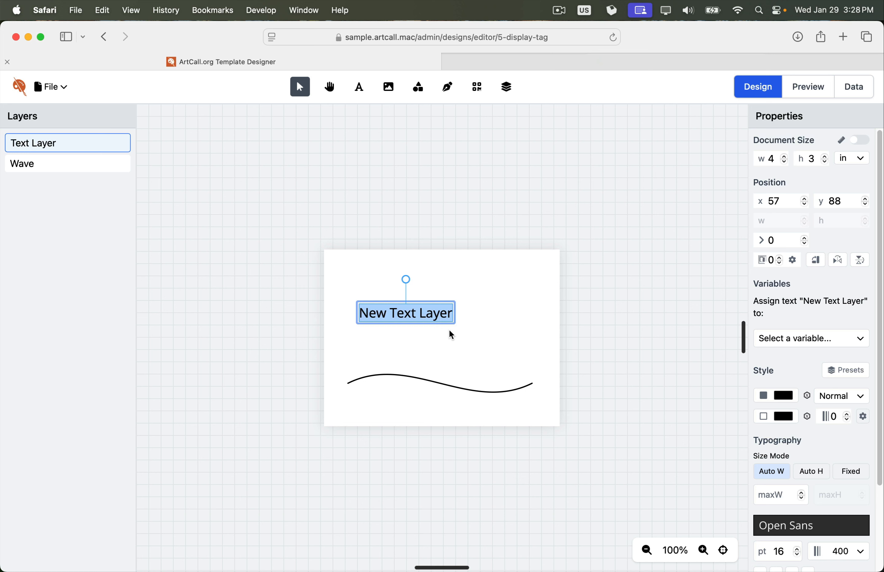
type("Sample Text Layer")
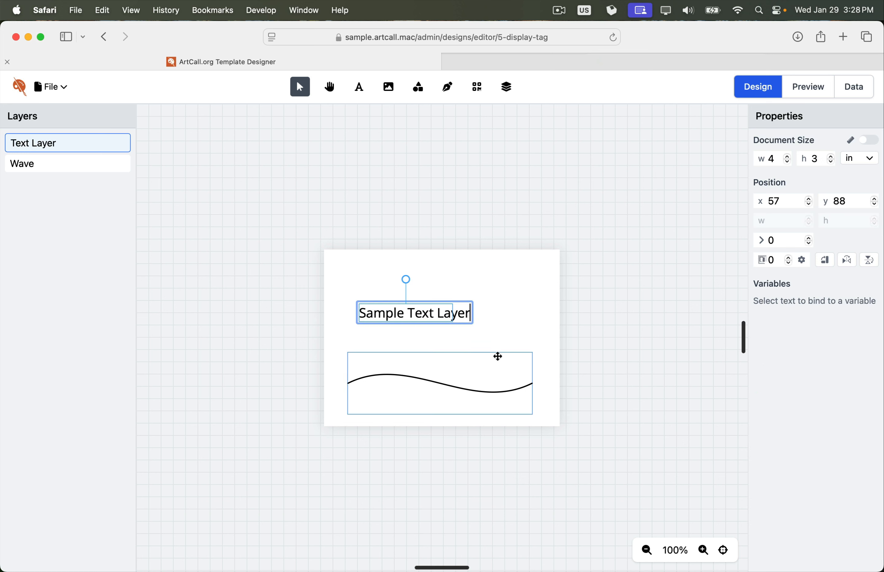
Move the text layer to about x 83, y 79 and bind the word "Sample" to the First Name variable
key("Escape")
left_click_drag(448, 304, 433, 303)
double_click(398, 309)
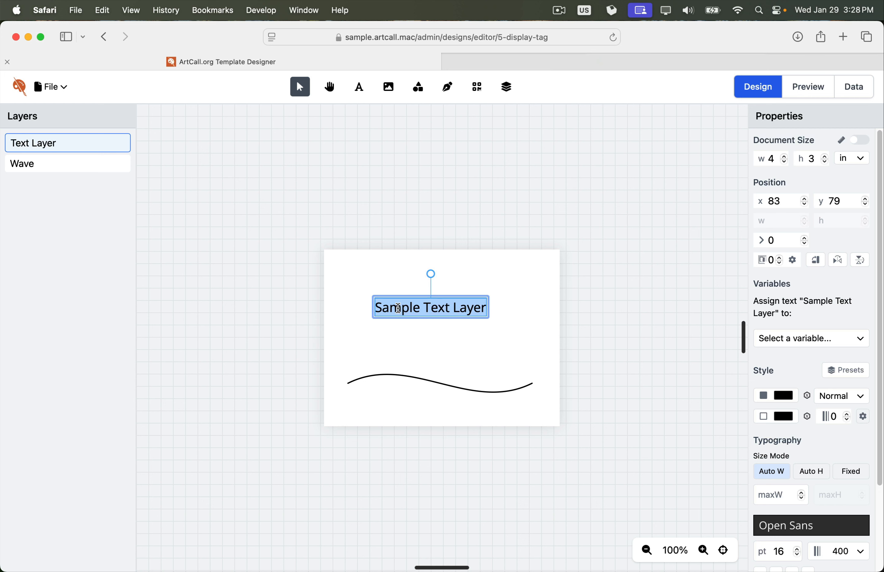
double_click(398, 309)
left_click(780, 325)
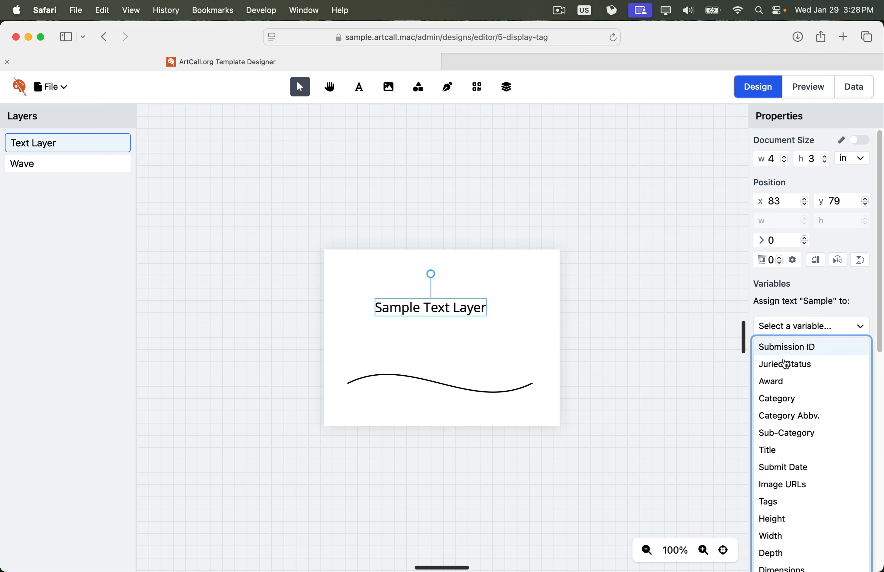
scroll(797, 486, "down", 1)
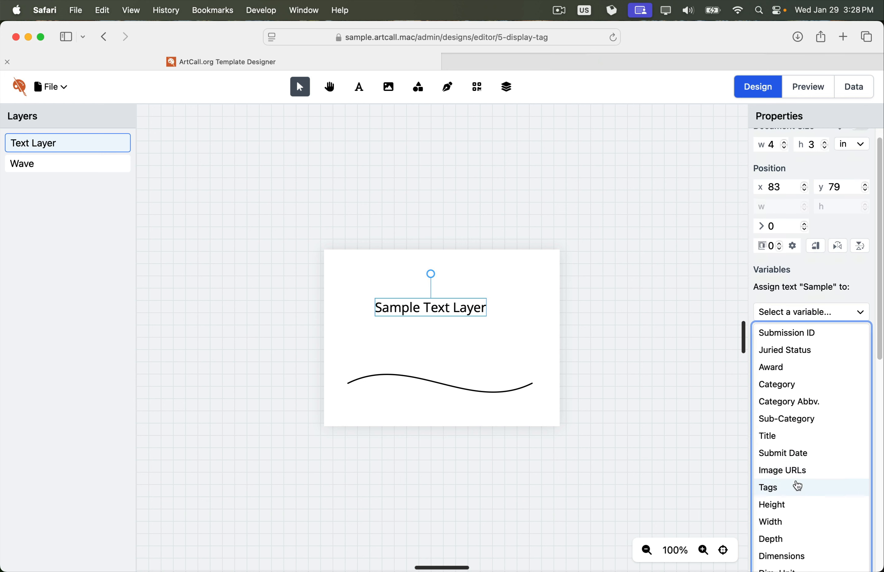
scroll(797, 485, "down", 5)
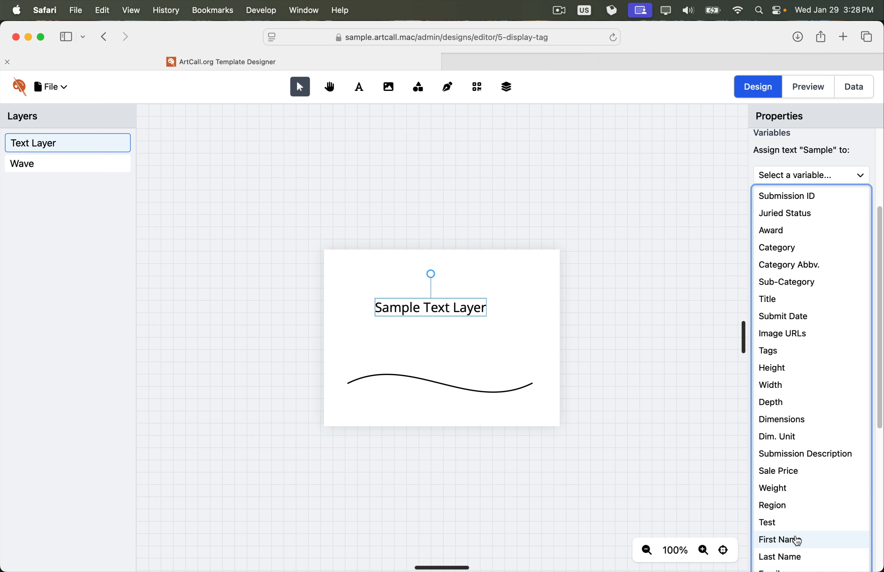
left_click(797, 540)
Bind the word "Text" in the text layer to the Last Name variable
double_click(440, 308)
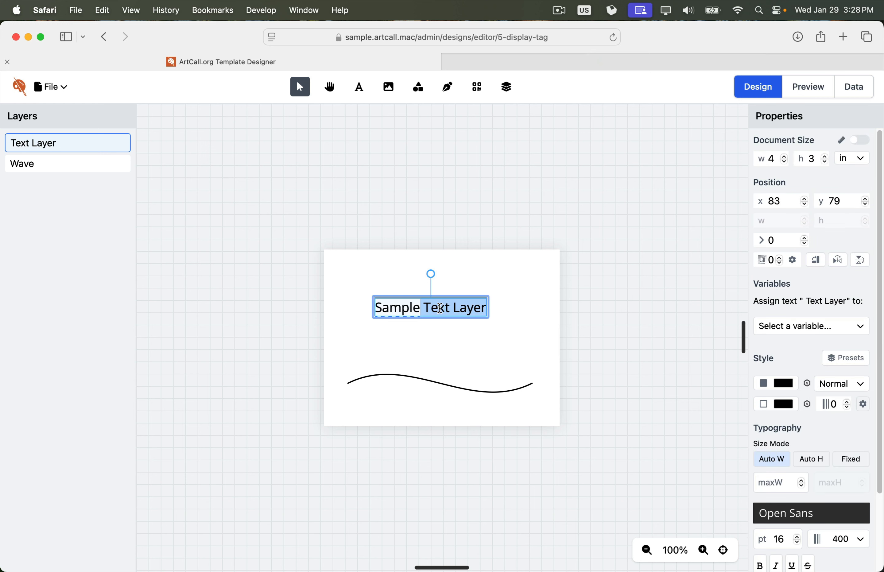
left_click(791, 326)
scroll(820, 420, "down", 6)
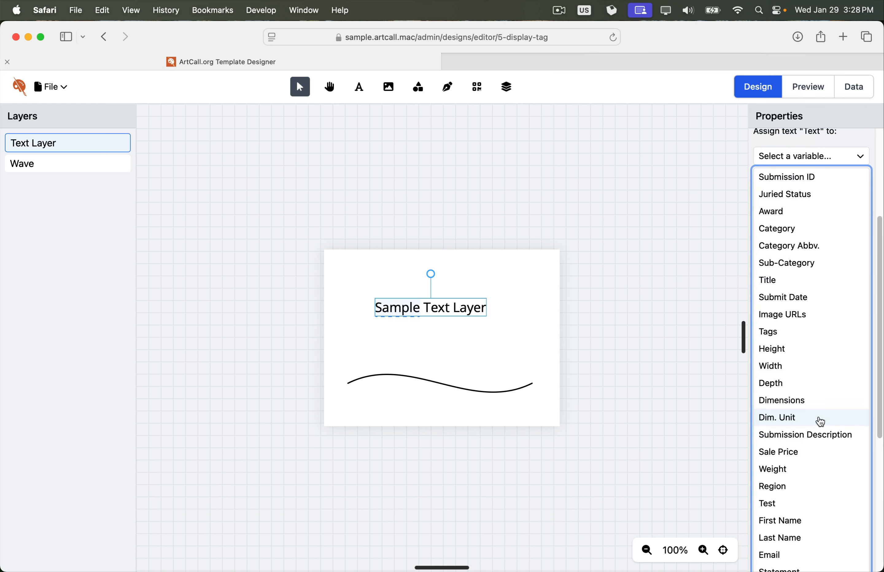
left_click(789, 535)
left_click(527, 354)
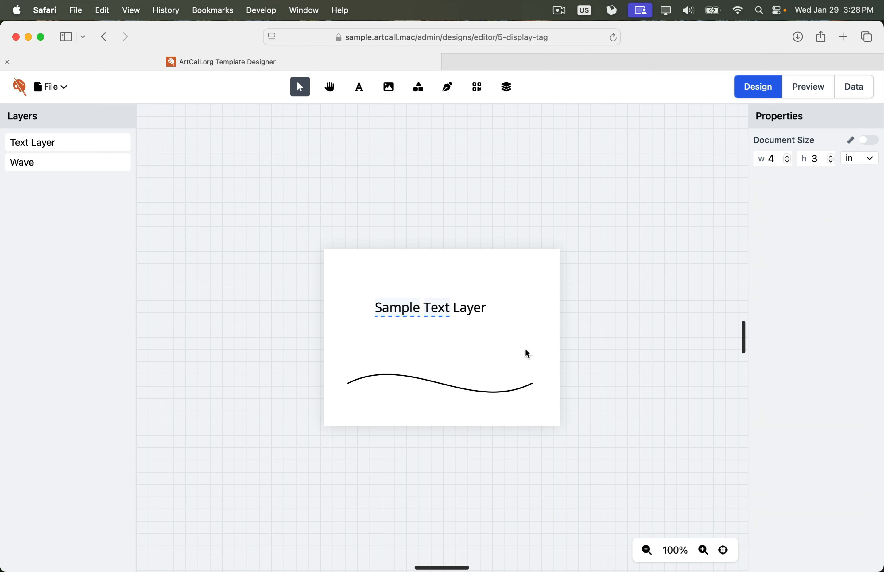
Give the word "Text" a solid dark red fill
left_click(440, 309)
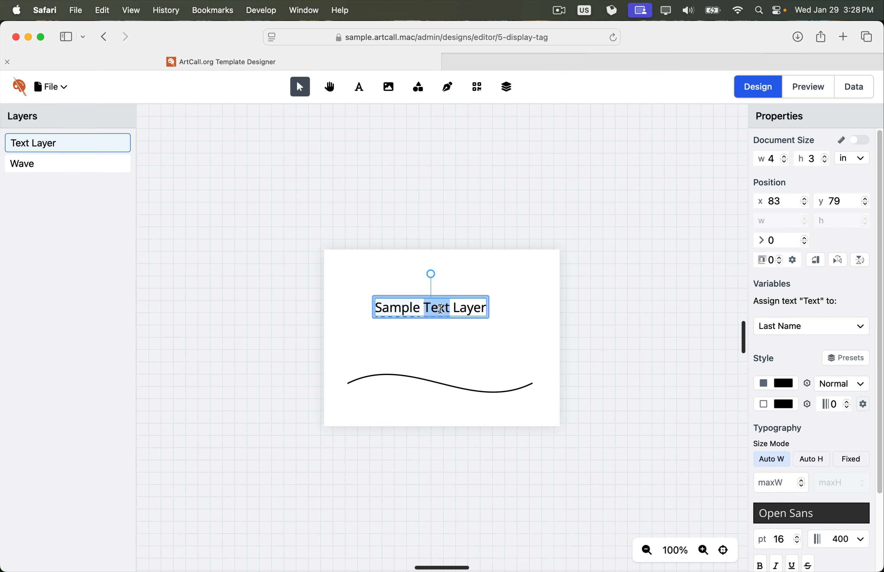
left_click(785, 384)
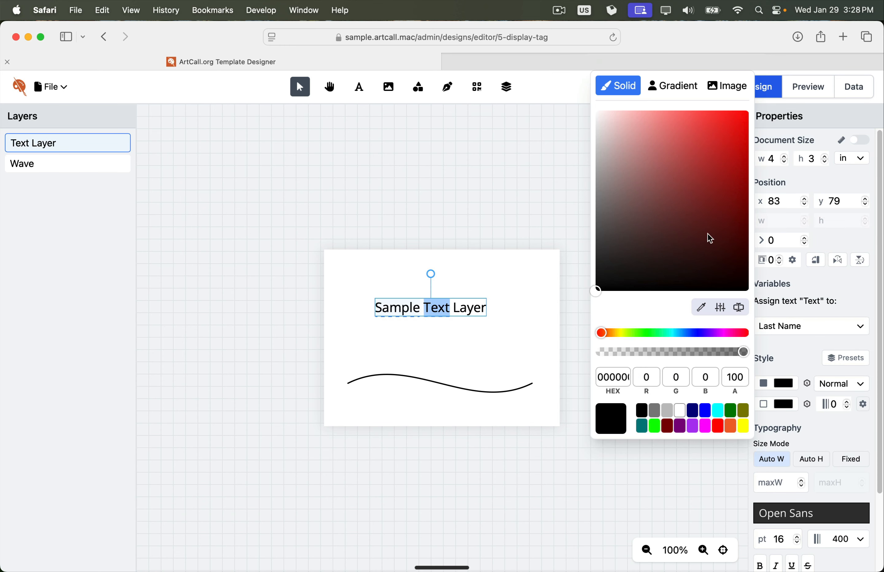
left_click(714, 154)
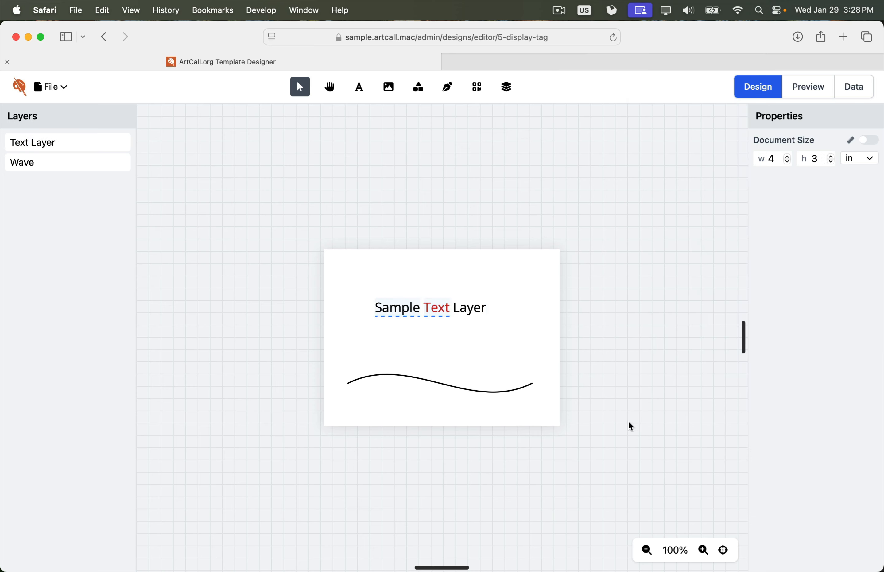
left_click(628, 420)
Try the Nabla font on the word "Text"
left_click(432, 311)
double_click(432, 311)
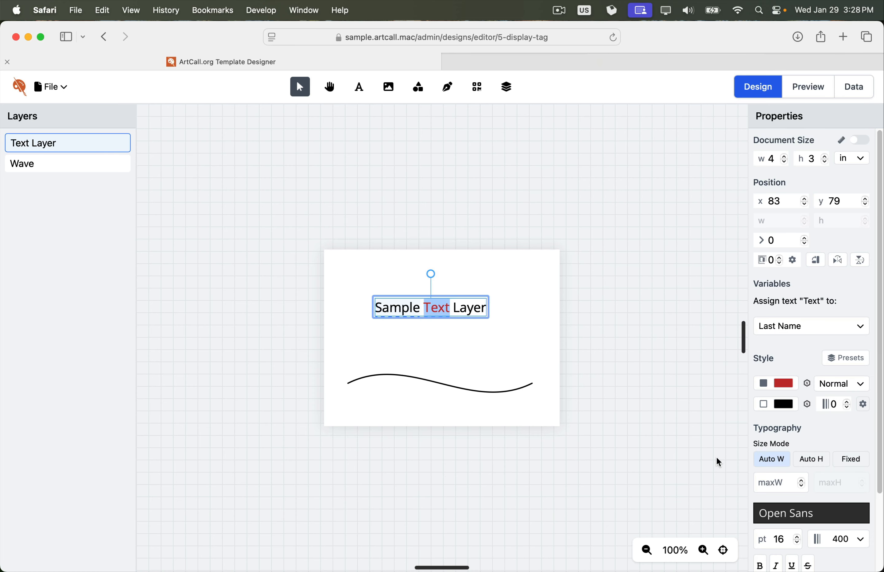
scroll(802, 461, "down", 3)
left_click(806, 447)
scroll(806, 495, "up", 10)
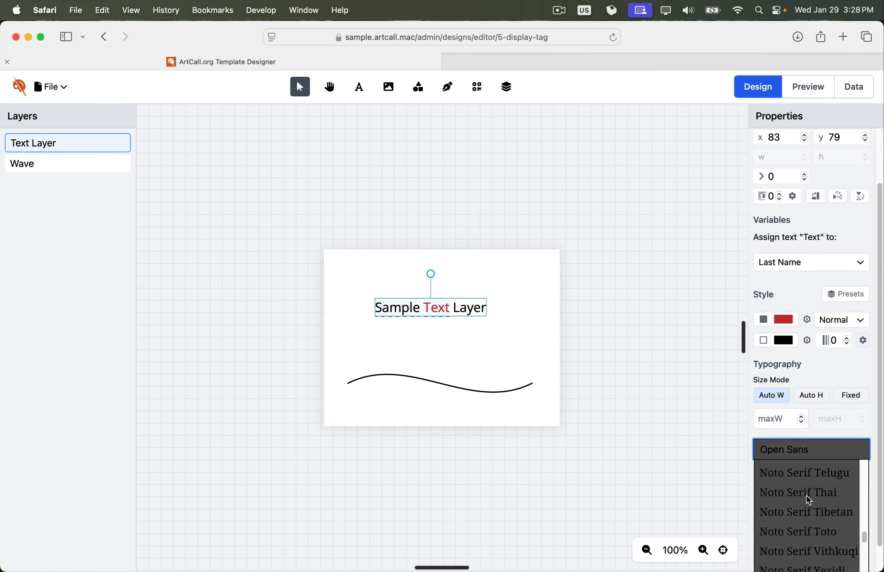
scroll(809, 493, "up", 15)
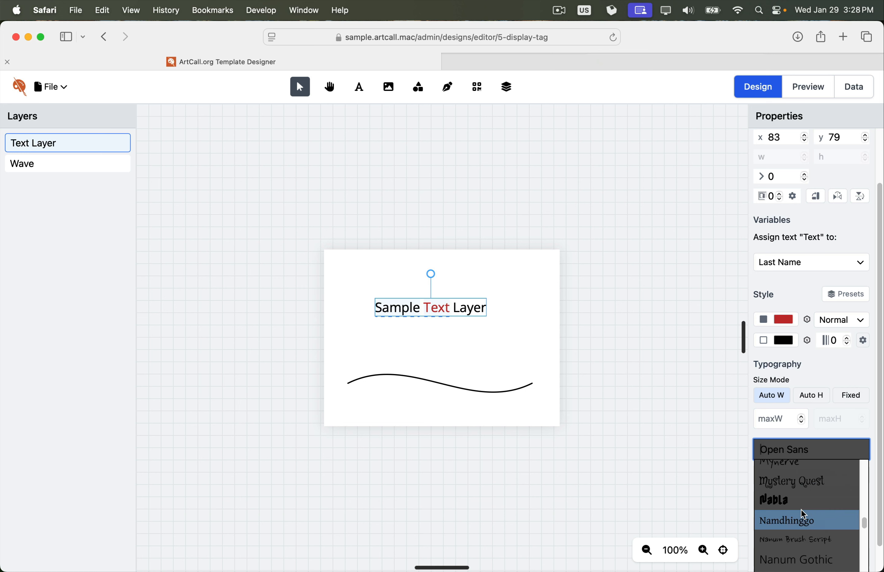
left_click(793, 504)
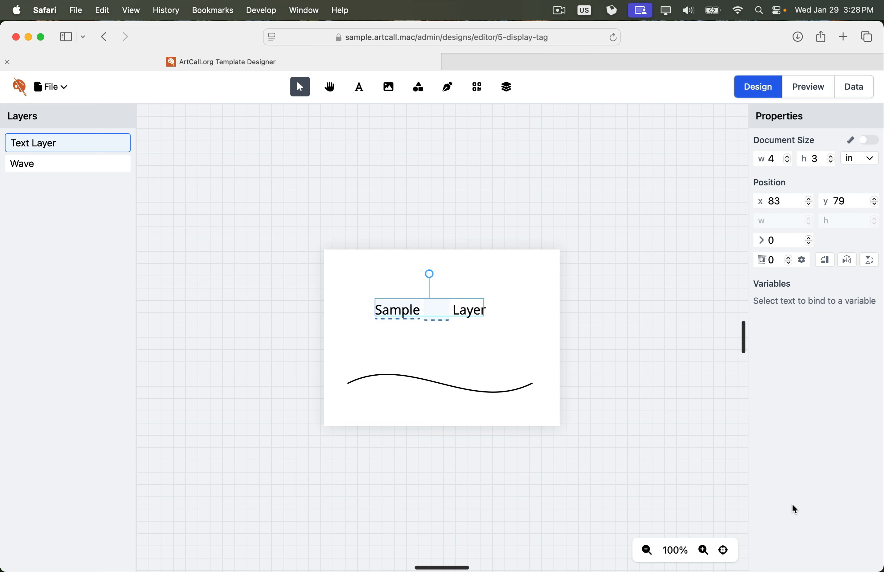
Set the font of the word "Text" to Namdhinggo
left_click(443, 322)
double_click(433, 311)
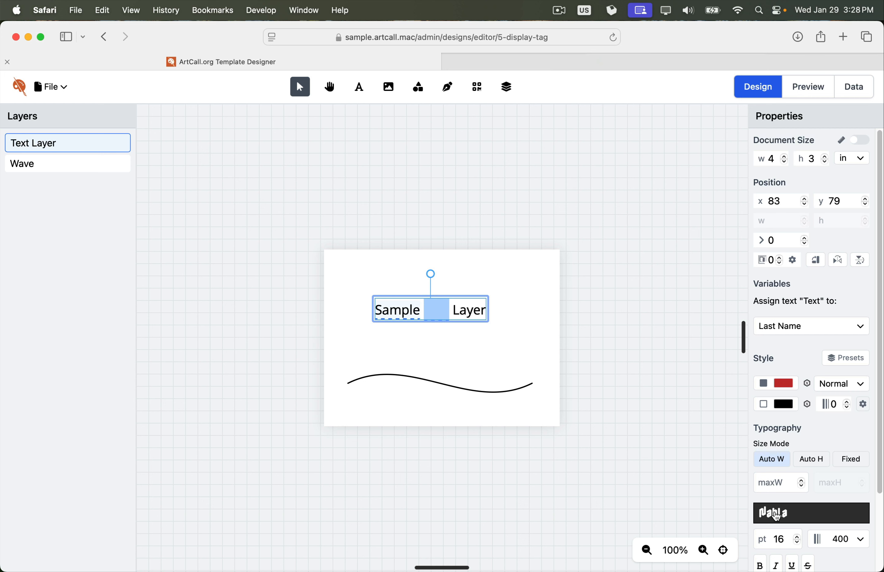
left_click(776, 516)
left_click(785, 534)
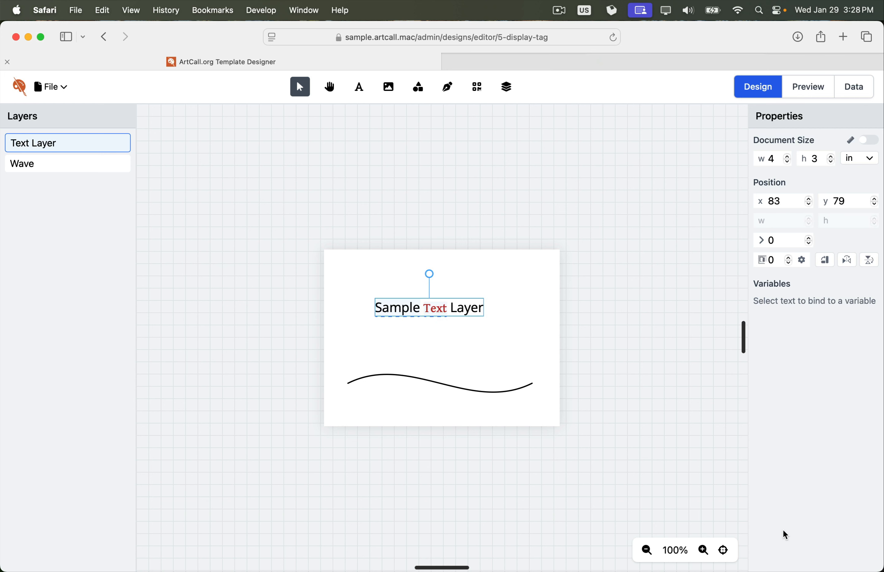
Enlarge the word "Text" to about twice the size of the neighbouring words
left_click(446, 335)
double_click(431, 308)
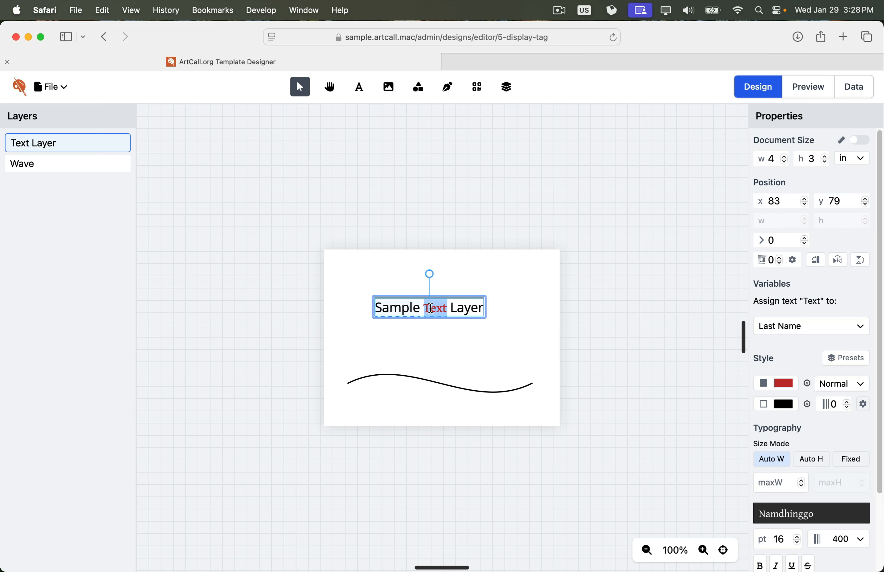
scroll(832, 472, "down", 3)
left_click(797, 451)
left_click(797, 452)
left_click(797, 451)
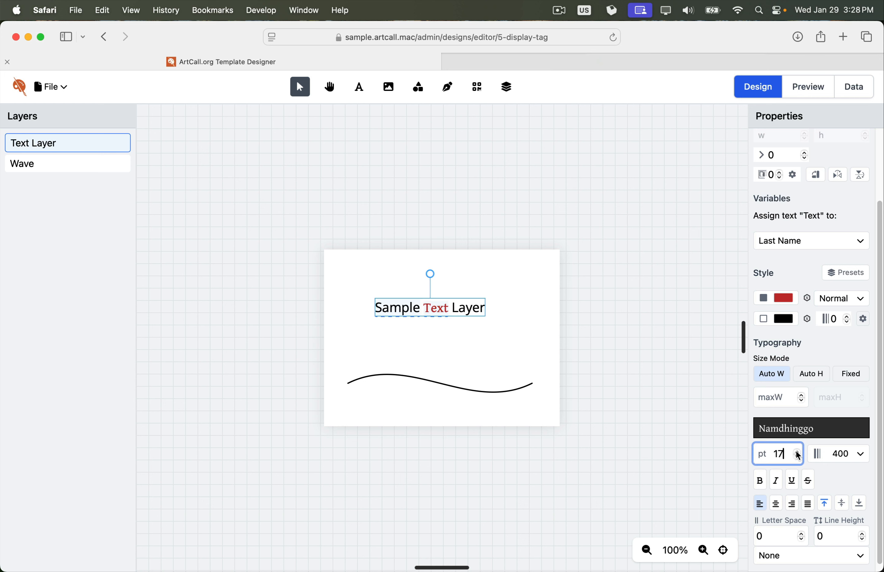
left_click_drag(798, 454, 795, 465)
left_click(779, 482)
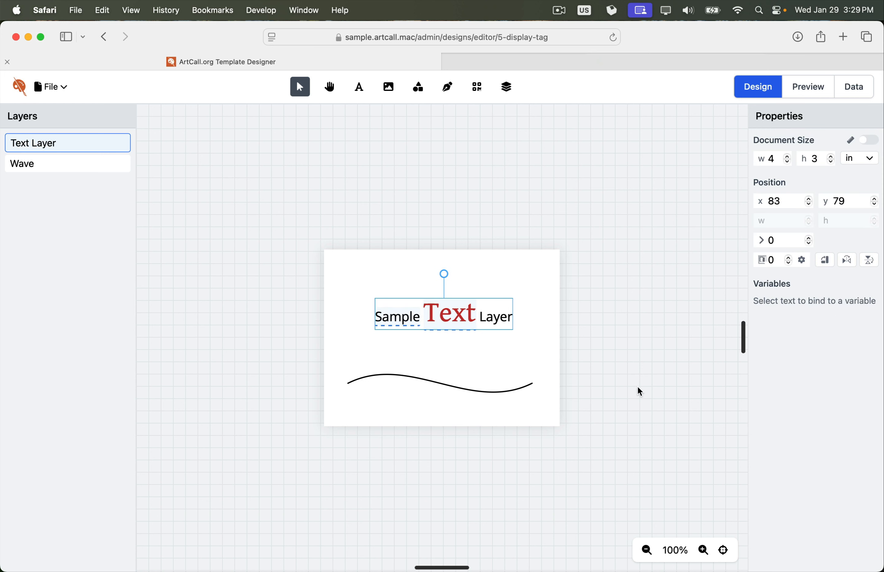
Apply a magenta-to-blue gradient fill to the word "Sample"
left_click(487, 346)
left_click(394, 317)
double_click(392, 316)
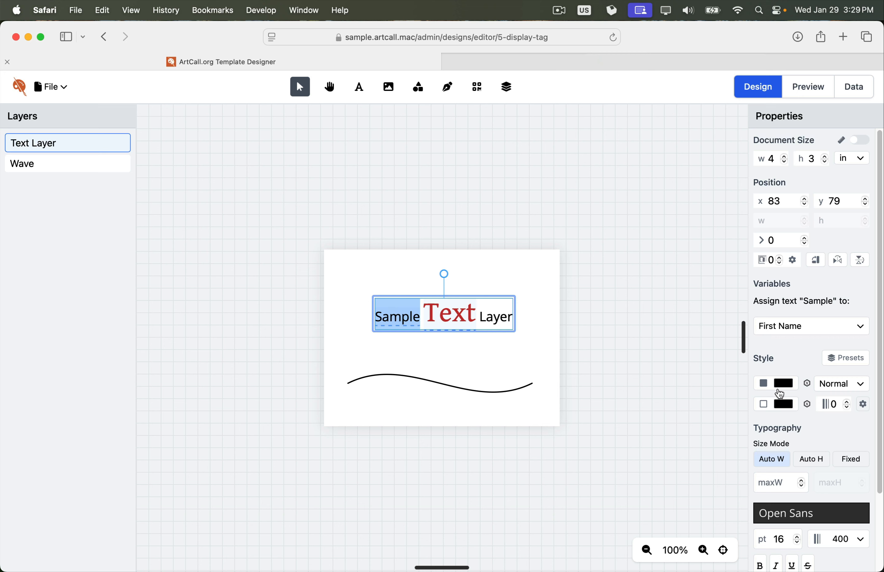
left_click(785, 389)
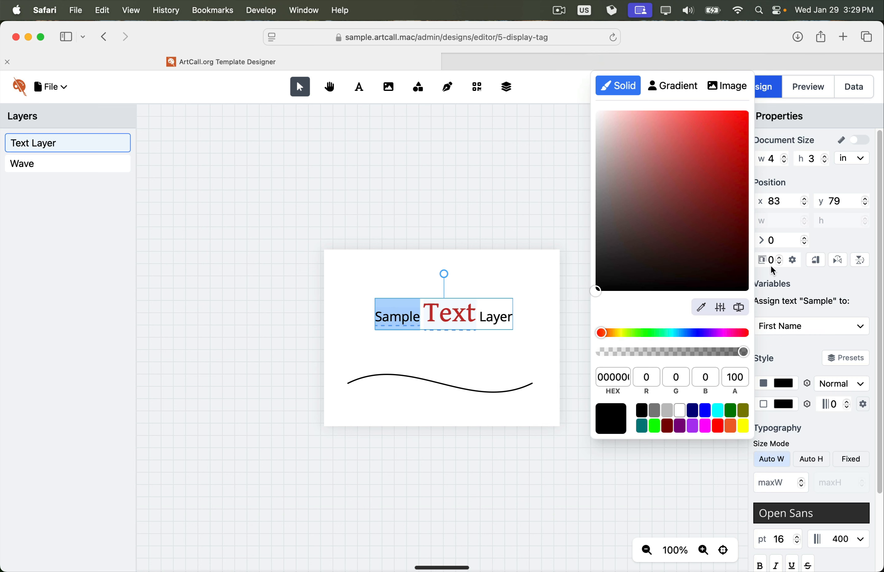
left_click(677, 91)
left_click(458, 474)
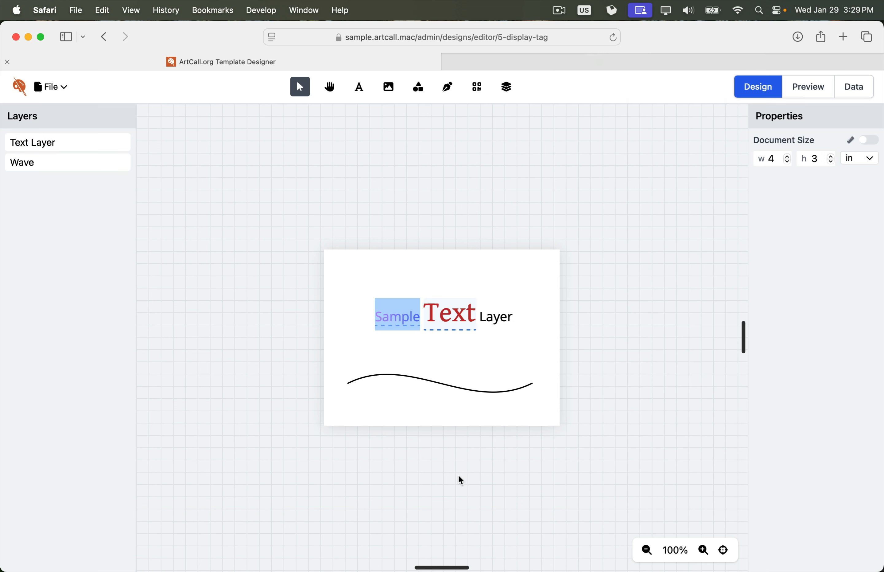
Give the word "Layer" a black stroke with a width of 2
double_click(495, 319)
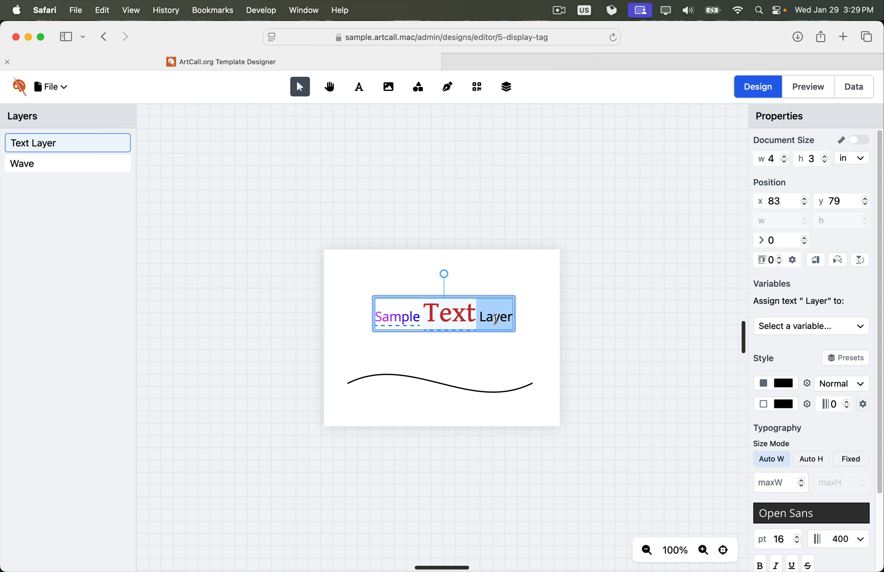
scroll(851, 424, "down", 1)
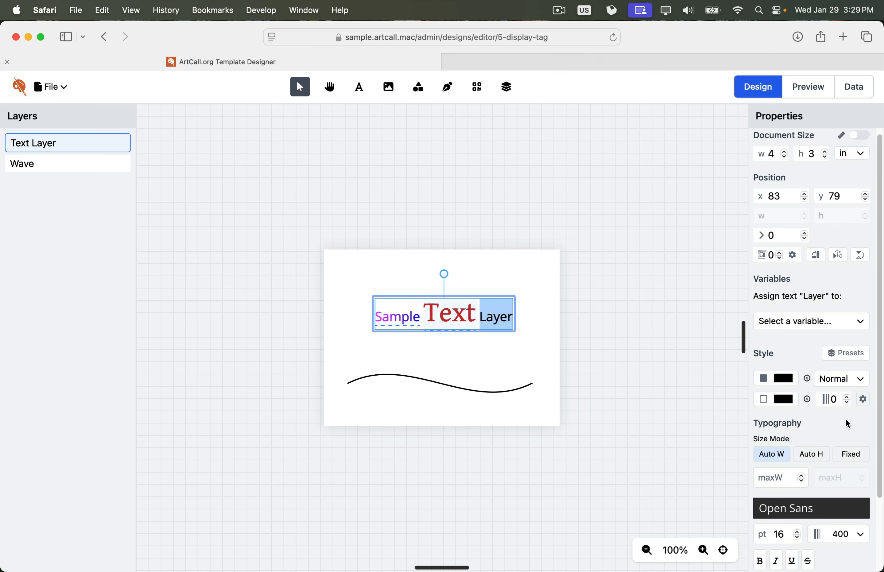
left_click(847, 396)
left_click(847, 396)
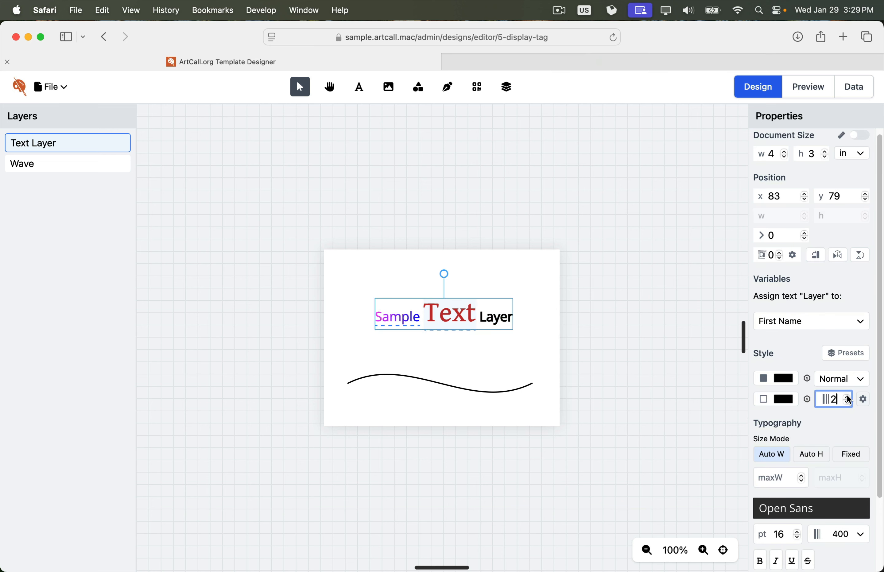
left_click(787, 399)
left_click(500, 371)
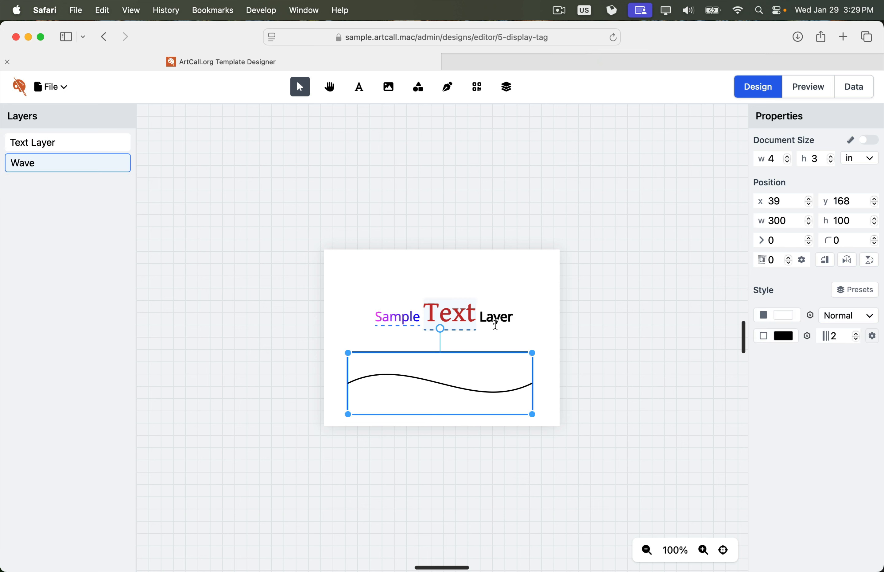
left_click(493, 315)
left_click(631, 371)
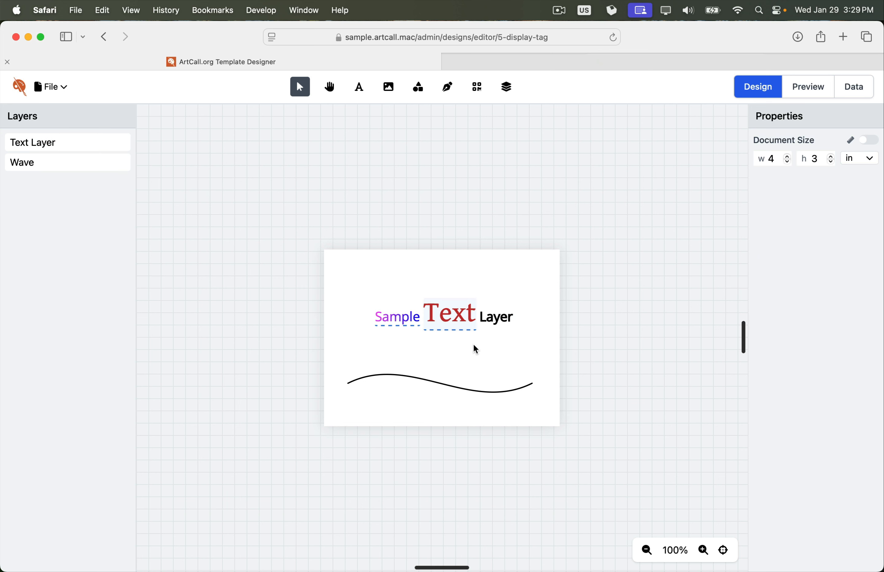
Move the text layer up to about x 96, y 54, and drop it onto the wave to make it follow the path
mouse_move(430, 314)
left_mouse_down()
mouse_move(442, 323)
mouse_move(438, 300)
left_mouse_up()
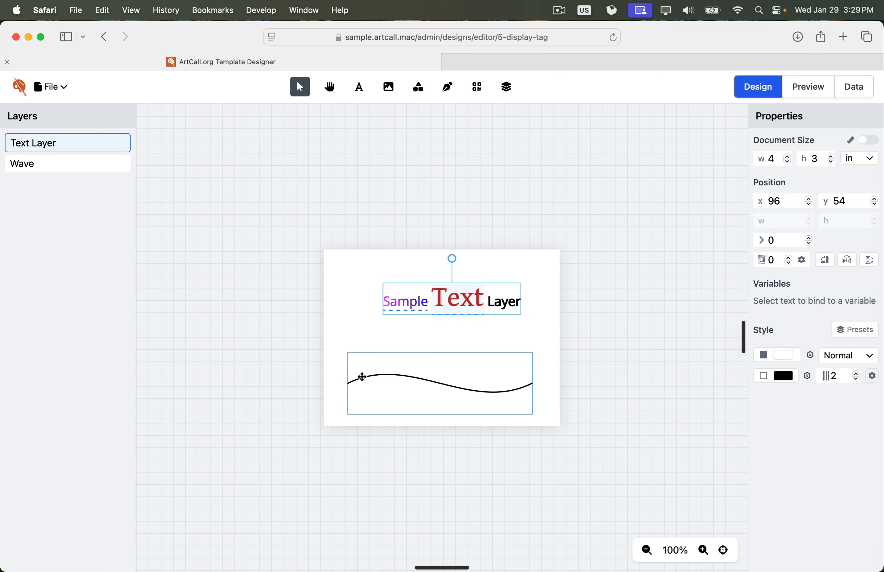
left_click(554, 236)
left_click_drag(474, 303, 460, 371)
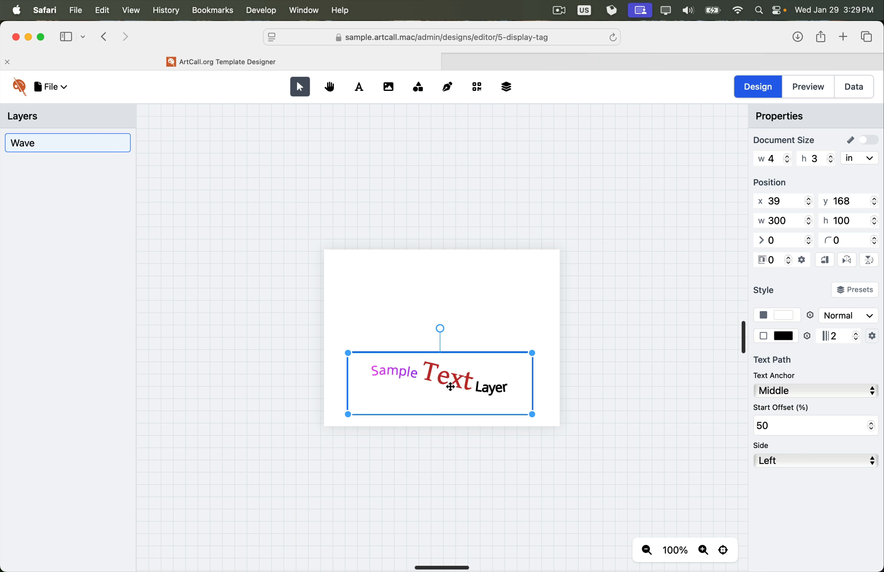
left_click(597, 449)
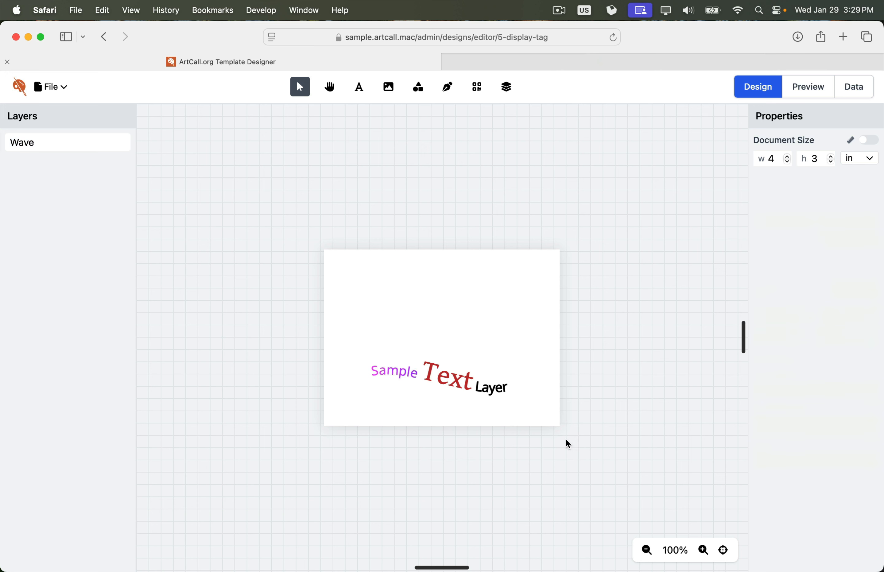
Preview the tag with the submission data and step forward through the records to row 12
left_click(802, 88)
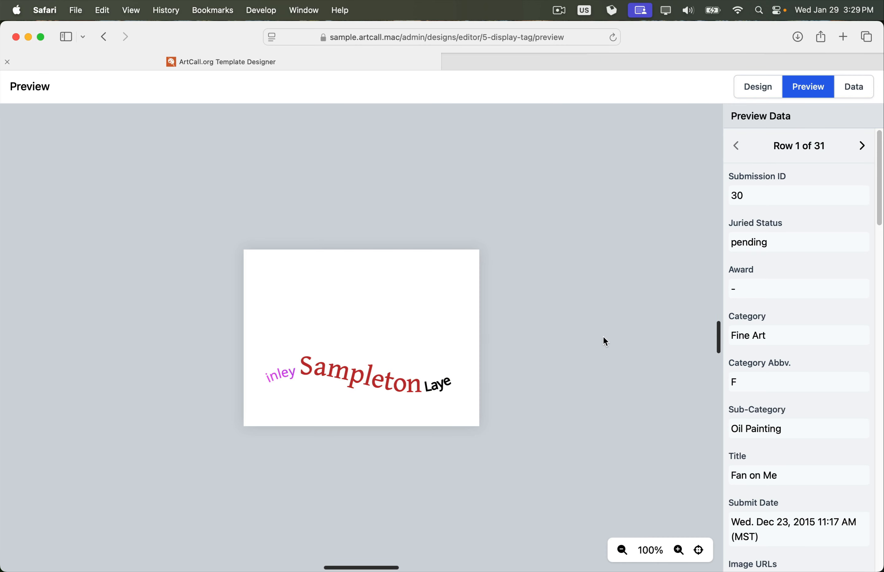
left_click(860, 145)
left_click(860, 145)
left_click(860, 144)
left_click(860, 145)
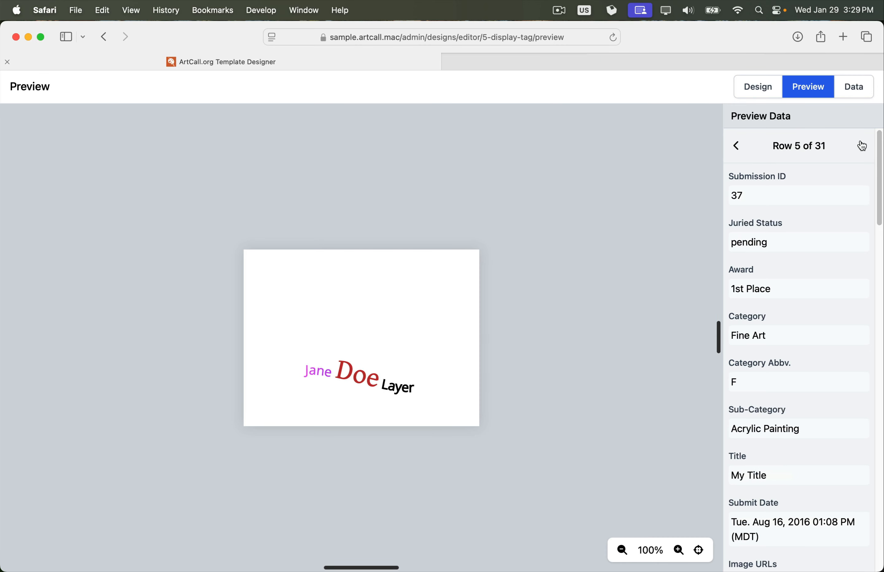
left_click(861, 145)
left_click(861, 145)
left_click(861, 145)
left_click(862, 146)
left_click(862, 145)
left_click(862, 145)
left_click(862, 145)
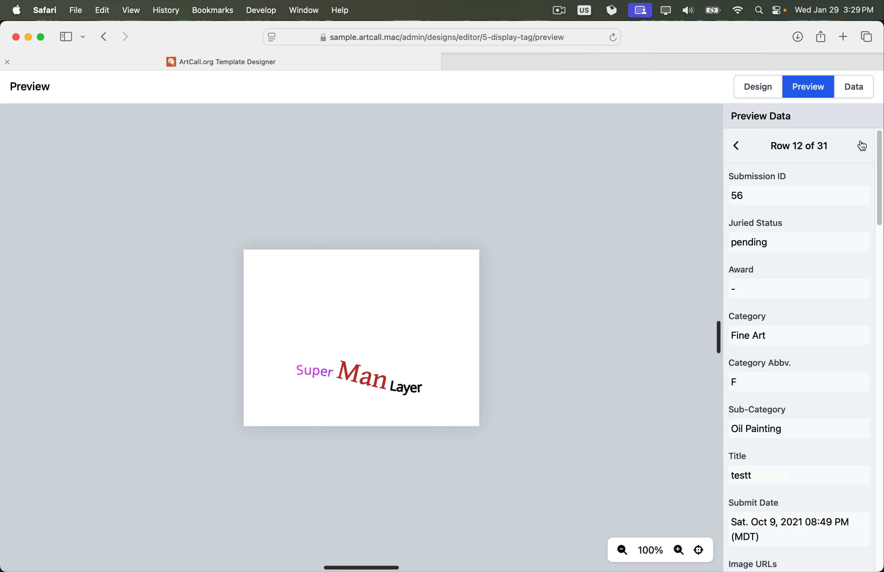
Step back through several preview records and return to the design view
left_click(737, 145)
left_click(737, 145)
left_click(737, 145)
left_click(737, 146)
left_click(737, 145)
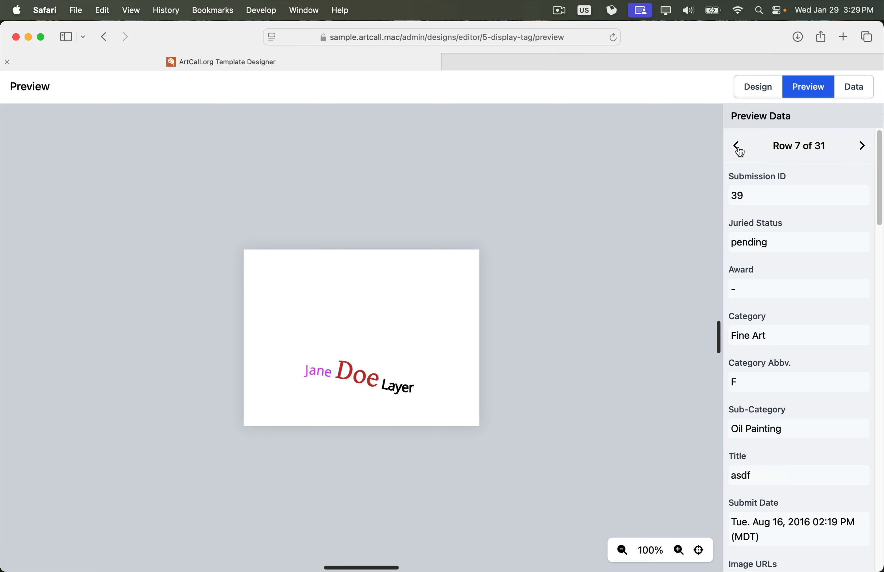
left_click(737, 145)
left_click(746, 88)
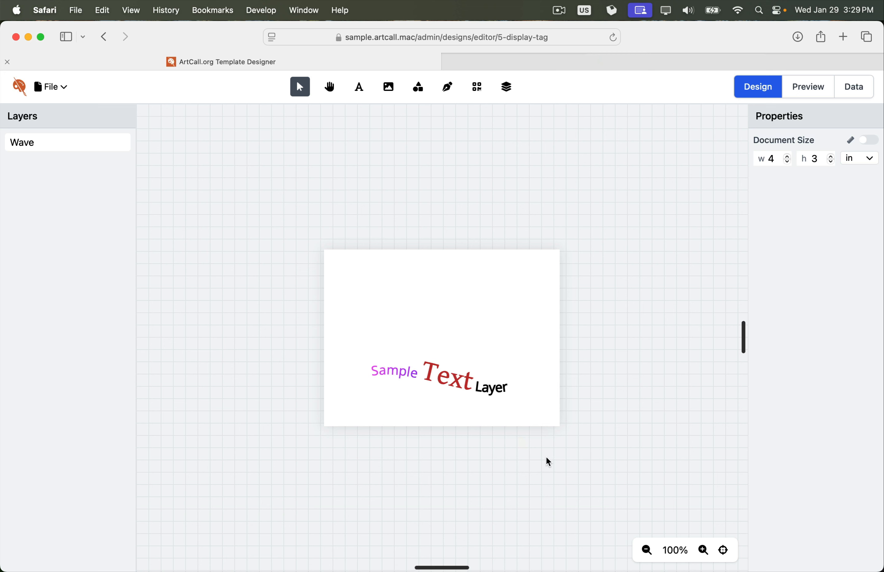
Select the wave and set the start offset of its path text to 48%
left_click(472, 389)
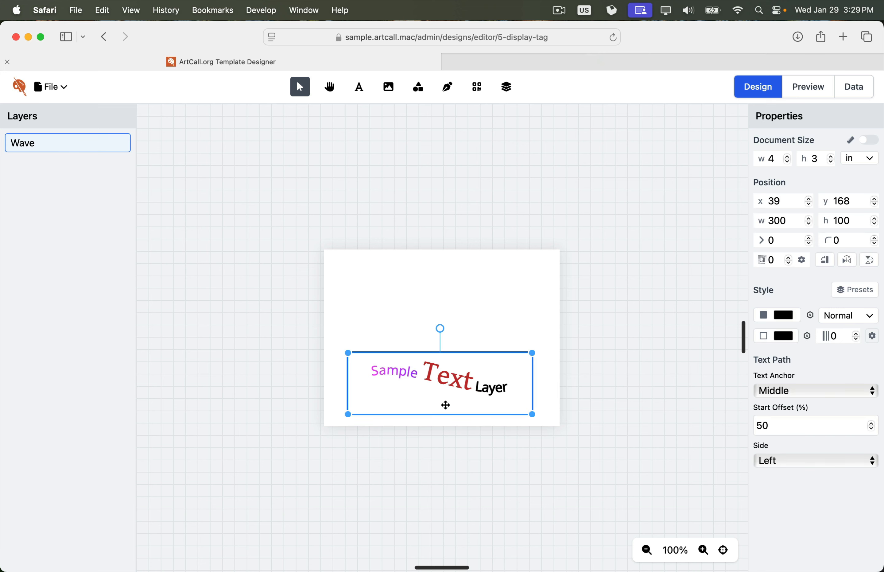
left_click(289, 122)
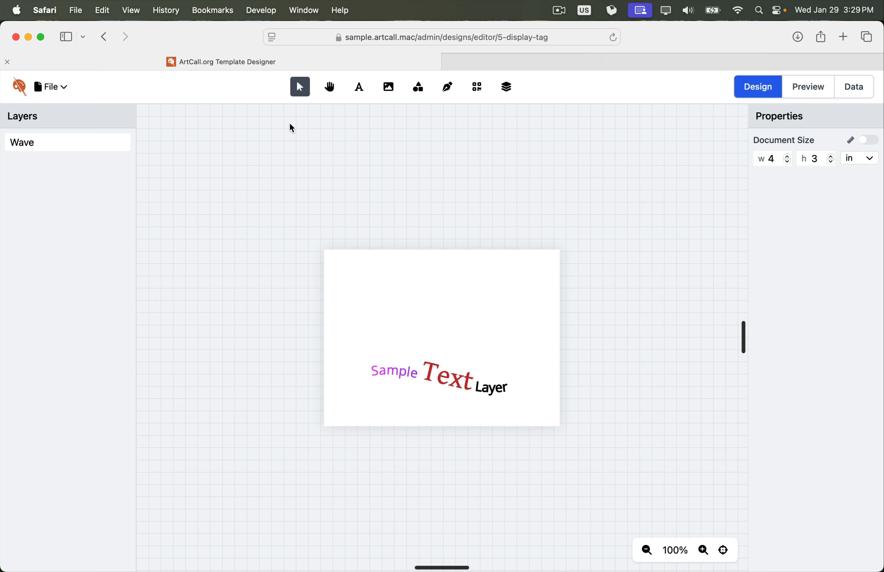
left_click(410, 363)
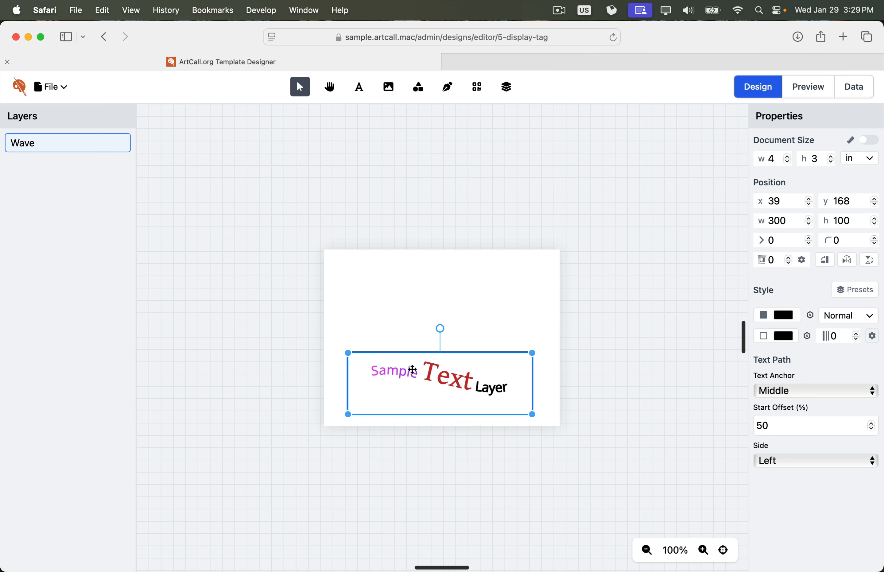
left_click_drag(873, 428, 870, 423)
Try the Start and End text anchors on the wave's text, and set the anchor back to Middle
left_click(809, 383)
left_click(811, 388)
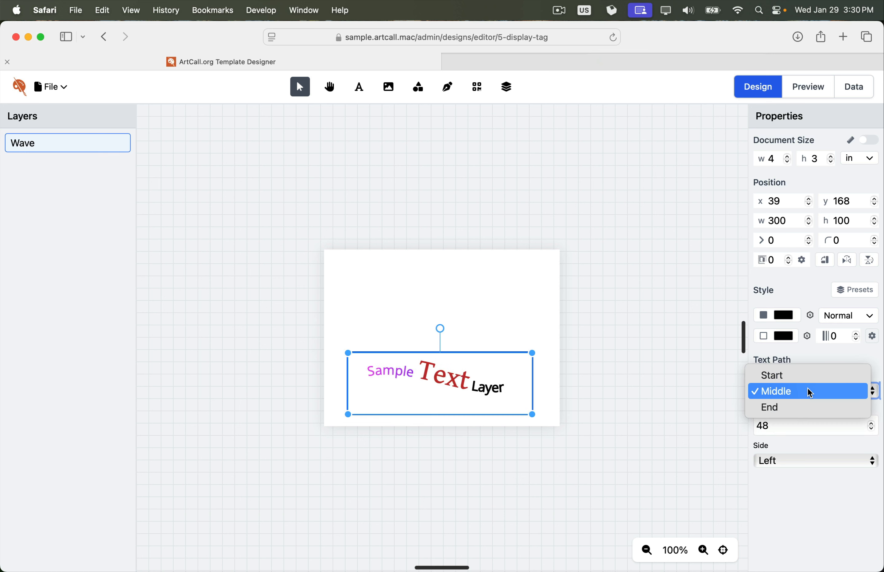
left_click(800, 376)
left_click(802, 386)
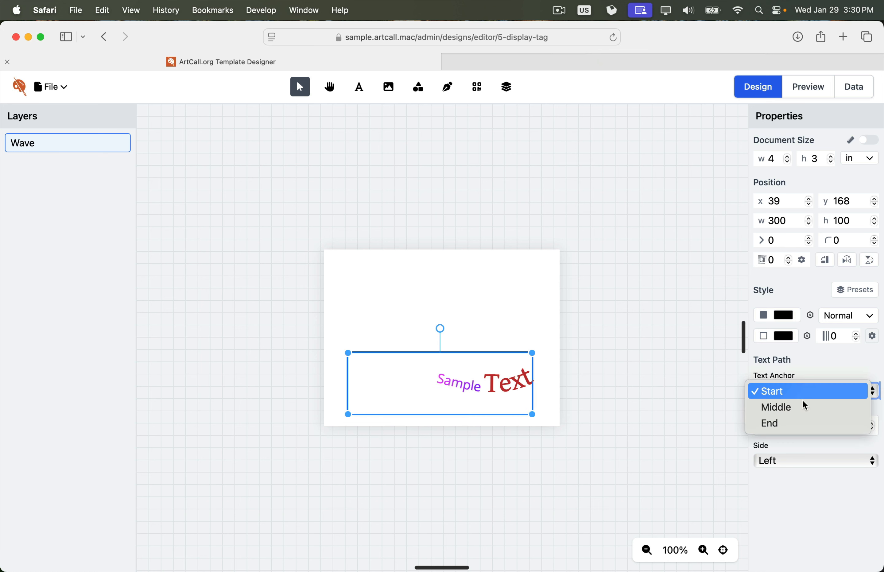
left_click(802, 416)
left_click(799, 391)
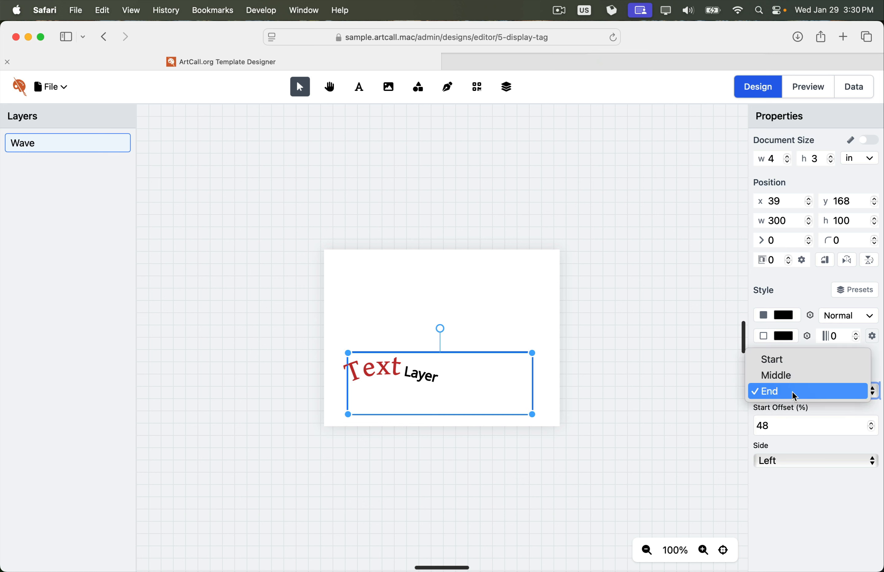
left_click(789, 375)
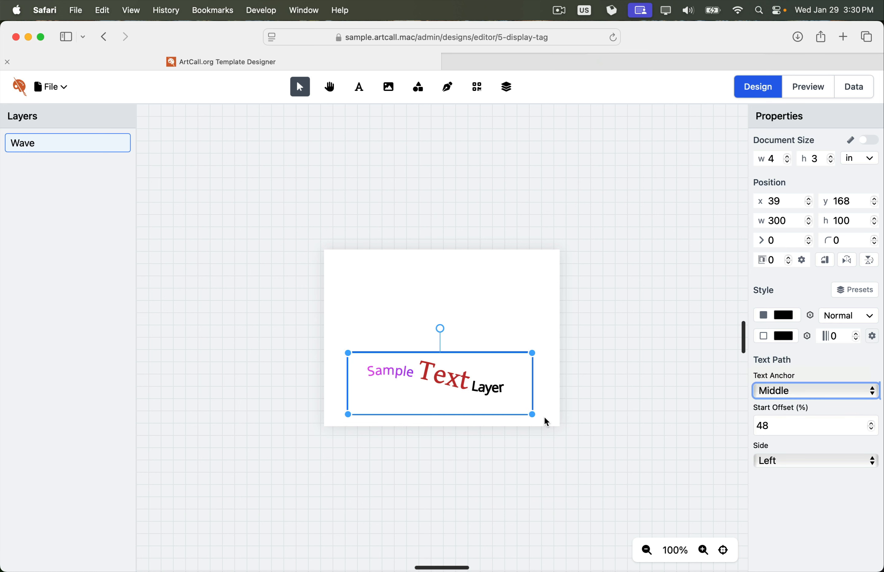
Move the wave with its text up on the tag to about x 49, y 126
left_click(576, 442)
left_click(445, 378)
left_click_drag(445, 378, 450, 353)
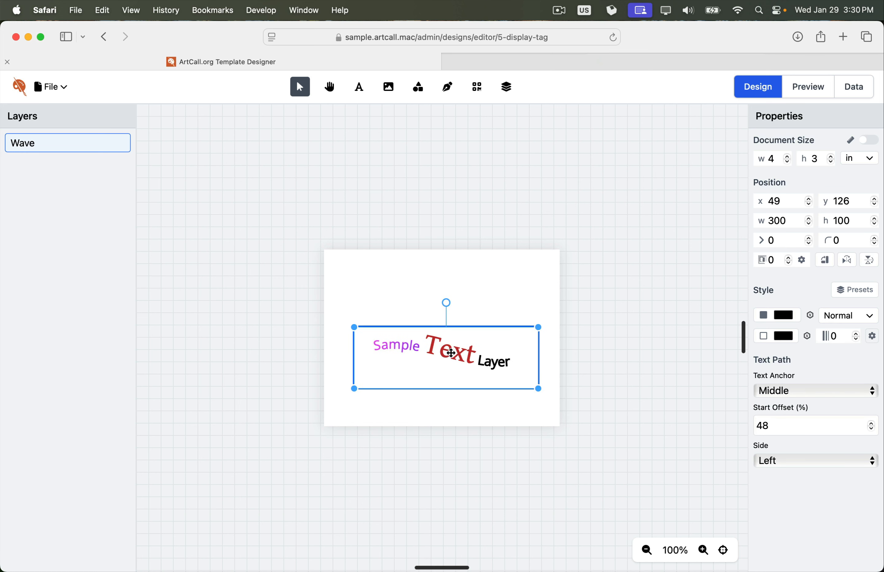